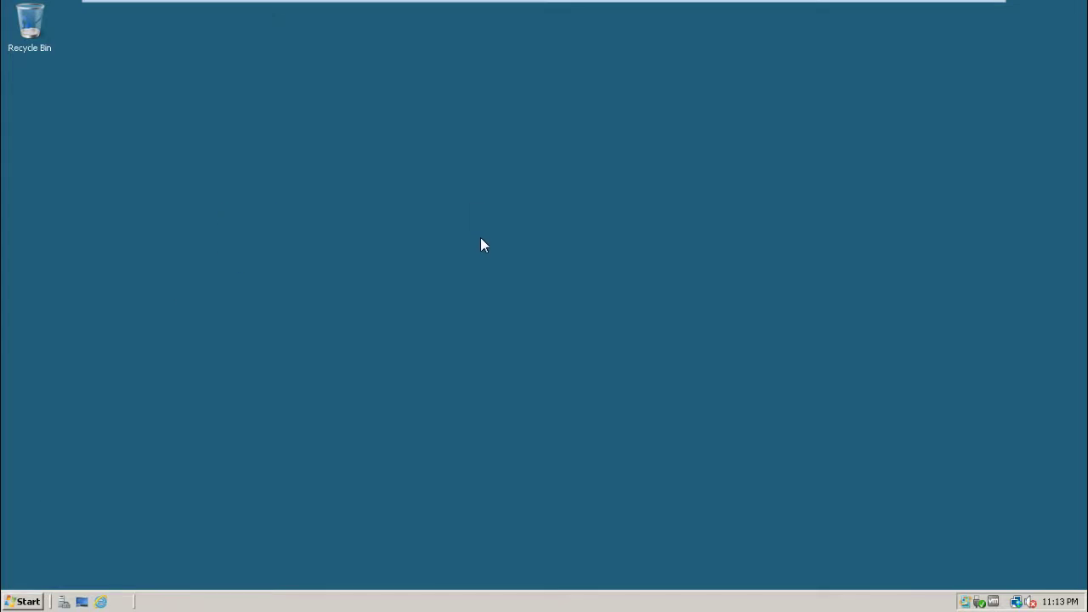
Step: Open Computer Properties for bwinst to view its Enterprise SP2 edition, 8.00 GB RAM and workgroup
{"action": "left_click", "coordinate": [22, 602]}
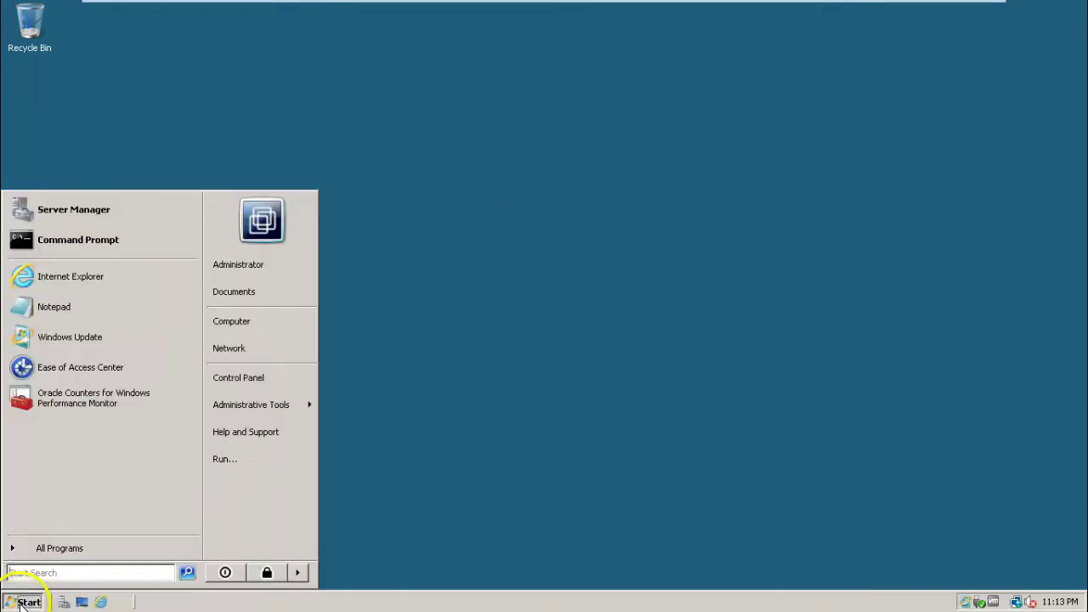
{"action": "right_click", "coordinate": [251, 333]}
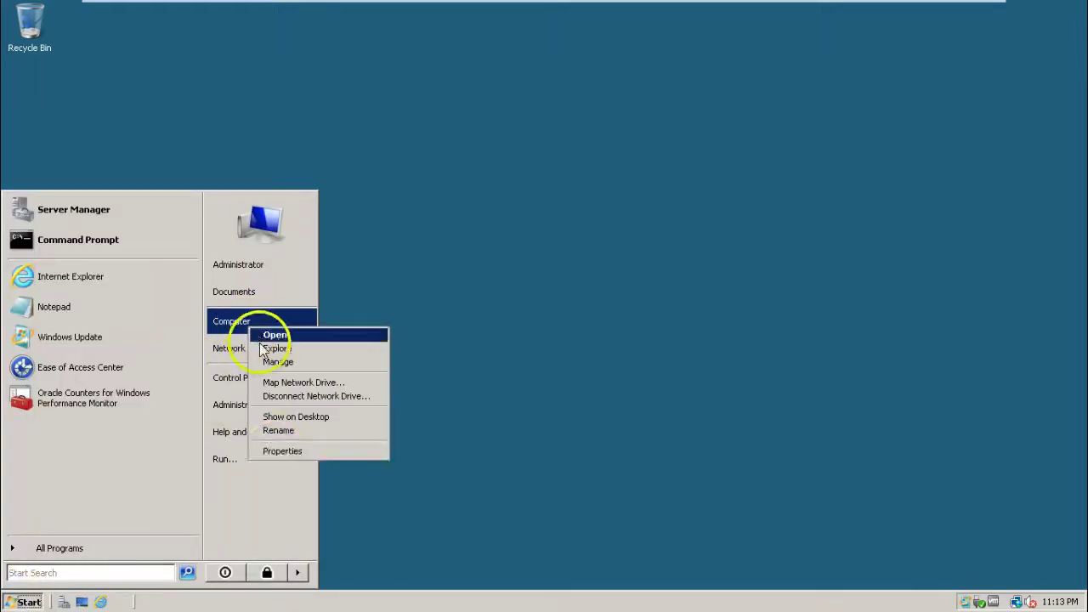
{"action": "left_click", "coordinate": [275, 453]}
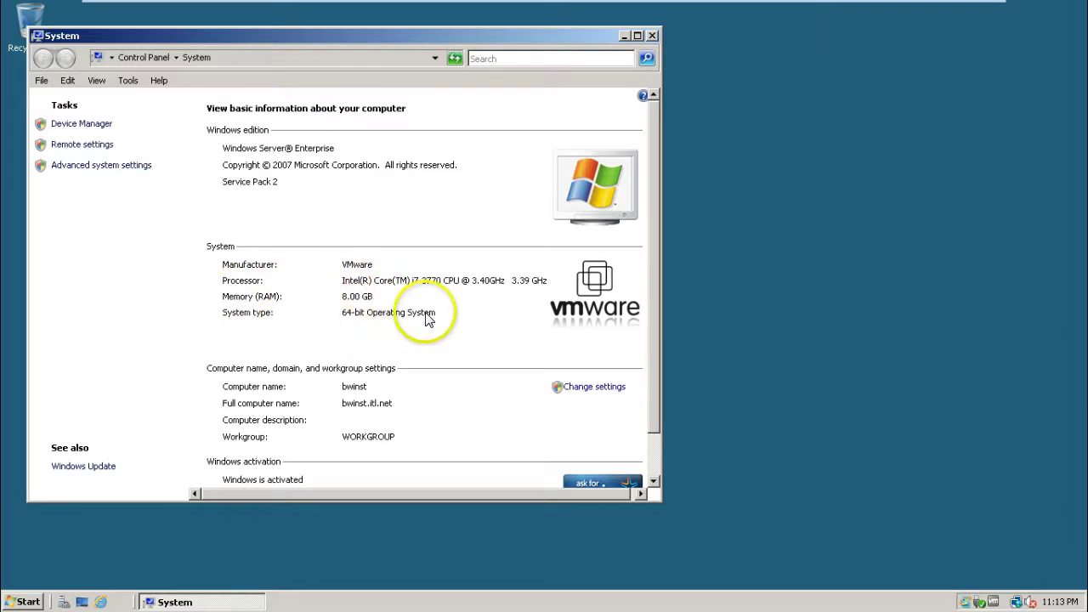
{"action": "left_click", "coordinate": [78, 170]}
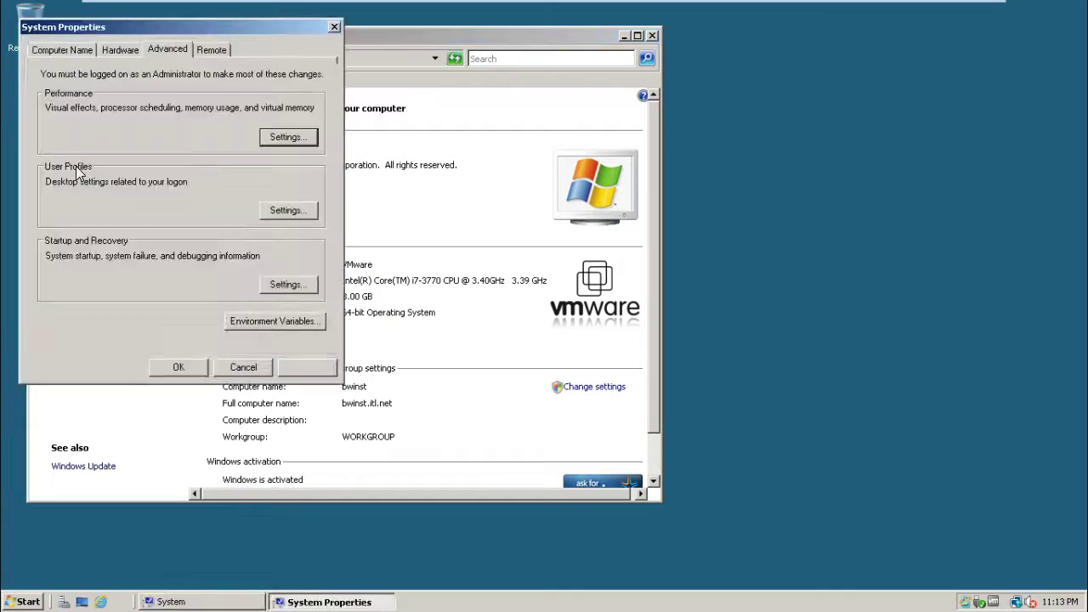
{"action": "left_click", "coordinate": [61, 53]}
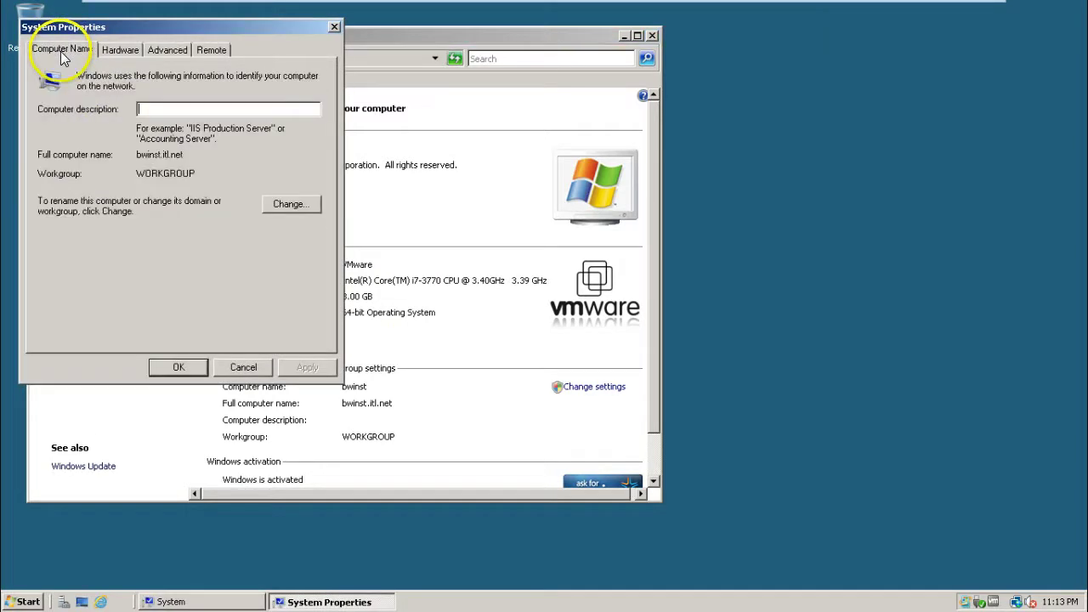
{"action": "left_click", "coordinate": [287, 205]}
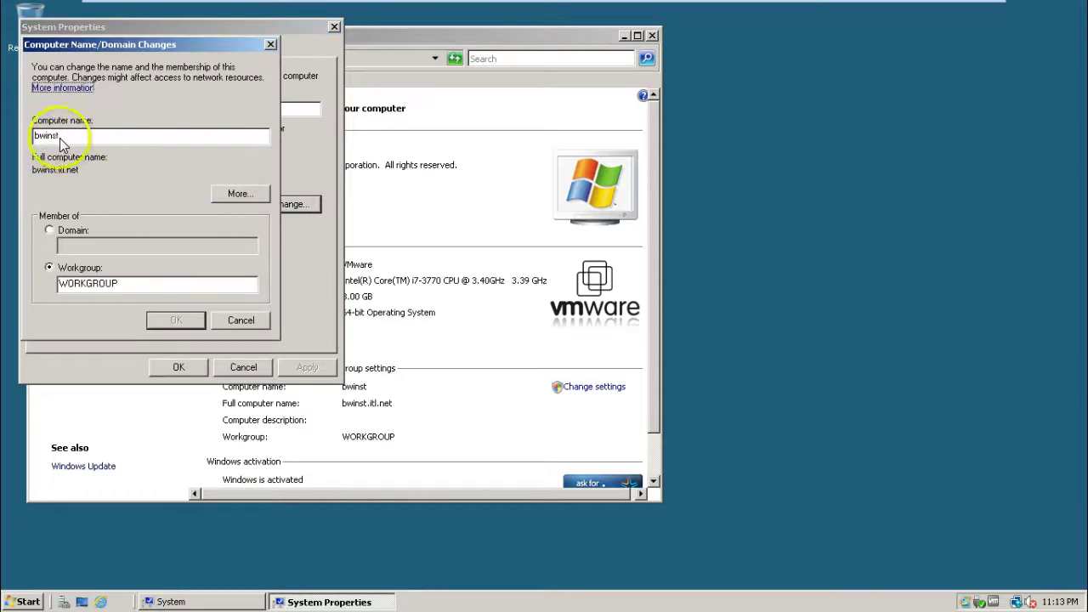
{"action": "left_click", "coordinate": [237, 194]}
{"action": "left_click", "coordinate": [90, 102]}
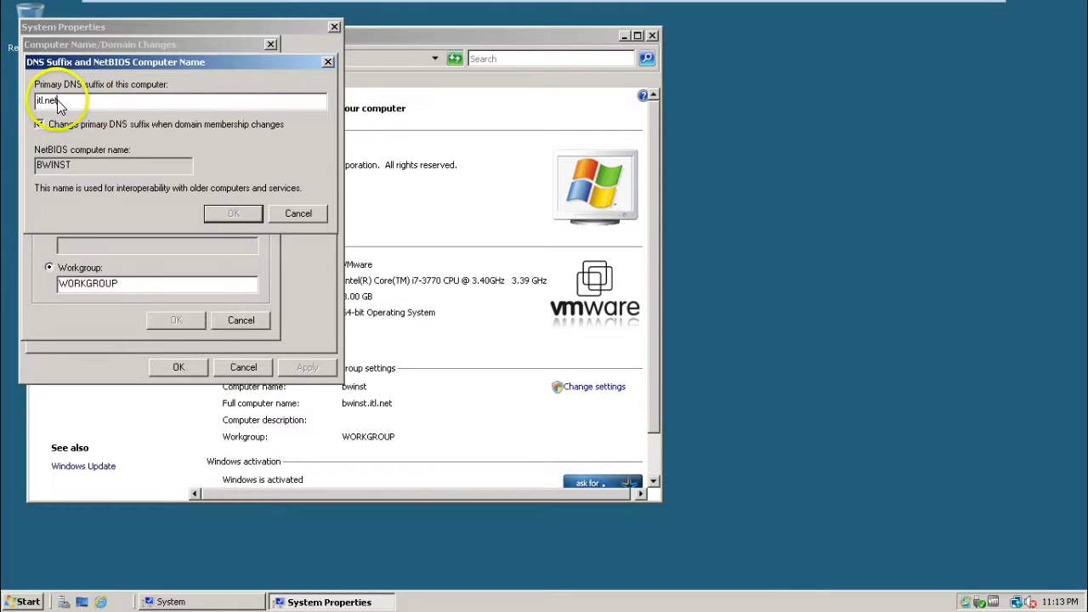
{"action": "left_click", "coordinate": [293, 212]}
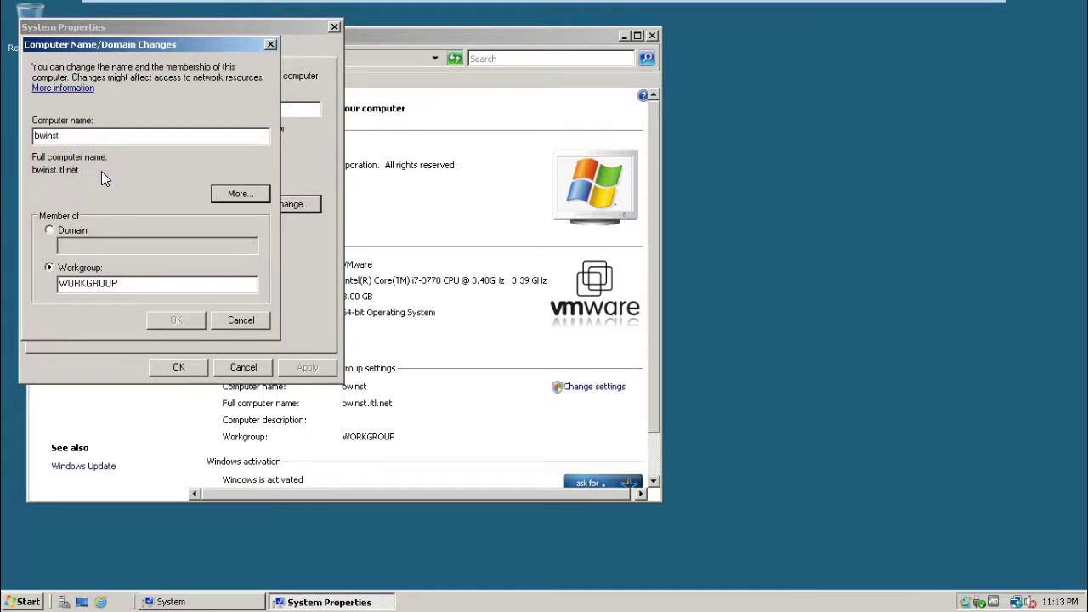
{"action": "left_click", "coordinate": [89, 140]}
{"action": "left_click", "coordinate": [231, 322]}
{"action": "left_click", "coordinate": [236, 368]}
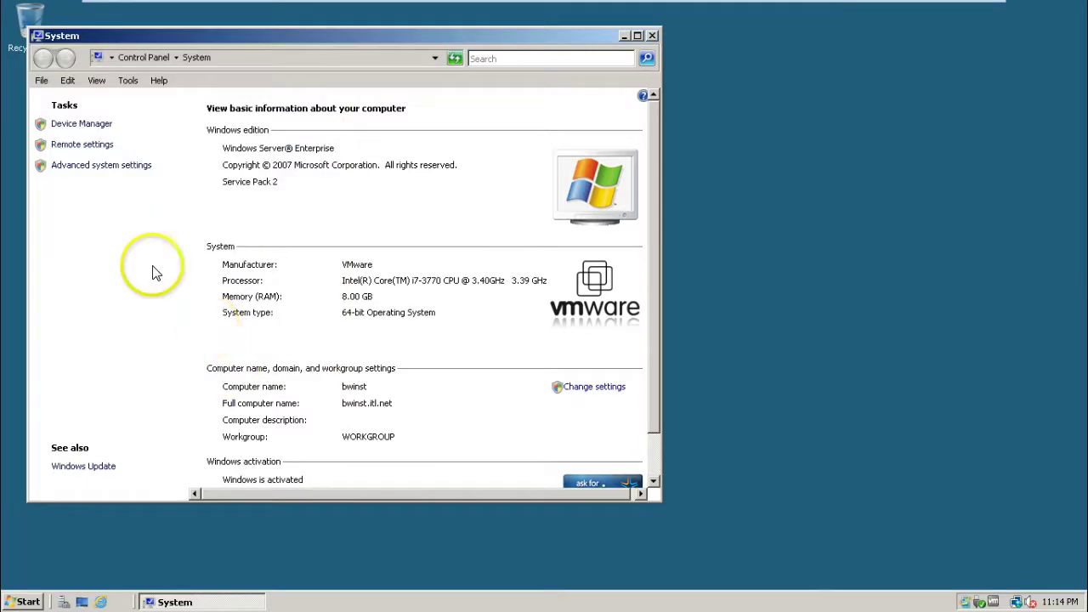
Step: Review the Virtual Memory settings and keep the 25000–30000 MB paging file on C:
{"action": "left_click", "coordinate": [82, 168]}
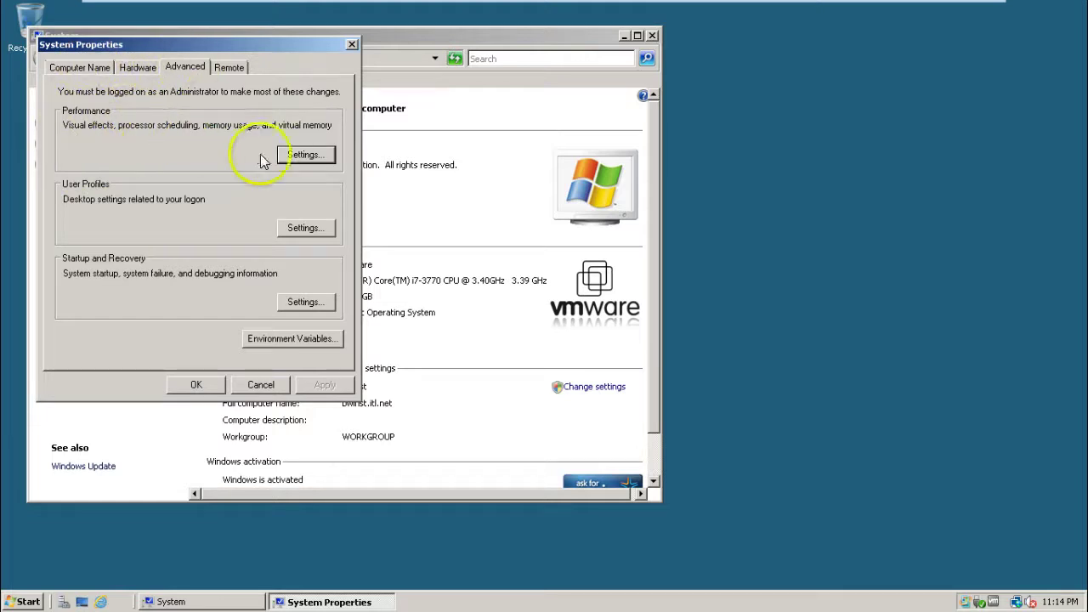
{"action": "left_click", "coordinate": [292, 154]}
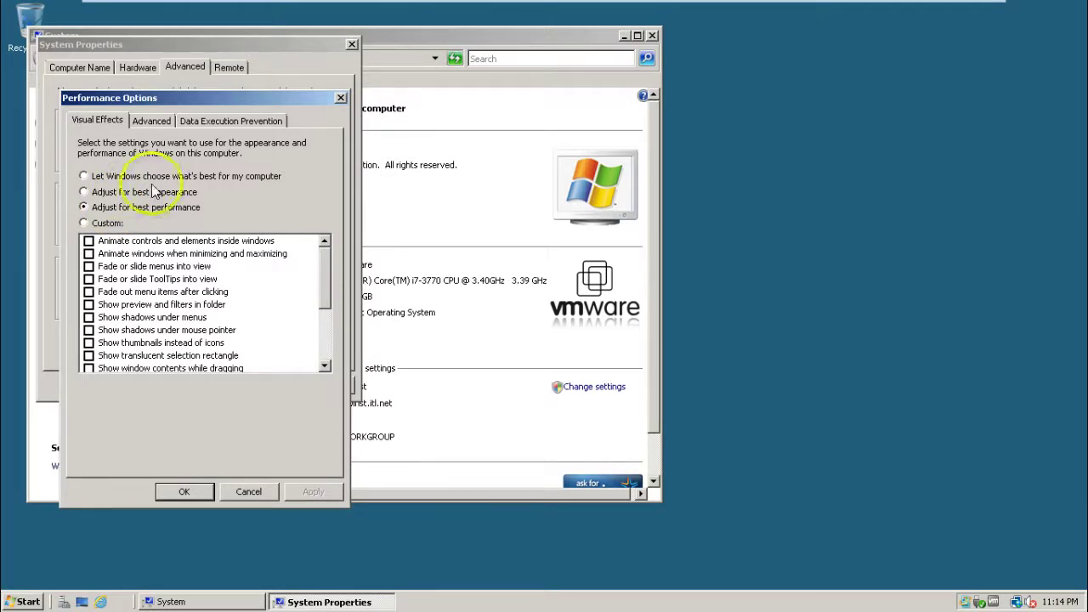
{"action": "left_click", "coordinate": [149, 123]}
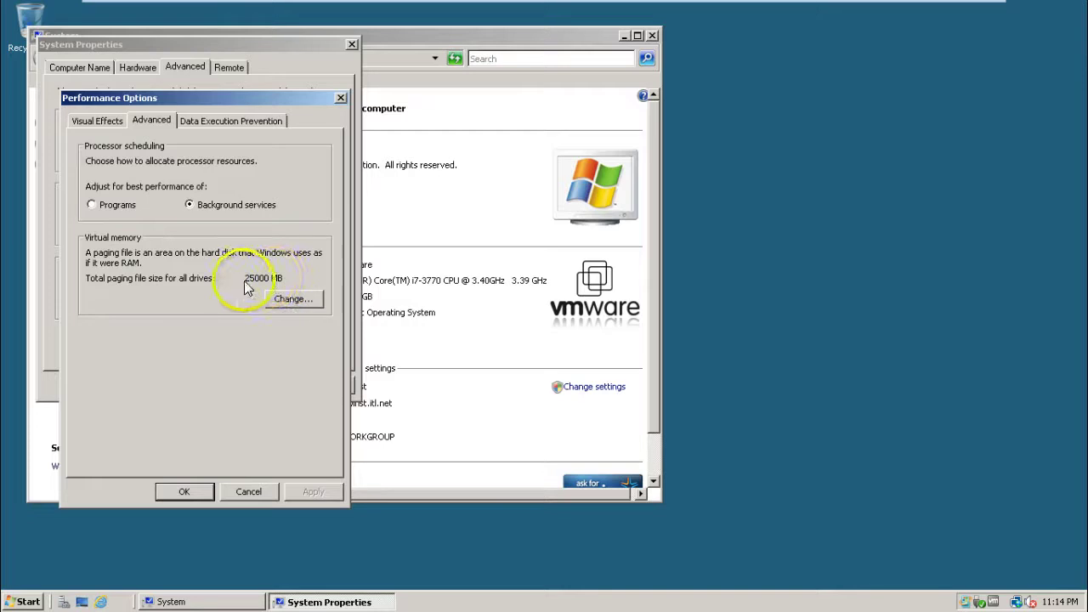
{"action": "left_click", "coordinate": [291, 300]}
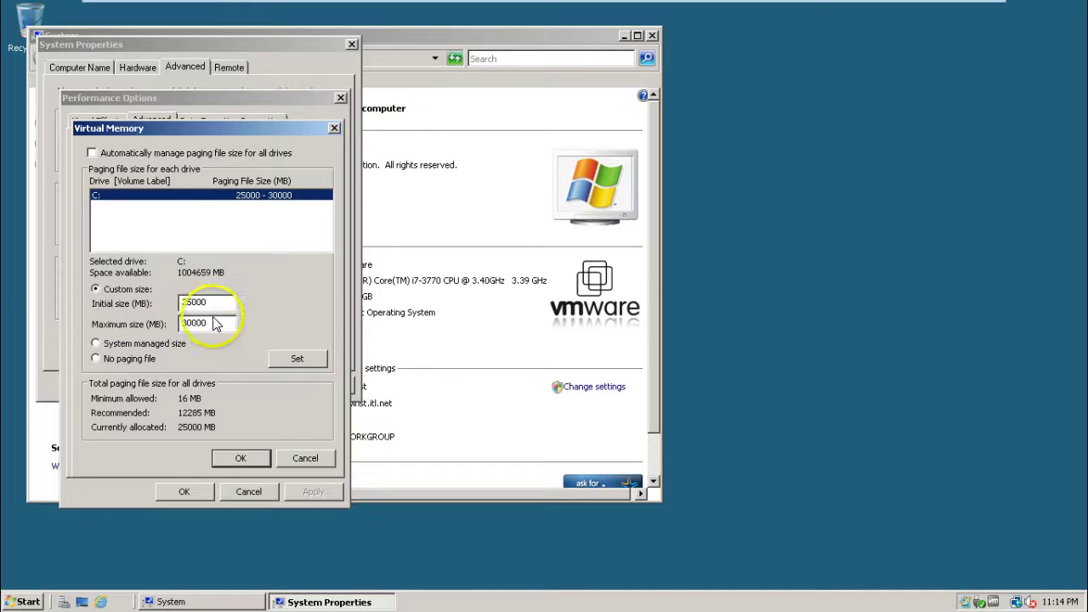
{"action": "left_click", "coordinate": [243, 459]}
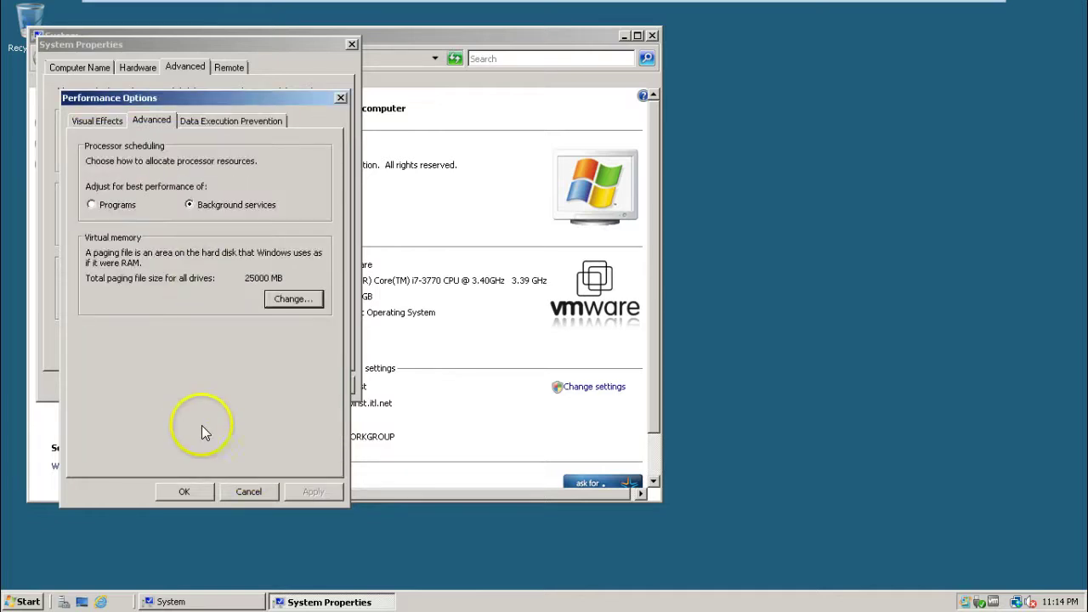
Step: Close Performance Options, cancel System Properties and close the System window
{"action": "left_click", "coordinate": [190, 492]}
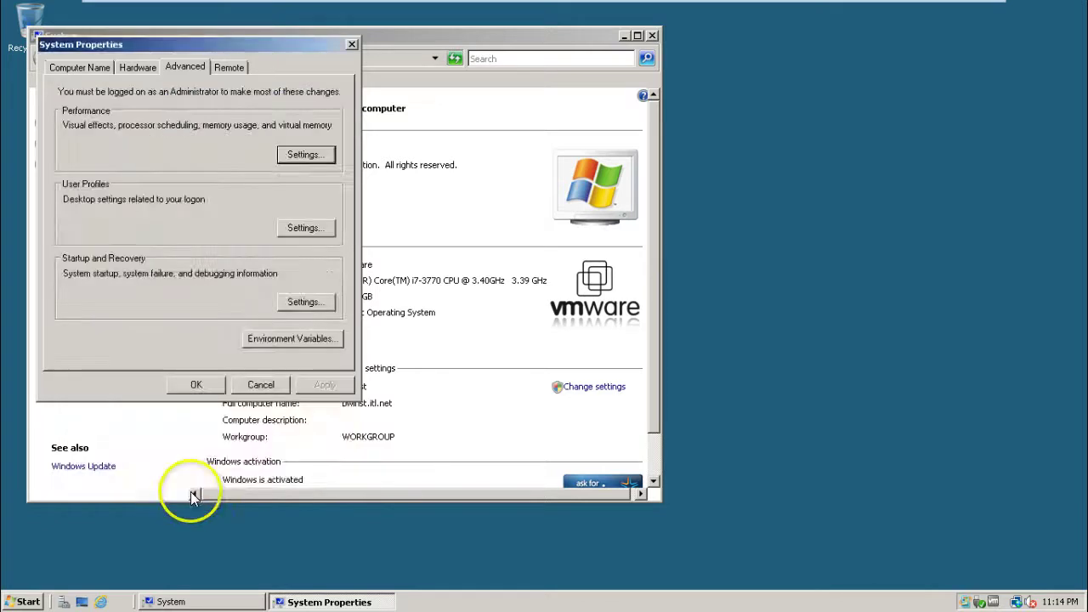
{"action": "left_click", "coordinate": [261, 382]}
{"action": "left_click", "coordinate": [653, 36]}
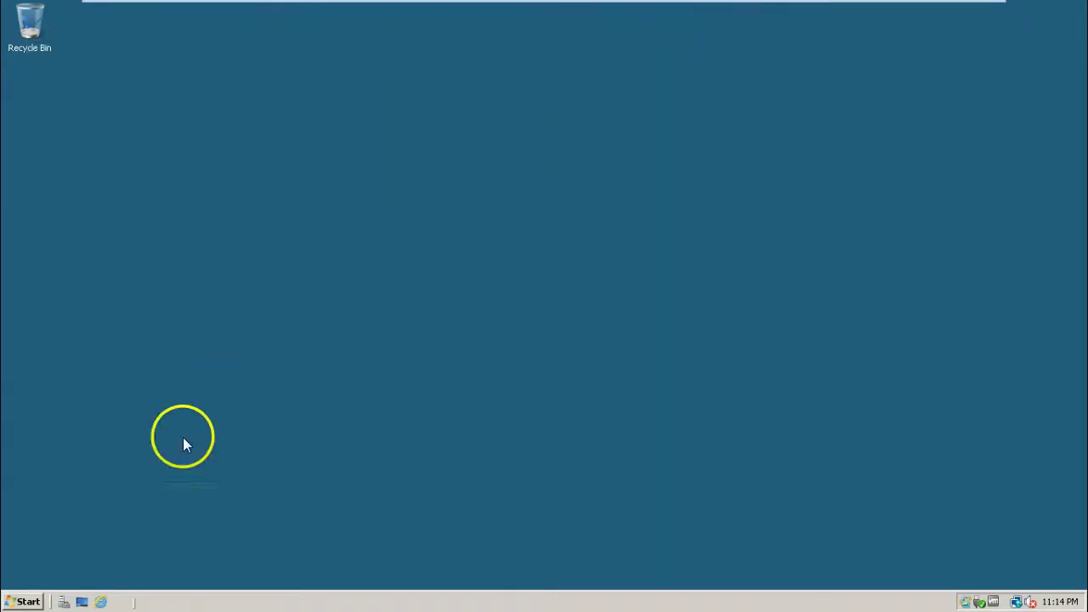
{"action": "left_click", "coordinate": [24, 602]}
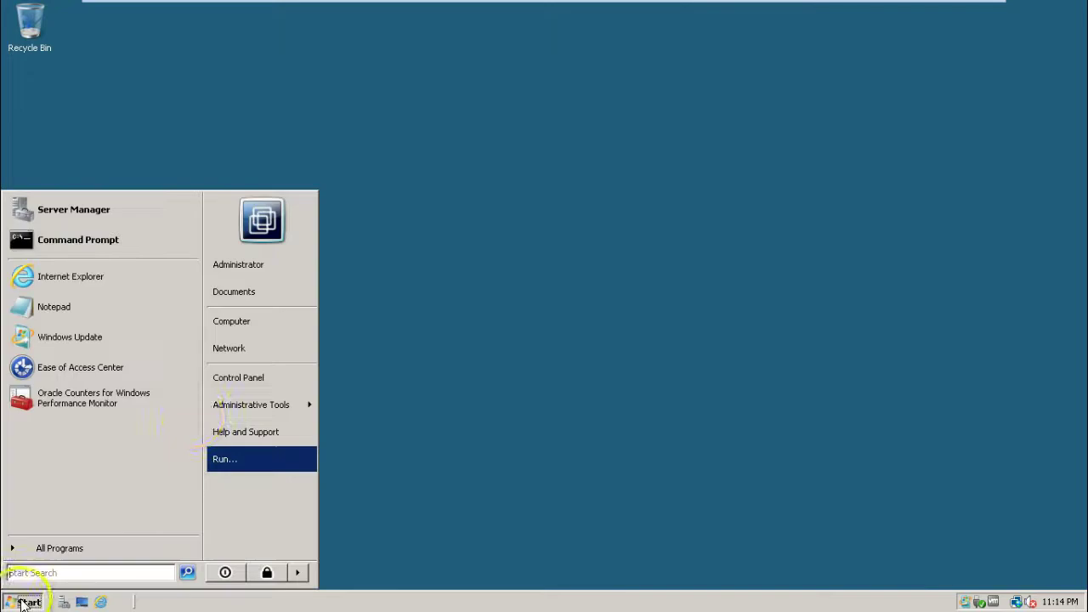
{"action": "left_click", "coordinate": [248, 318]}
{"action": "double_click", "coordinate": [225, 172]}
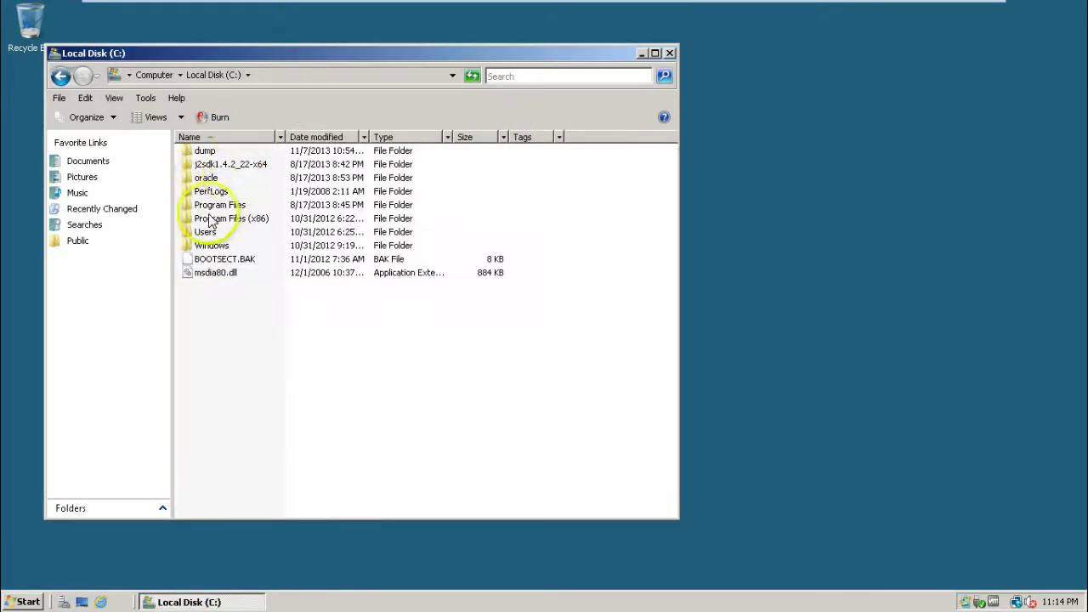
{"action": "double_click", "coordinate": [208, 164]}
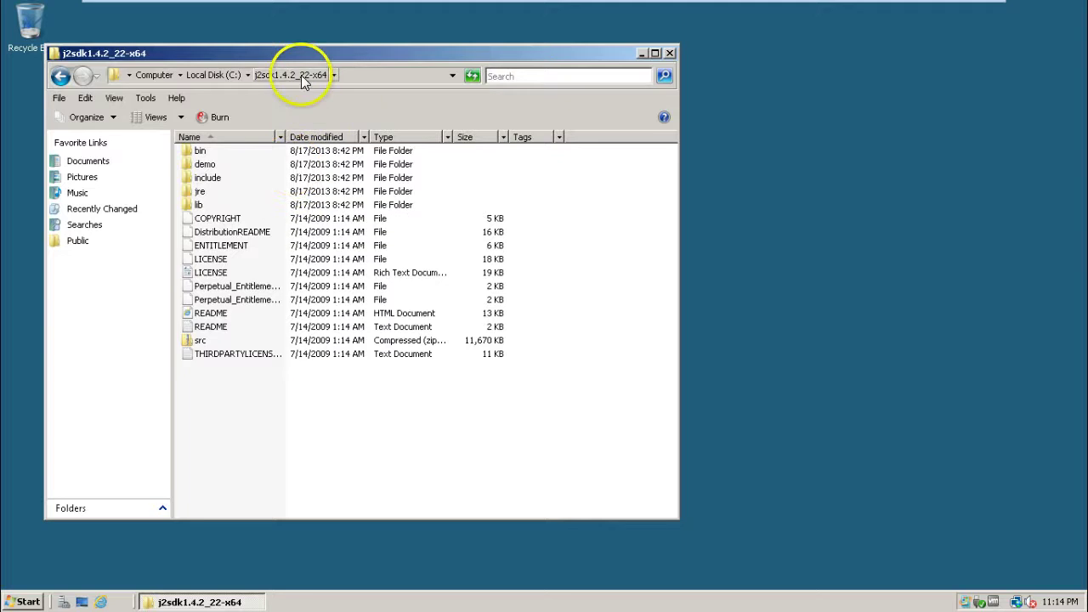
{"action": "left_click", "coordinate": [670, 52]}
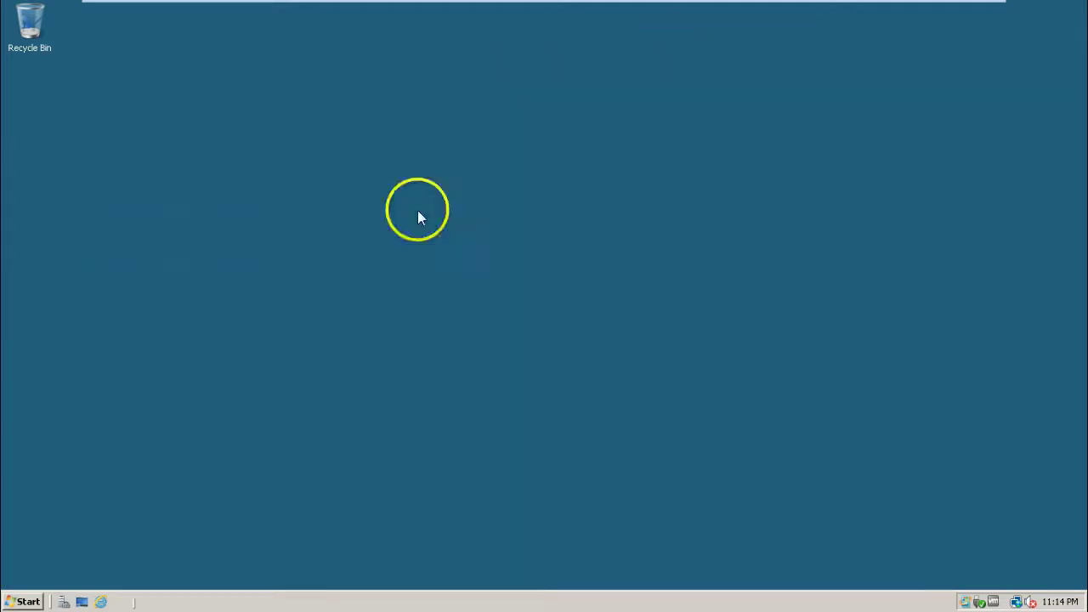
{"action": "left_click", "coordinate": [24, 600]}
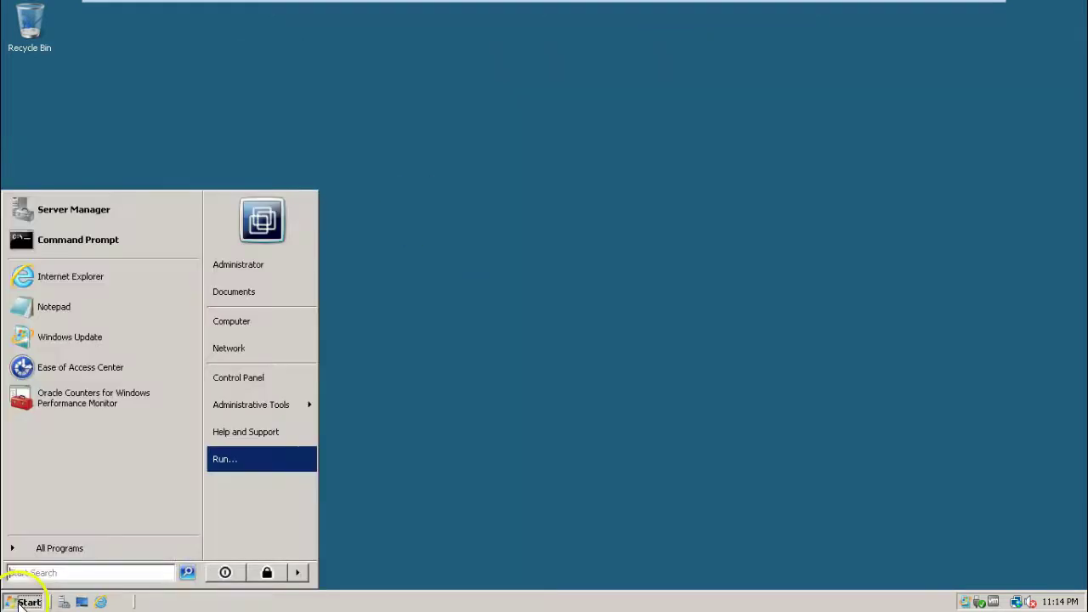
Step: Open the Environment Variables dialog from the computer's advanced system settings
{"action": "right_click", "coordinate": [252, 327]}
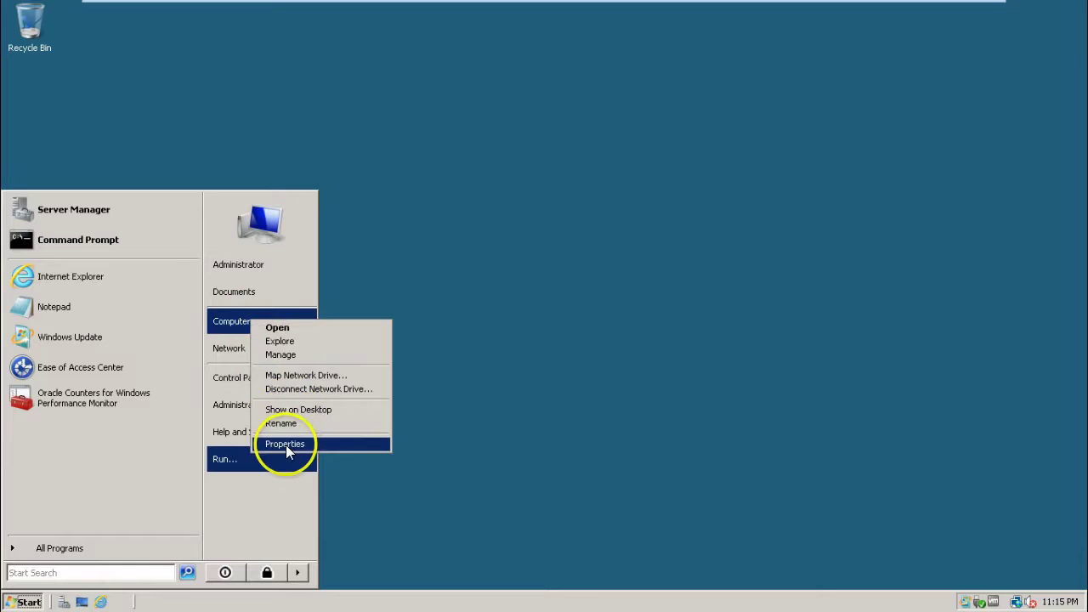
{"action": "left_click", "coordinate": [286, 445]}
{"action": "left_click", "coordinate": [97, 166]}
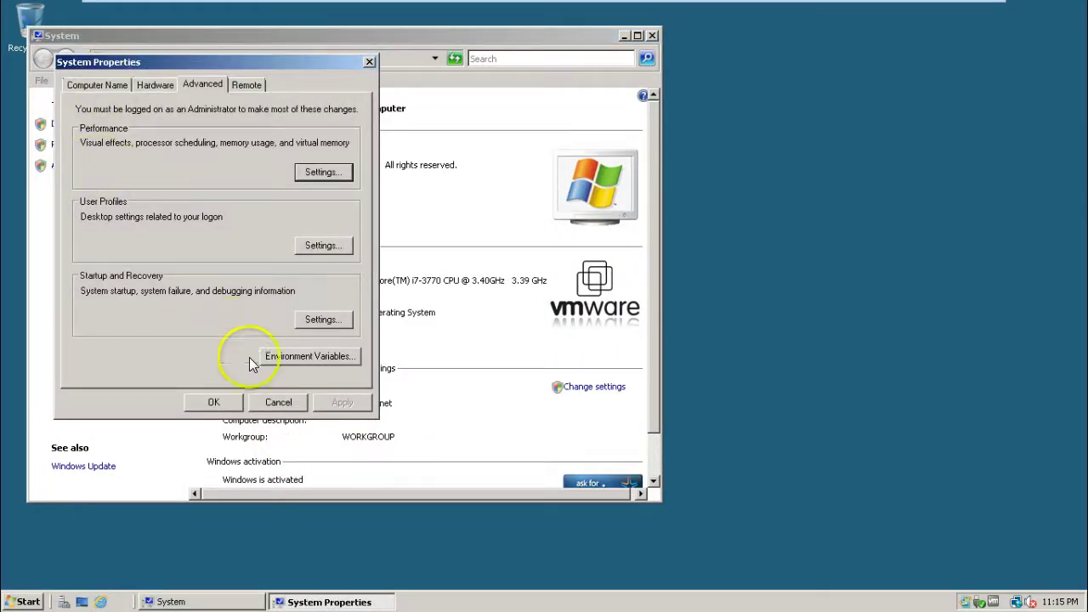
{"action": "left_click", "coordinate": [300, 357]}
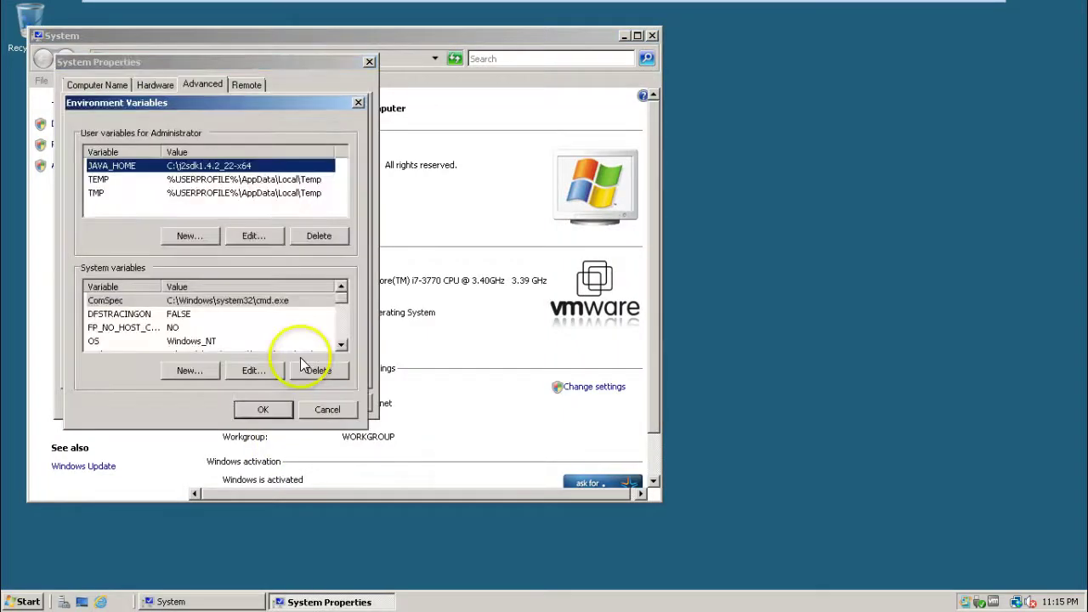
Step: Check JAVA_HOME is C:\j2sdk1.4.2_22-x64 and select the Path system variable
{"action": "left_click", "coordinate": [98, 179]}
{"action": "left_click", "coordinate": [102, 166]}
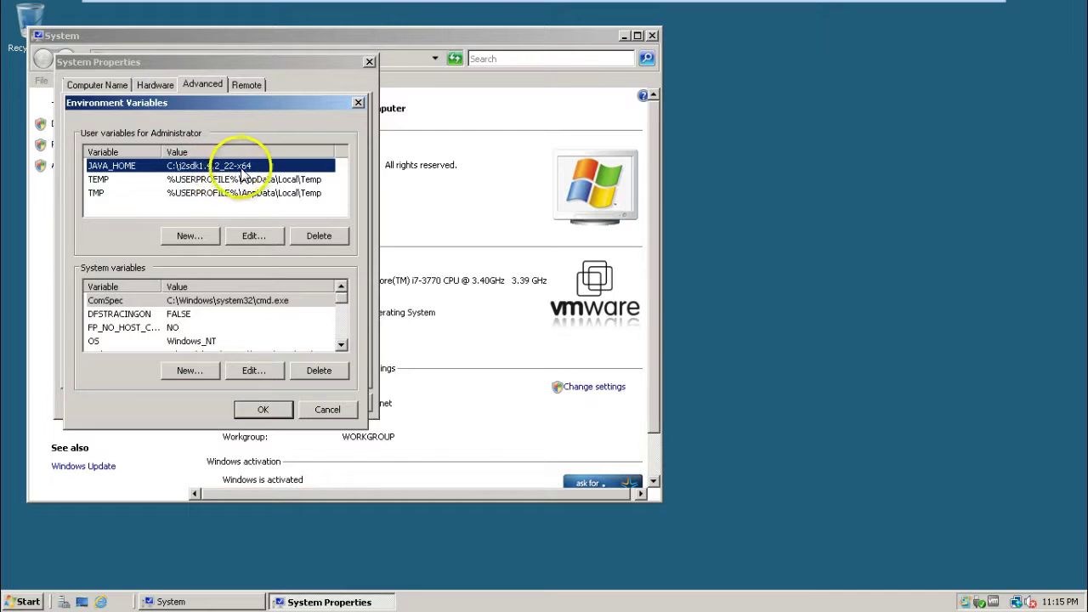
{"action": "left_click", "coordinate": [140, 330]}
{"action": "key", "text": "p"}
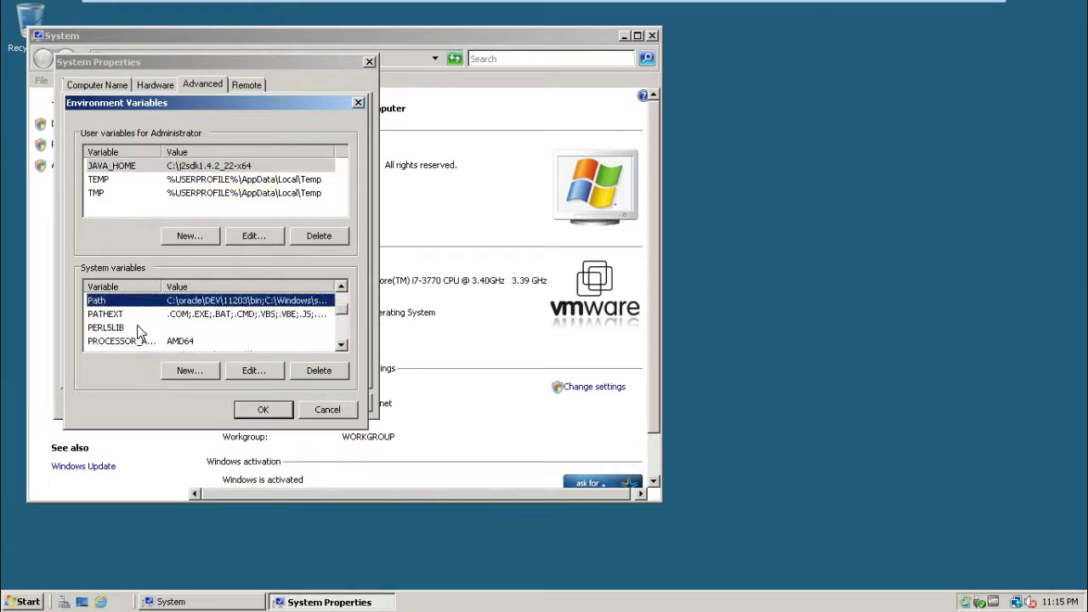
Step: Move the C:\j2sdk1.4.2_22-x64\bin entry from the end of Path to its front, followed by ';'
{"action": "left_click", "coordinate": [244, 371]}
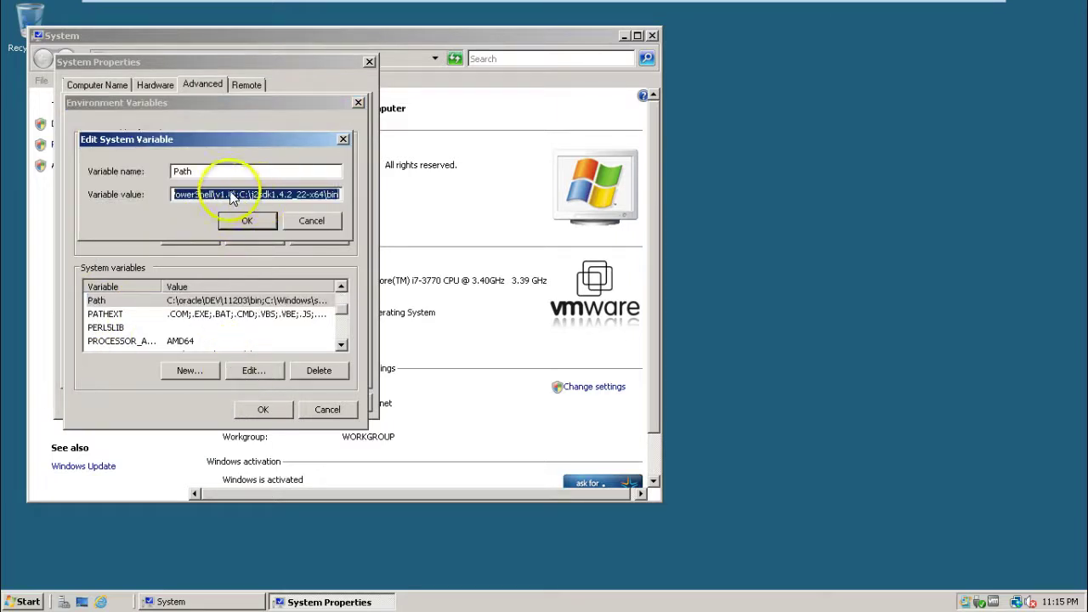
{"action": "left_click", "coordinate": [337, 197]}
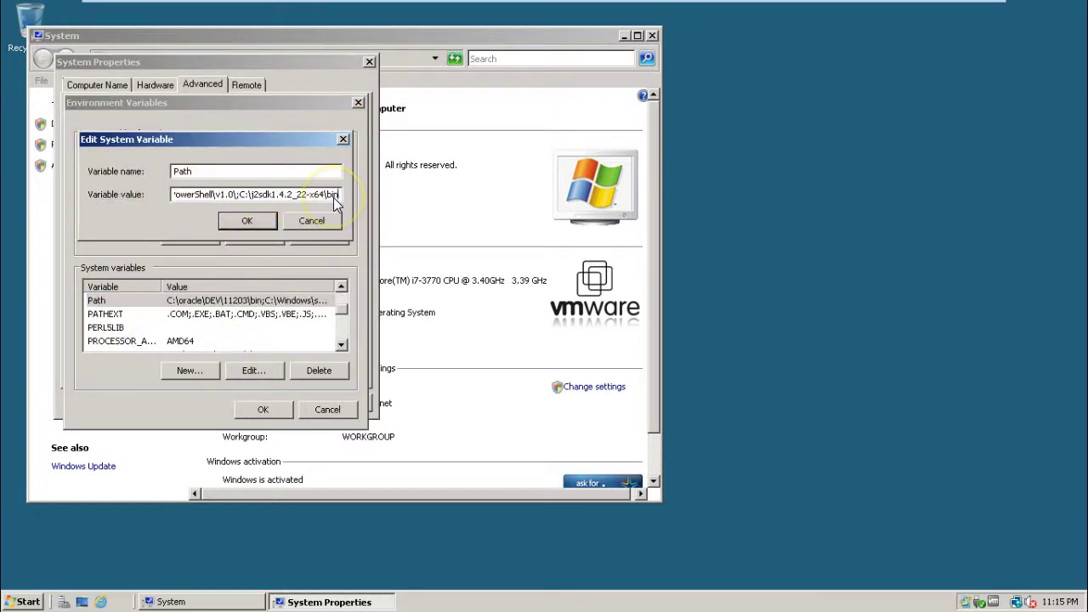
{"action": "key", "text": "Home"}
{"action": "left_click", "coordinate": [270, 217]}
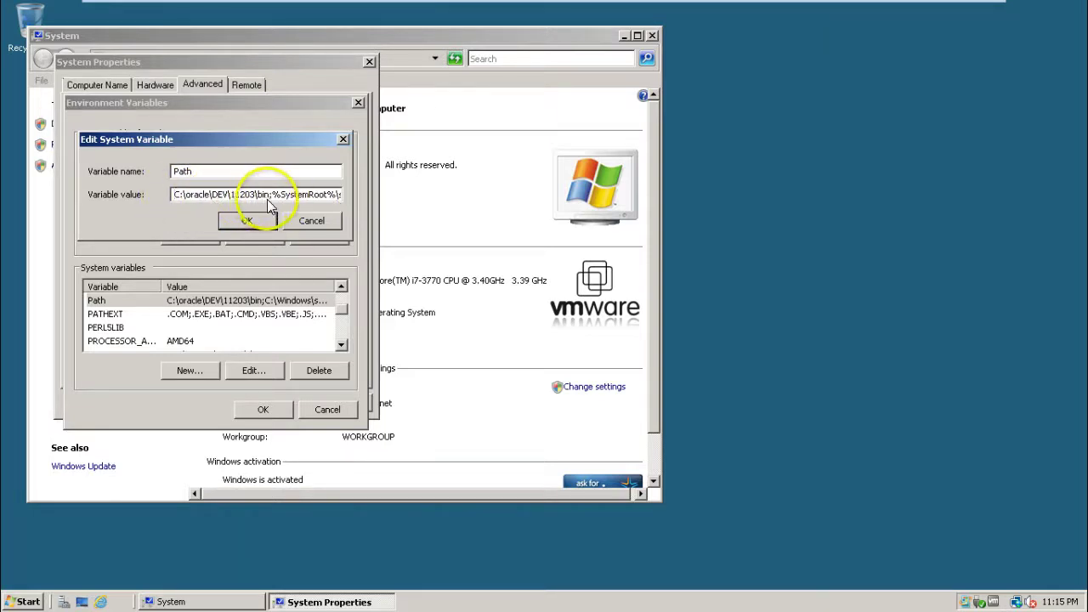
{"action": "key", "text": "Right"}
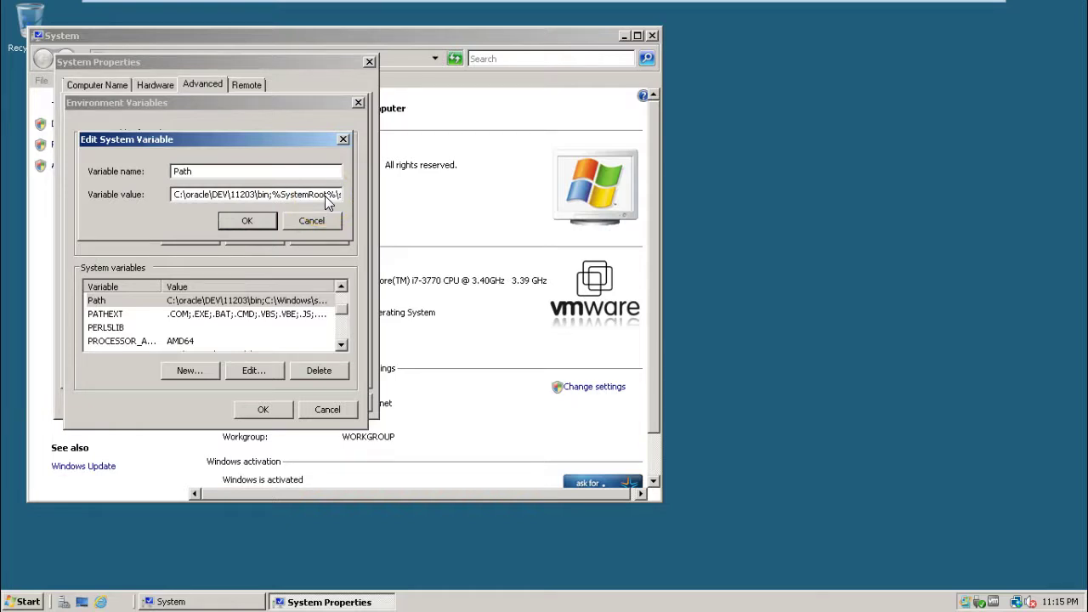
{"action": "key", "text": "Right"}
{"action": "key", "text": "Right"}
{"action": "key", "text": "Right"}
{"action": "key", "text": "Right"}
{"action": "key", "text": "Right"}
{"action": "key", "text": "Right"}
{"action": "key", "text": "Right"}
{"action": "key", "text": "Right"}
{"action": "key", "text": "Right"}
{"action": "key", "text": "Right"}
{"action": "key", "text": "Right"}
{"action": "key", "text": "Right"}
{"action": "key", "text": "Right"}
{"action": "key", "text": "Right"}
{"action": "key", "text": "Right"}
{"action": "key", "text": "Right"}
{"action": "key", "text": "Right"}
{"action": "key", "text": "Right"}
{"action": "key", "text": "Right"}
{"action": "key", "text": "Right"}
{"action": "key", "text": "Right"}
{"action": "key", "text": "Right"}
{"action": "key", "text": "Right"}
{"action": "key", "text": "Right"}
{"action": "key", "text": "Right"}
{"action": "key", "text": "Right"}
{"action": "key", "text": "Right"}
{"action": "key", "text": "Right"}
{"action": "key", "text": "Right"}
{"action": "key", "text": "Right"}
{"action": "key", "text": "Right"}
{"action": "key", "text": "Right"}
{"action": "key", "text": "Right"}
{"action": "key", "text": "Right"}
{"action": "key", "text": "Right"}
{"action": "key", "text": "Right"}
{"action": "key", "text": "Right"}
{"action": "key", "text": "Right"}
{"action": "key", "text": "Right"}
{"action": "key", "text": "Right"}
{"action": "key", "text": "Right"}
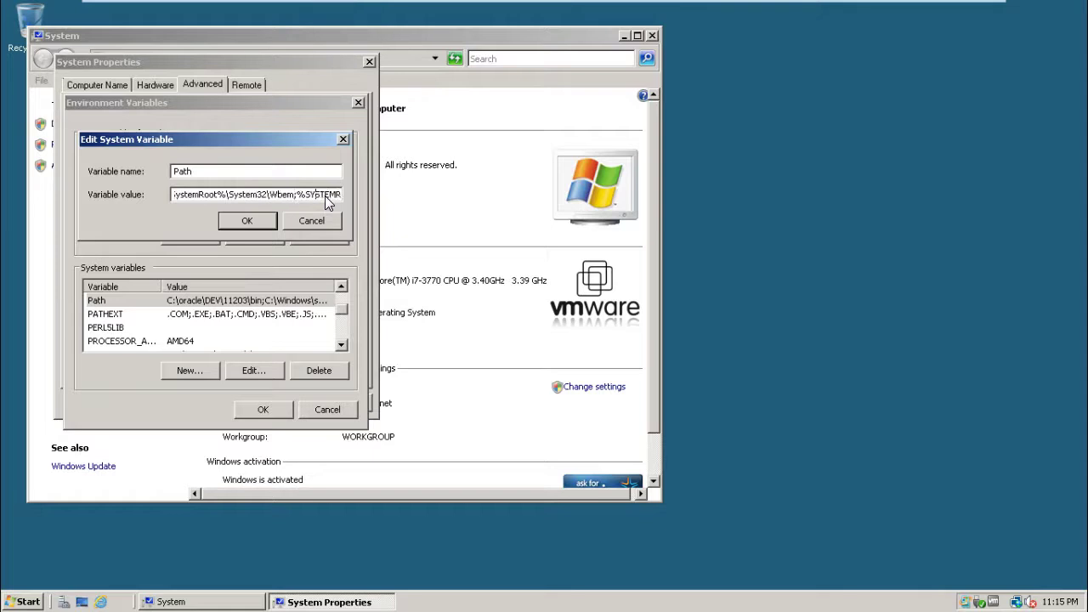
{"action": "key", "text": "Right"}
{"action": "key", "text": "Right"}
{"action": "key", "text": "Right"}
{"action": "key", "text": "Right"}
{"action": "key", "text": "Right"}
{"action": "key", "text": "Right"}
{"action": "key", "text": "Right"}
{"action": "key", "text": "Right"}
{"action": "key", "text": "Right"}
{"action": "key", "text": "Right"}
{"action": "key", "text": "Right"}
{"action": "key", "text": "Right"}
{"action": "key", "text": "Right"}
{"action": "key", "text": "Right"}
{"action": "key", "text": "Right"}
{"action": "key", "text": "Right"}
{"action": "key", "text": "Right"}
{"action": "key", "text": "Right"}
{"action": "key", "text": "Right"}
{"action": "key", "text": "Right"}
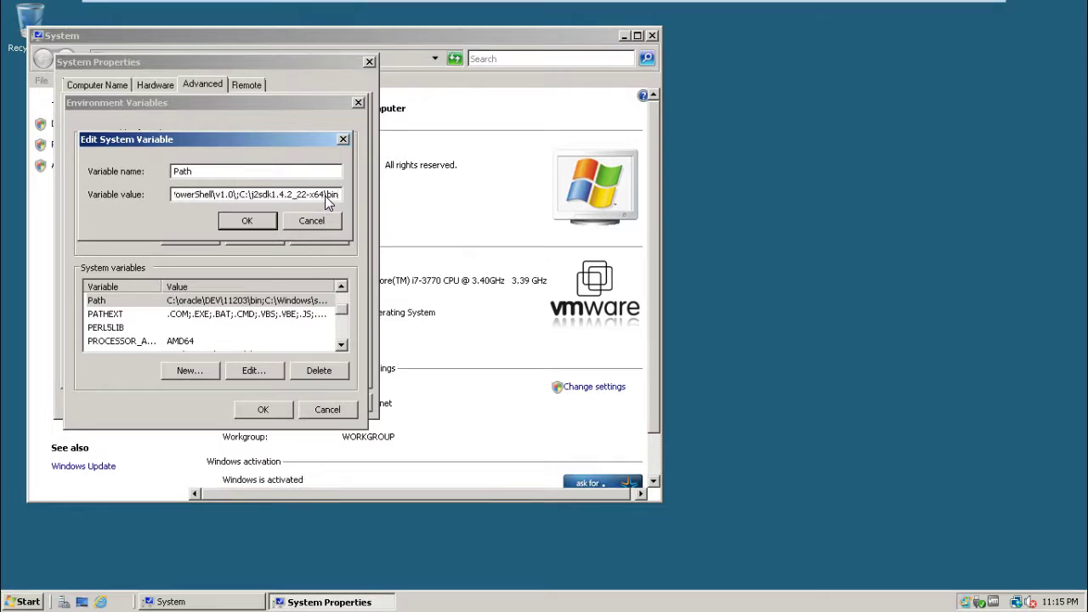
{"action": "key", "text": "shift+Left"}
{"action": "key", "text": "shift+Left"}
{"action": "key", "text": "shift+Left"}
{"action": "key", "text": "shift+Left"}
{"action": "key", "text": "shift+Left"}
{"action": "key", "text": "shift+Left"}
{"action": "key", "text": "shift+Left"}
{"action": "key", "text": "shift+Left"}
{"action": "key", "text": "shift+Left"}
{"action": "key", "text": "shift+Left"}
{"action": "key", "text": "shift+Left"}
{"action": "key", "text": "shift+Left"}
{"action": "key", "text": "shift+Left"}
{"action": "key", "text": "shift+Left"}
{"action": "key", "text": "shift+Left"}
{"action": "key", "text": "shift+Left"}
{"action": "key", "text": "shift+Left"}
{"action": "key", "text": "shift+Left"}
{"action": "key", "text": "shift+Left"}
{"action": "key", "text": "shift+Left"}
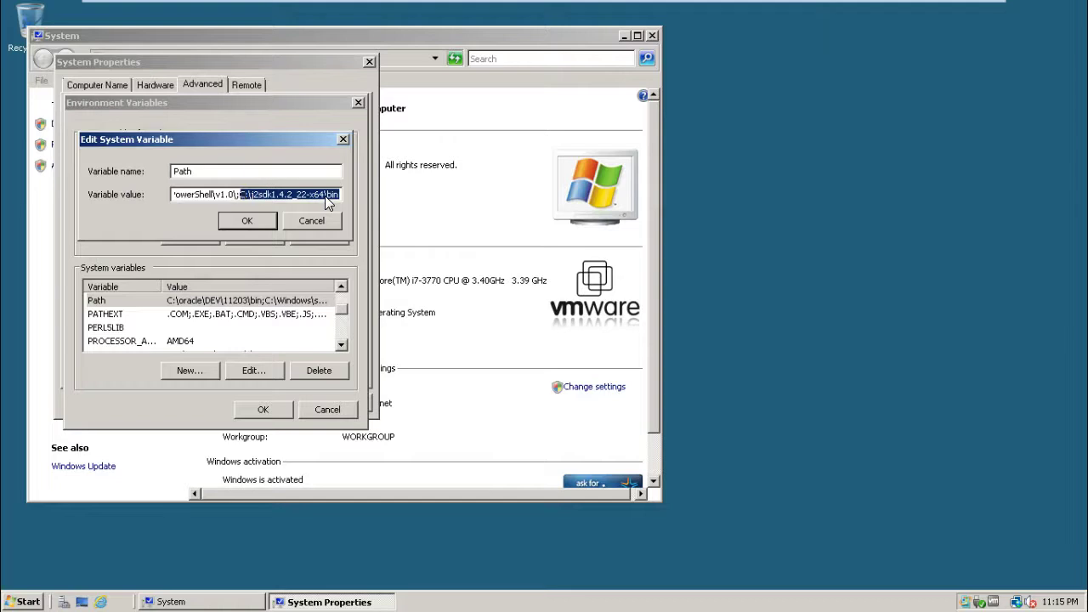
{"action": "key", "text": "shift+Right"}
{"action": "key", "text": "ctrl+c"}
{"action": "key", "text": "BackSpace"}
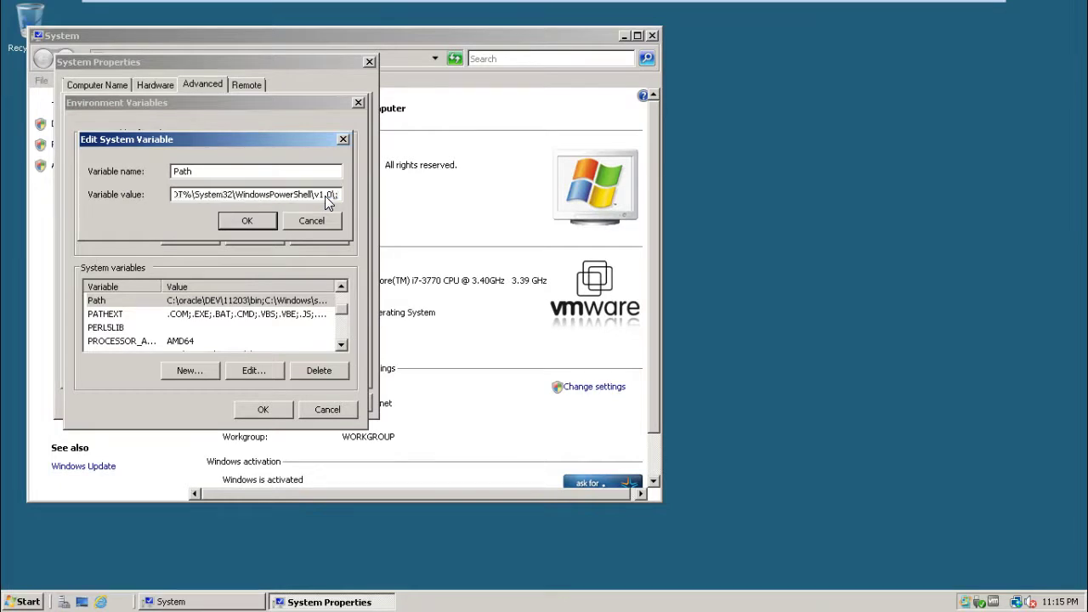
{"action": "key", "text": "Home"}
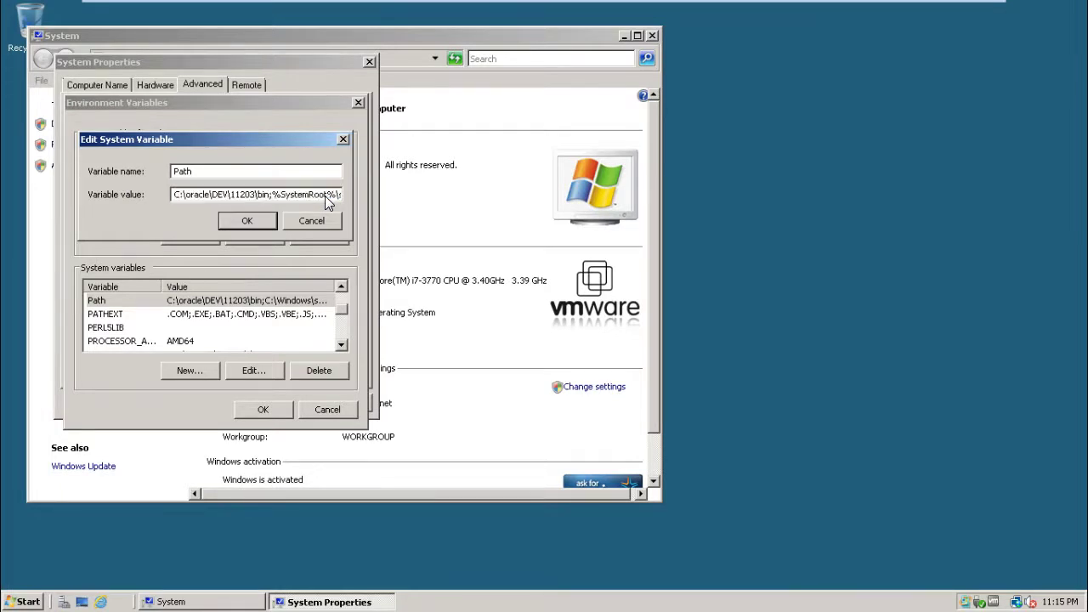
{"action": "key", "text": "ctrl+v"}
{"action": "type", "text": ";"}
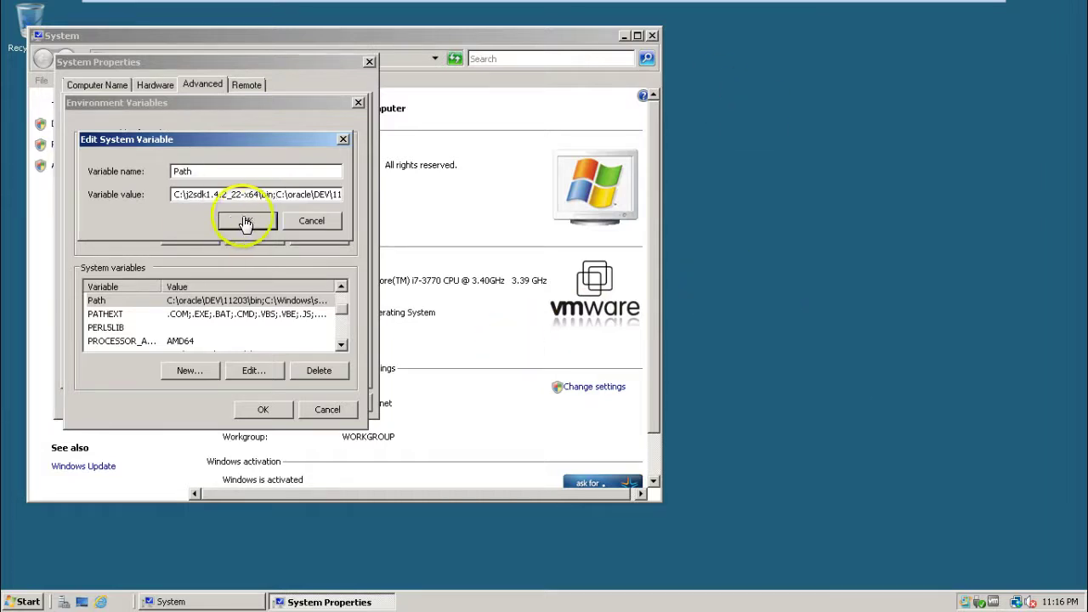
Step: Confirm the Path edit and close Environment Variables, System Properties and the System window
{"action": "left_click", "coordinate": [247, 220]}
{"action": "left_click", "coordinate": [266, 411]}
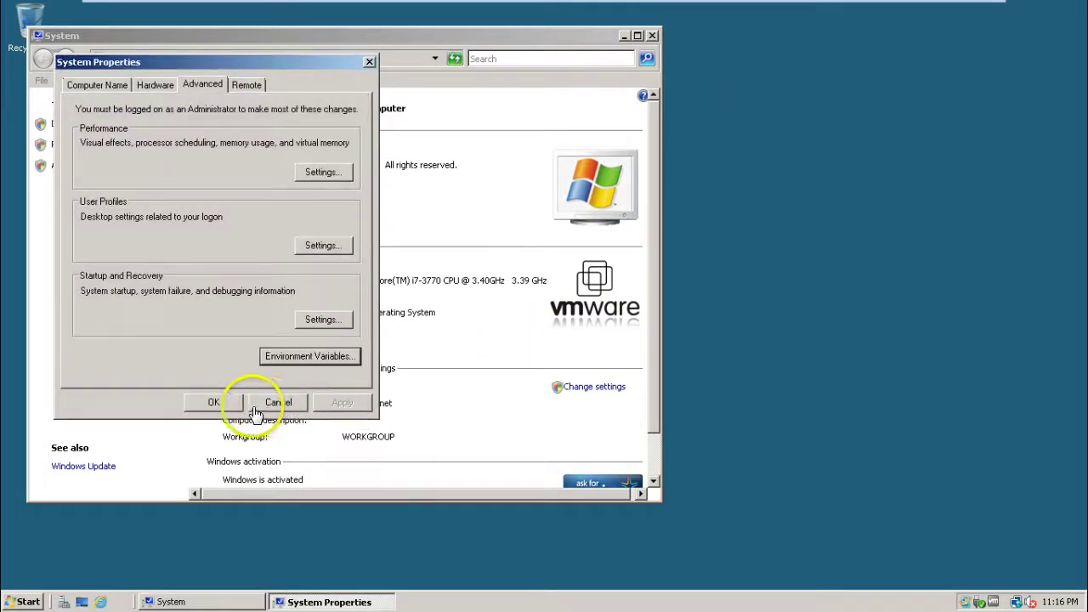
{"action": "left_click", "coordinate": [220, 405]}
{"action": "left_click", "coordinate": [652, 35]}
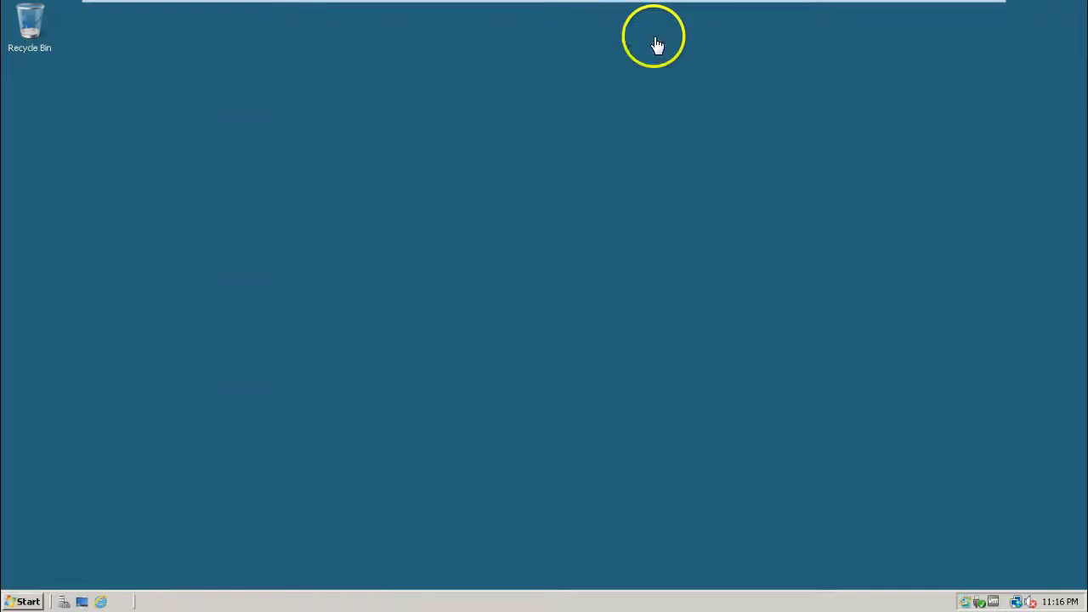
{"action": "left_click", "coordinate": [15, 601]}
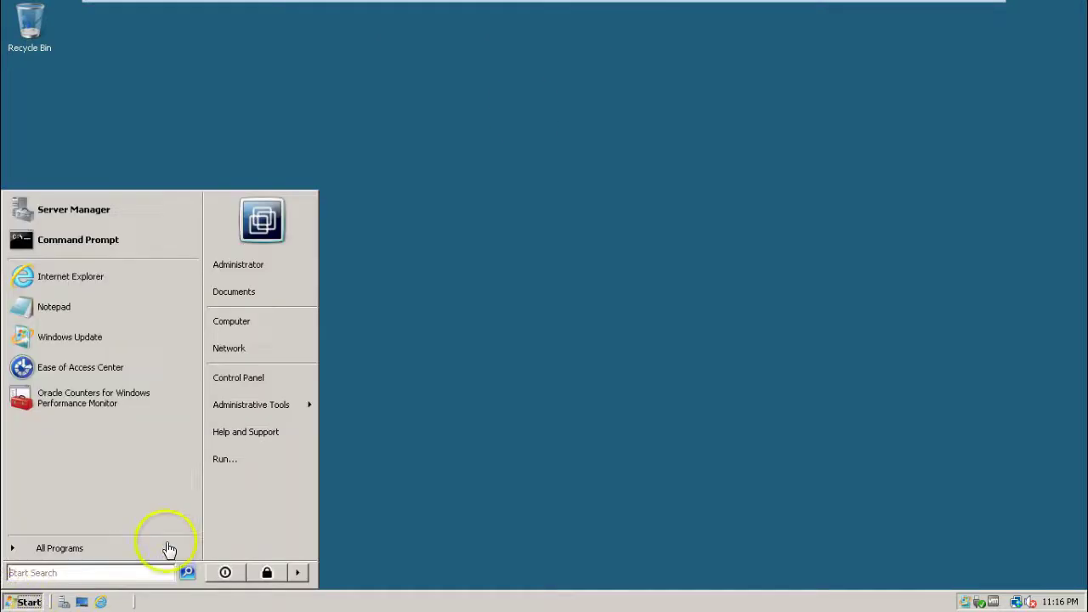
Step: Open a command prompt via Run (cmd) and run java, javac and java -version
{"action": "left_click", "coordinate": [224, 463]}
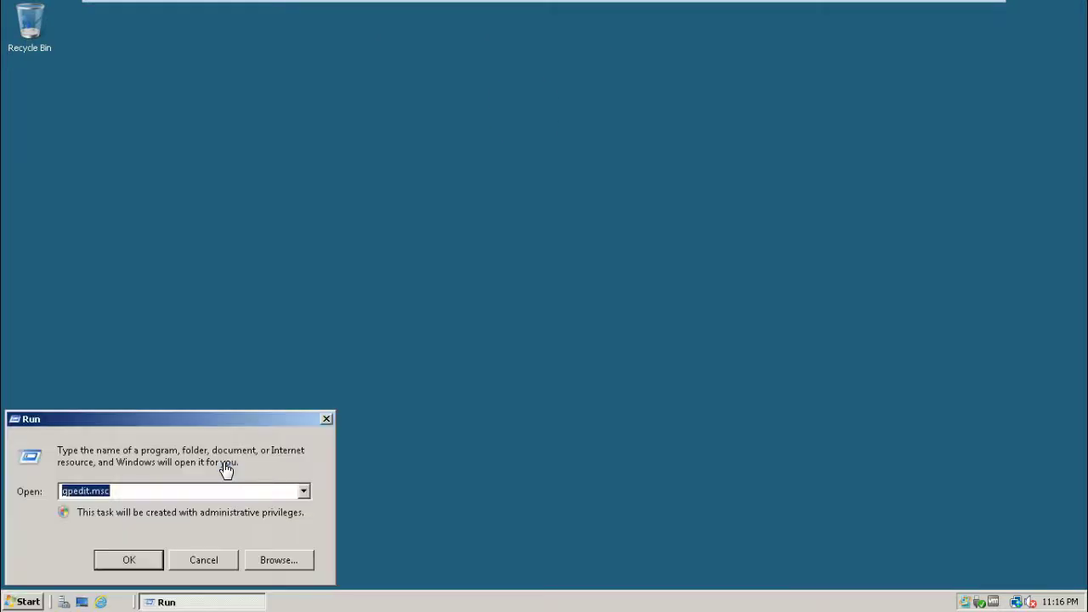
{"action": "type", "text": "cmd"}
{"action": "key", "text": "Return"}
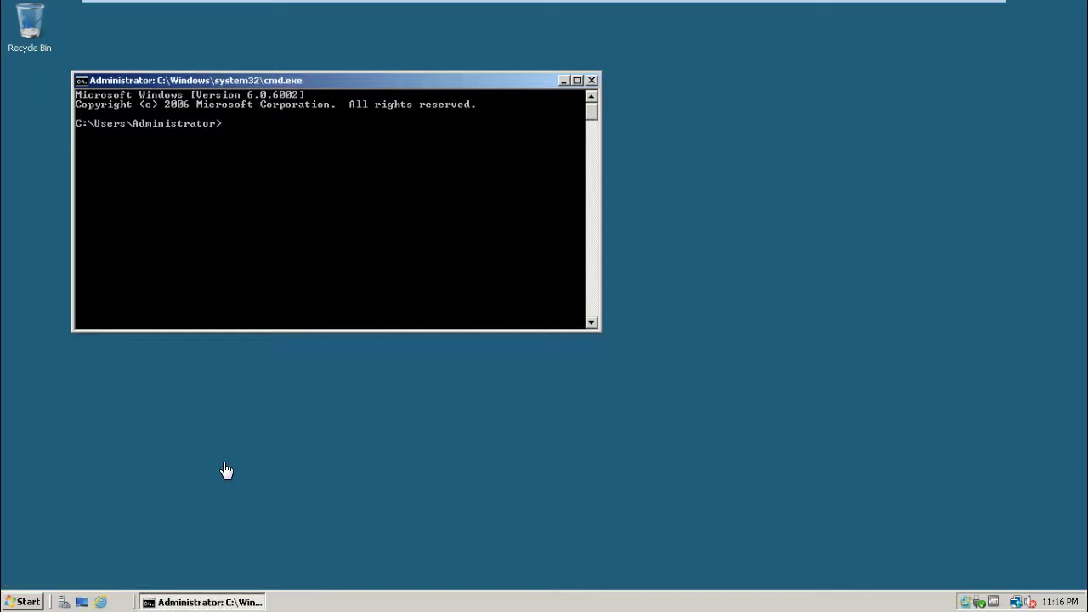
{"action": "key", "text": "Return"}
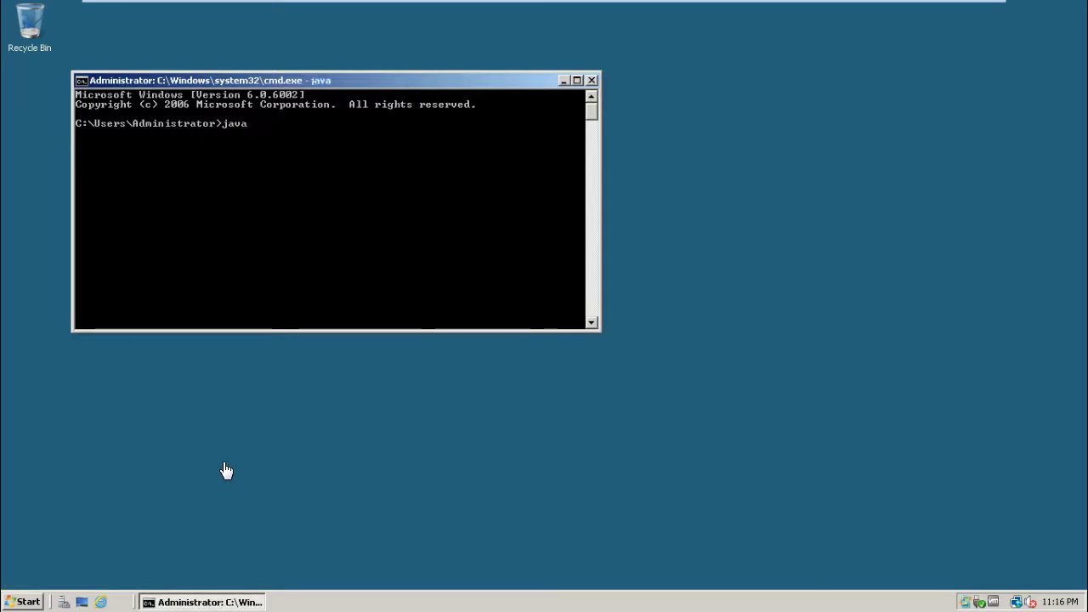
{"action": "type", "text": "ja"}
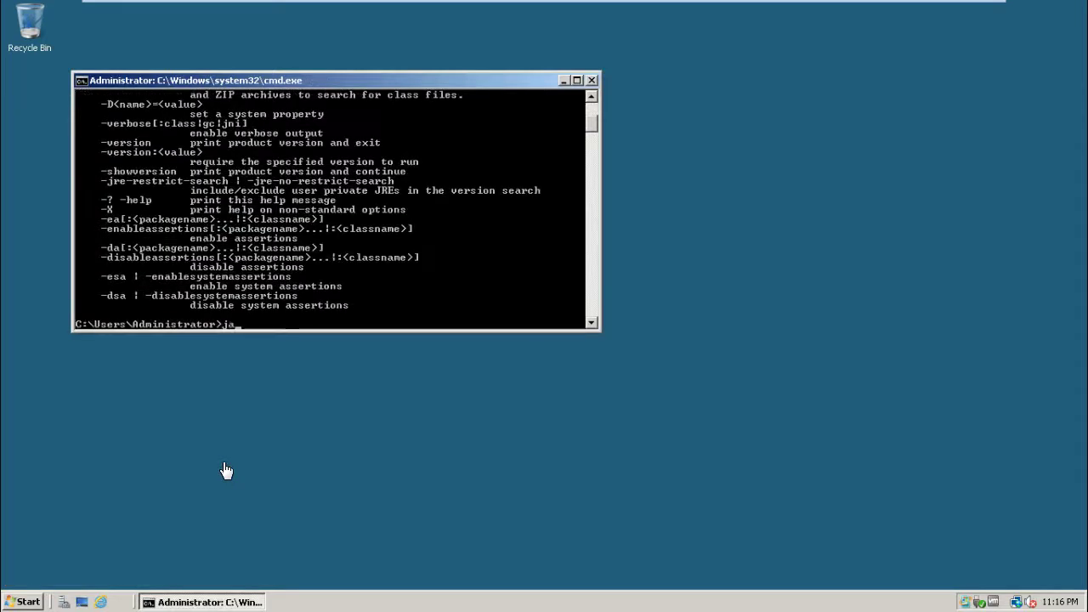
{"action": "type", "text": "vac"}
{"action": "key", "text": "Return"}
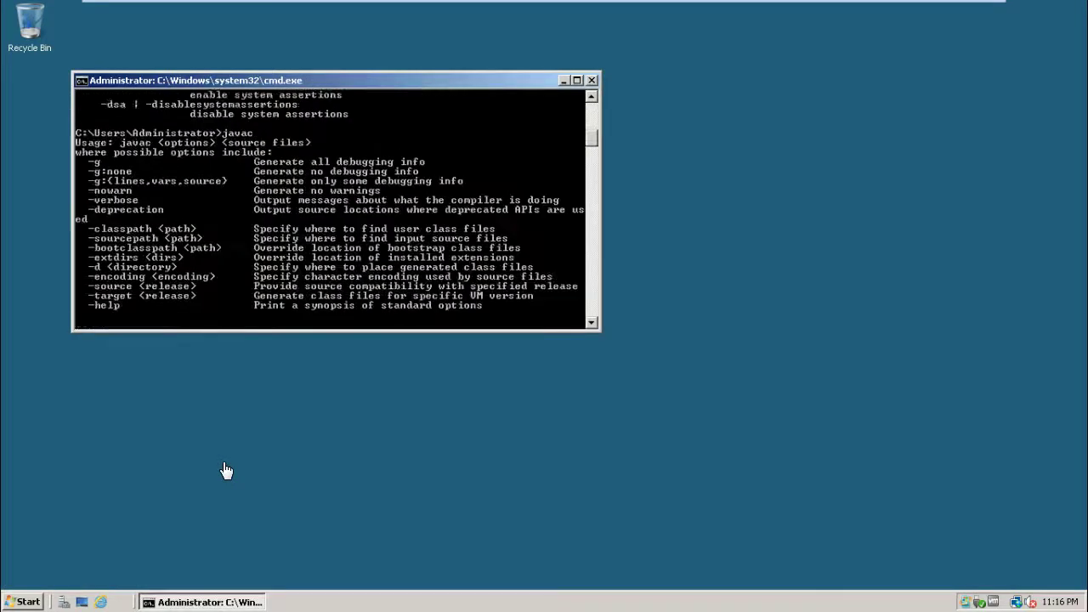
{"action": "type", "text": "java"}
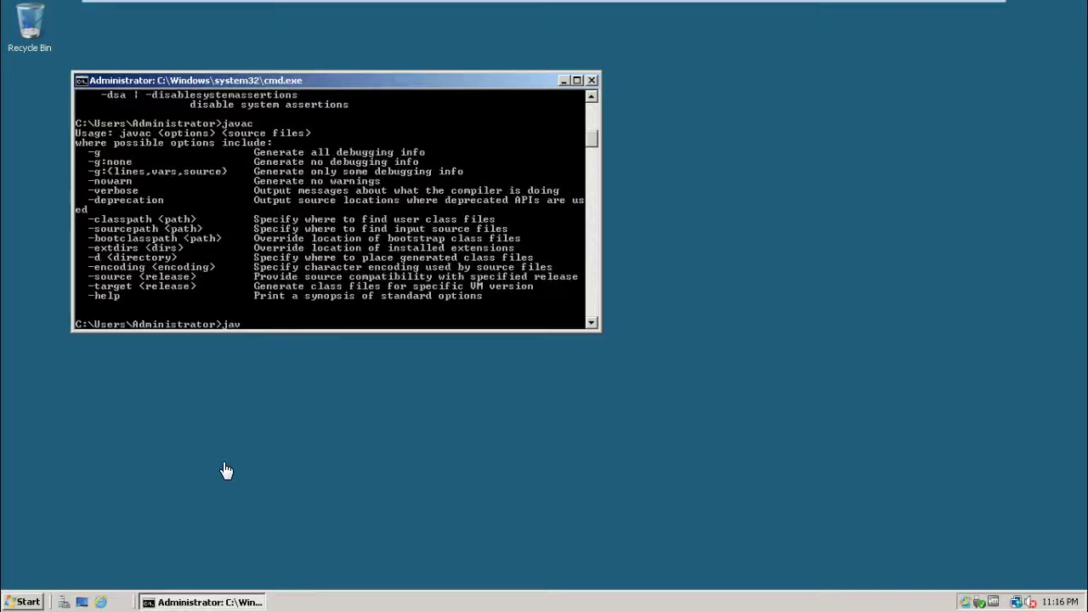
{"action": "type", "text": " -version"}
{"action": "key", "text": "Return"}
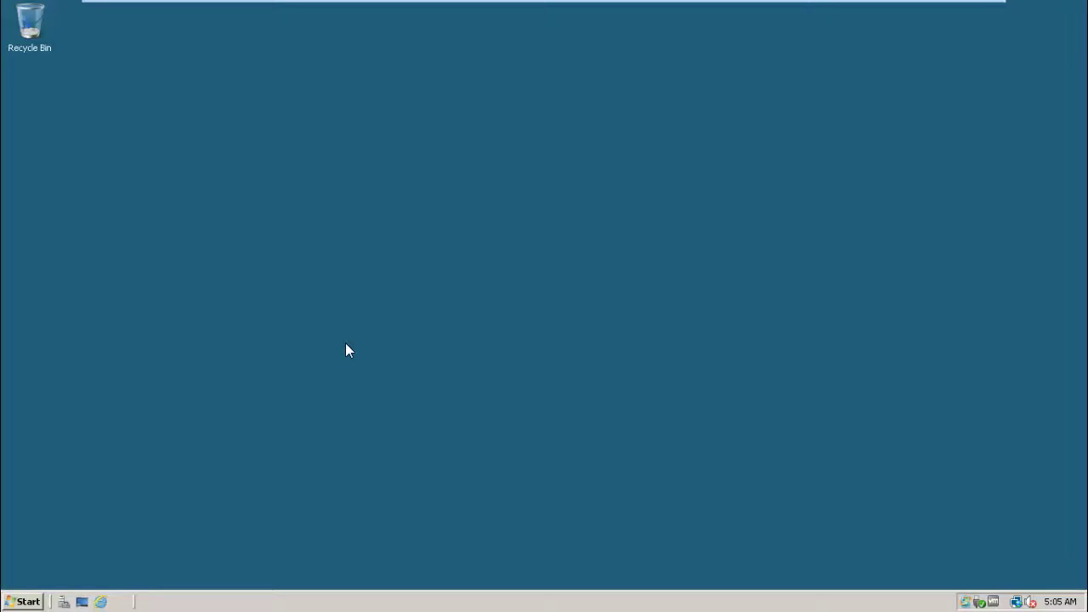
Step: Browse to the C:\oracle\DEV\11203 Oracle home folder in Explorer
{"action": "left_click", "coordinate": [24, 601]}
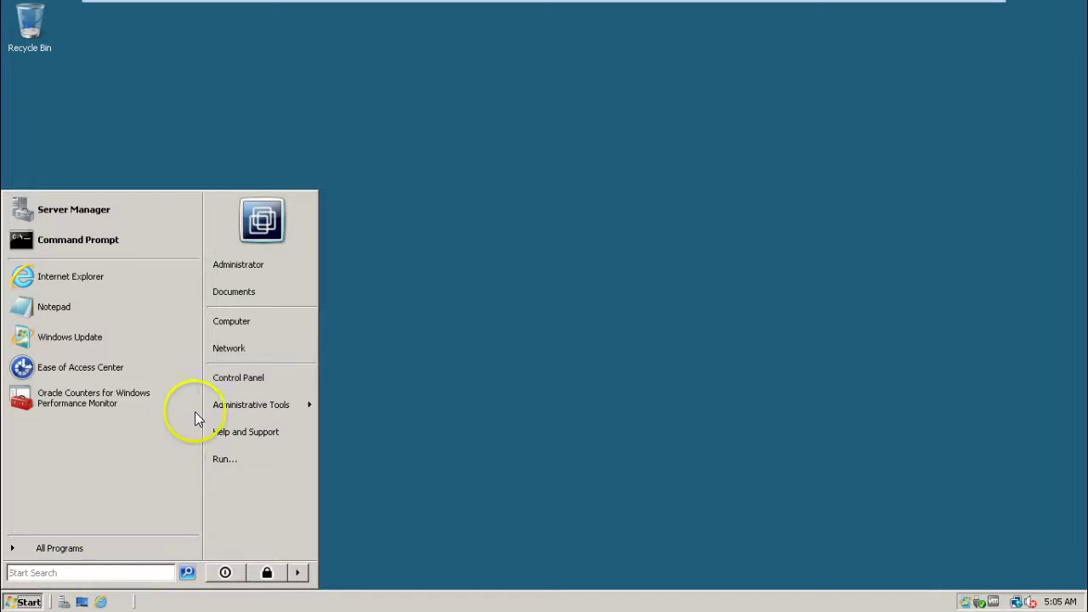
{"action": "left_click", "coordinate": [238, 322]}
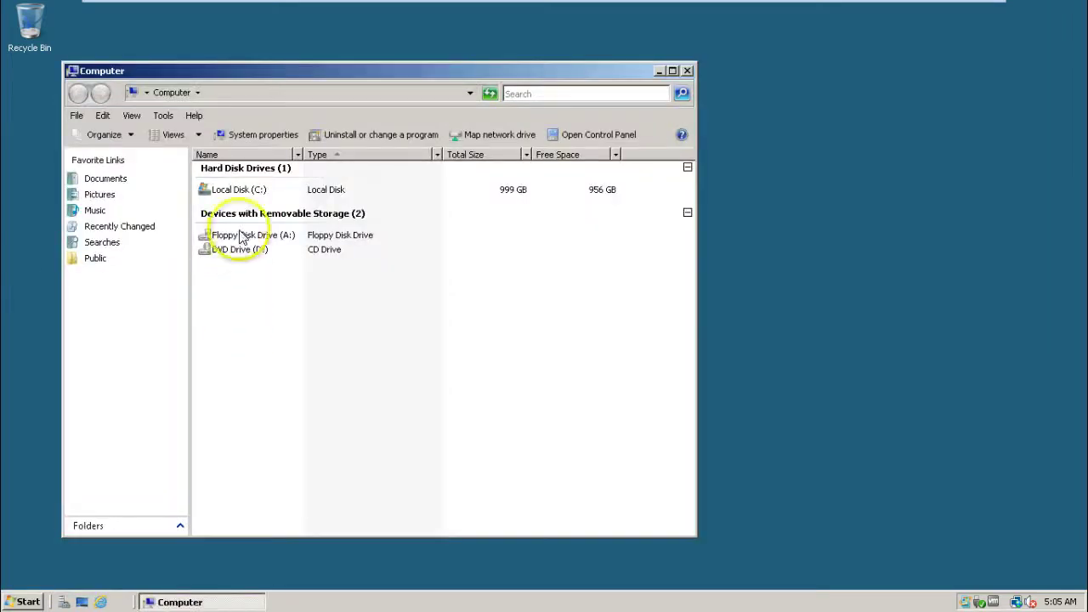
{"action": "double_click", "coordinate": [241, 196]}
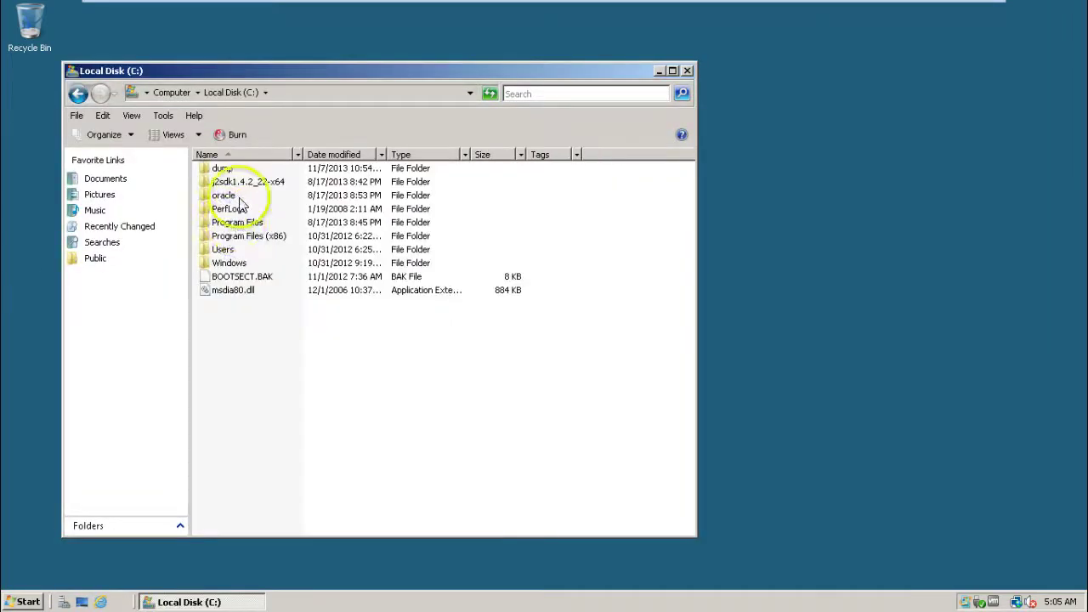
{"action": "double_click", "coordinate": [223, 195]}
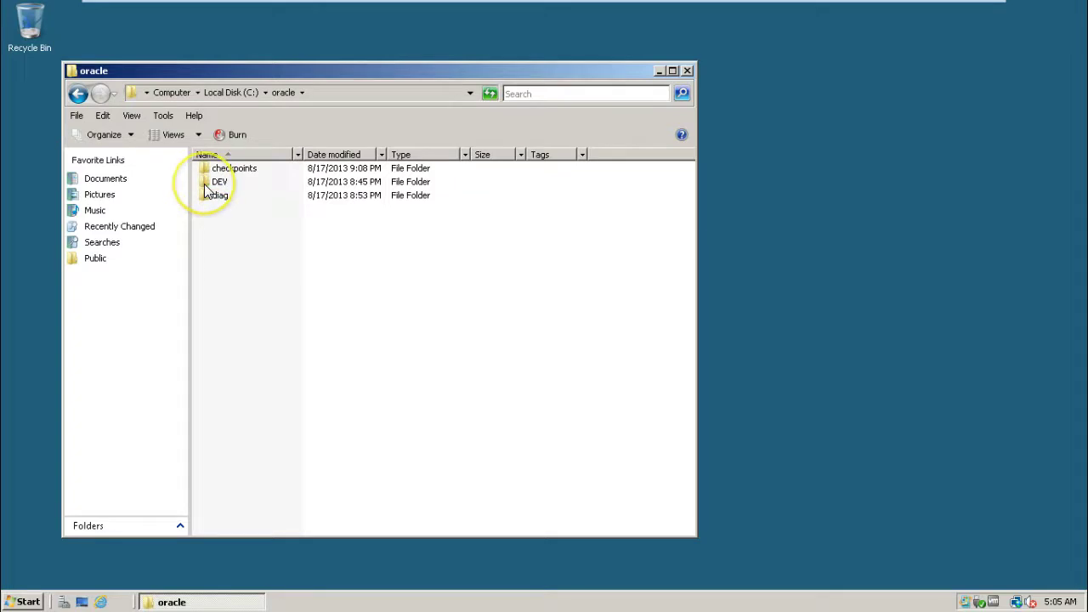
{"action": "double_click", "coordinate": [207, 182]}
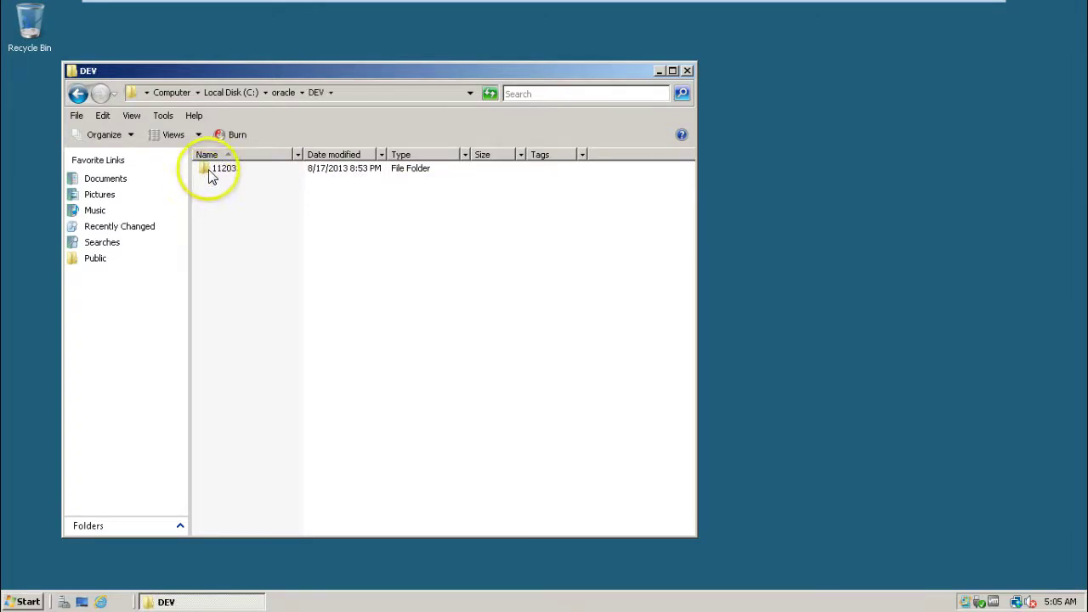
{"action": "left_click", "coordinate": [213, 171]}
{"action": "double_click", "coordinate": [213, 171]}
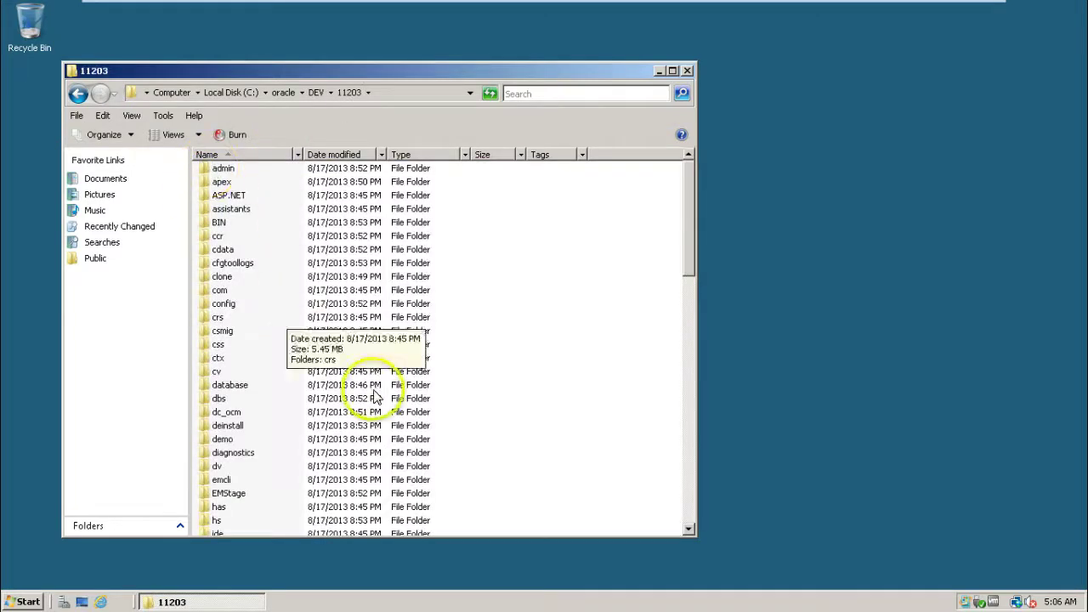
{"action": "scroll", "coordinate": [375, 391], "scroll_direction": "down", "scroll_amount": 3}
{"action": "scroll", "coordinate": [377, 393], "scroll_direction": "up", "scroll_amount": 3}
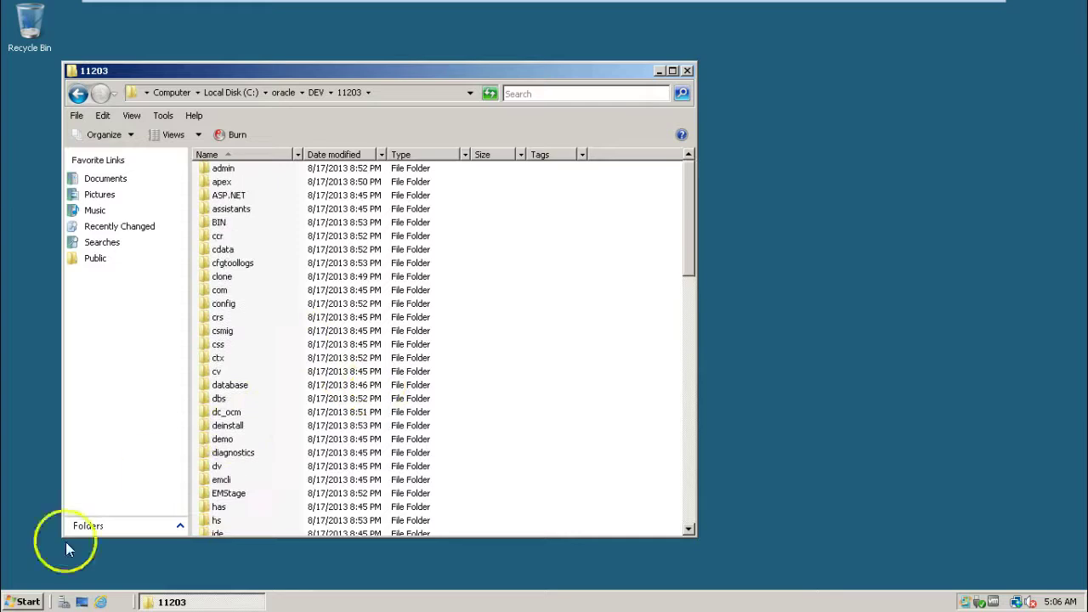
Step: Start sqlplus /nolog in a command prompt, exit it, and close the 11203 window
{"action": "left_click", "coordinate": [26, 601]}
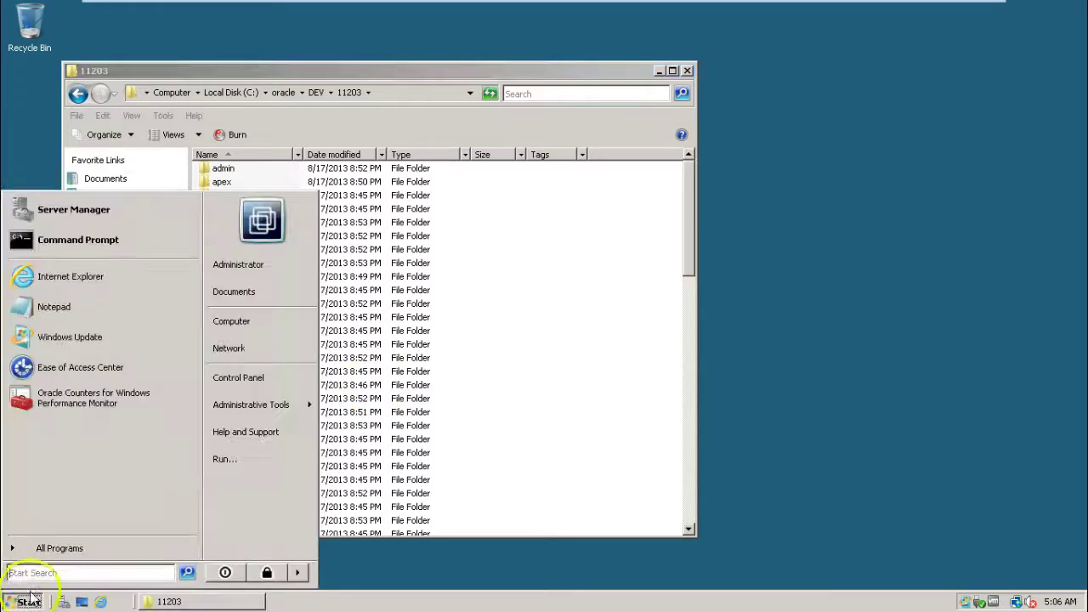
{"action": "left_click", "coordinate": [226, 460]}
{"action": "key", "text": "Return"}
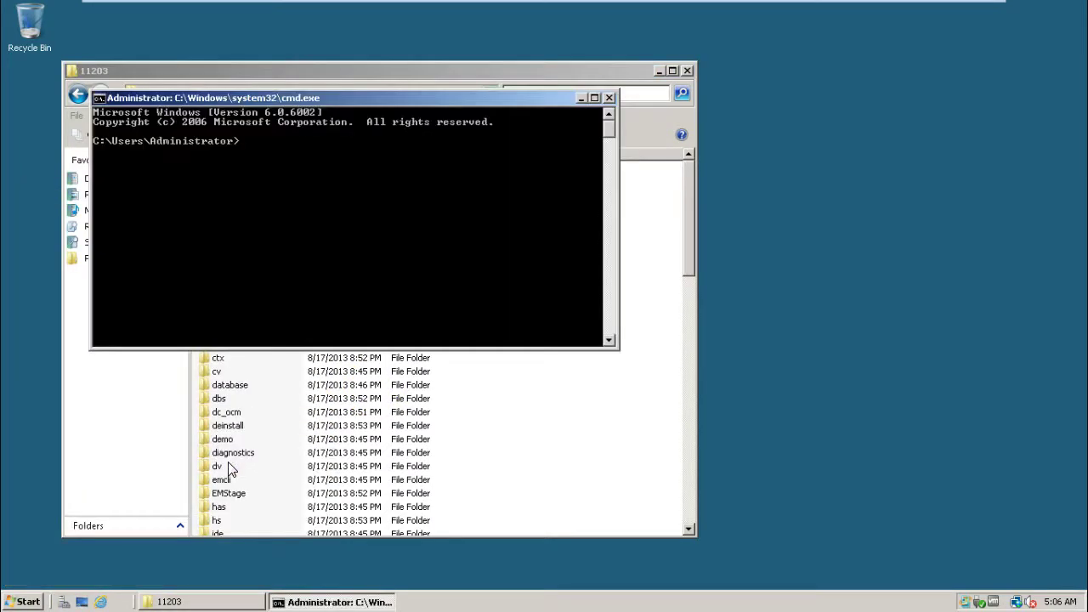
{"action": "type", "text": "sqlplus /nolog"}
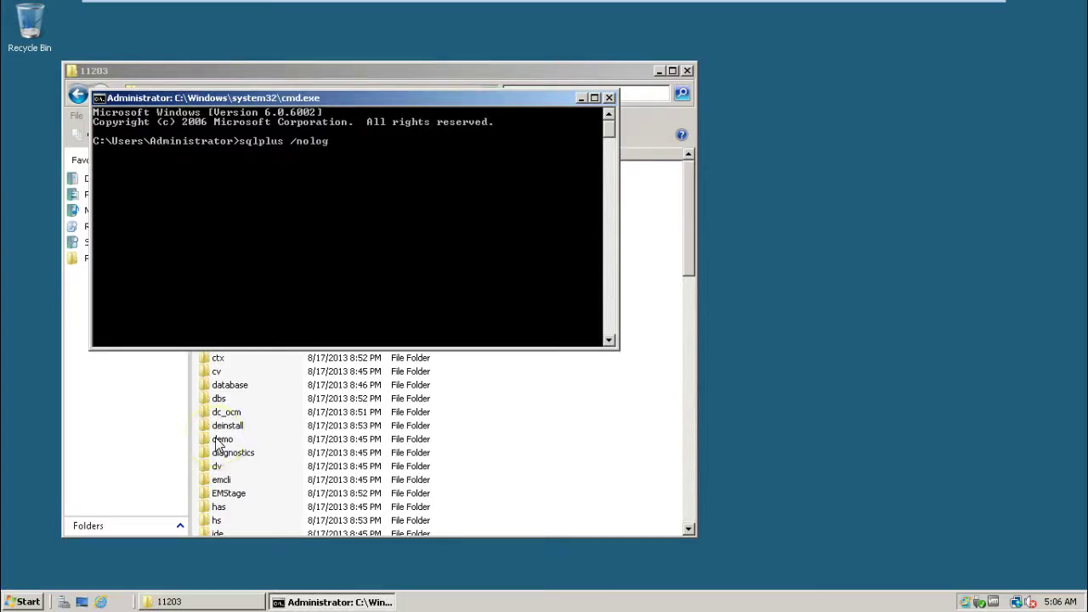
{"action": "key", "text": "Return"}
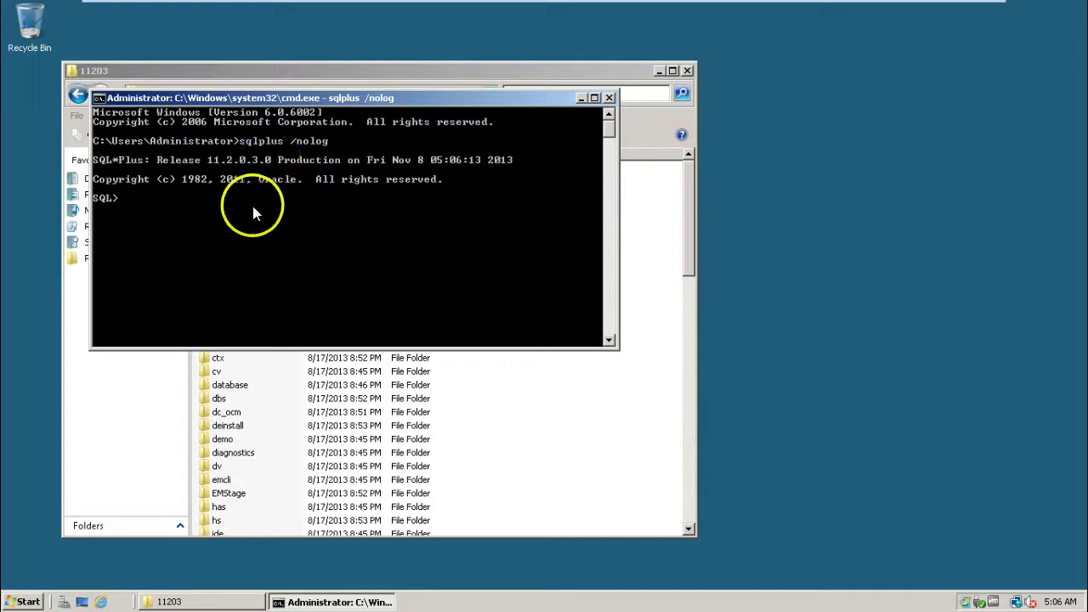
{"action": "type", "text": "exit"}
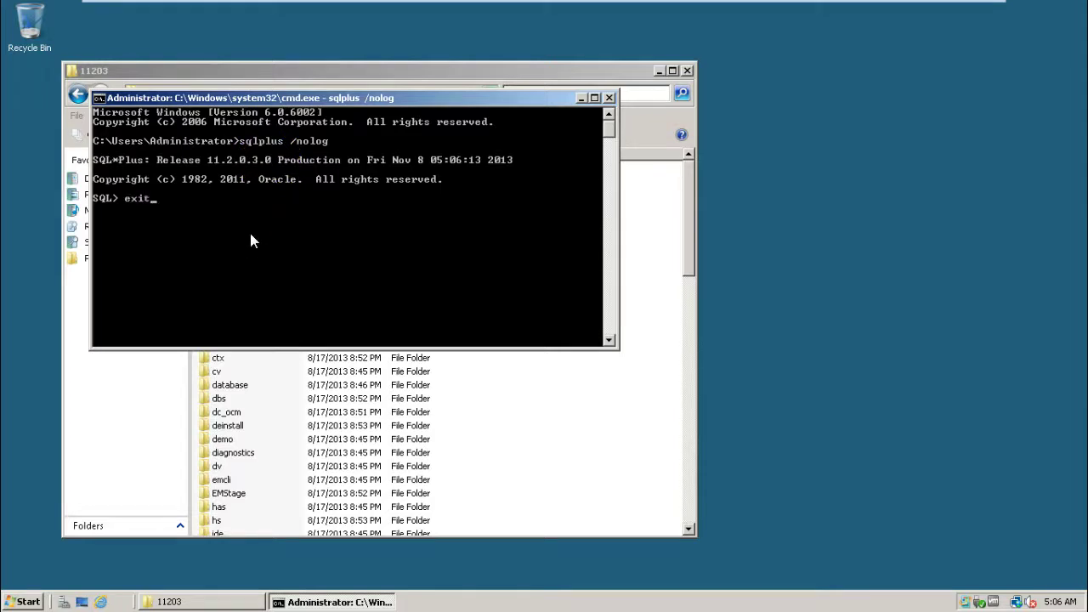
{"action": "key", "text": "Return"}
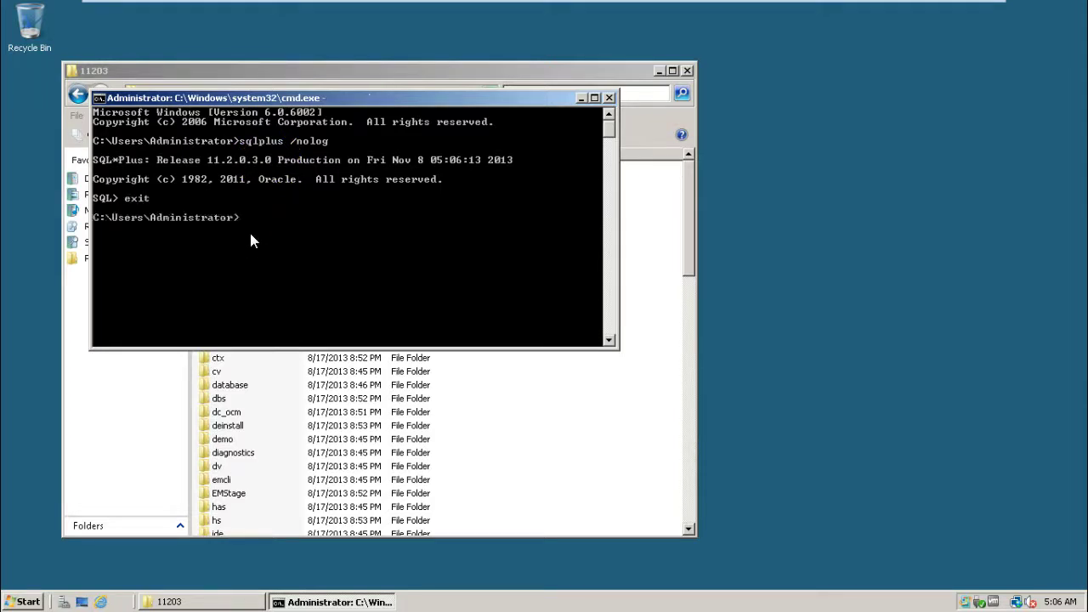
{"action": "type", "text": "exit"}
{"action": "key", "text": "Return"}
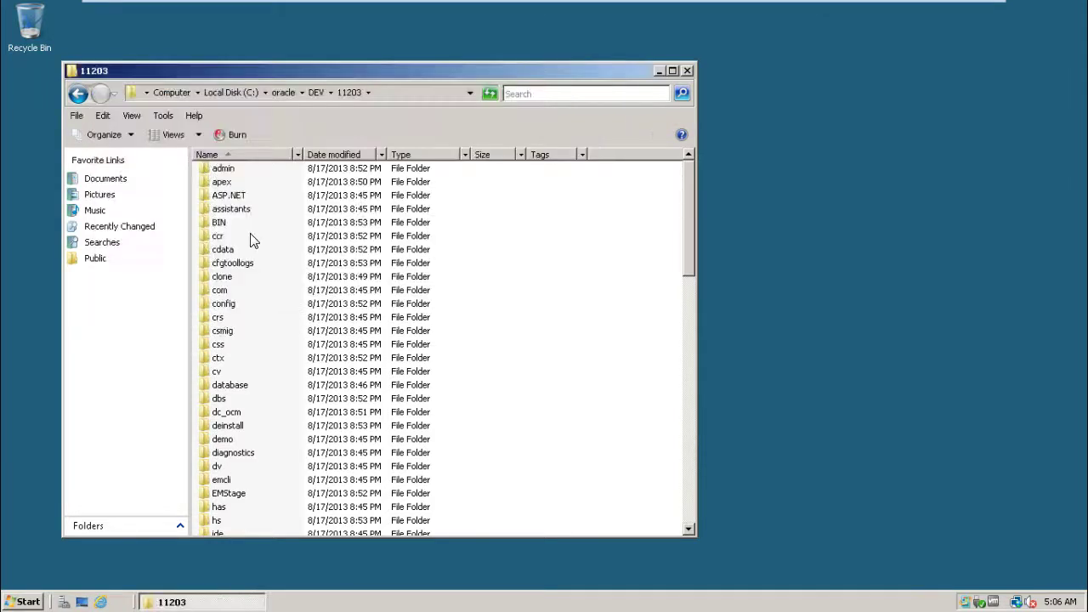
{"action": "left_click", "coordinate": [687, 72]}
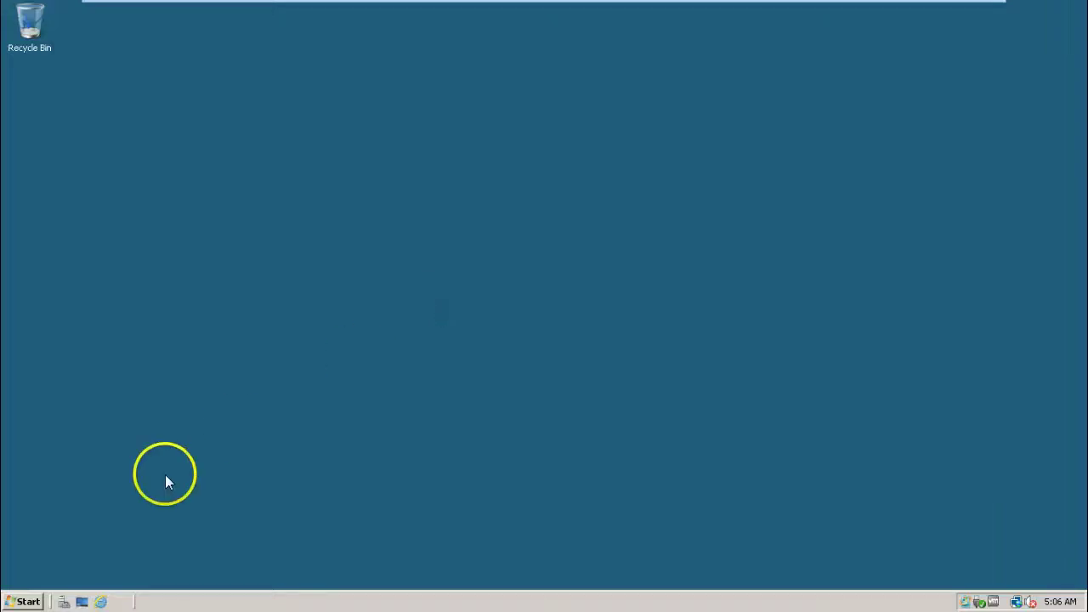
Step: Browse to the C:\dump\im folder on the local disk
{"action": "left_click", "coordinate": [24, 601]}
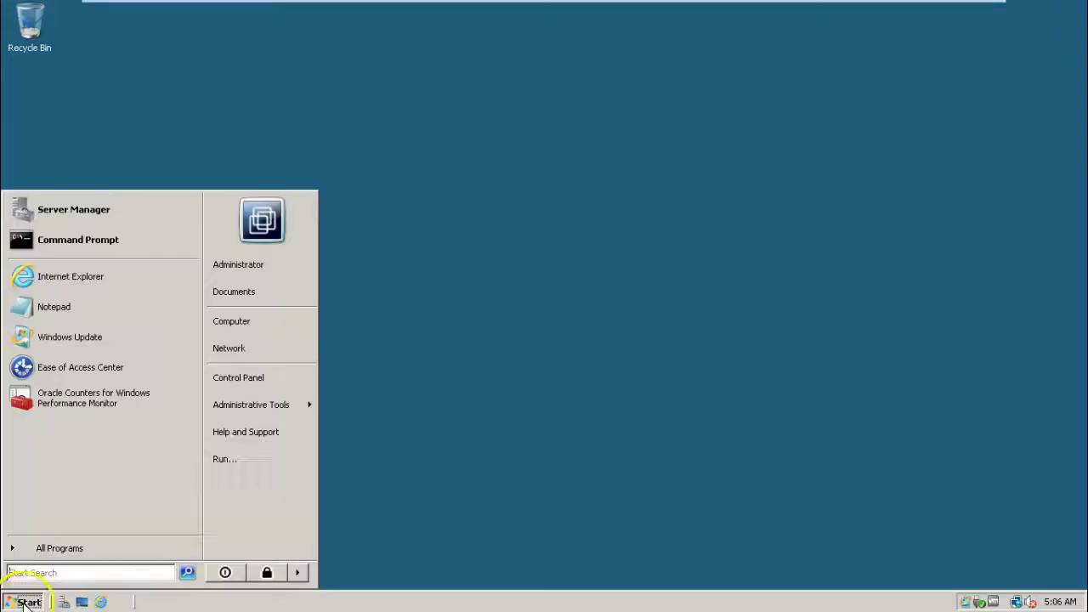
{"action": "left_click", "coordinate": [242, 324]}
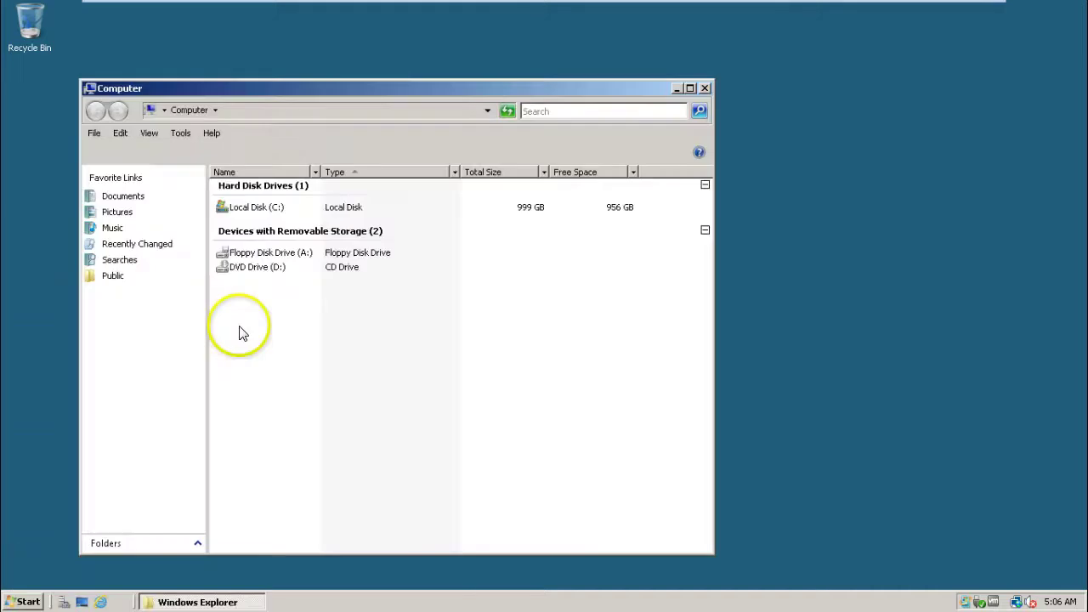
{"action": "double_click", "coordinate": [244, 208]}
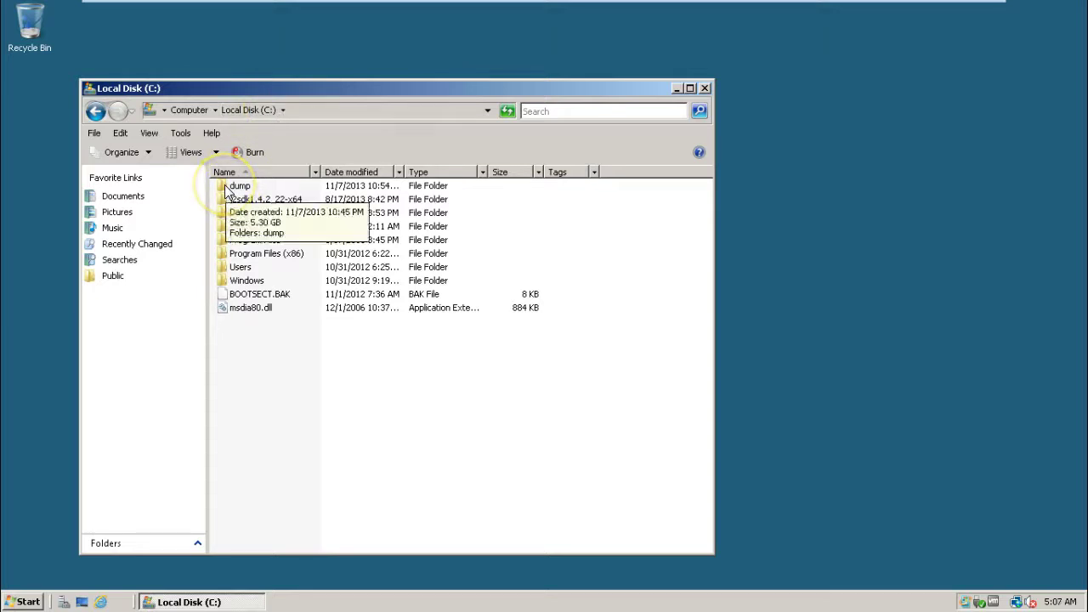
{"action": "double_click", "coordinate": [227, 189]}
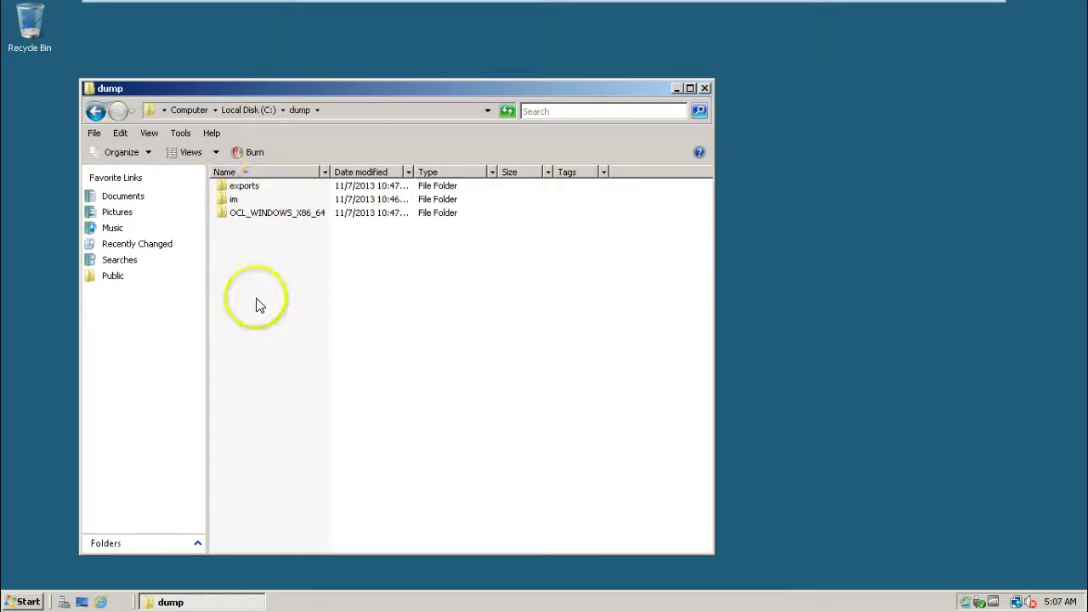
{"action": "left_click", "coordinate": [232, 201]}
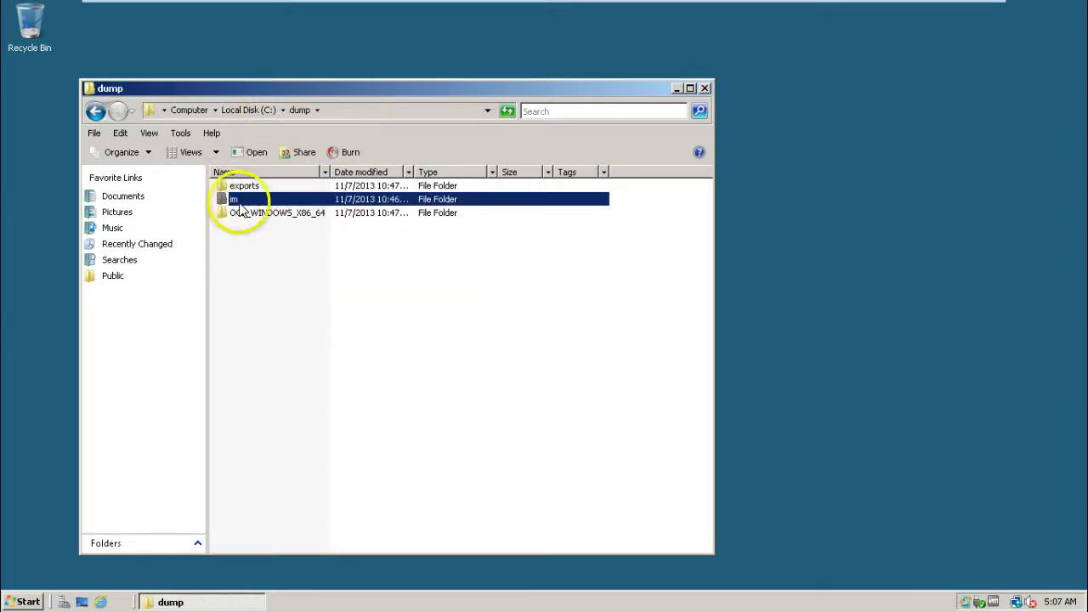
{"action": "left_click", "coordinate": [237, 218]}
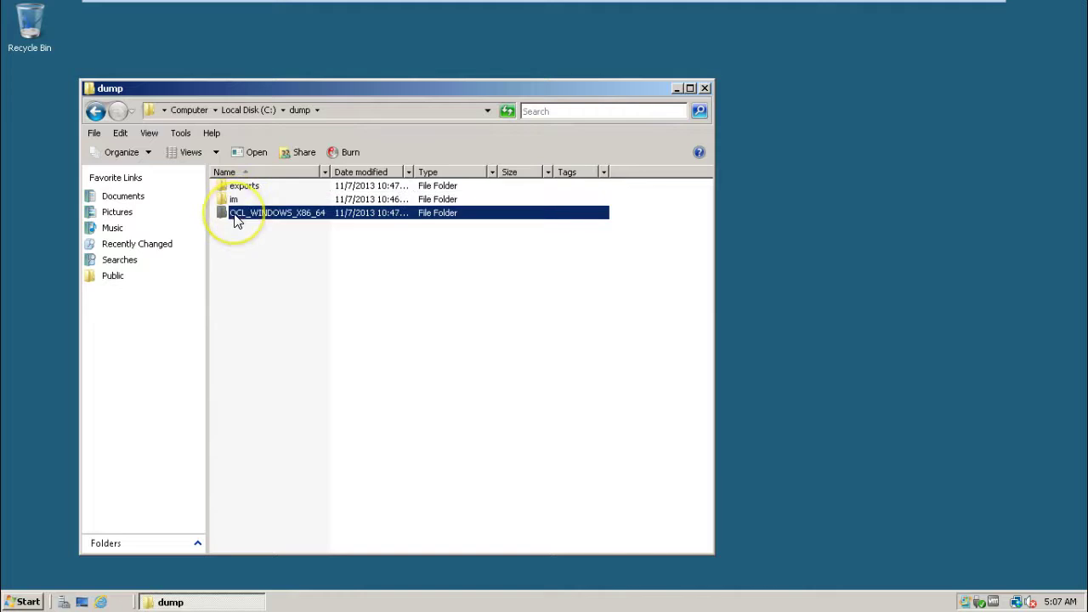
{"action": "left_click", "coordinate": [238, 187]}
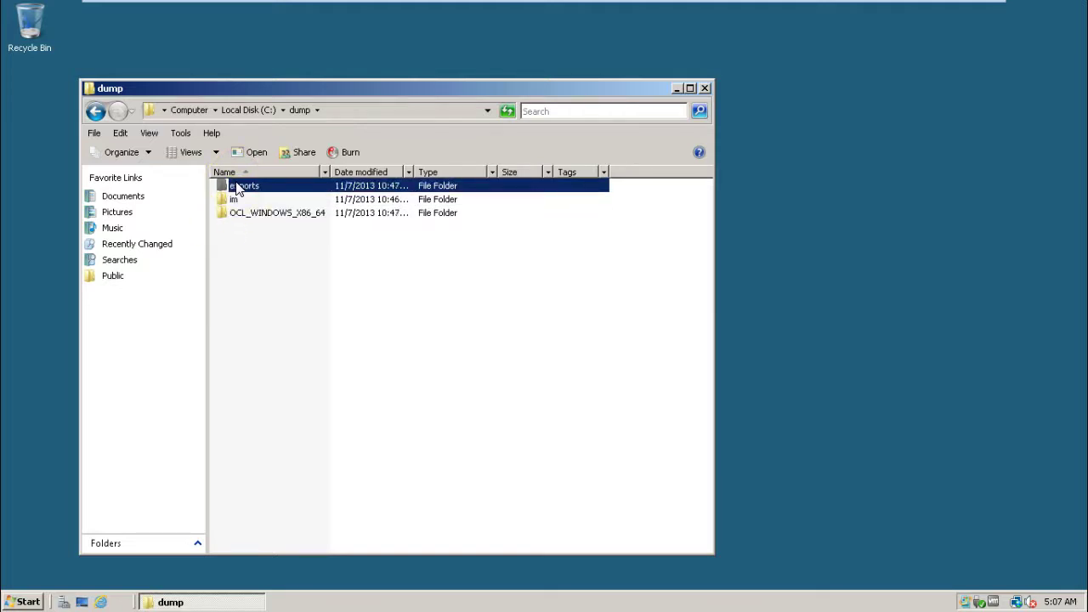
{"action": "left_click", "coordinate": [232, 192]}
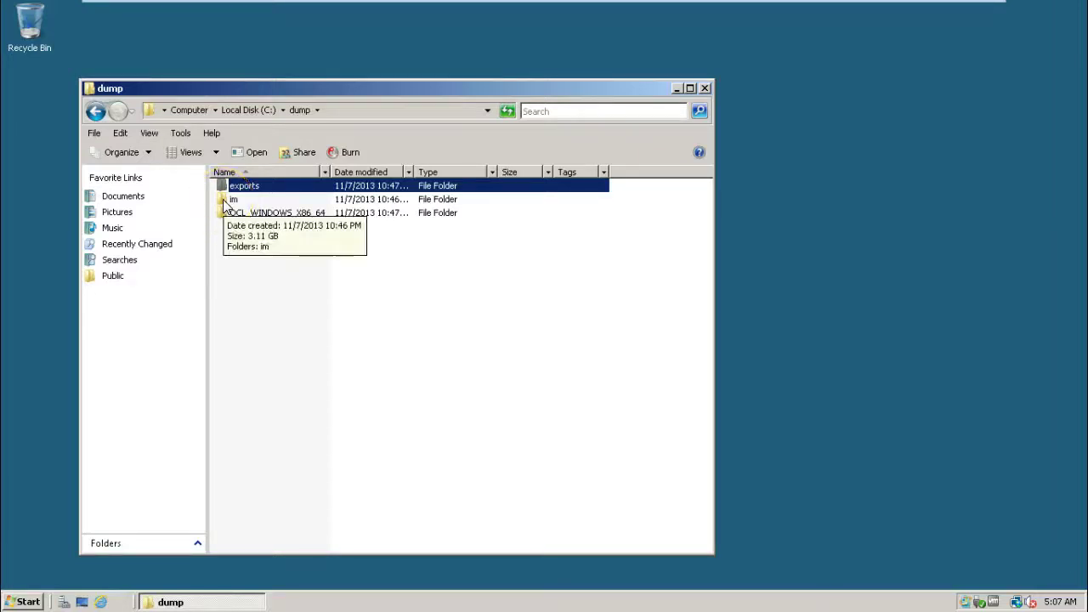
{"action": "left_click", "coordinate": [224, 202]}
{"action": "double_click", "coordinate": [224, 203]}
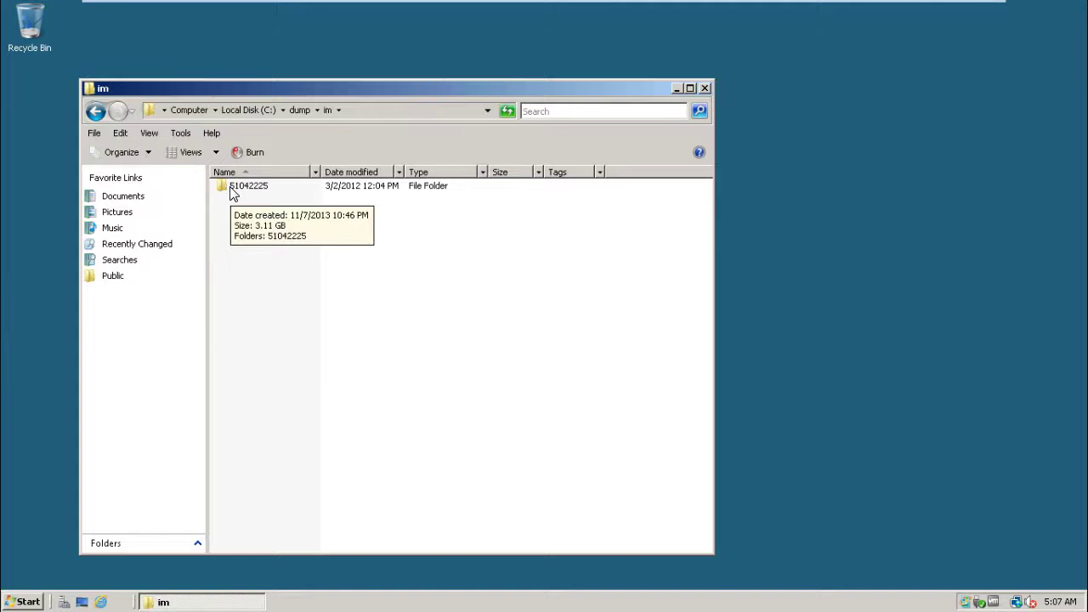
Step: Open 51042225\DATA_UNITS\NW731_IM_WINDOWS_X86_64_ORA and launch sapinst
{"action": "double_click", "coordinate": [235, 192]}
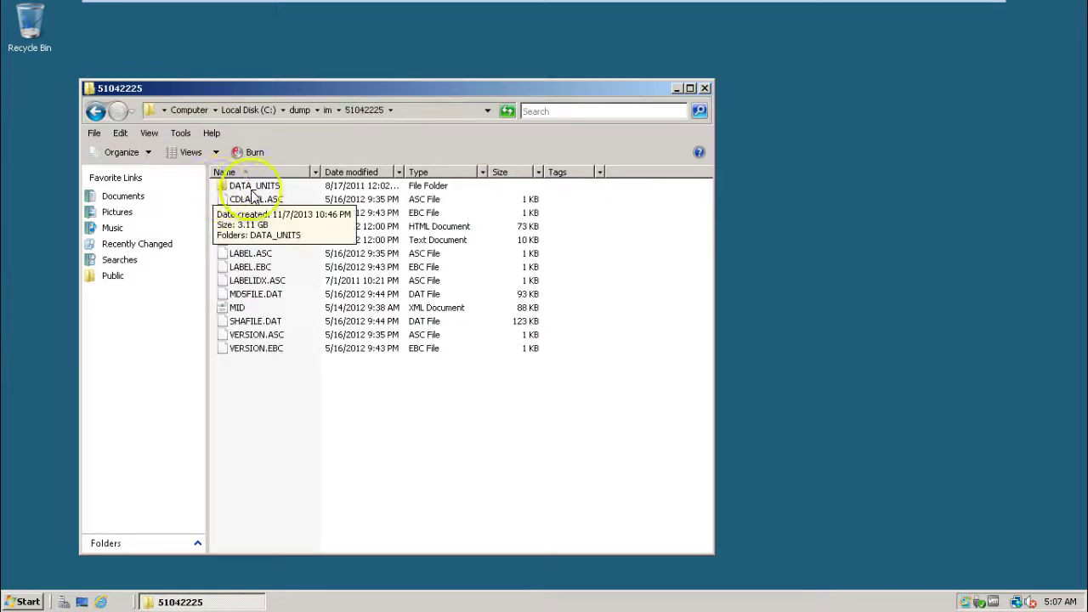
{"action": "double_click", "coordinate": [226, 189]}
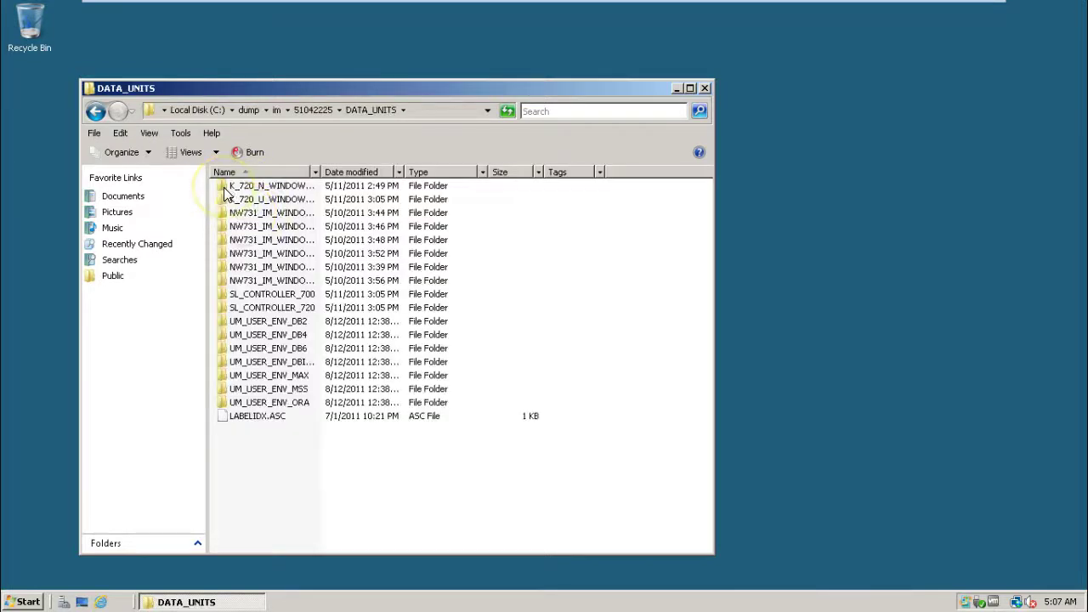
{"action": "double_click", "coordinate": [317, 173]}
{"action": "left_click", "coordinate": [280, 281]}
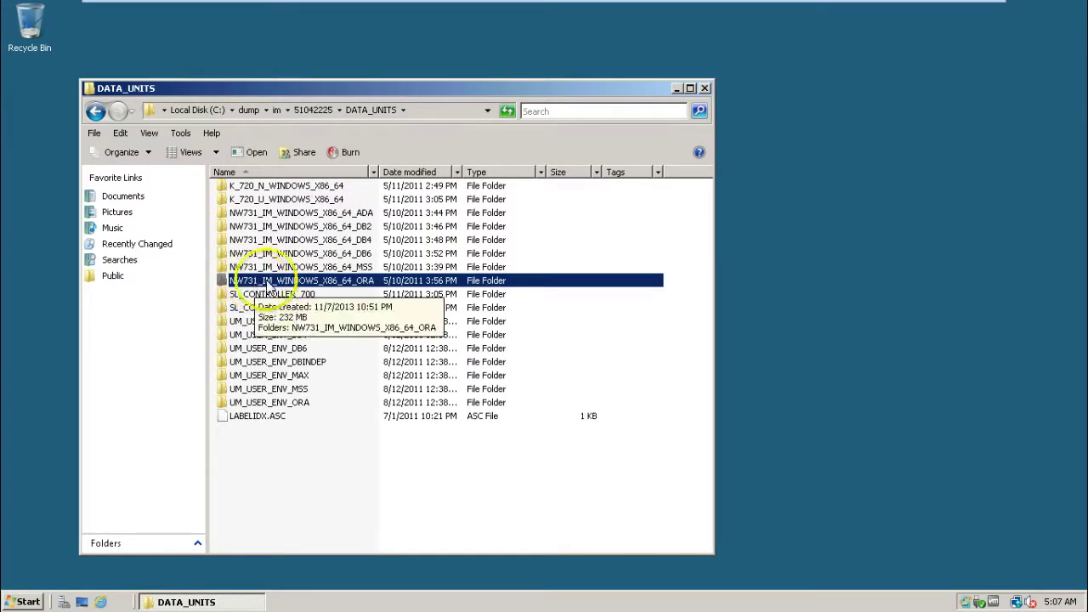
{"action": "double_click", "coordinate": [356, 288]}
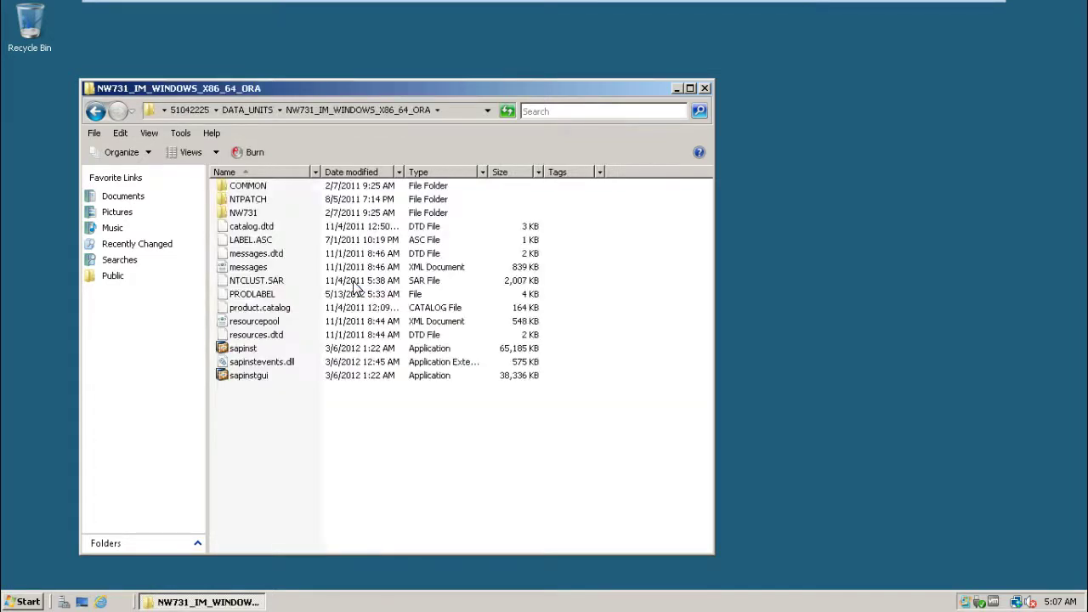
{"action": "left_click", "coordinate": [238, 350]}
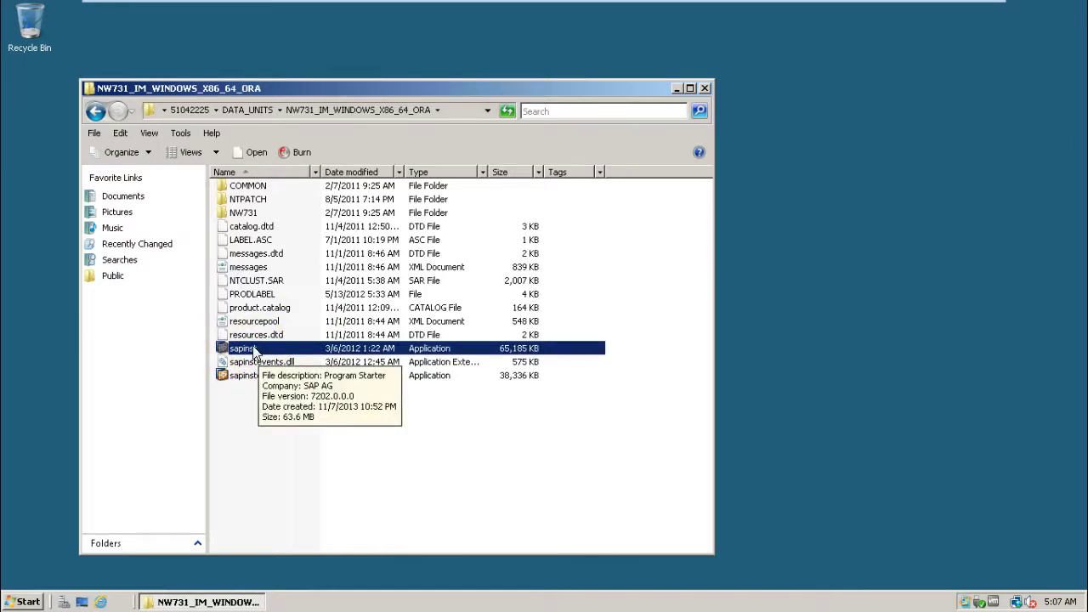
{"action": "double_click", "coordinate": [254, 351]}
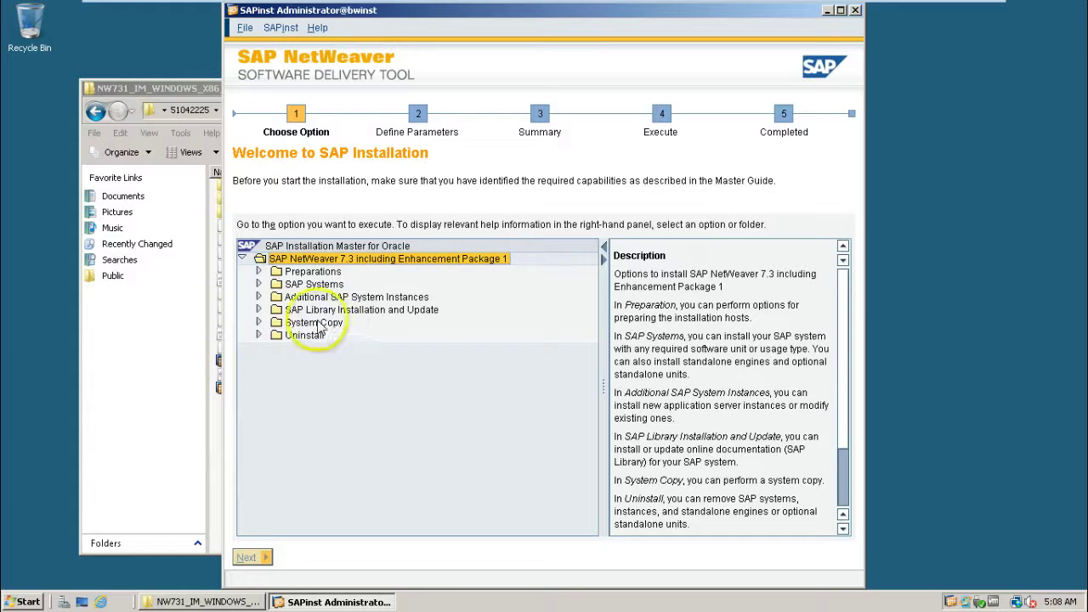
Step: Select SAP Systems > Application Server ABAP > Standard System and proceed to Parameter Settings
{"action": "left_click", "coordinate": [259, 285]}
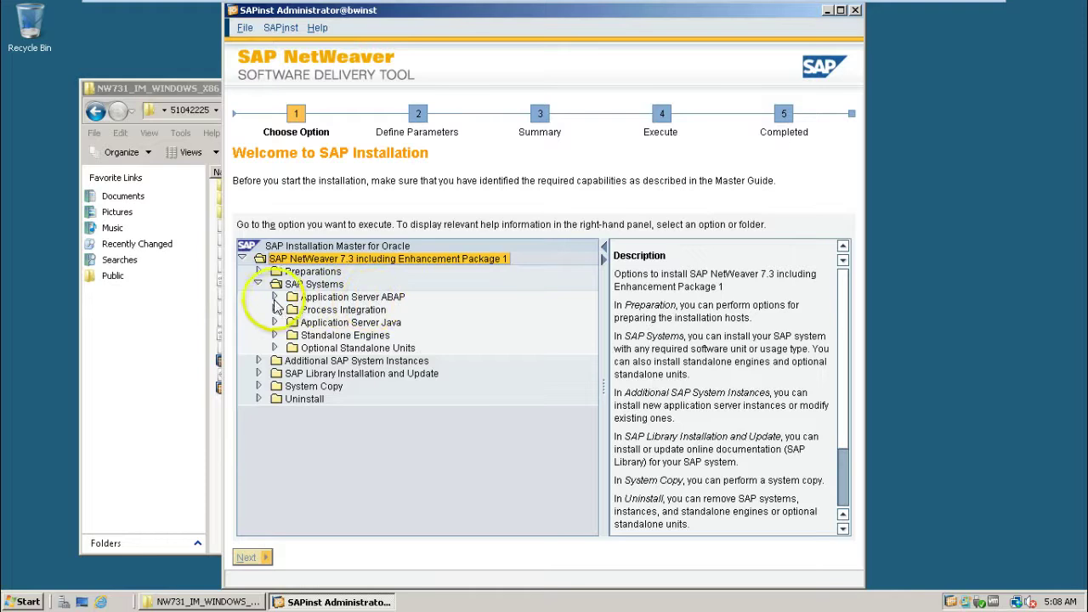
{"action": "left_click", "coordinate": [274, 297]}
{"action": "left_click", "coordinate": [291, 309]}
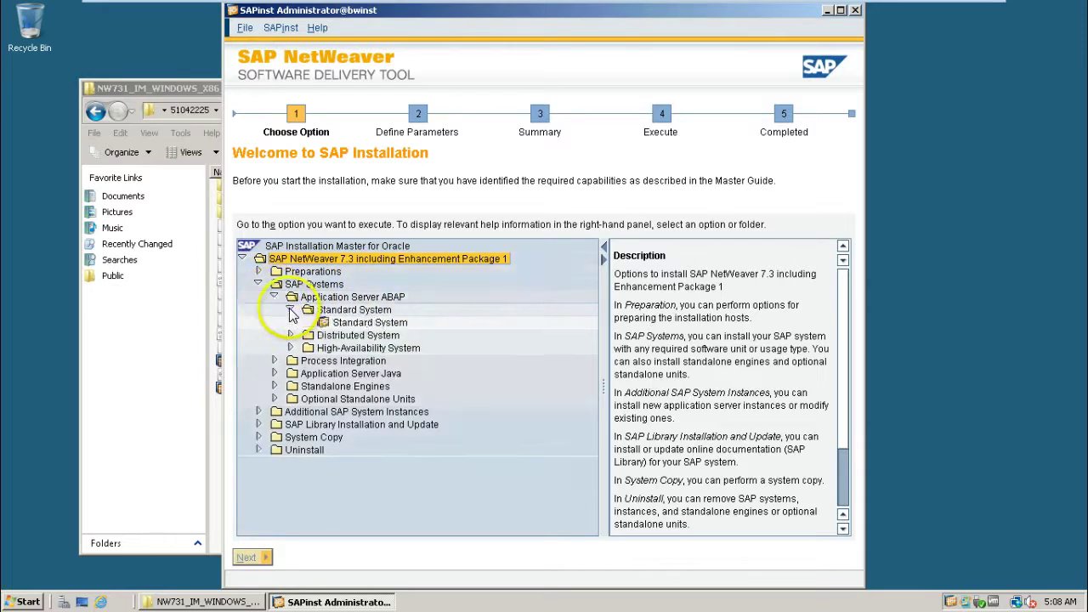
{"action": "left_click", "coordinate": [344, 324]}
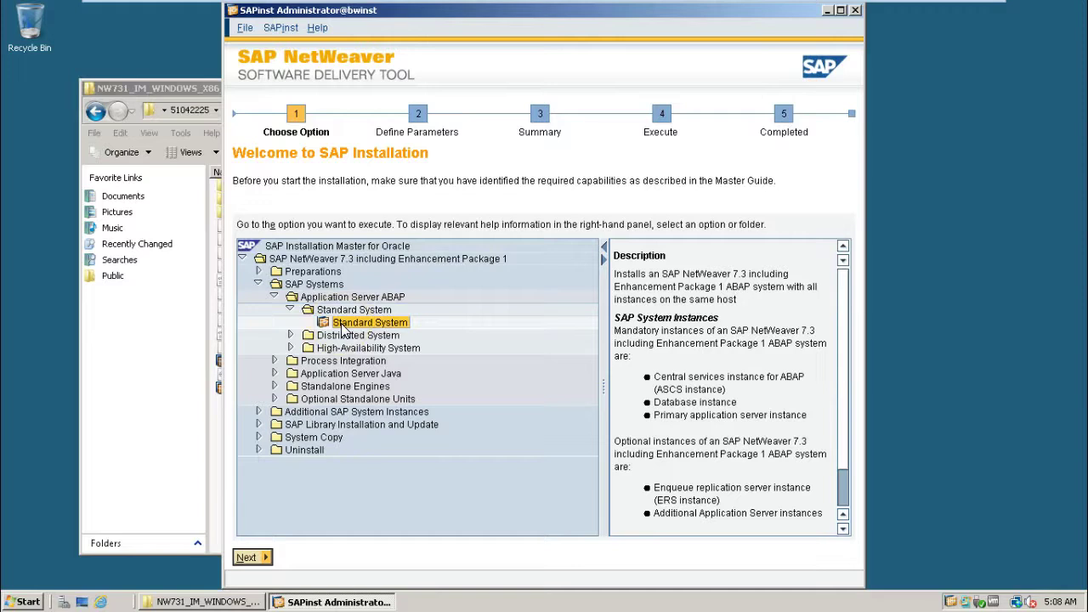
{"action": "left_click", "coordinate": [248, 559]}
{"action": "left_click", "coordinate": [437, 409]}
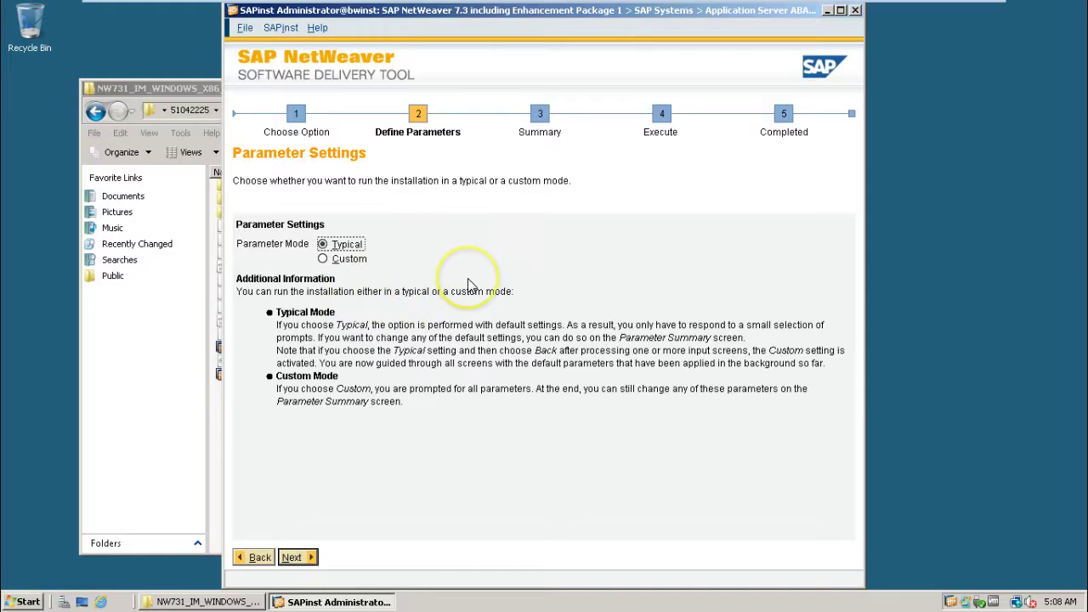
Step: Keep Parameter Mode on Typical and continue to the next SAPinst step
{"action": "left_click", "coordinate": [291, 557]}
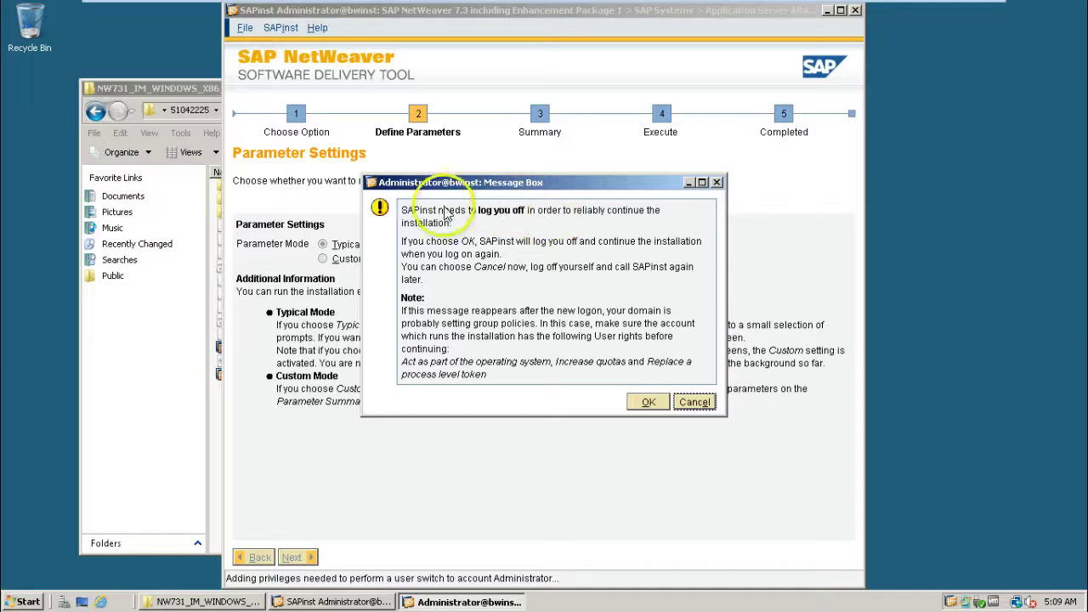
Step: Accept the SAPinst log-off, then log back on as Administrator using the VM's Send Ctrl+Alt+Del
{"action": "left_click", "coordinate": [646, 405]}
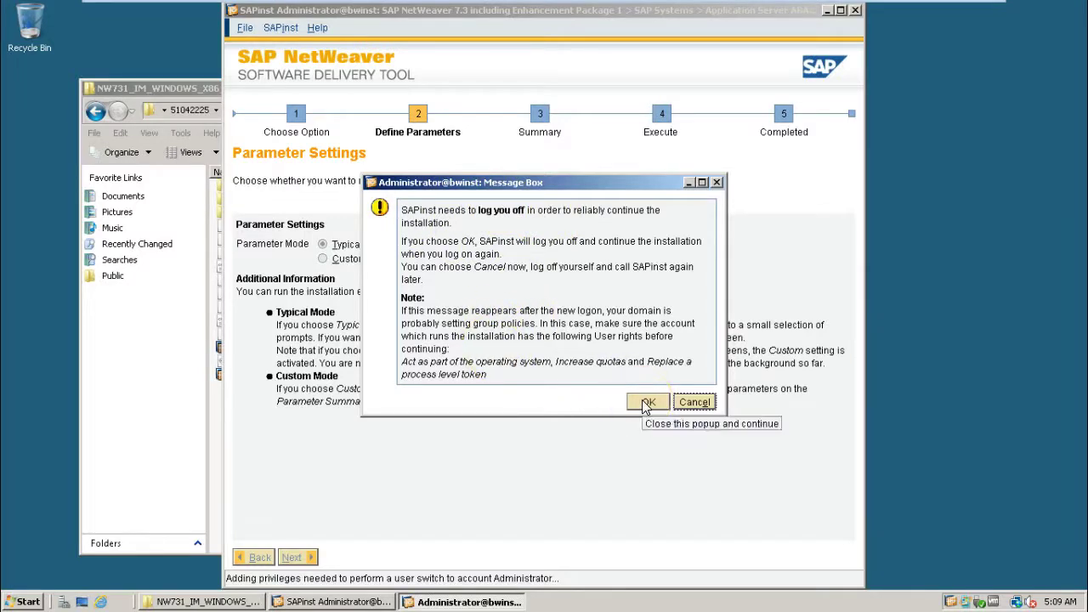
{"action": "left_click", "coordinate": [643, 406]}
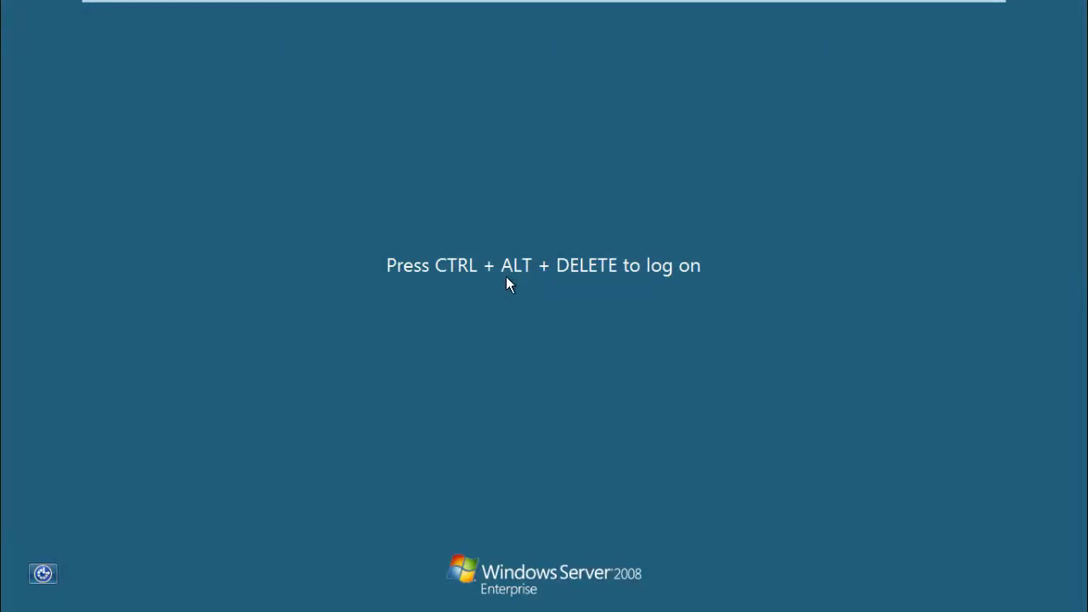
{"action": "key", "text": "ctrl+alt+Print"}
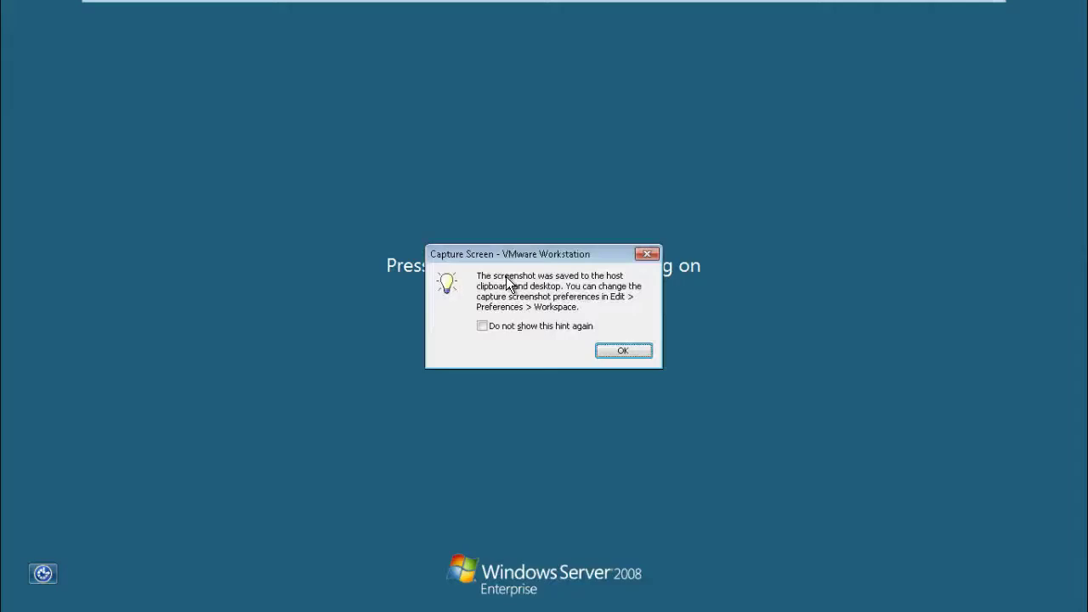
{"action": "left_click", "coordinate": [610, 349]}
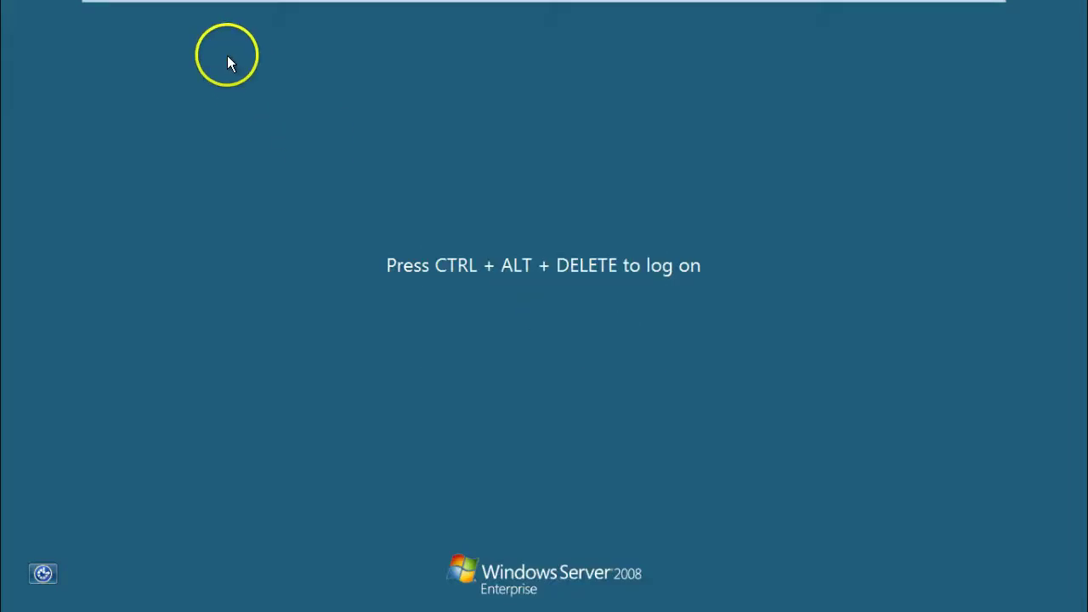
{"action": "mouse_move", "coordinate": [163, 7]}
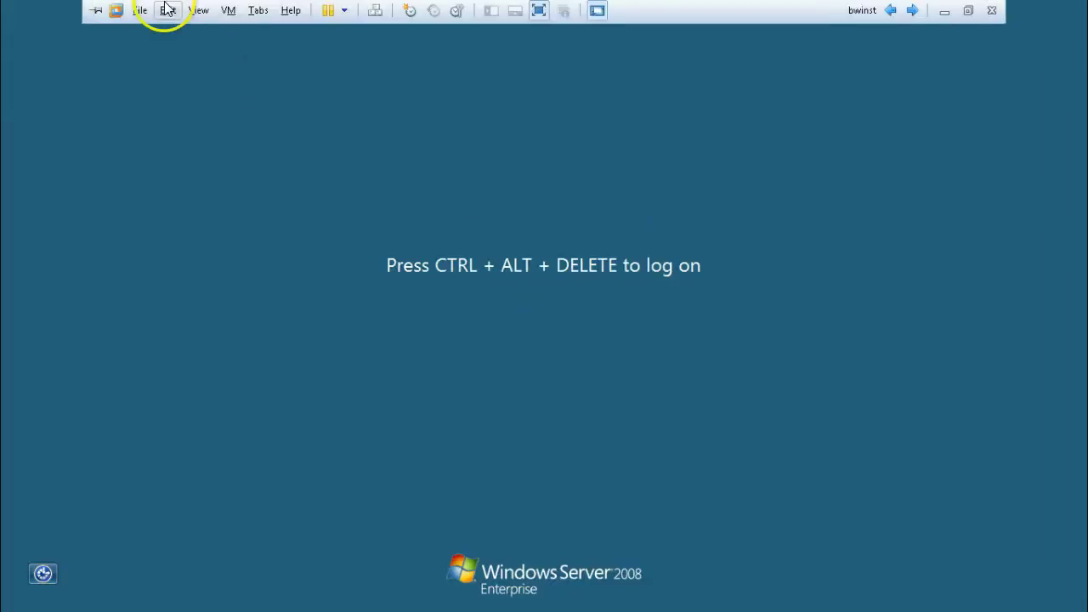
{"action": "left_click", "coordinate": [228, 12]}
{"action": "left_click", "coordinate": [250, 90]}
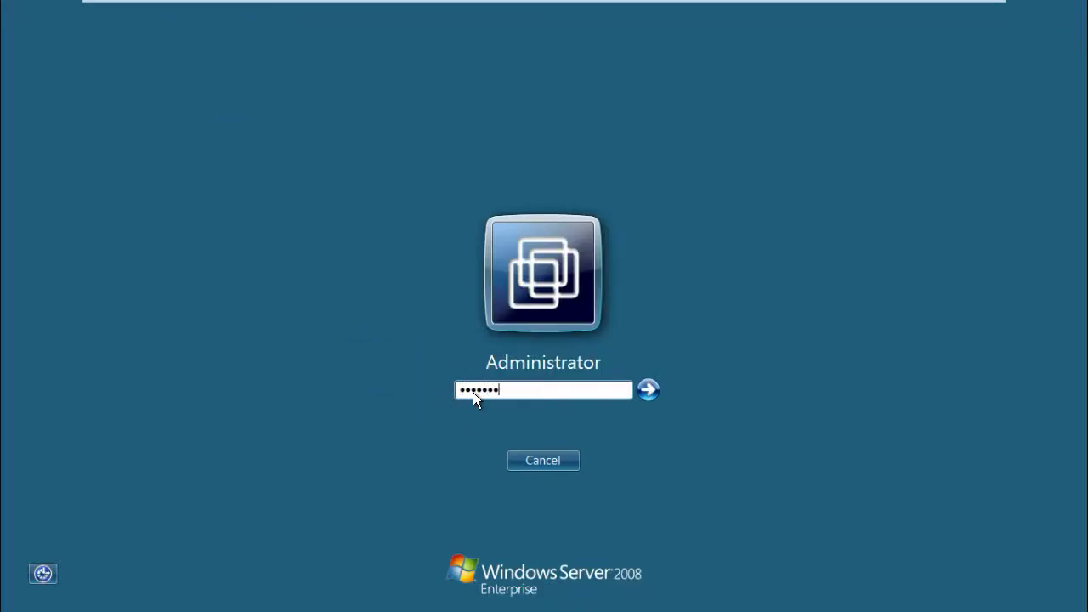
{"action": "key", "text": "Return"}
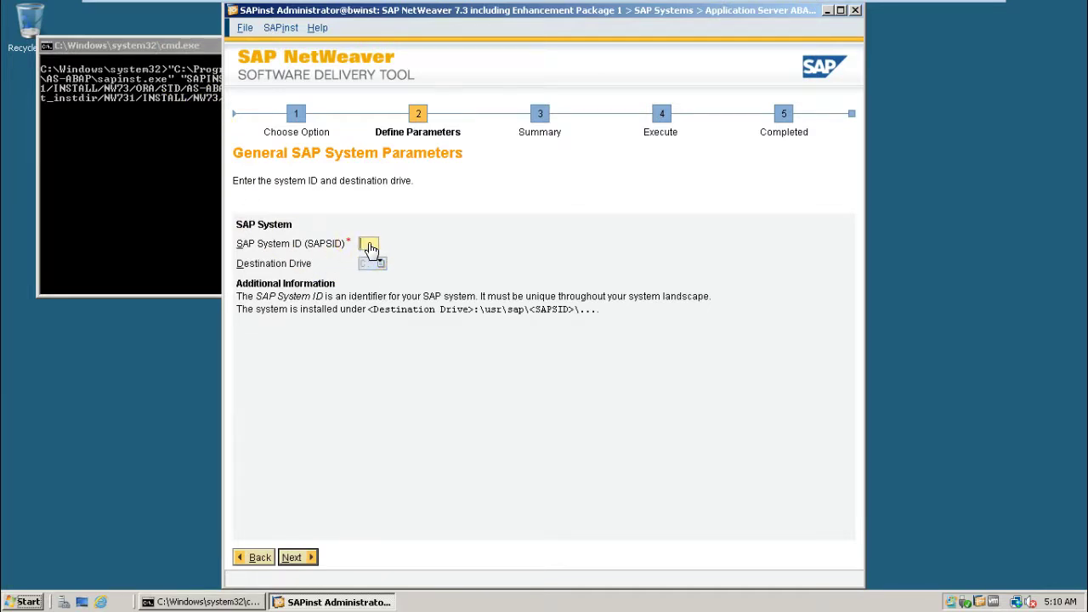
Step: Enter DEV as the SAP System ID and continue to the Master Password screen
{"action": "type", "text": "DEV"}
{"action": "left_click", "coordinate": [297, 557]}
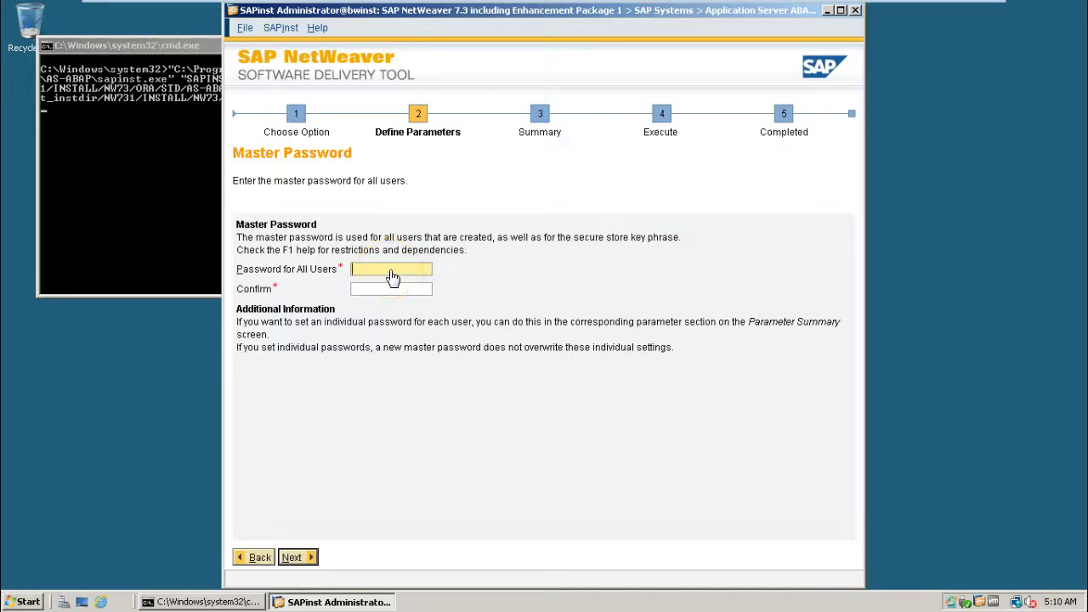
Step: Enter the master password for all users, confirm it in the second field, and continue
{"action": "type", "text": "*"}
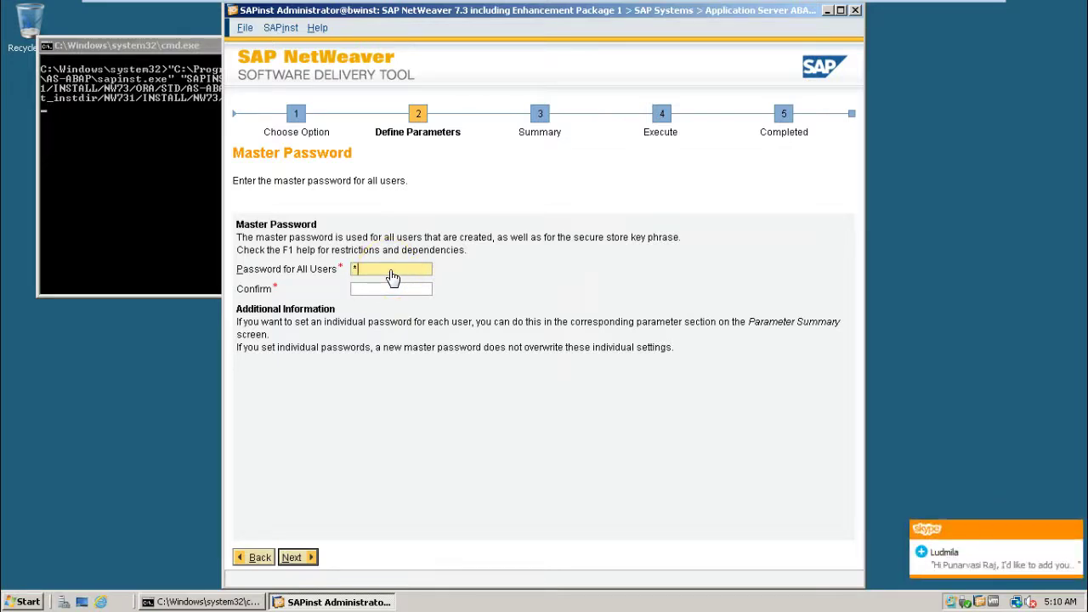
{"action": "type", "text": "*******"}
{"action": "key", "text": "Tab"}
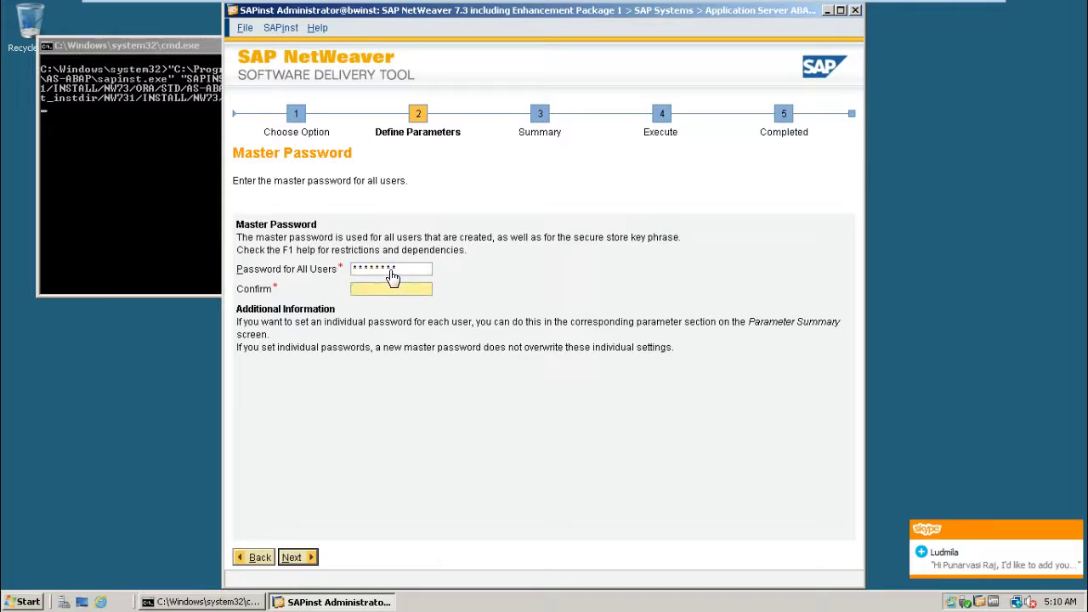
{"action": "type", "text": "*******"}
{"action": "left_click", "coordinate": [291, 559]}
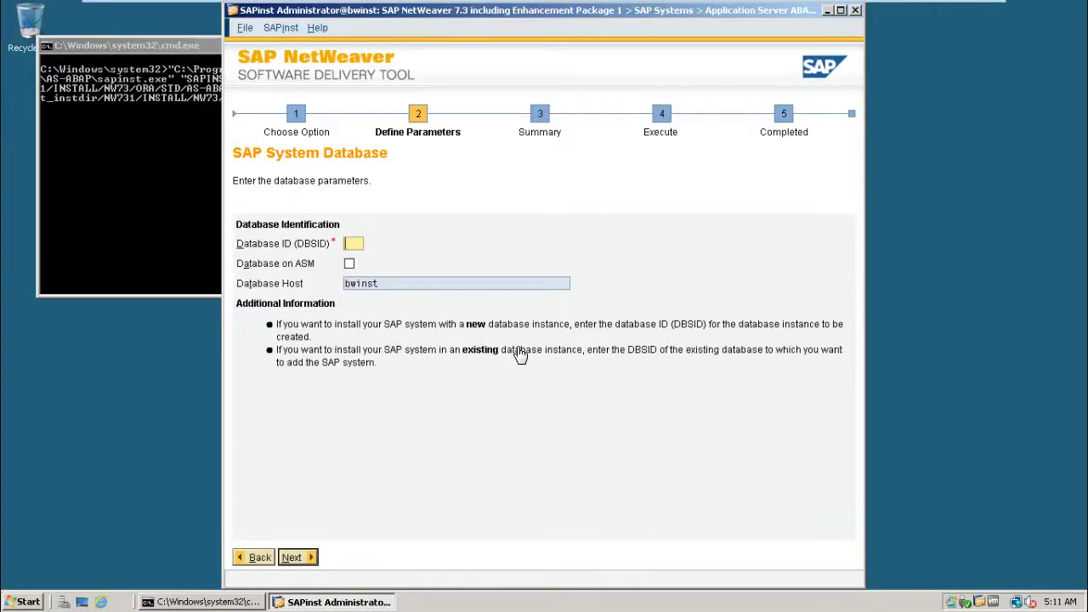
Step: Enter DEV as the Database ID on host bwinst and continue to the Media Browser
{"action": "left_click", "coordinate": [353, 245]}
{"action": "type", "text": "DEV"}
{"action": "left_click", "coordinate": [316, 246]}
{"action": "left_click", "coordinate": [291, 557]}
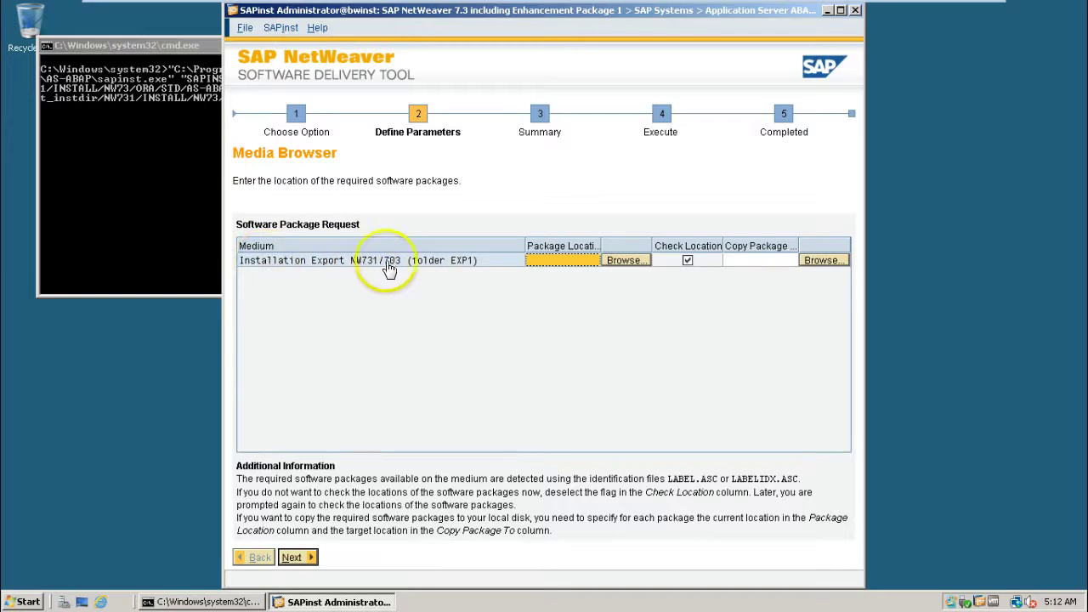
Step: Choose C:\dump\exports\51043228 as the Installation Export package location, check the path, and continue
{"action": "left_click", "coordinate": [625, 262]}
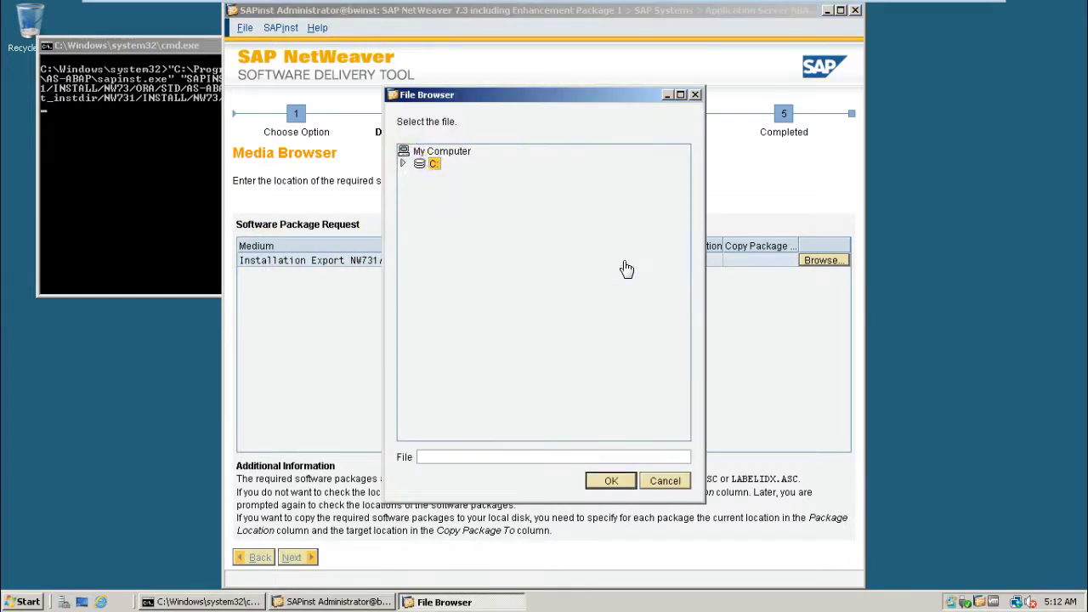
{"action": "left_click", "coordinate": [403, 164]}
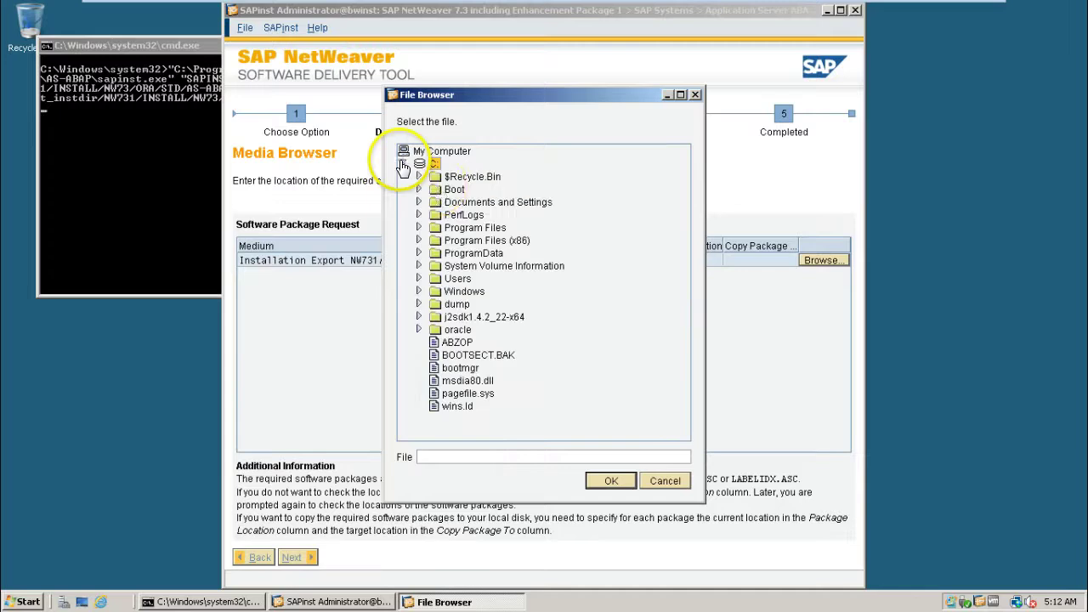
{"action": "left_click", "coordinate": [418, 303]}
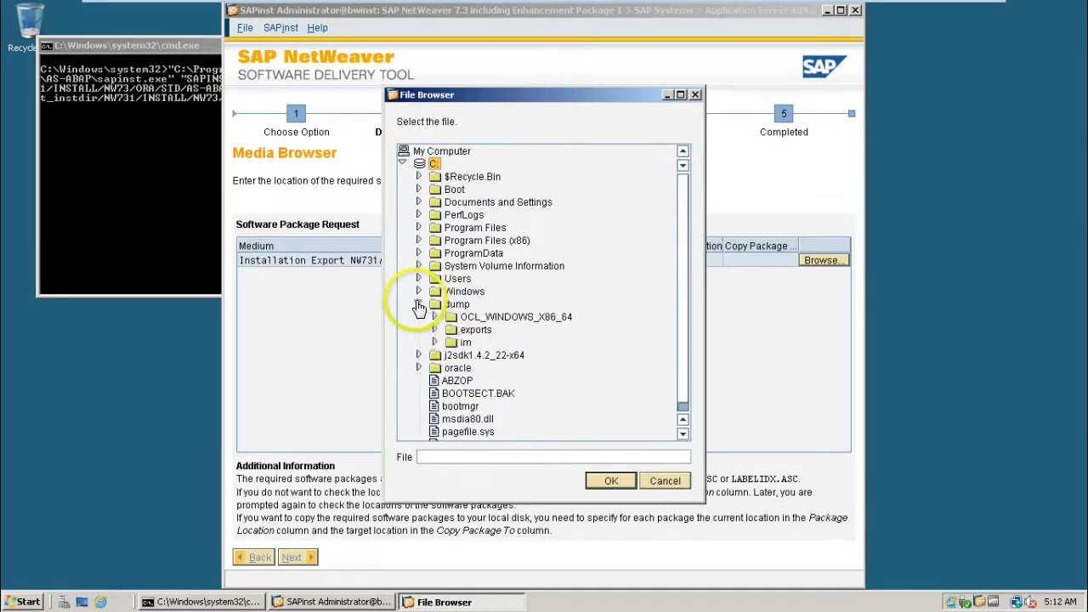
{"action": "double_click", "coordinate": [474, 330]}
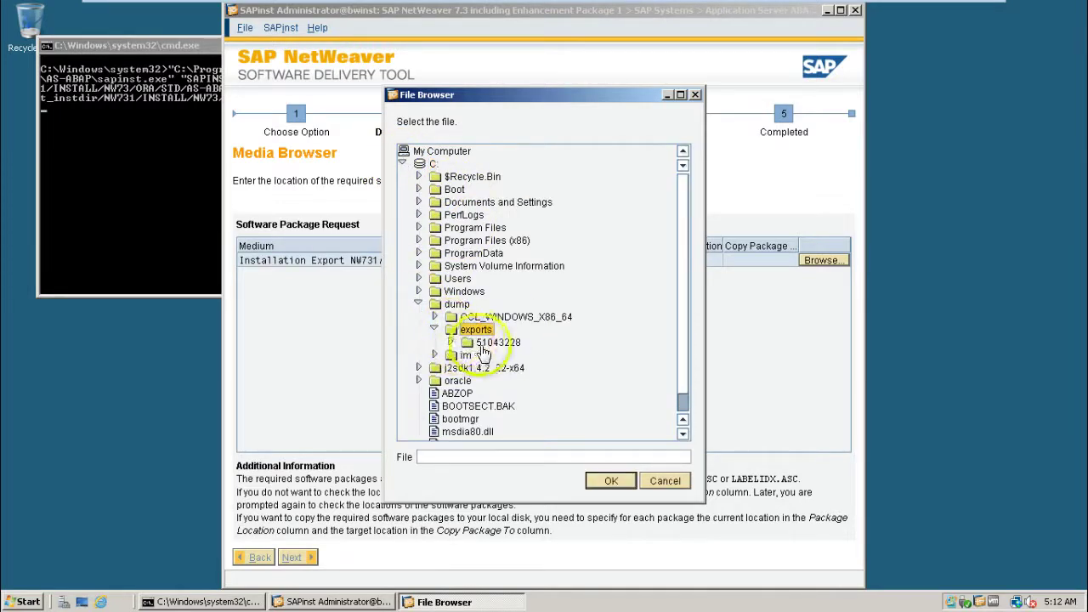
{"action": "double_click", "coordinate": [493, 342]}
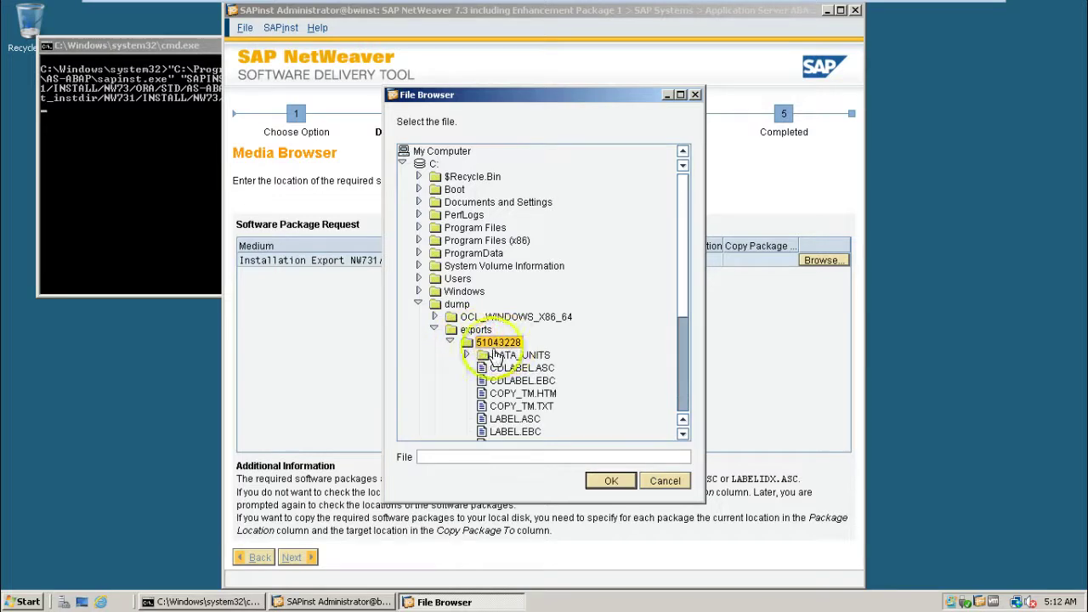
{"action": "left_click", "coordinate": [612, 482]}
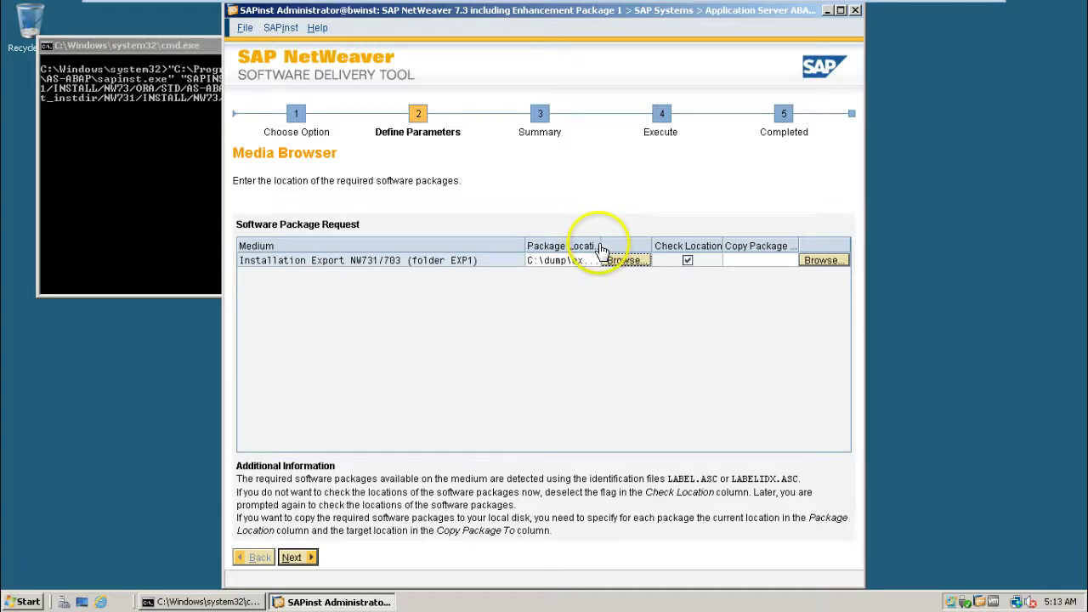
{"action": "left_click_drag", "start_coordinate": [598, 247], "coordinate": [597, 245]}
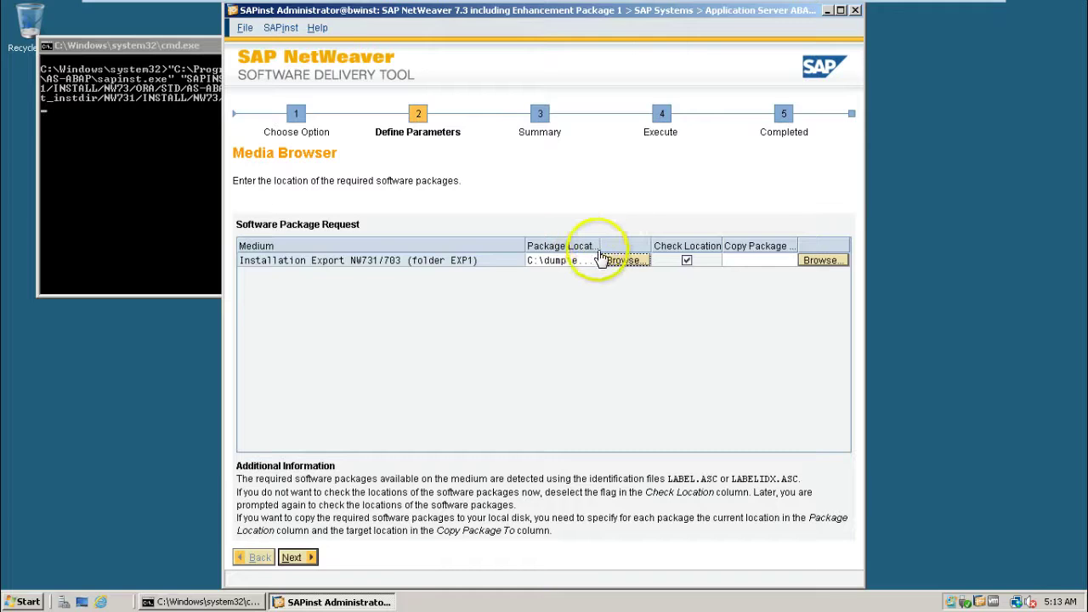
{"action": "left_click_drag", "start_coordinate": [600, 246], "coordinate": [728, 245]}
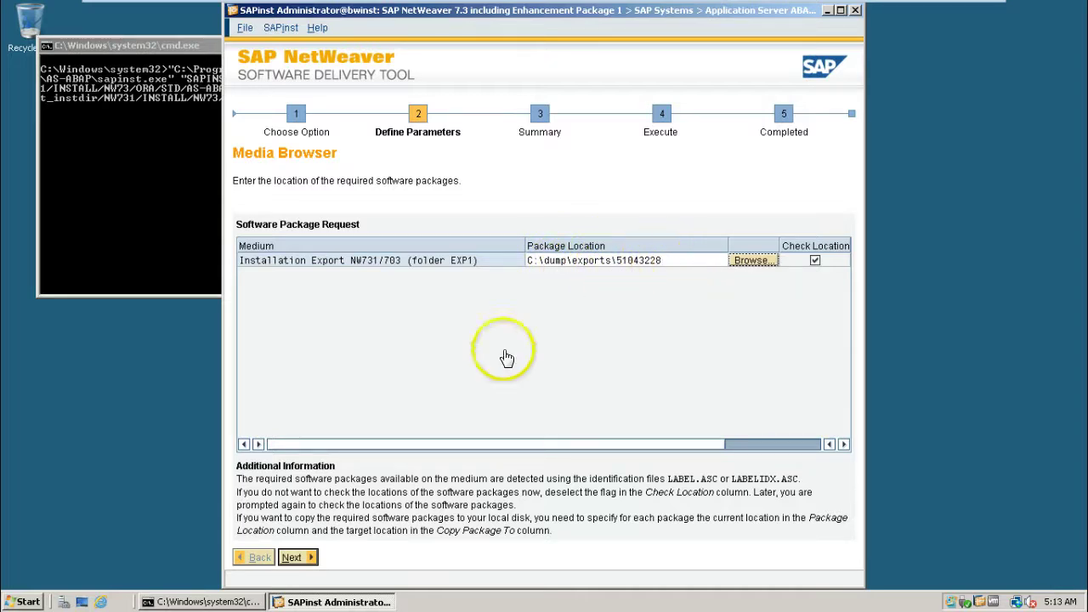
{"action": "left_click", "coordinate": [291, 559]}
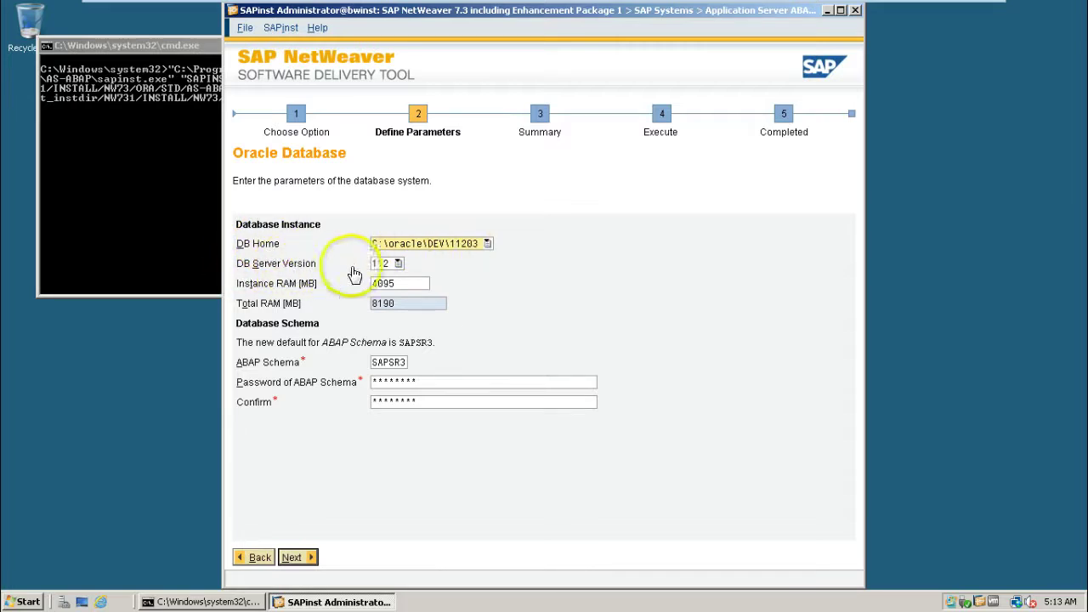
Step: Keep DB server version 112 with 4095 MB instance RAM and submit the Oracle parameters
{"action": "left_click", "coordinate": [397, 264]}
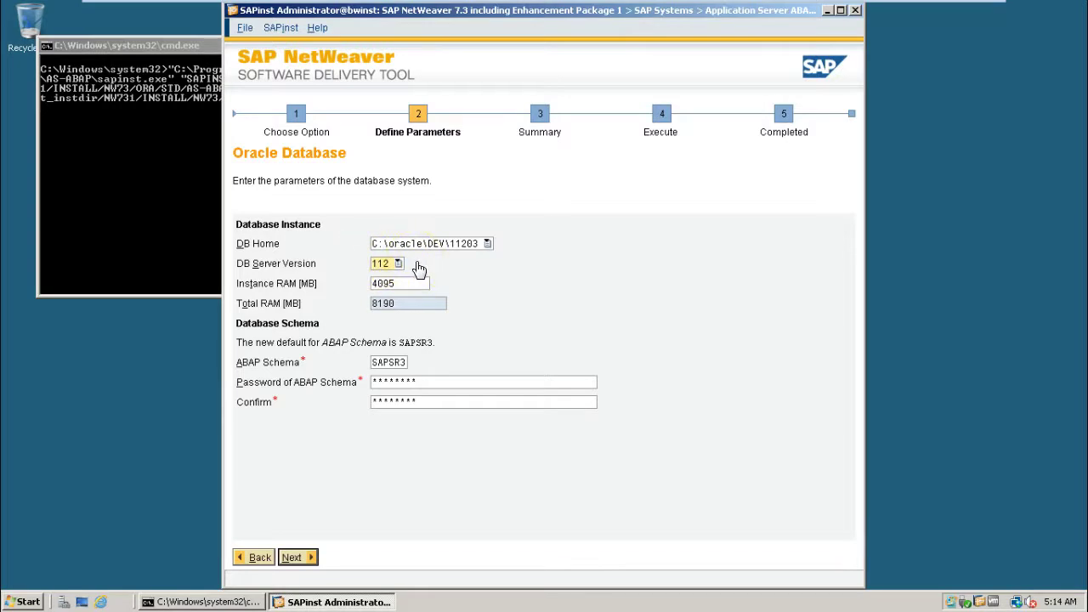
{"action": "left_click", "coordinate": [398, 265]}
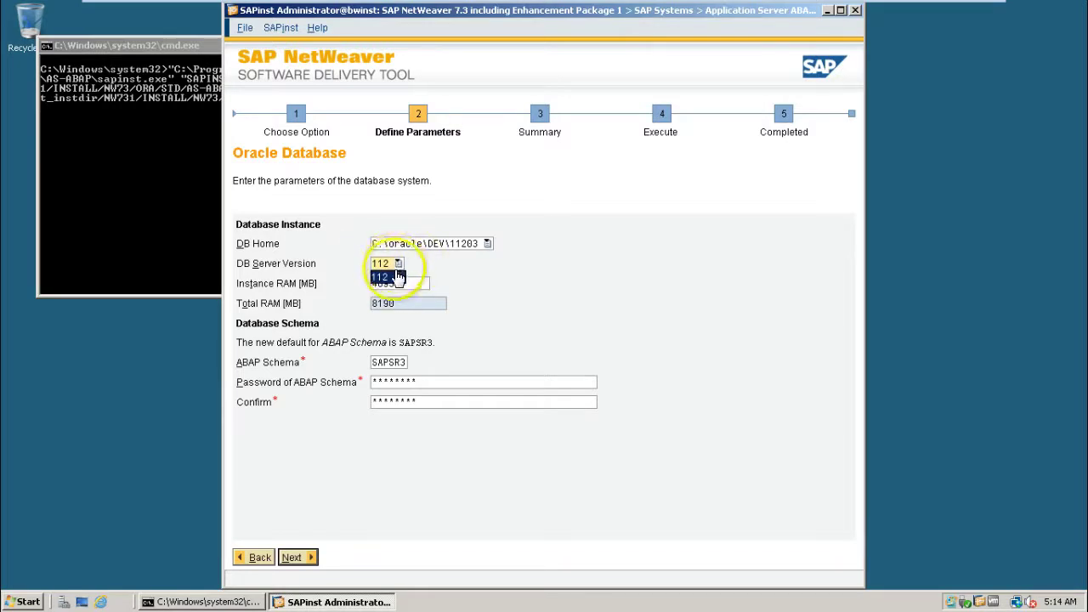
{"action": "left_click", "coordinate": [398, 268]}
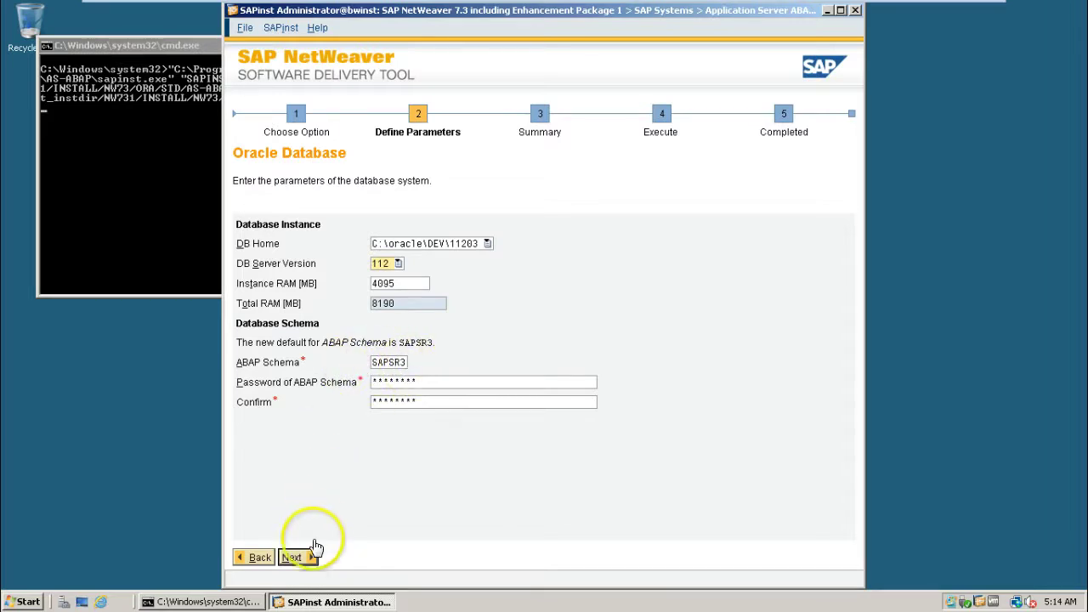
{"action": "left_click", "coordinate": [302, 564]}
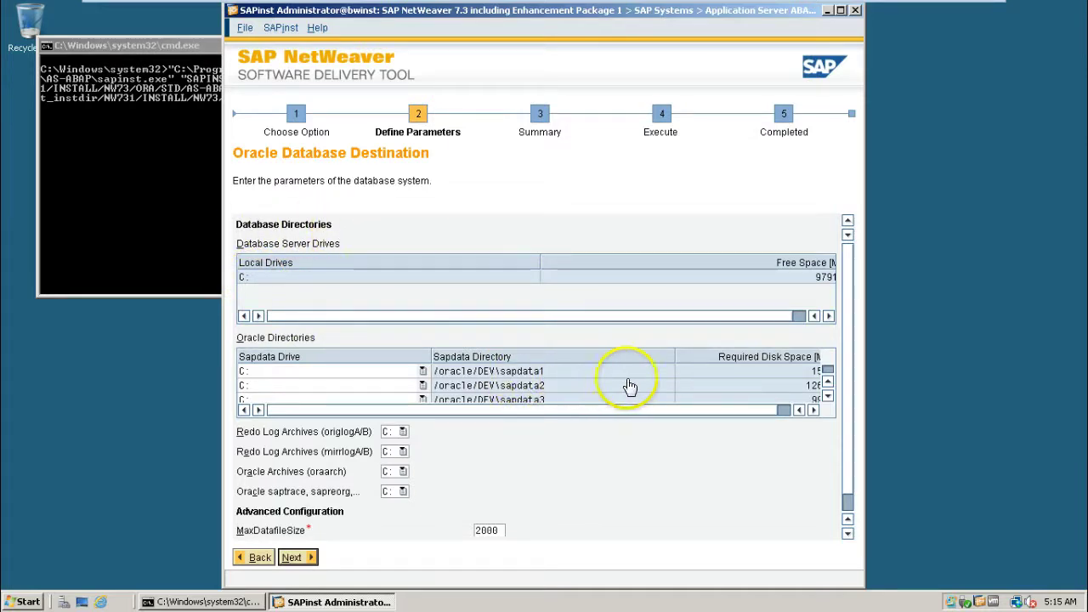
Step: Check the sapdata directories' required space and drive C: free space, then continue
{"action": "left_click", "coordinate": [770, 413]}
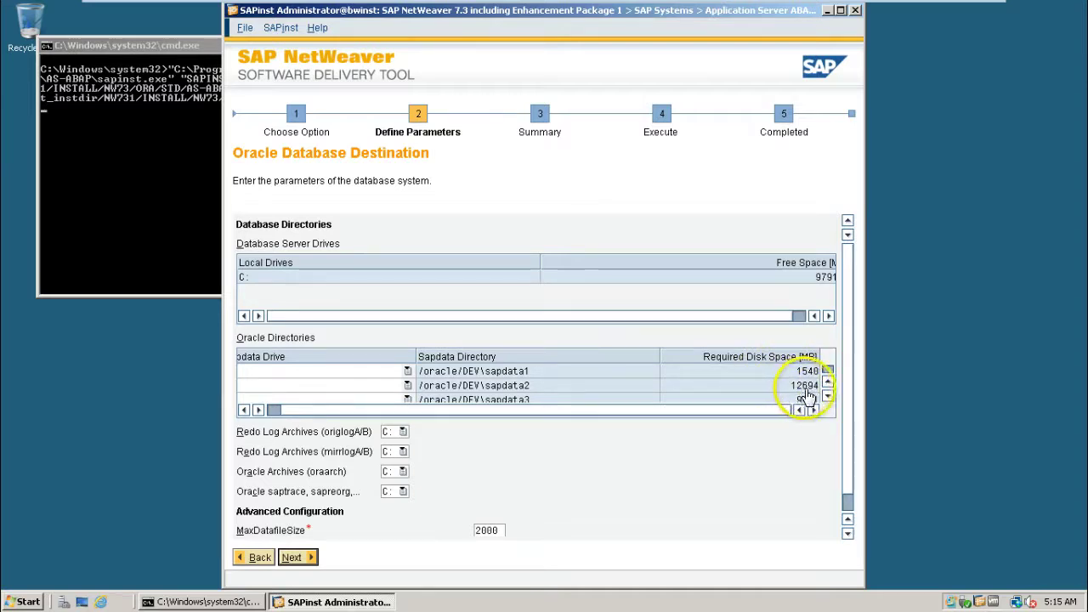
{"action": "left_click", "coordinate": [829, 397]}
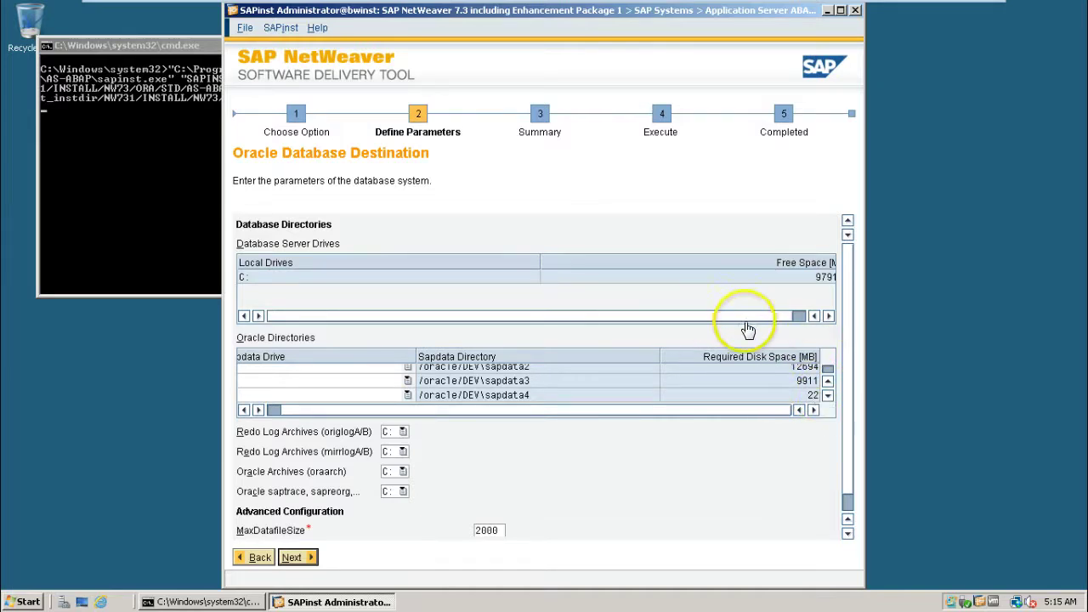
{"action": "left_click", "coordinate": [803, 321]}
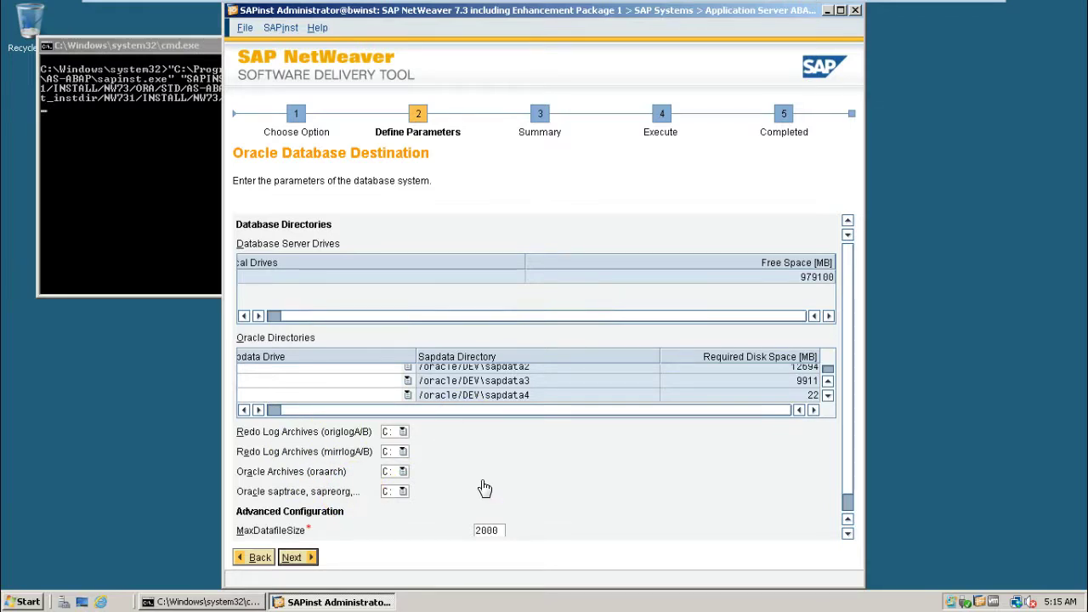
{"action": "scroll", "coordinate": [853, 393], "scroll_direction": "down", "scroll_amount": 1}
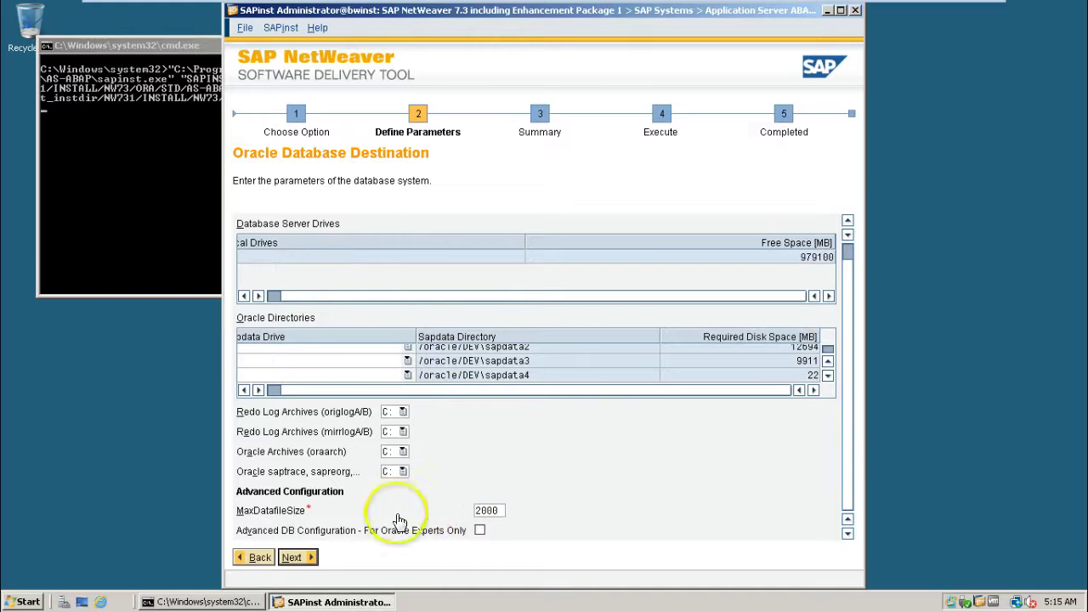
{"action": "left_click", "coordinate": [294, 561]}
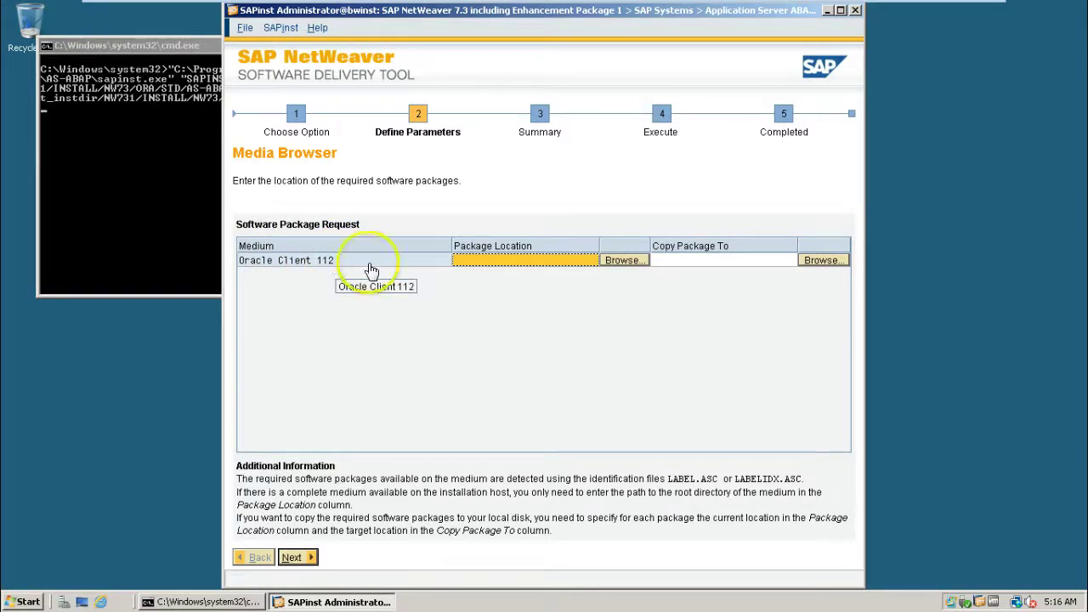
Step: Choose C:\dump\OCL_WINDOWS_X86_64 as the Oracle Client 112 package location, verify the path, and continue
{"action": "left_click", "coordinate": [617, 261]}
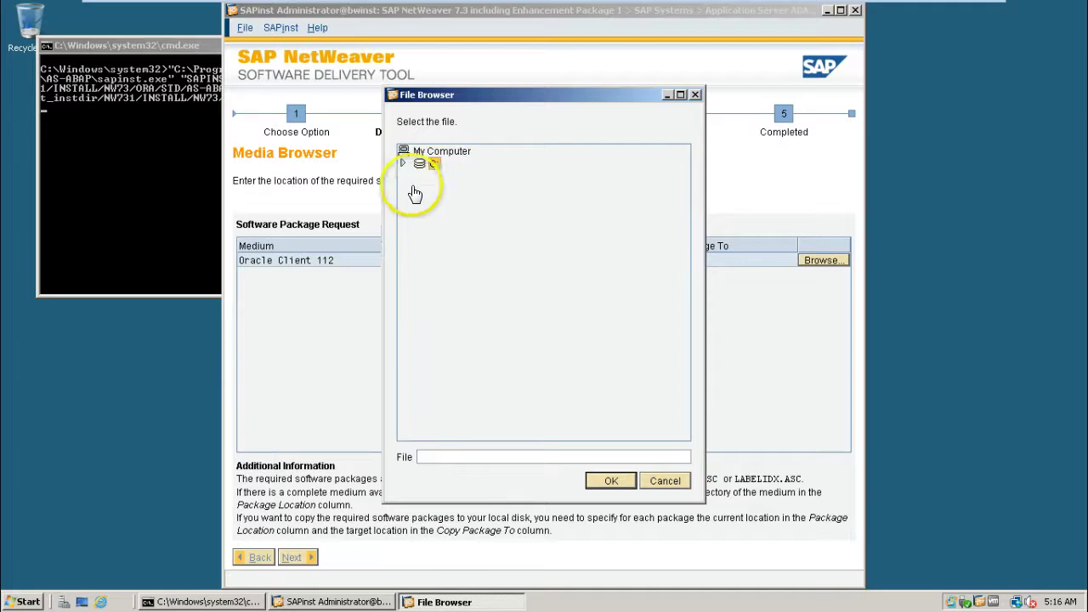
{"action": "left_click", "coordinate": [403, 164]}
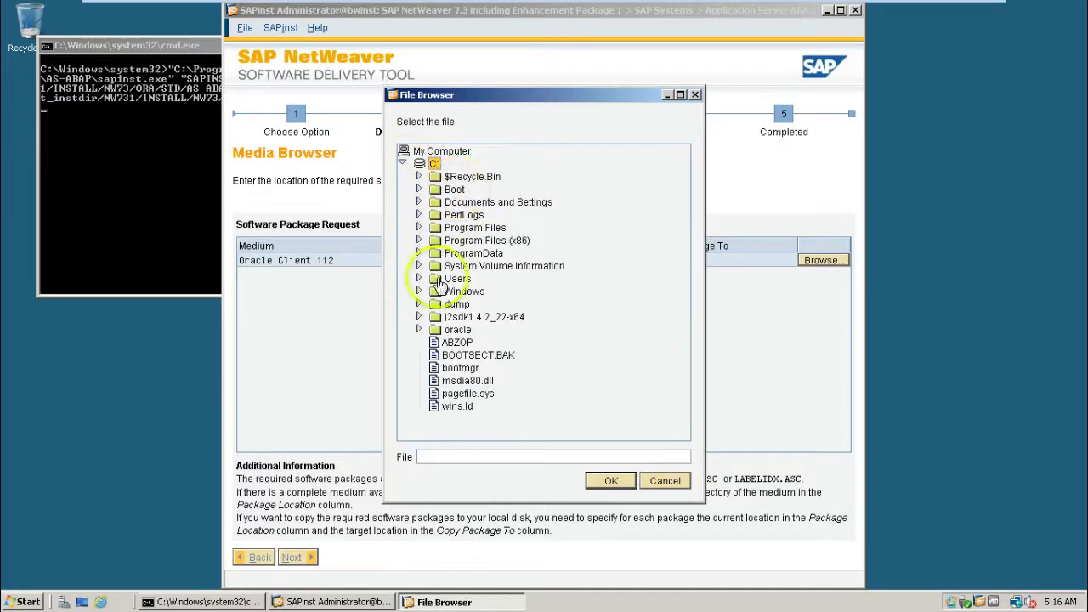
{"action": "left_click", "coordinate": [419, 304]}
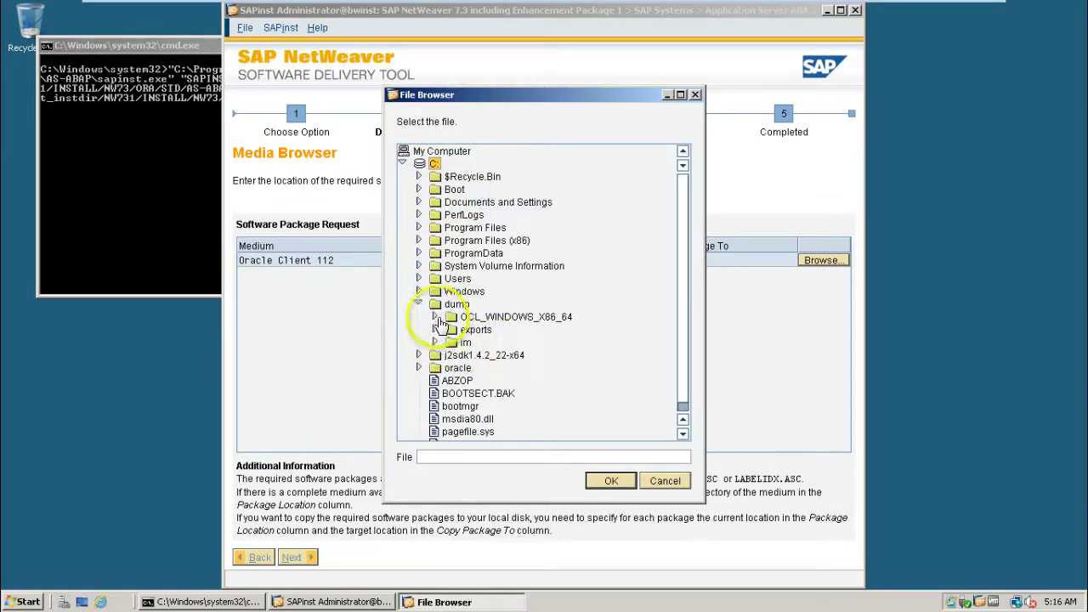
{"action": "left_click", "coordinate": [433, 308]}
{"action": "left_click", "coordinate": [435, 317]}
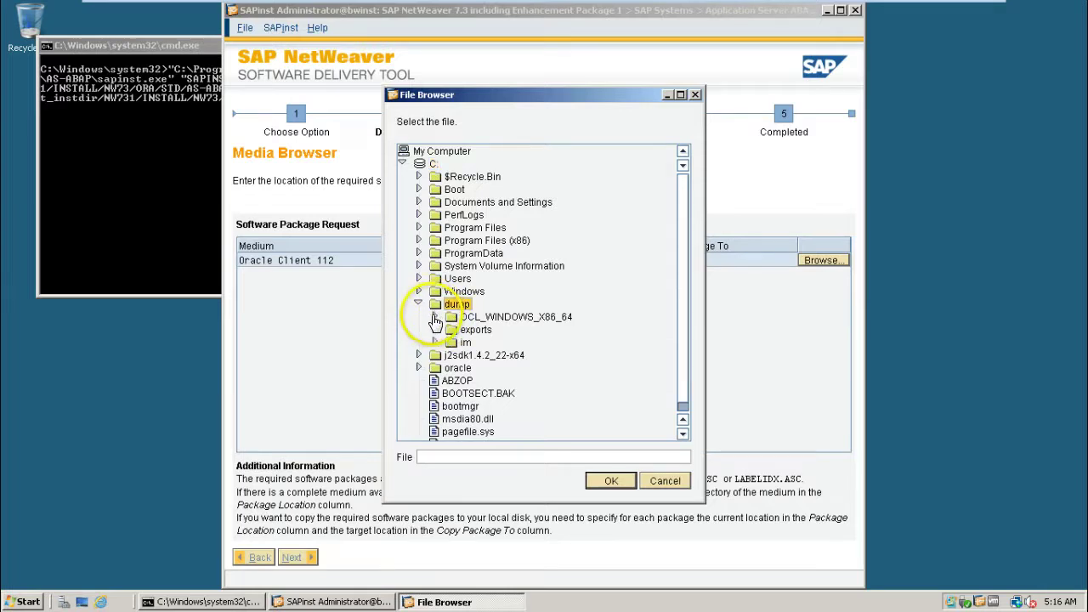
{"action": "left_click", "coordinate": [452, 317]}
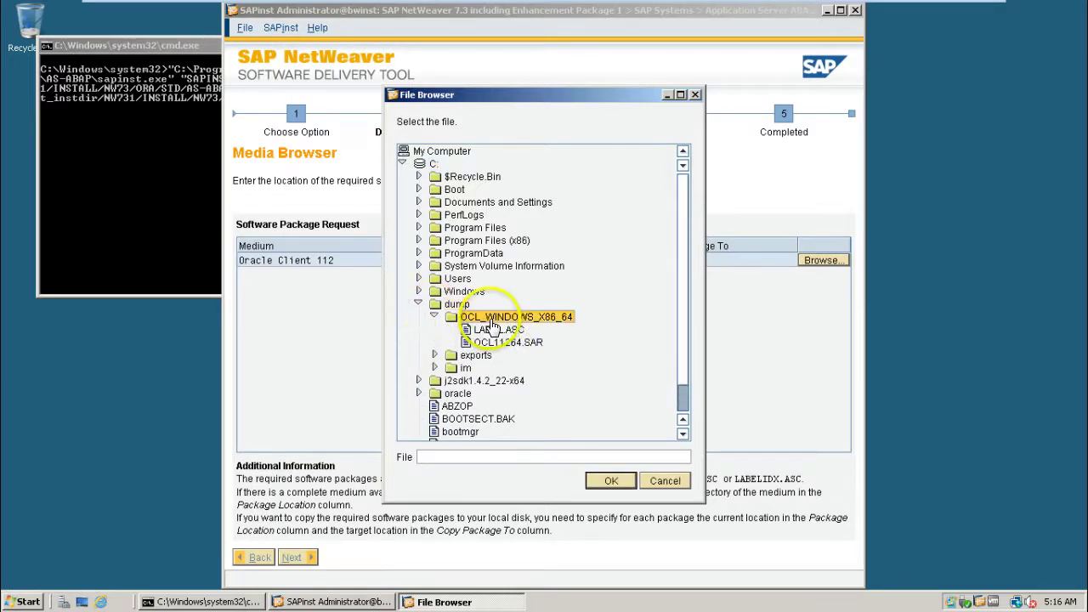
{"action": "left_click", "coordinate": [616, 481]}
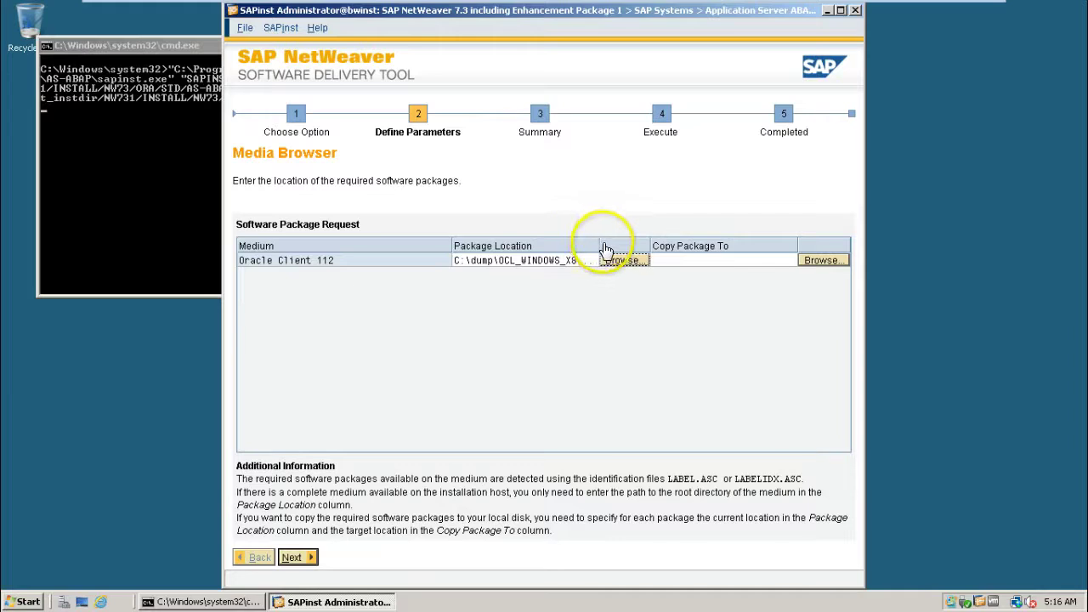
{"action": "left_click_drag", "start_coordinate": [602, 247], "coordinate": [650, 240]}
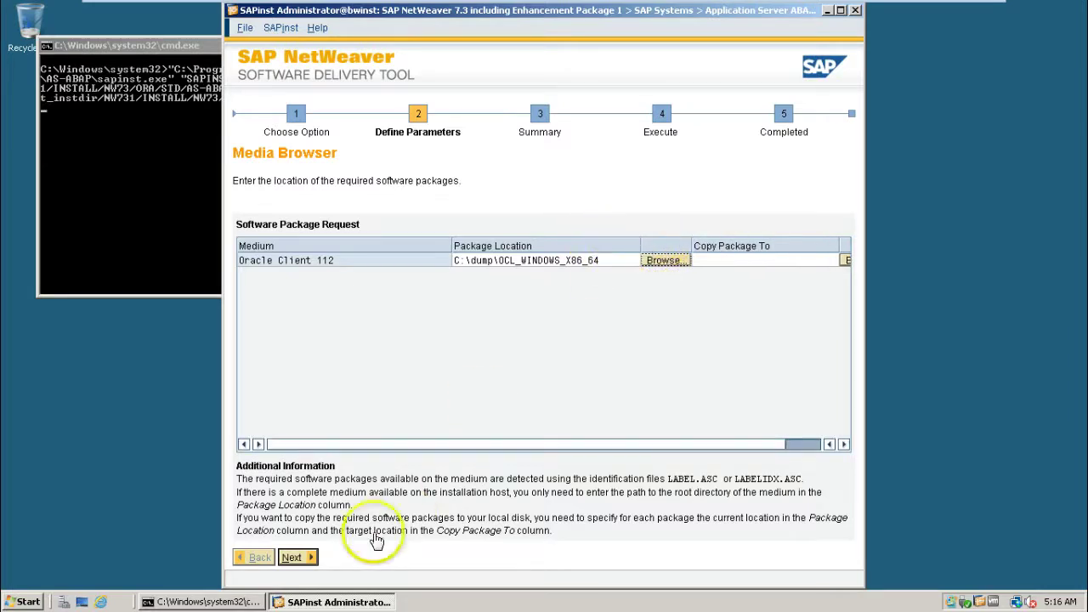
{"action": "left_click", "coordinate": [294, 557]}
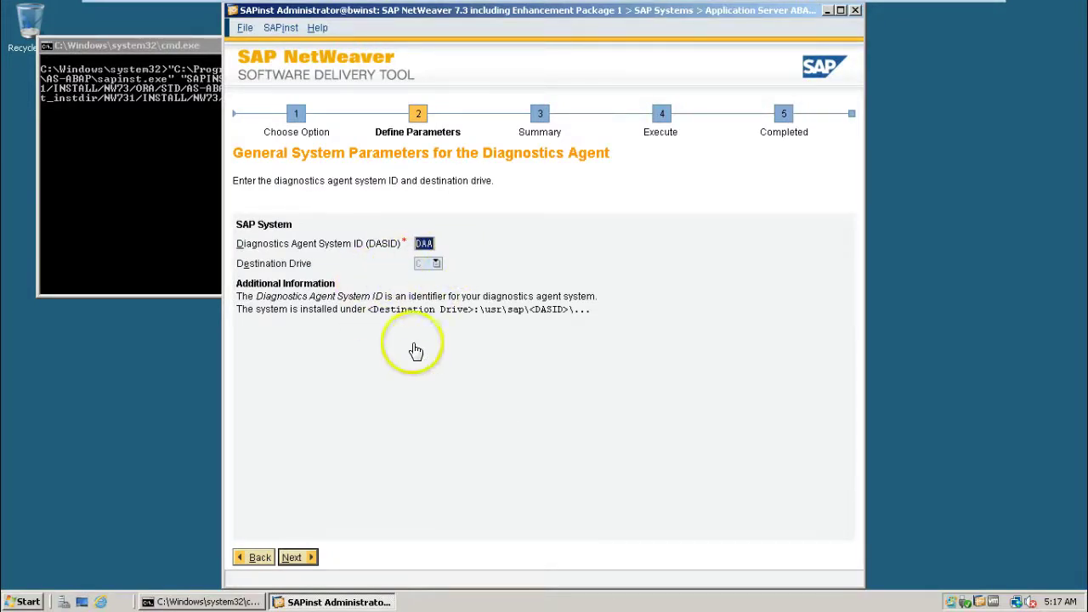
Step: Accept DAA as the diagnostics agent ID and approve adding its user to trusted users
{"action": "left_click", "coordinate": [292, 557]}
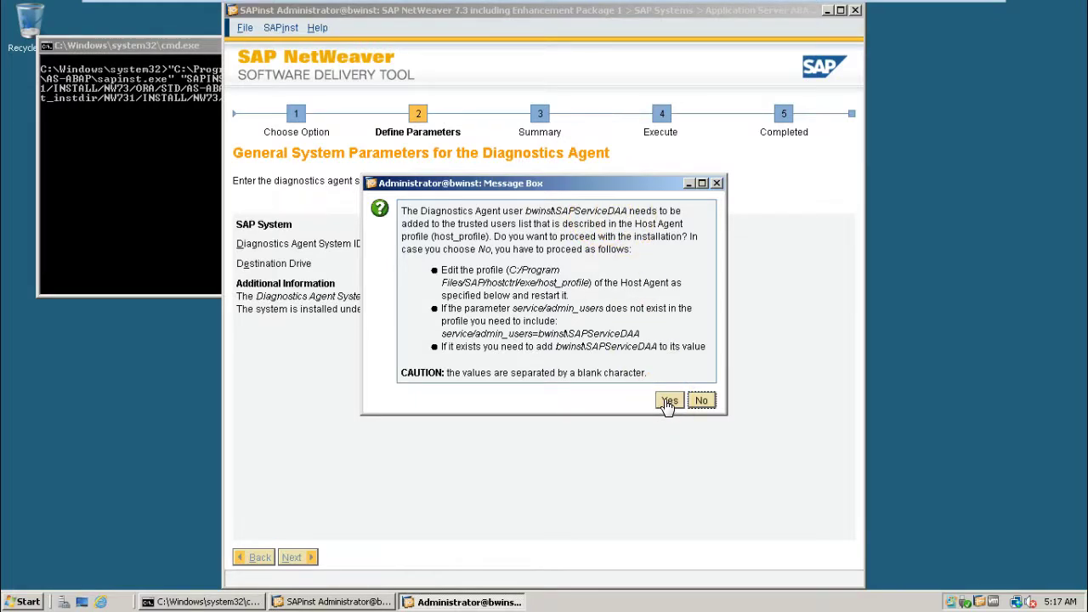
{"action": "left_click", "coordinate": [668, 403]}
{"action": "left_click", "coordinate": [668, 403]}
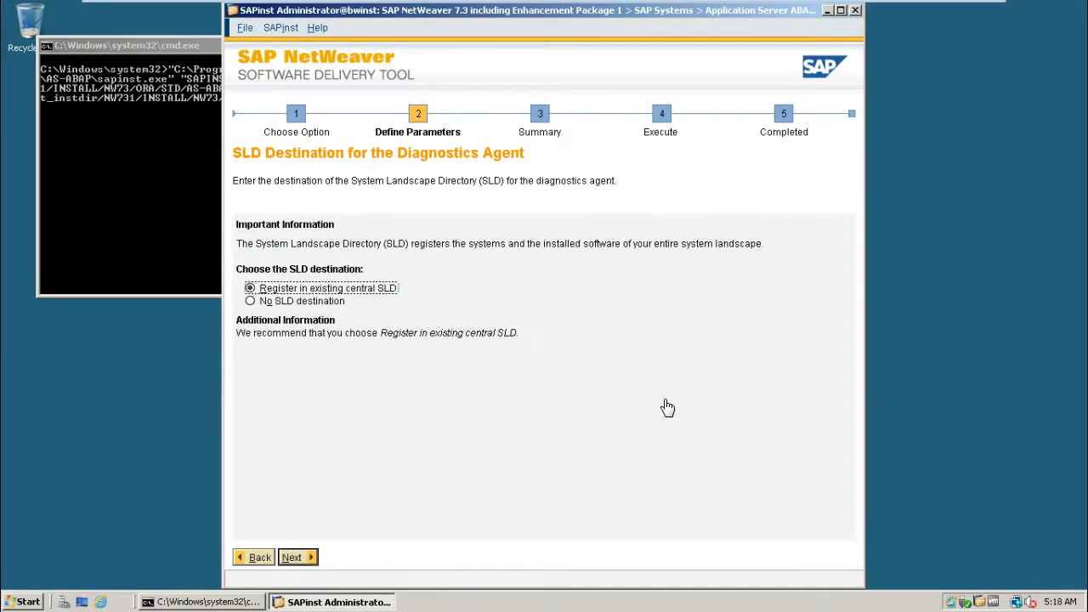
Step: Select No SLD destination and continue to the Parameter Summary
{"action": "left_click", "coordinate": [250, 302]}
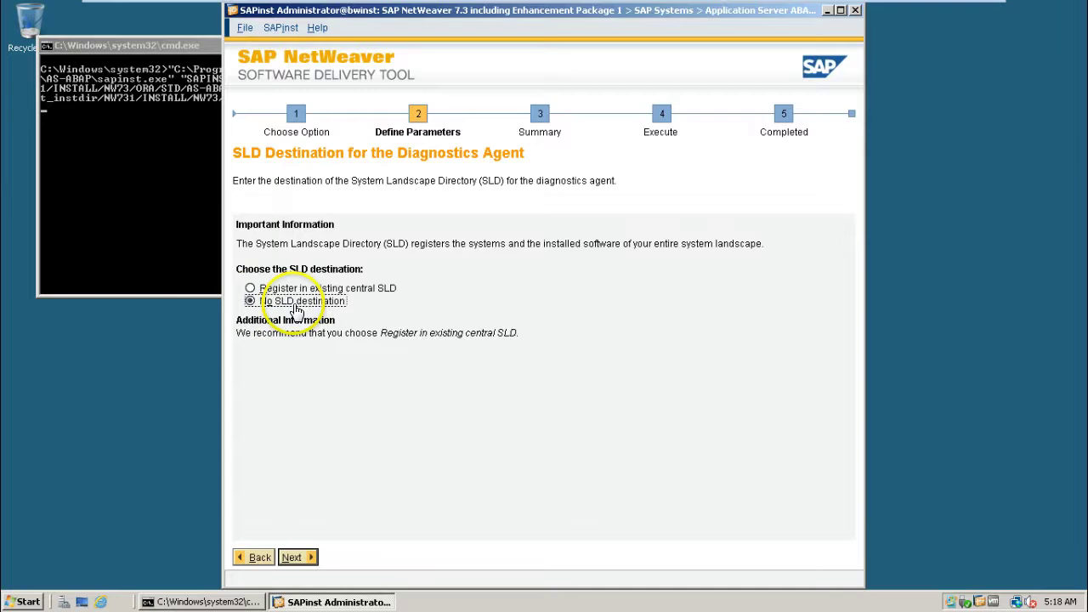
{"action": "left_click", "coordinate": [291, 558]}
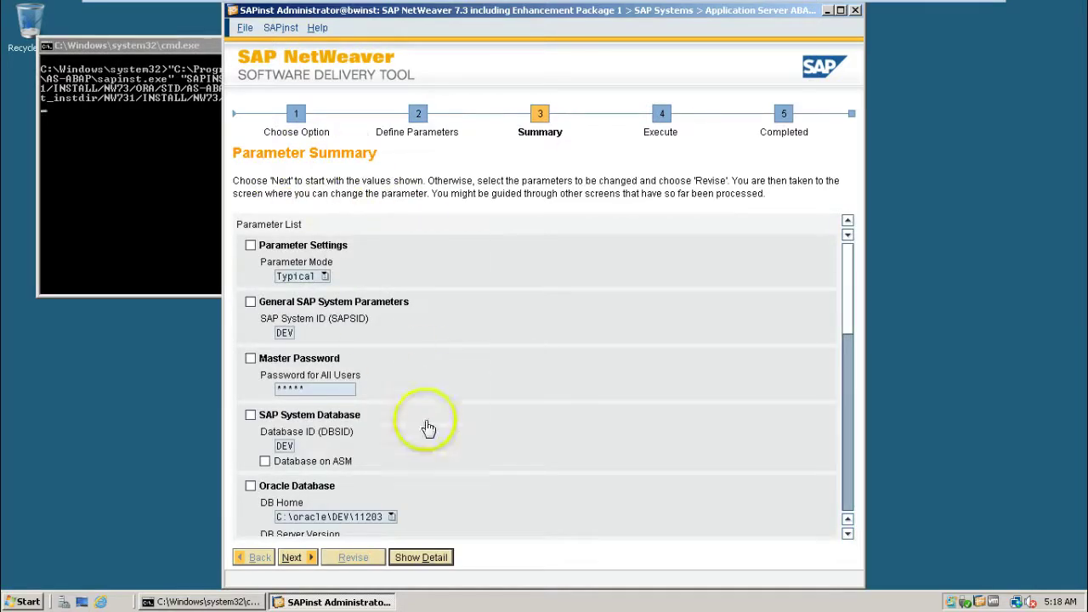
{"action": "left_click_drag", "start_coordinate": [852, 284], "coordinate": [835, 515]}
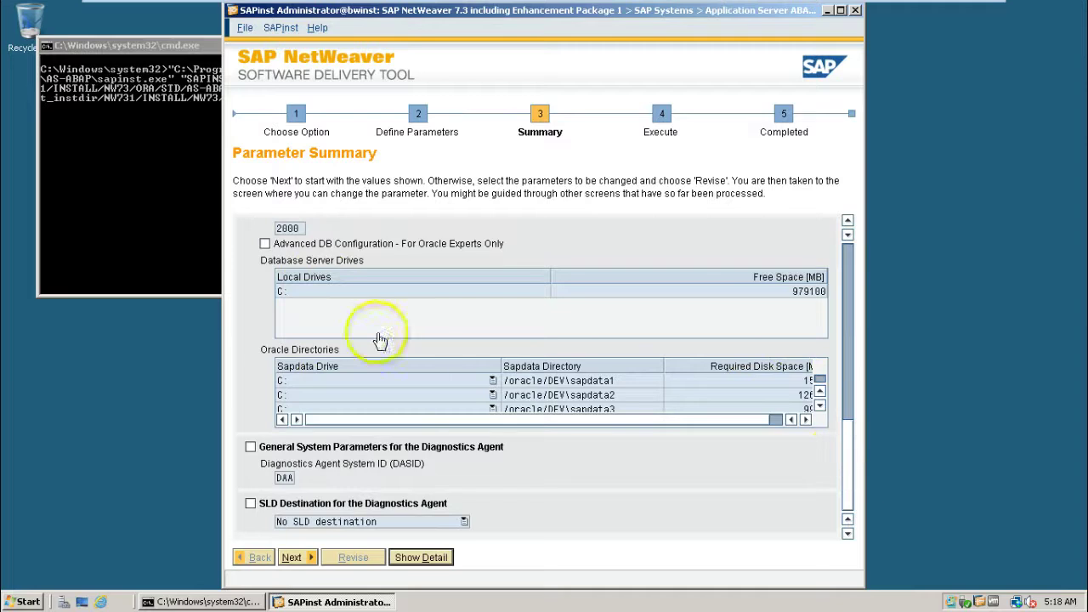
{"action": "left_click_drag", "start_coordinate": [380, 340], "coordinate": [250, 451]}
{"action": "left_click", "coordinate": [250, 448]}
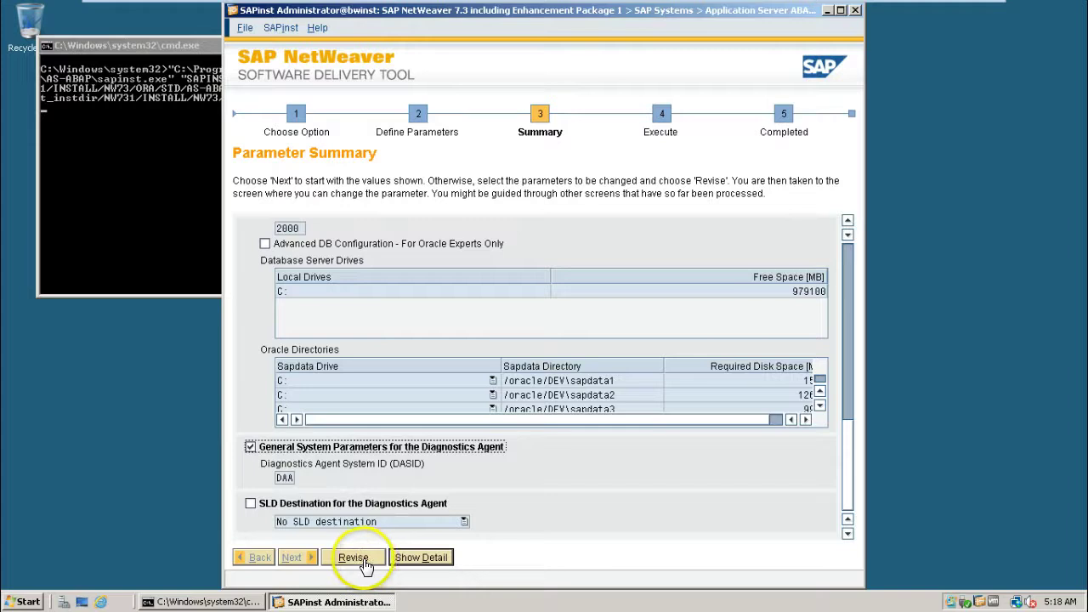
{"action": "left_click", "coordinate": [251, 448]}
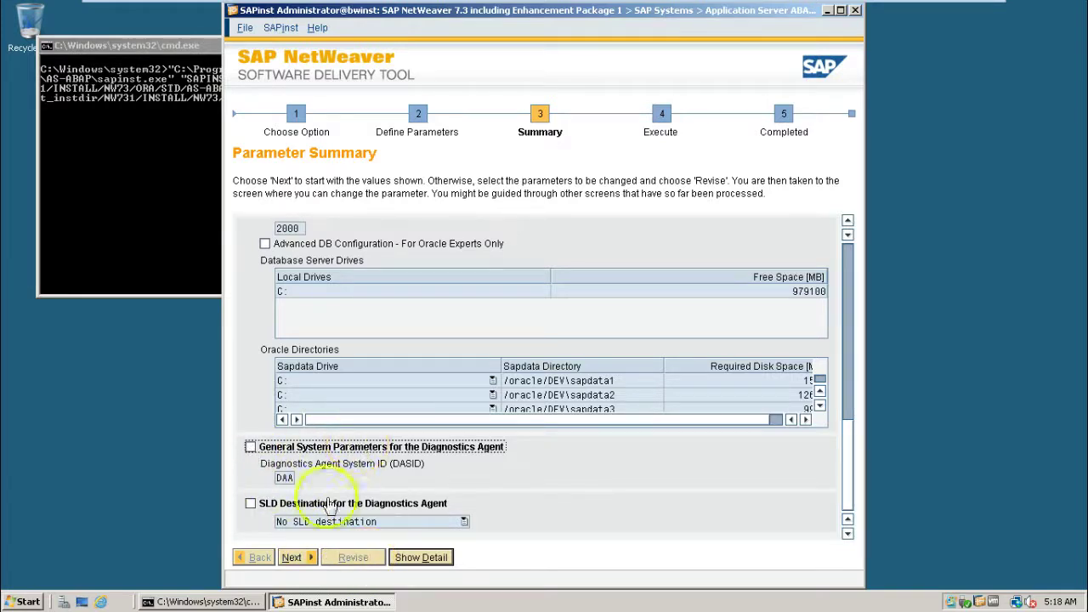
{"action": "left_click", "coordinate": [291, 558]}
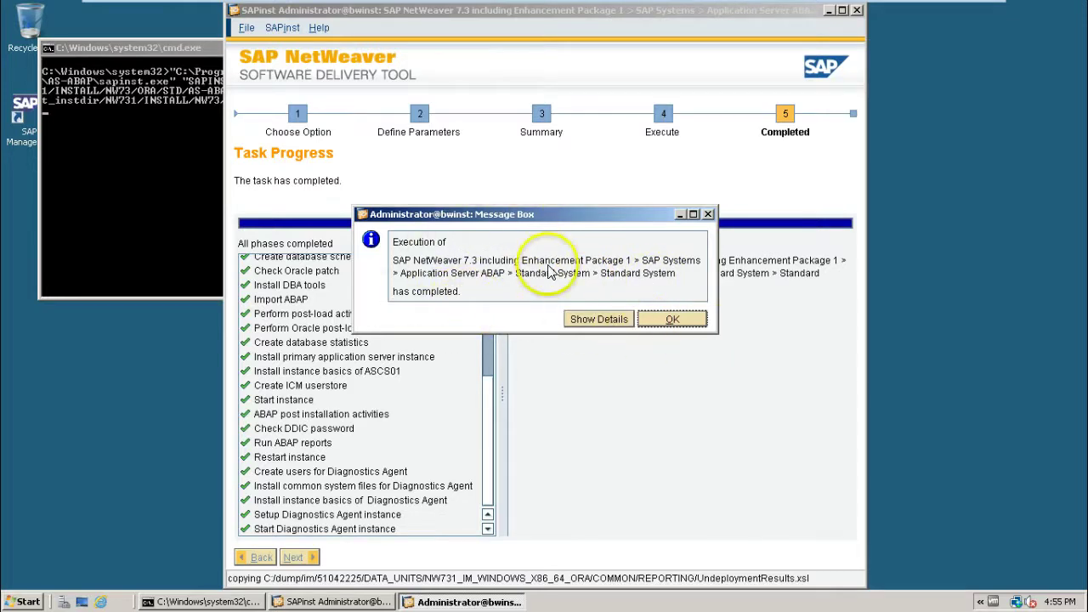
Step: Acknowledge the installation-completed message with OK
{"action": "left_click", "coordinate": [672, 320]}
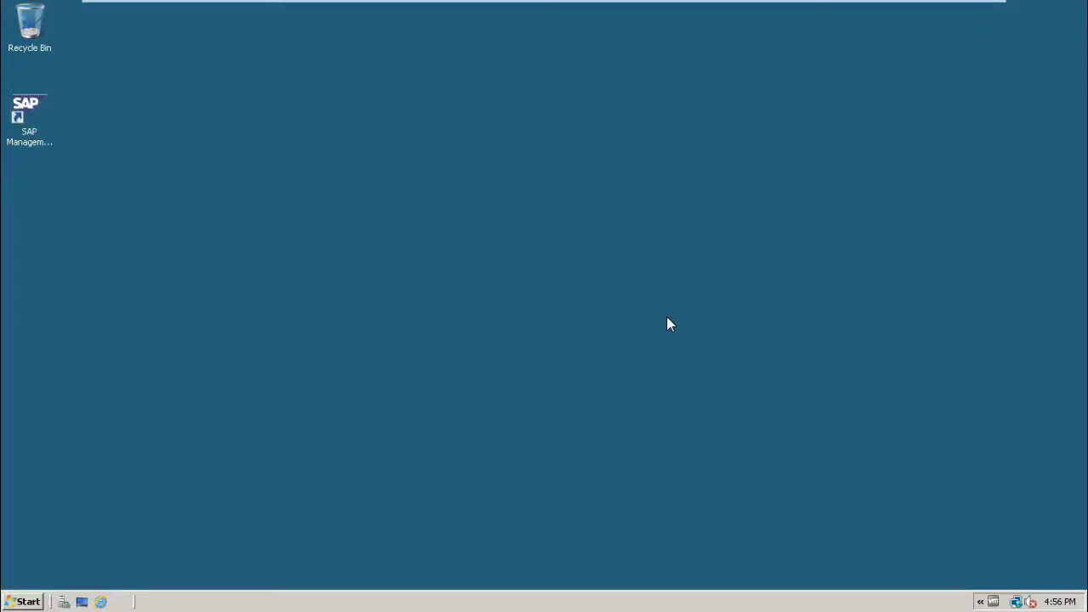
Step: Open the C:\dump folder in Windows Explorer
{"action": "left_click", "coordinate": [19, 601]}
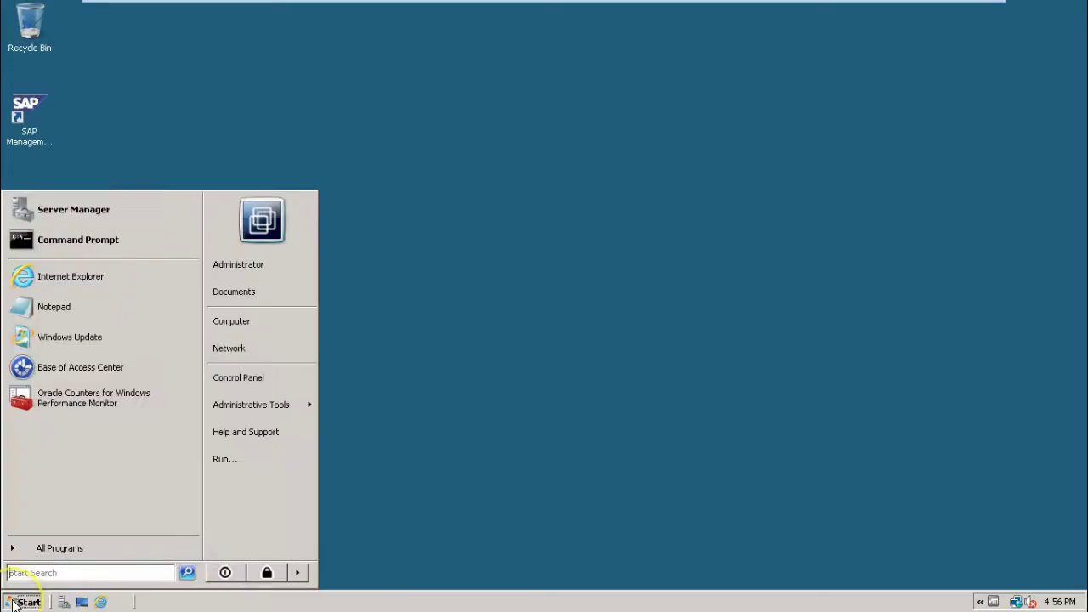
{"action": "left_click", "coordinate": [242, 320]}
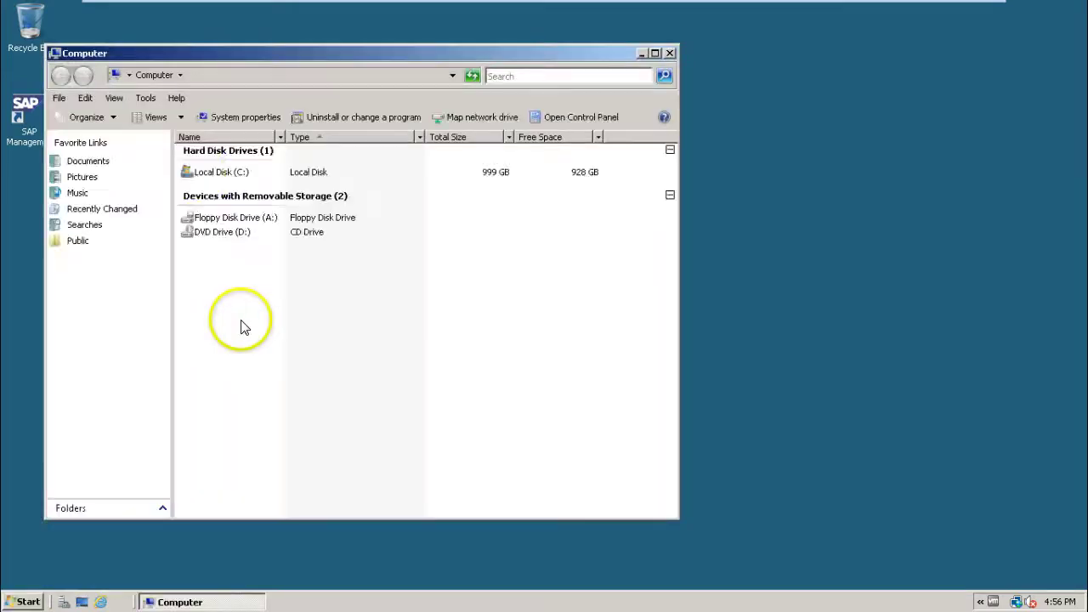
{"action": "double_click", "coordinate": [200, 172]}
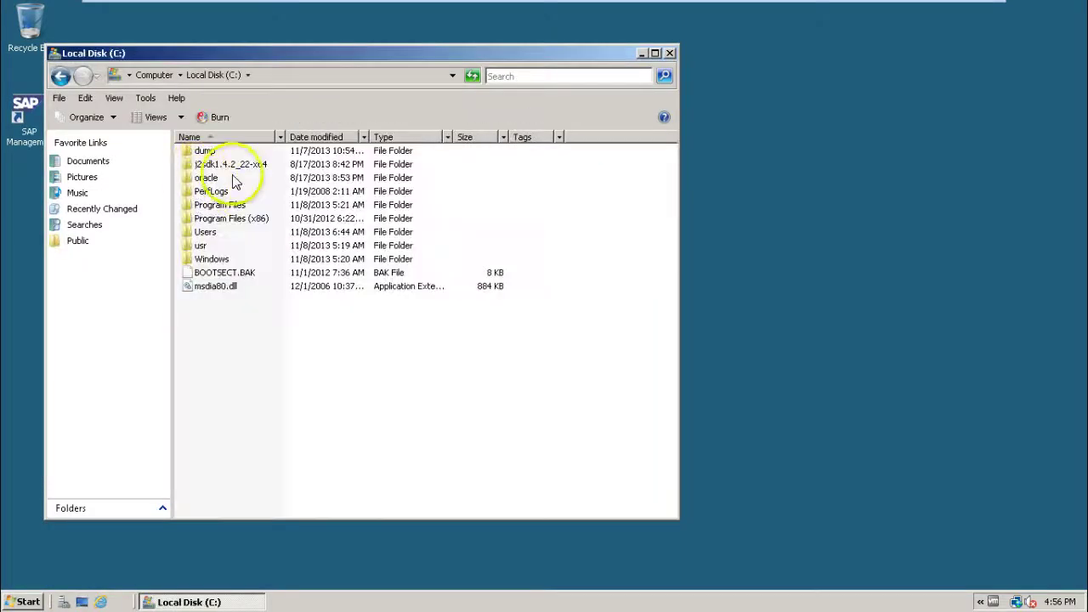
{"action": "double_click", "coordinate": [201, 153]}
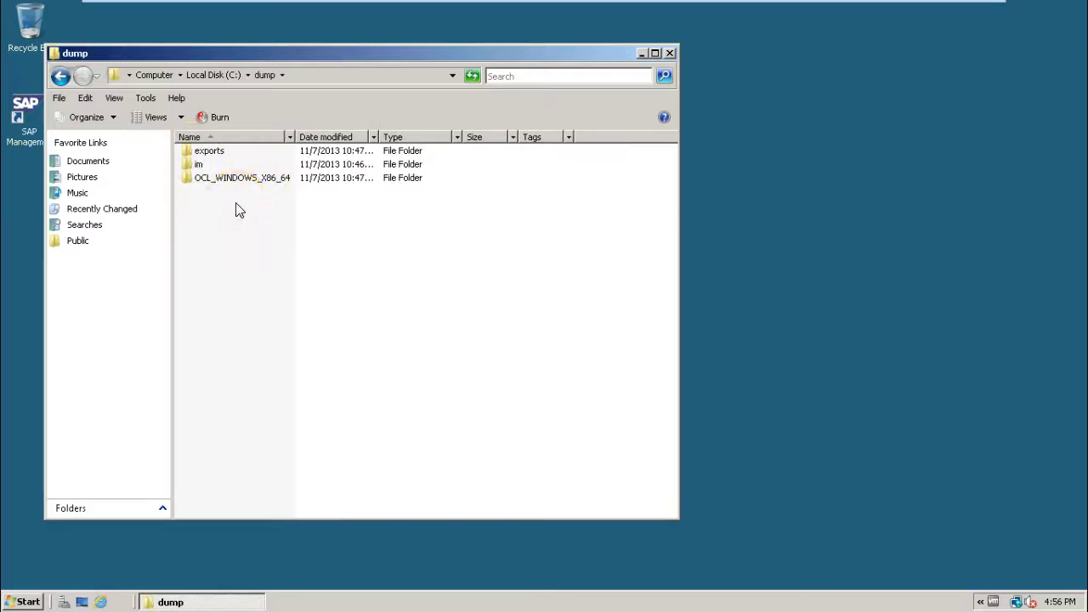
Step: Open the Network folder to browse the computers in WORKGROUP
{"action": "left_click", "coordinate": [22, 601]}
{"action": "left_click", "coordinate": [223, 459]}
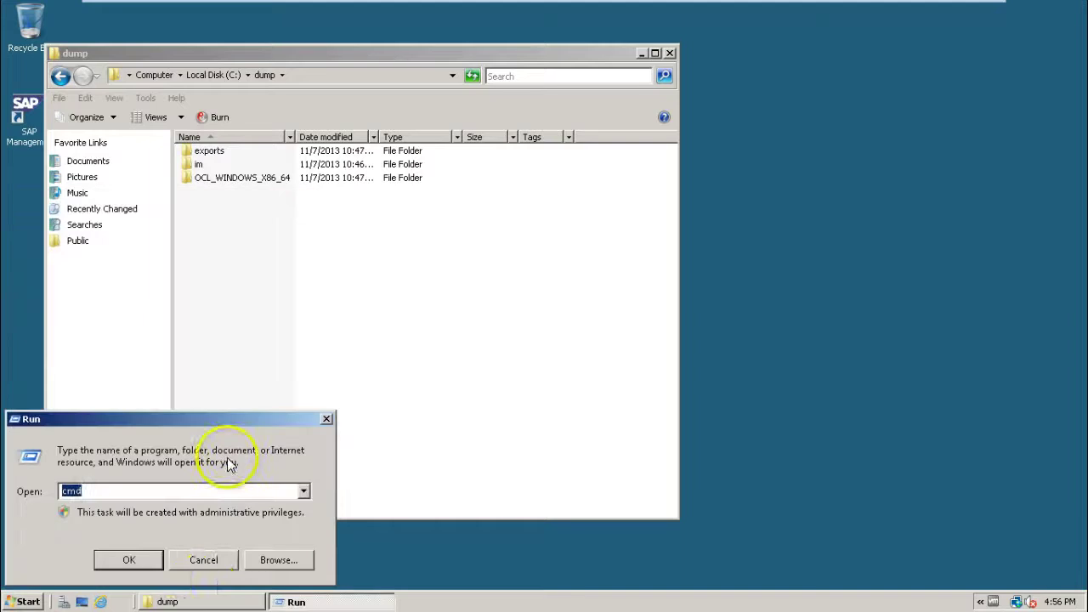
{"action": "left_click", "coordinate": [204, 561]}
{"action": "left_click", "coordinate": [22, 601]}
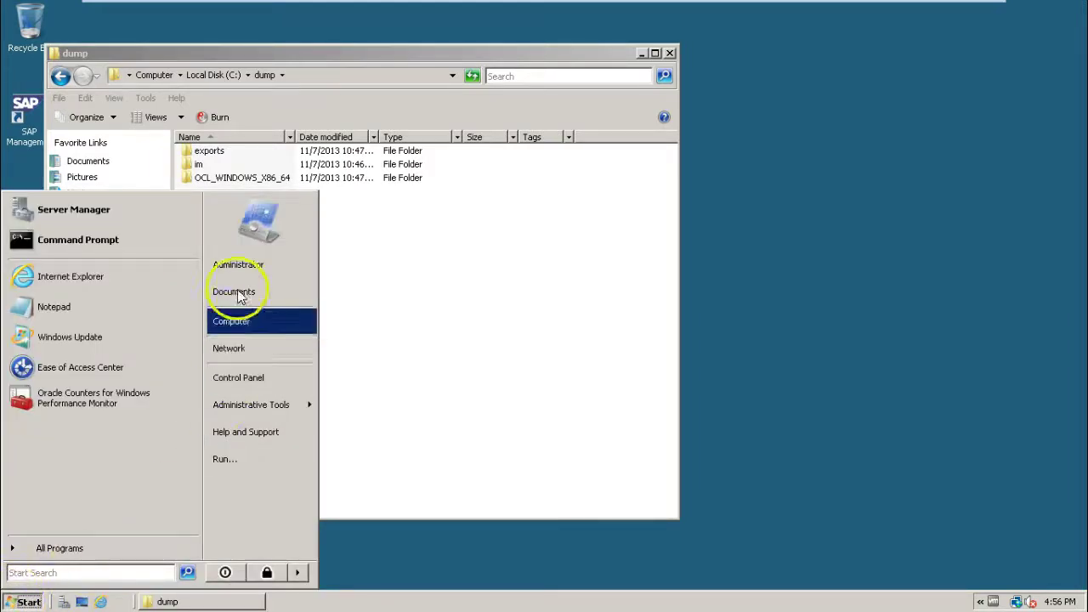
{"action": "left_click", "coordinate": [236, 351]}
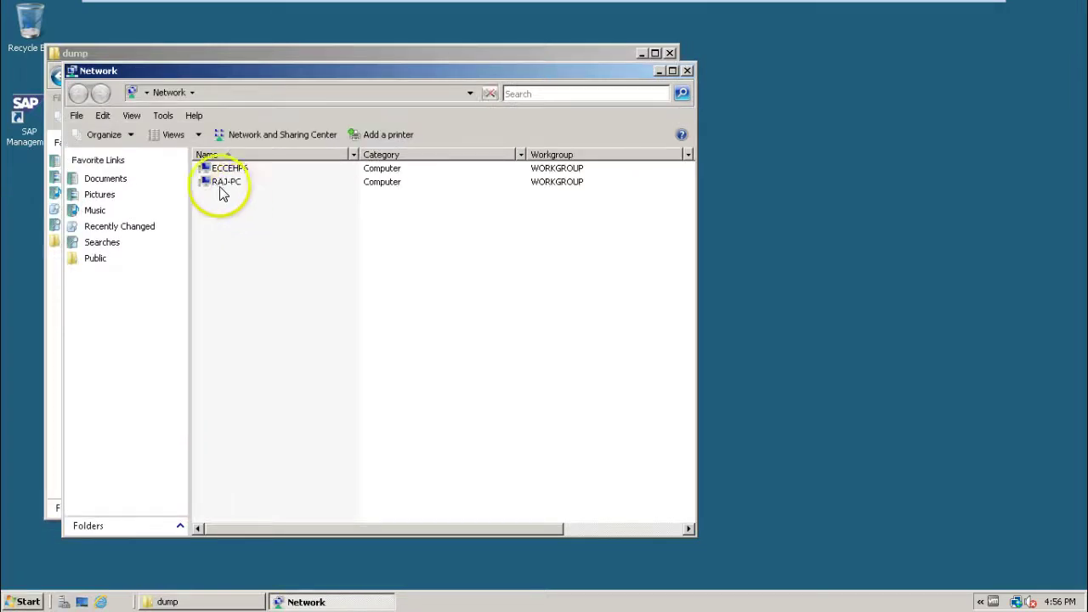
Step: Log on to the remote PC's shares with its user name and password
{"action": "double_click", "coordinate": [219, 185]}
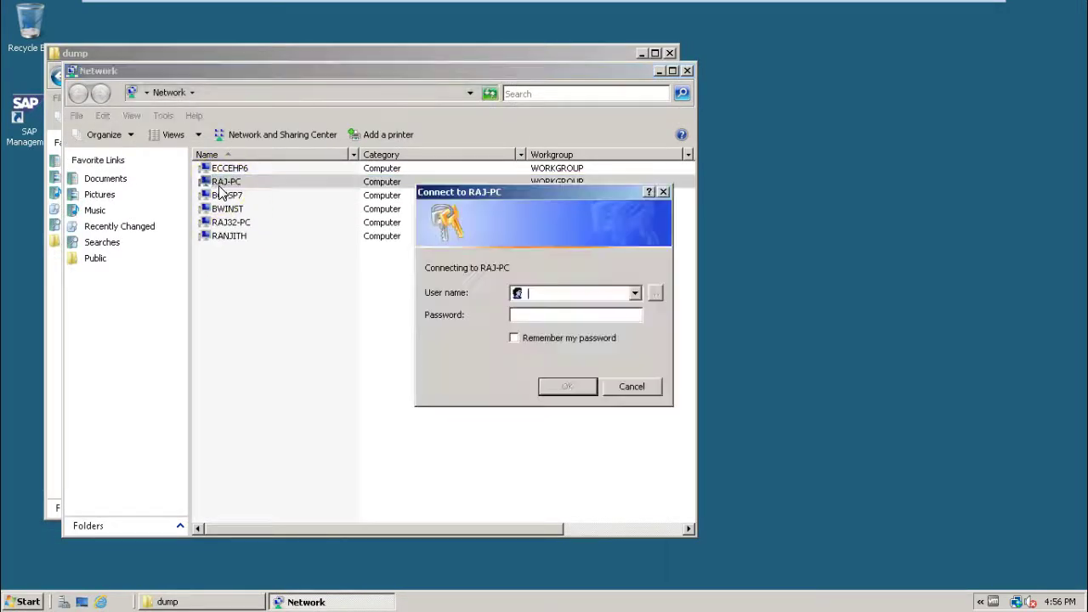
{"action": "type", "text": "raj-pc\\raj"}
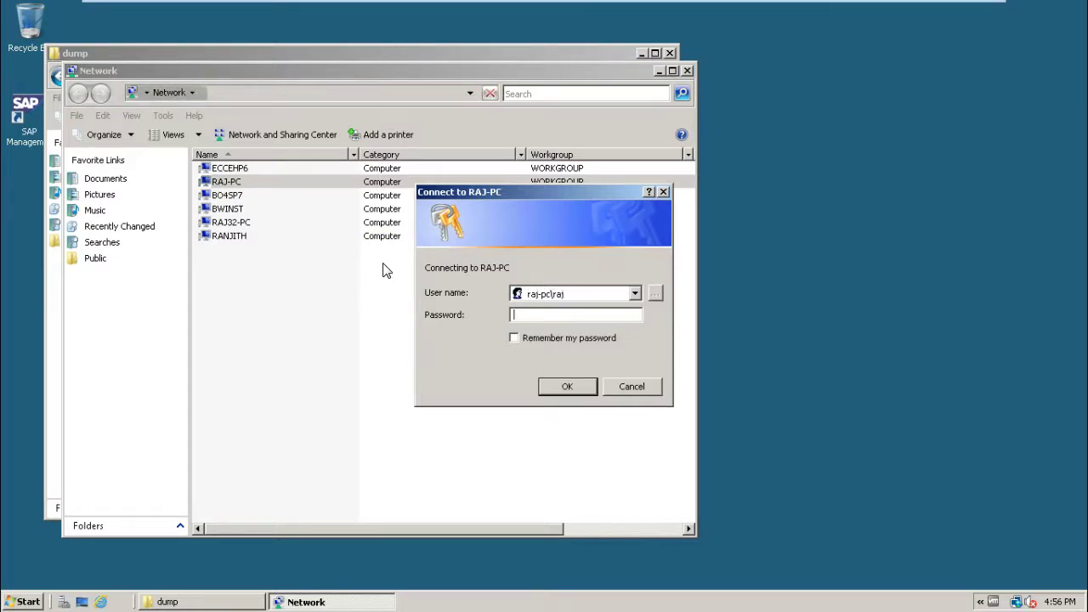
{"action": "key", "text": "Return"}
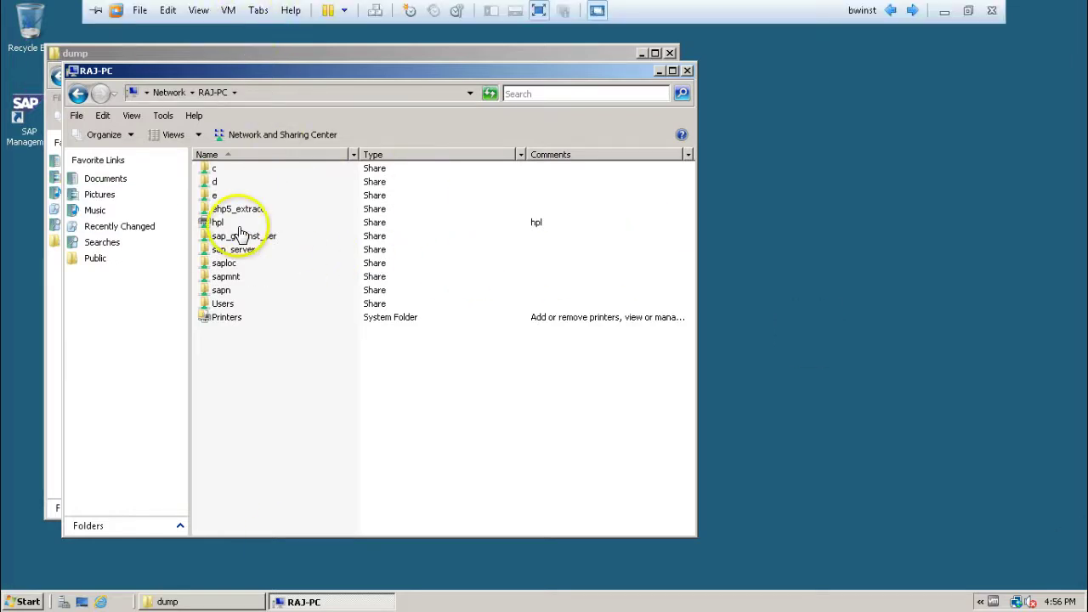
Step: Copy the GUI folder from sapn > NW73EhP1_rar_files > 50113858_6 > NW_7.0_Presentation_ > PRES1
{"action": "double_click", "coordinate": [216, 289]}
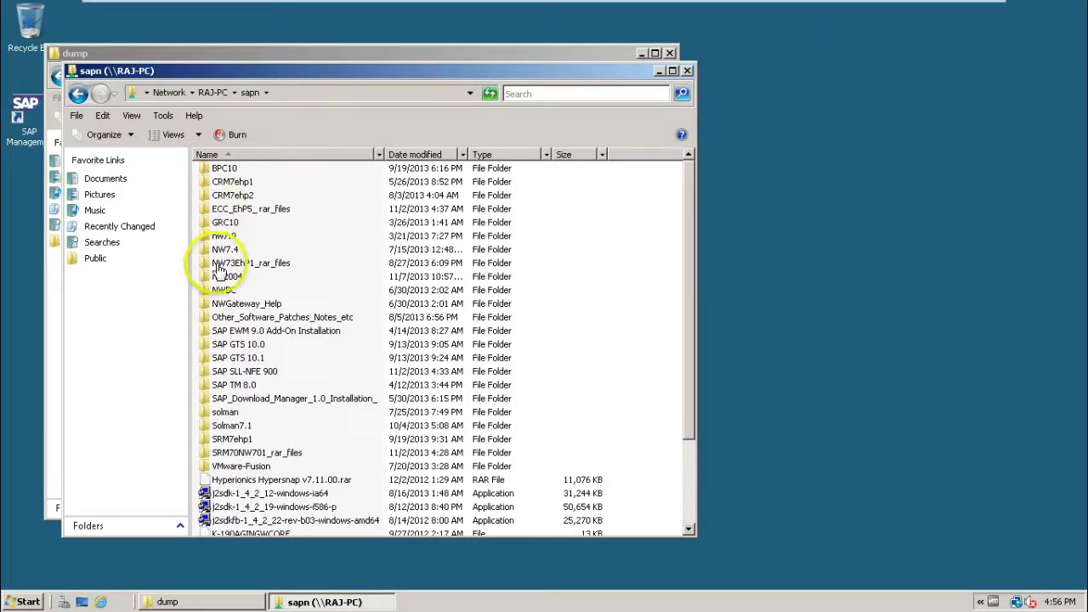
{"action": "left_click", "coordinate": [218, 266]}
{"action": "double_click", "coordinate": [218, 267]}
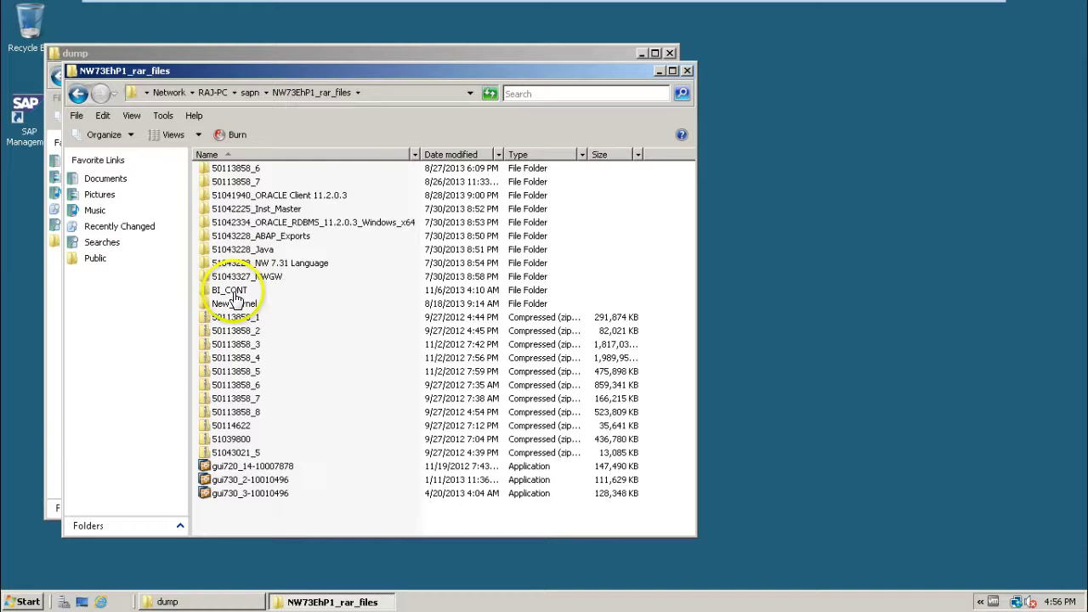
{"action": "double_click", "coordinate": [236, 169]}
{"action": "double_click", "coordinate": [236, 169]}
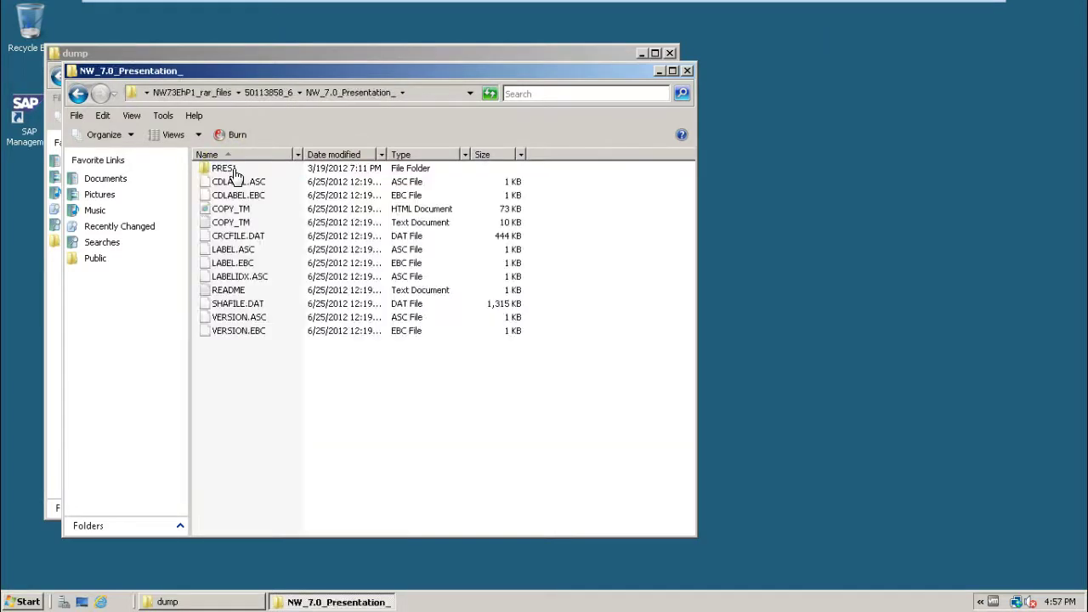
{"action": "double_click", "coordinate": [235, 169]}
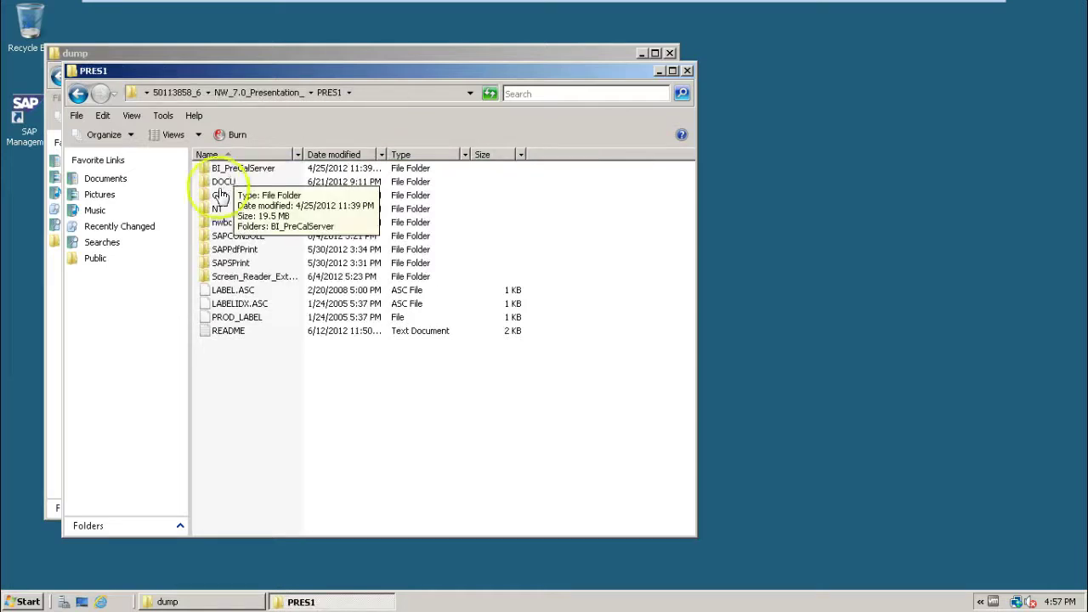
{"action": "right_click", "coordinate": [215, 201]}
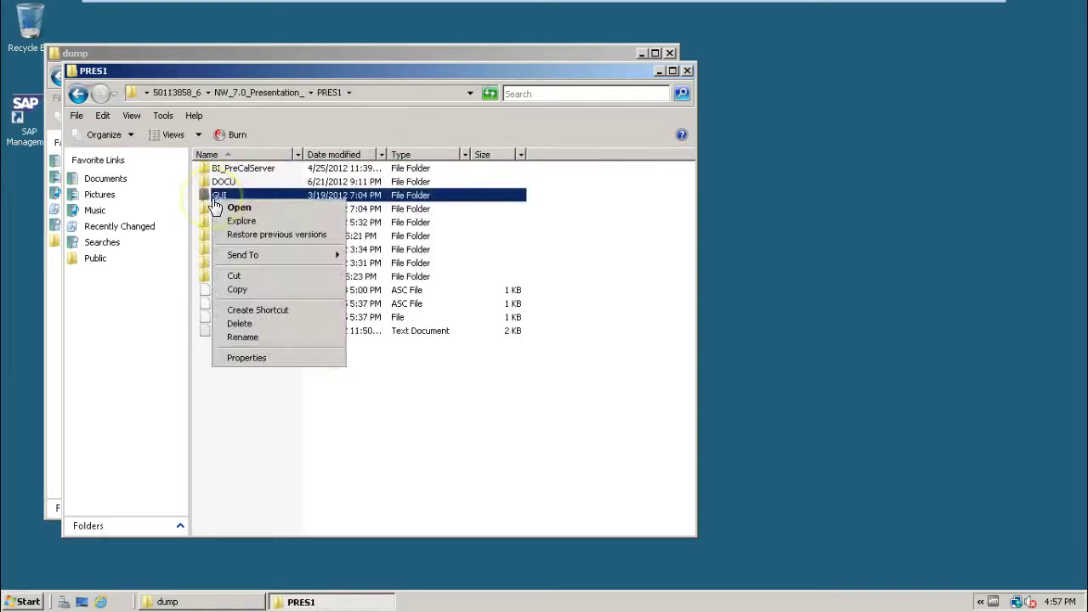
{"action": "left_click", "coordinate": [237, 290]}
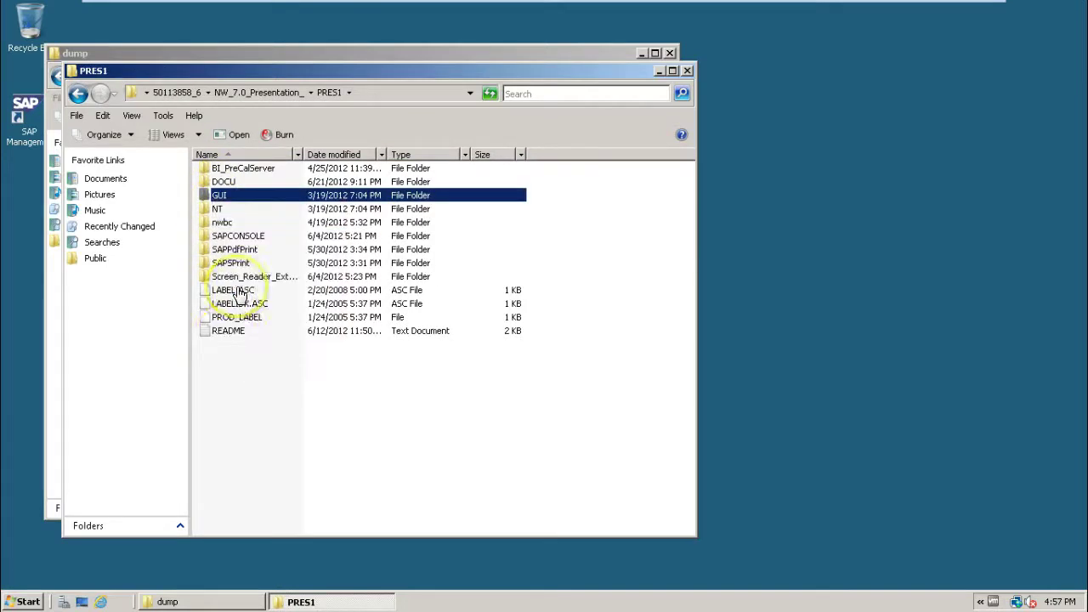
{"action": "left_click", "coordinate": [180, 600]}
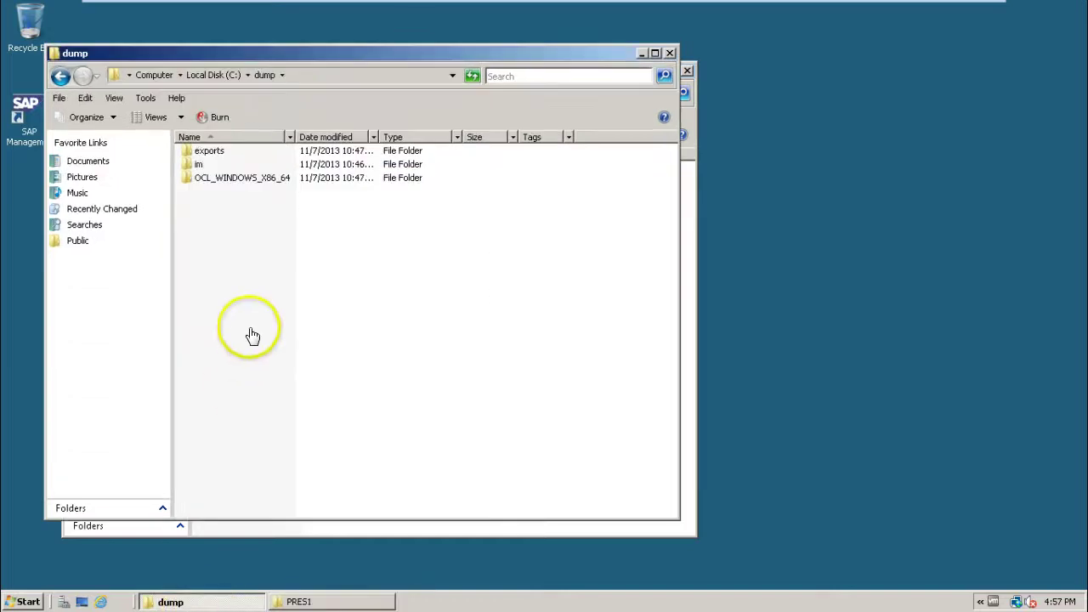
Step: Paste the copied GUI folder into C:\dump
{"action": "right_click", "coordinate": [253, 334]}
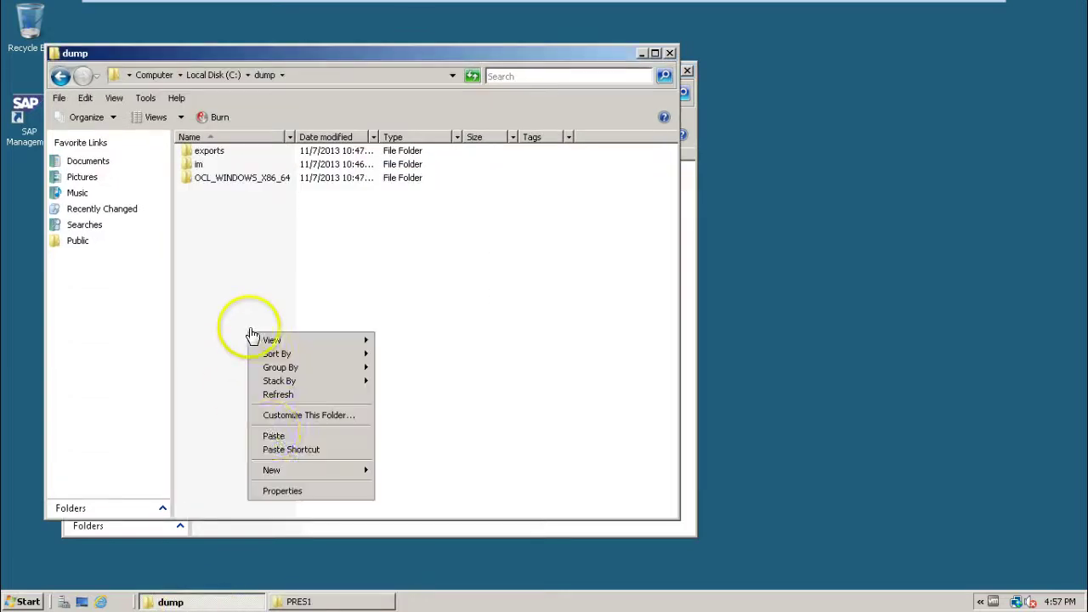
{"action": "left_click", "coordinate": [273, 436]}
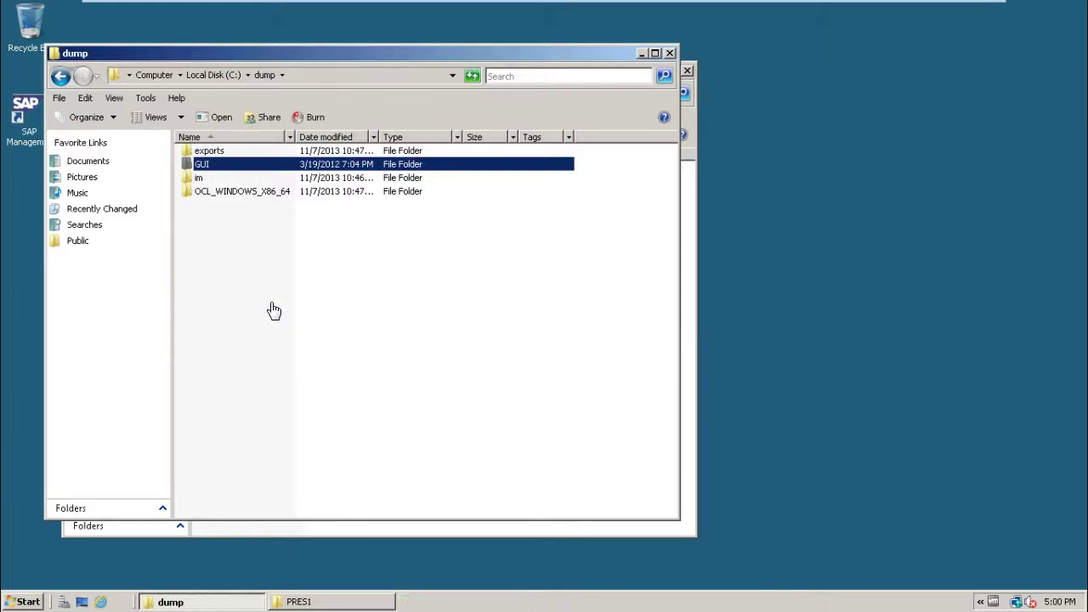
{"action": "left_click", "coordinate": [315, 291]}
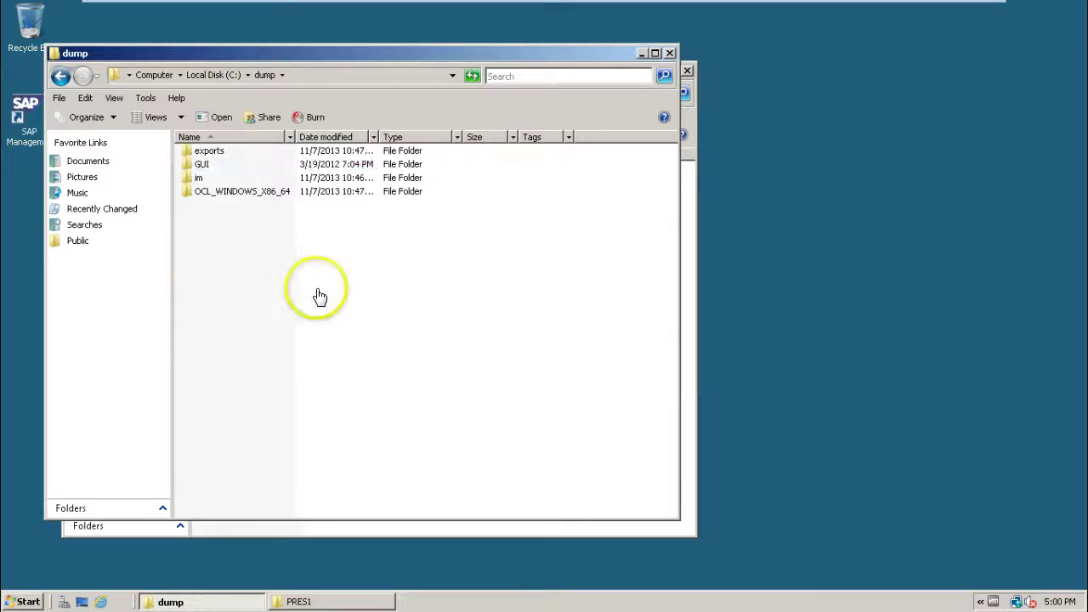
Step: Launch SapGuiSetup from C:\dump\GUI\WINDOWS\WIN32
{"action": "left_click", "coordinate": [199, 168]}
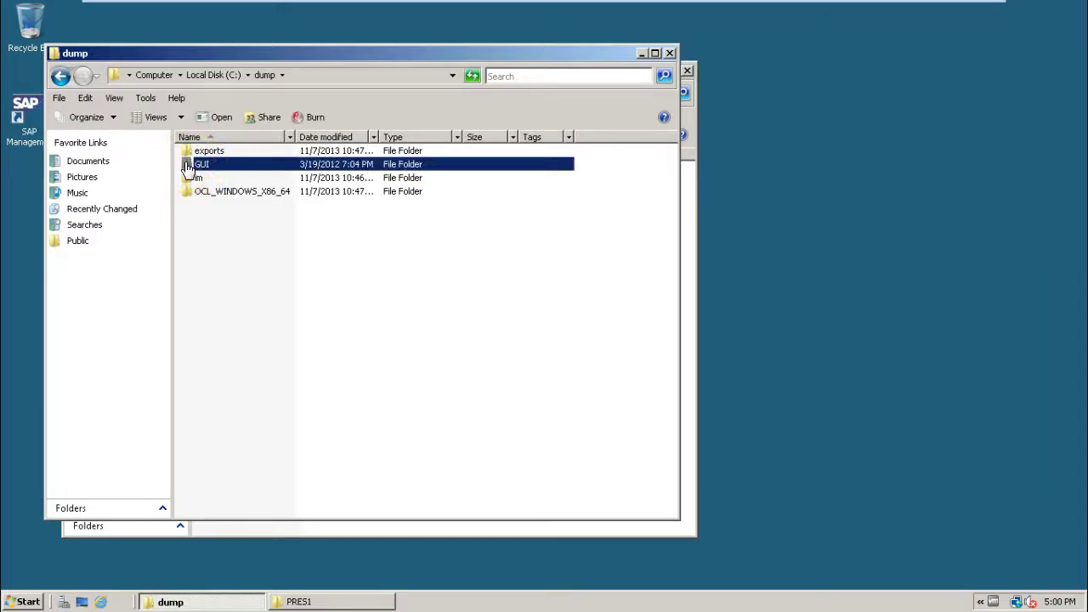
{"action": "double_click", "coordinate": [188, 168]}
{"action": "double_click", "coordinate": [191, 160]}
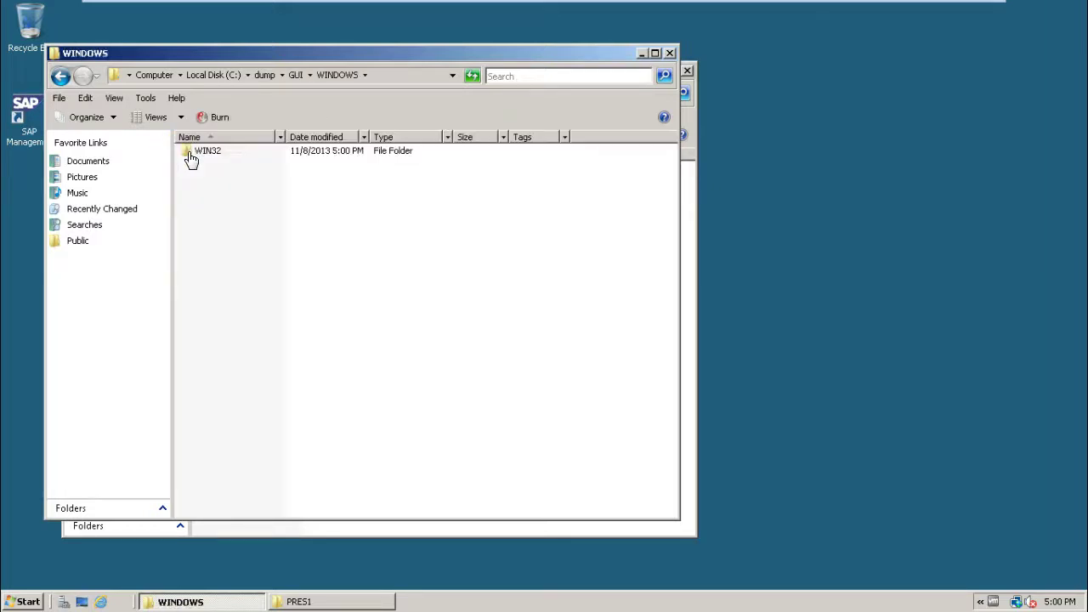
{"action": "double_click", "coordinate": [191, 159]}
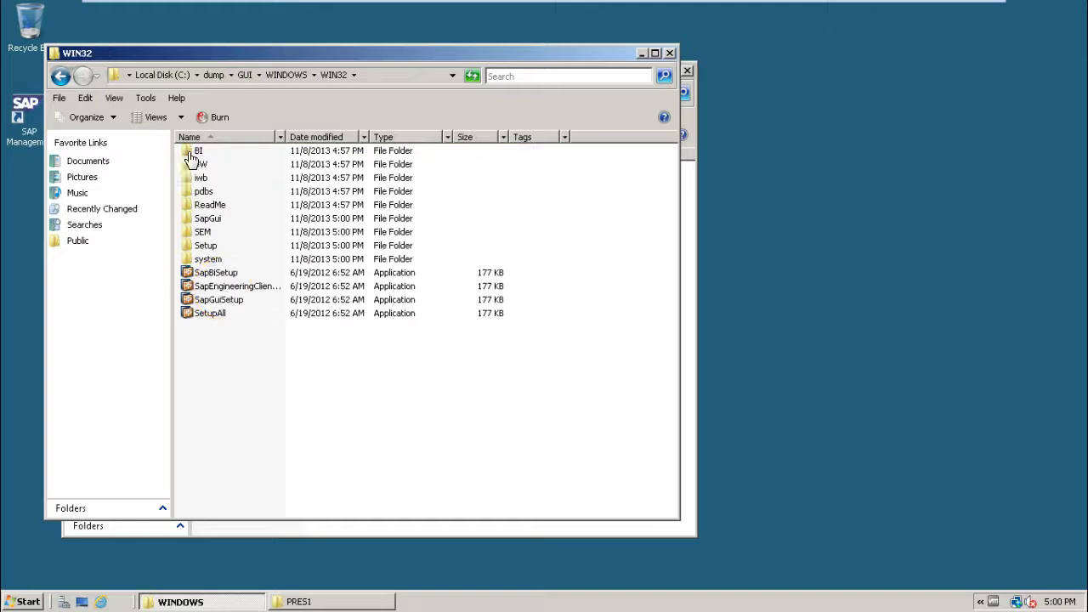
{"action": "left_click", "coordinate": [210, 302]}
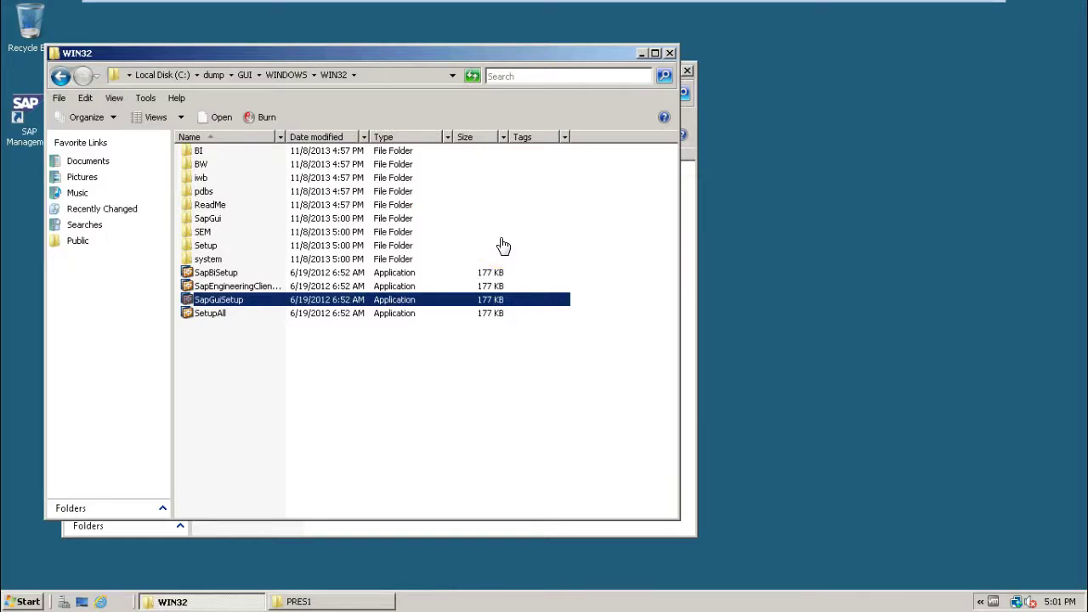
{"action": "left_click", "coordinate": [467, 317]}
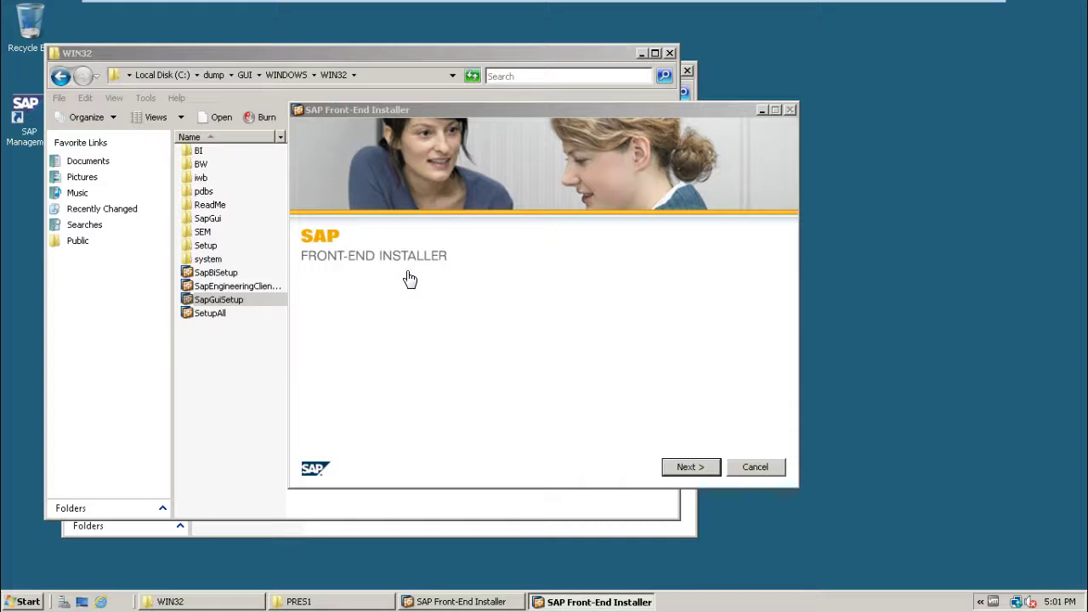
Step: Select every available SAP GUI front-end component for installation
{"action": "left_click", "coordinate": [690, 472]}
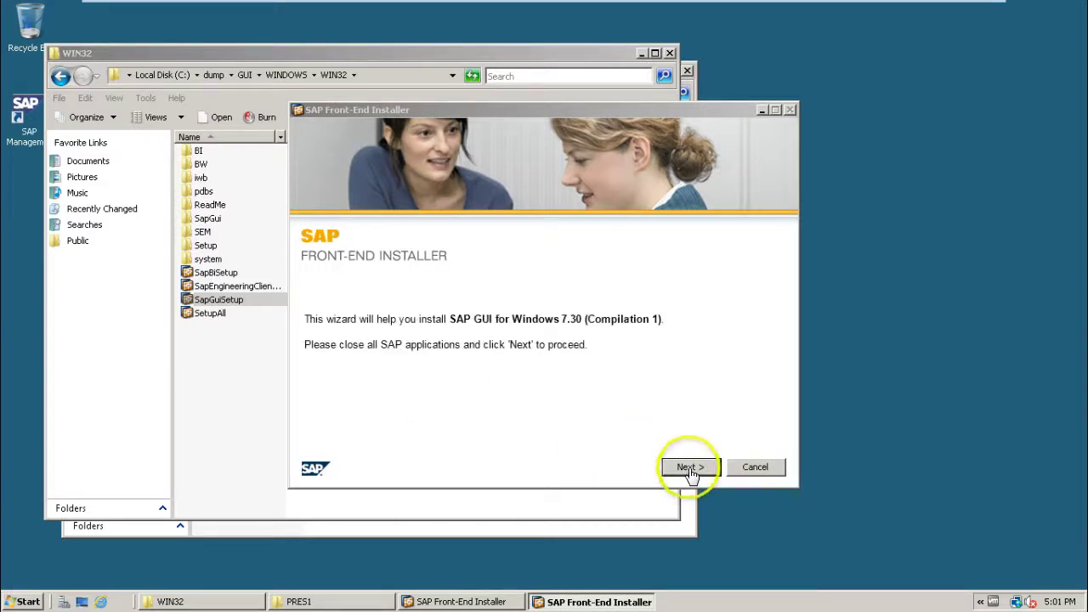
{"action": "left_click", "coordinate": [326, 278]}
{"action": "left_click", "coordinate": [384, 438]}
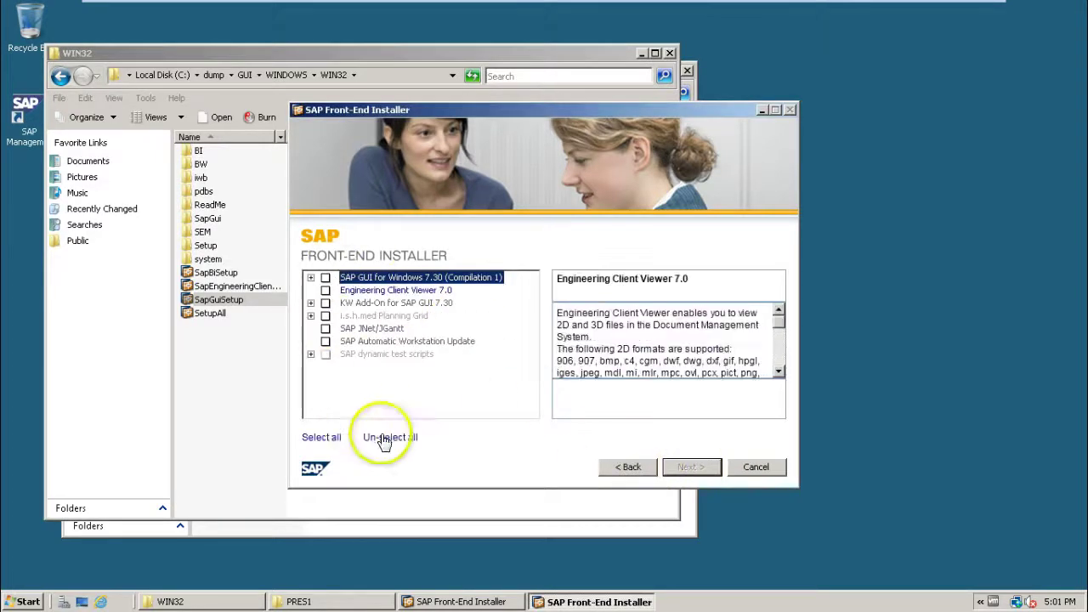
{"action": "left_click", "coordinate": [321, 440]}
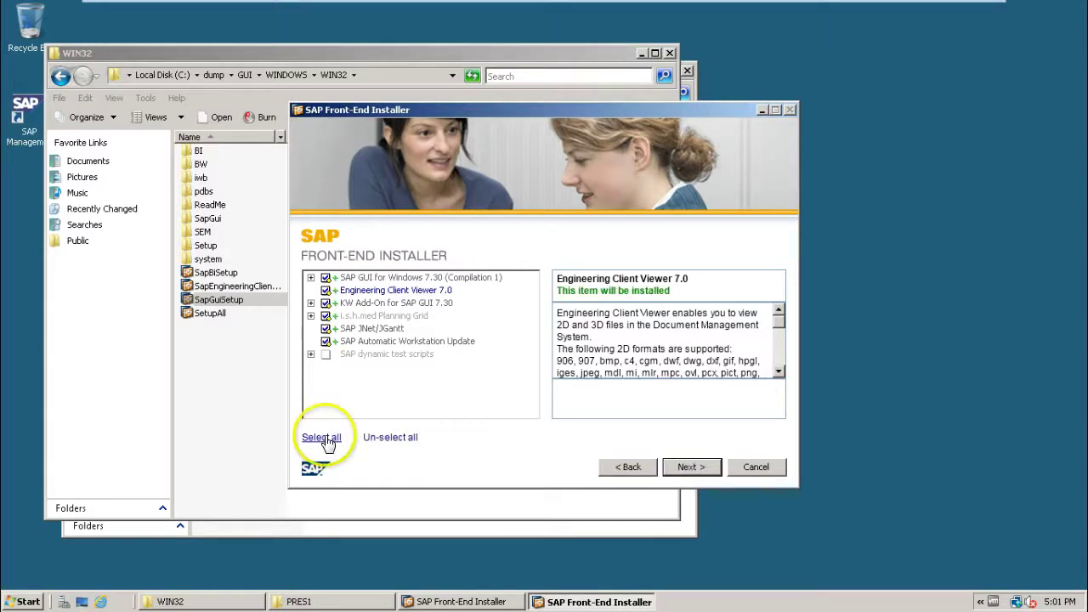
{"action": "left_click", "coordinate": [688, 470]}
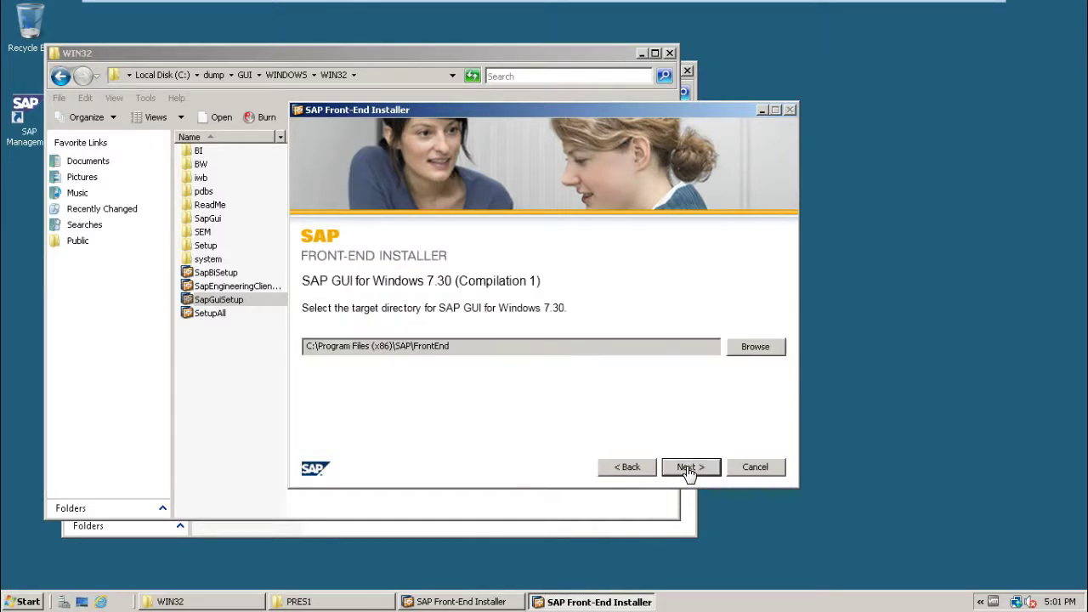
Step: Install into the default C:\Program Files (x86)\SAP\FrontEnd folder, dismissing the duplicate installer window
{"action": "left_click", "coordinate": [688, 470]}
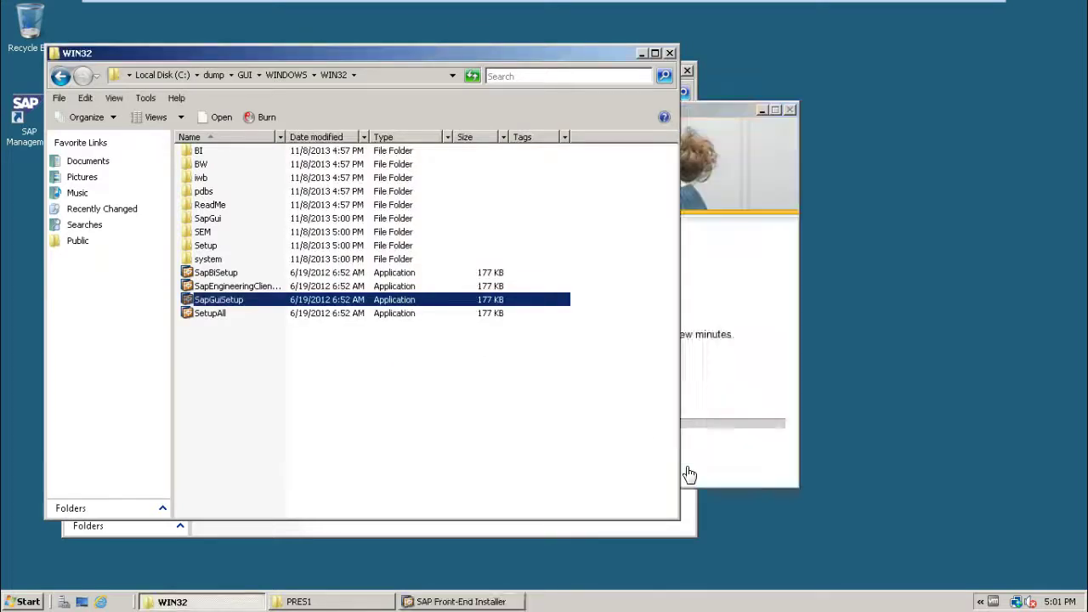
{"action": "left_click", "coordinate": [398, 316]}
{"action": "left_click", "coordinate": [408, 341]}
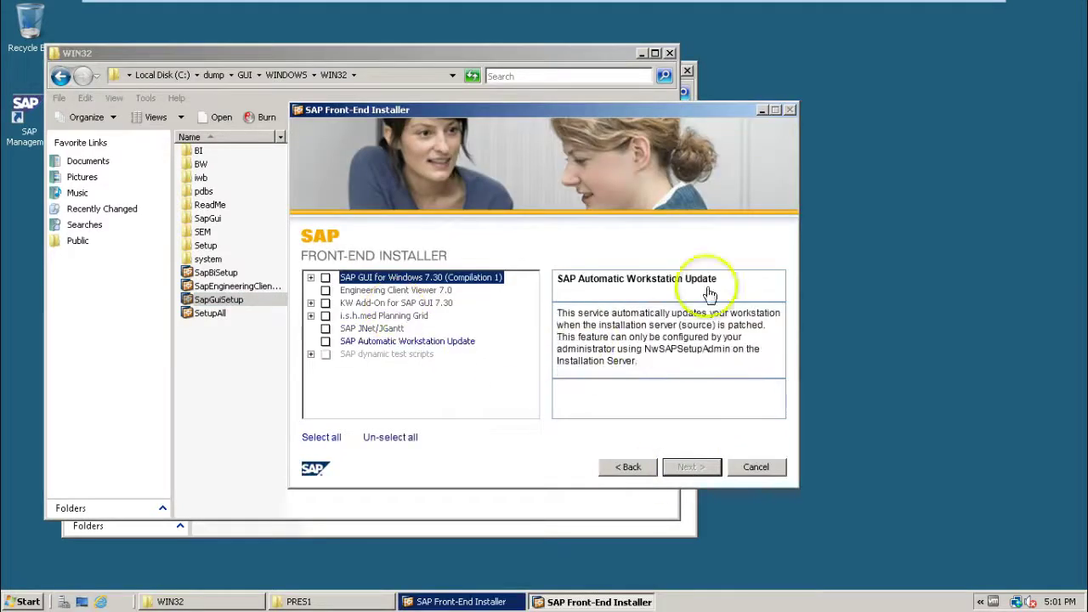
{"action": "left_click", "coordinate": [757, 467]}
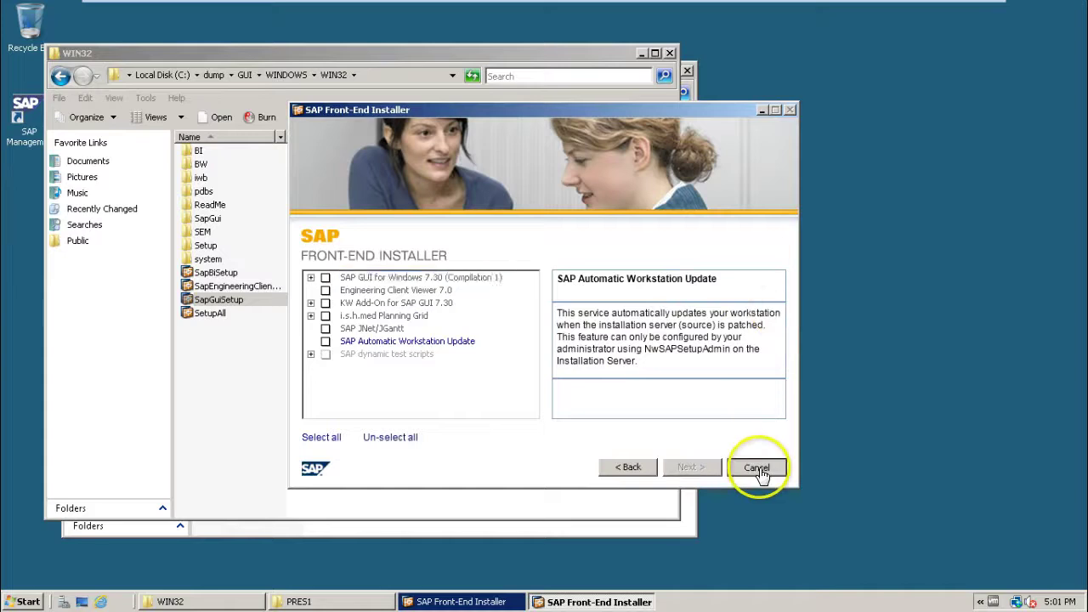
{"action": "left_click", "coordinate": [705, 110]}
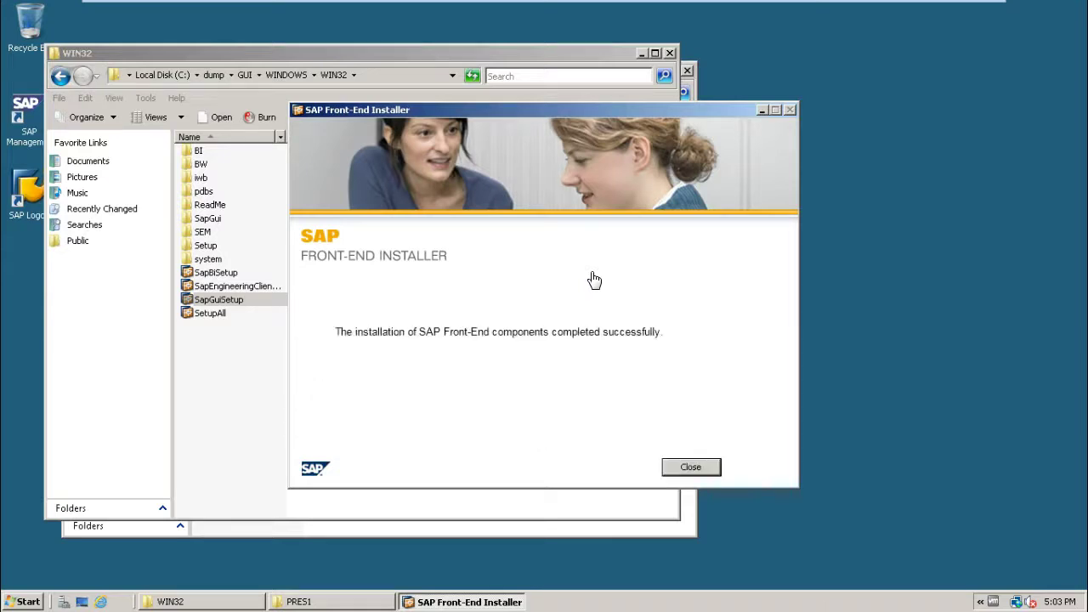
Step: Close the finished installer and the WIN32 and PRES1 Explorer windows
{"action": "left_click", "coordinate": [694, 474]}
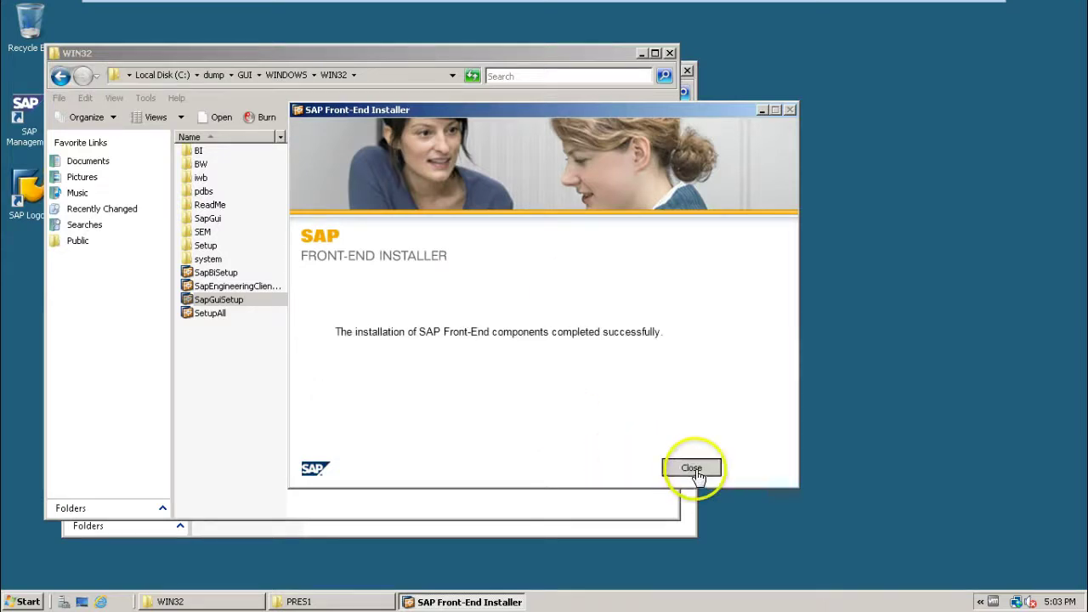
{"action": "left_click", "coordinate": [669, 53]}
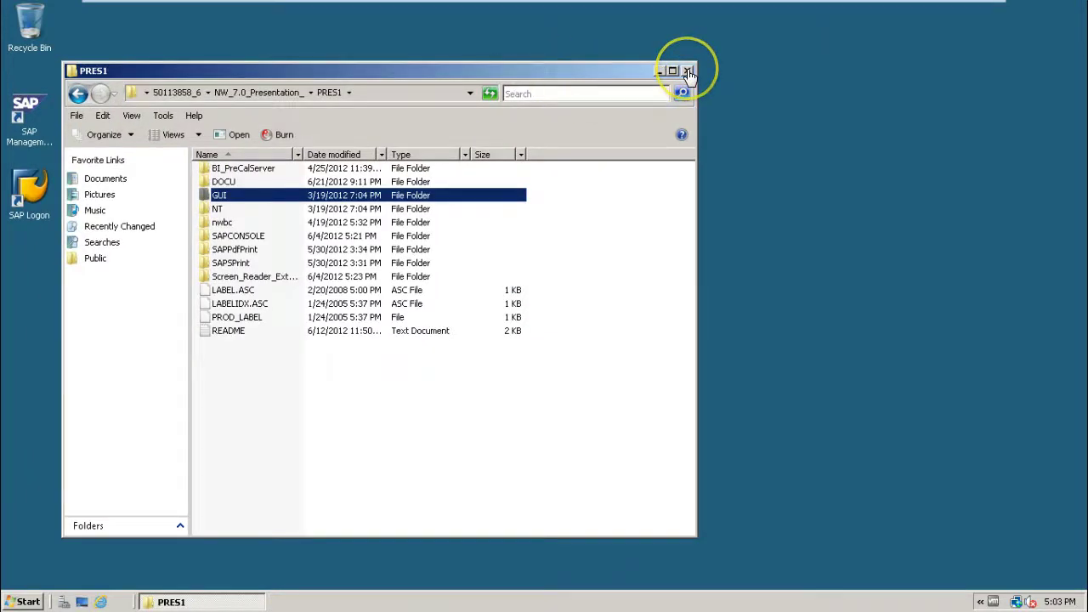
{"action": "left_click", "coordinate": [689, 73]}
Step: Start SAP Logon 730 from its new desktop shortcut
{"action": "double_click", "coordinate": [30, 201]}
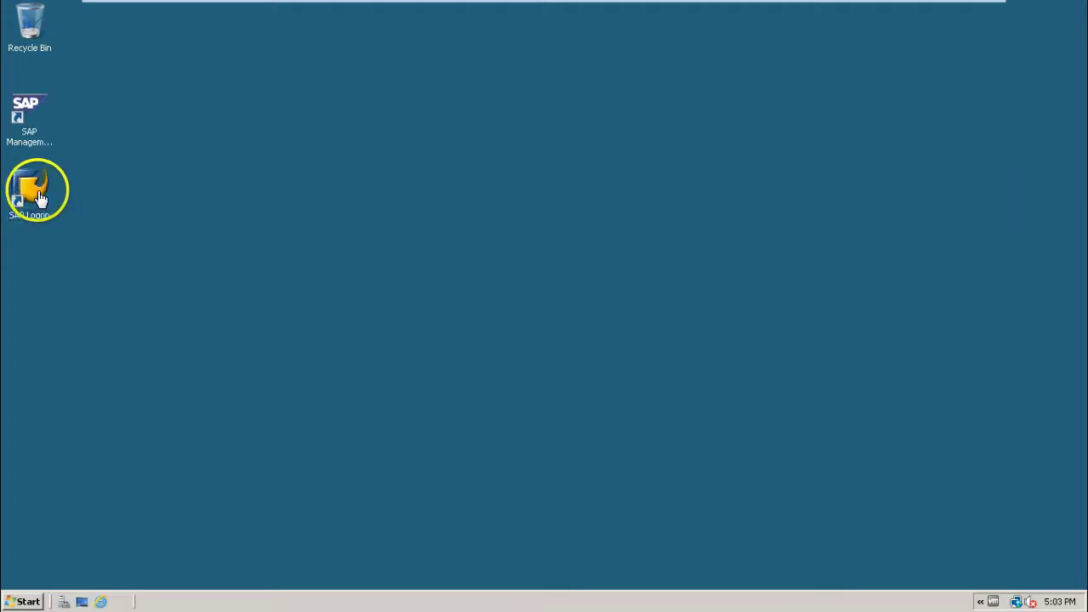
{"action": "left_click", "coordinate": [35, 194]}
{"action": "double_click", "coordinate": [34, 194]}
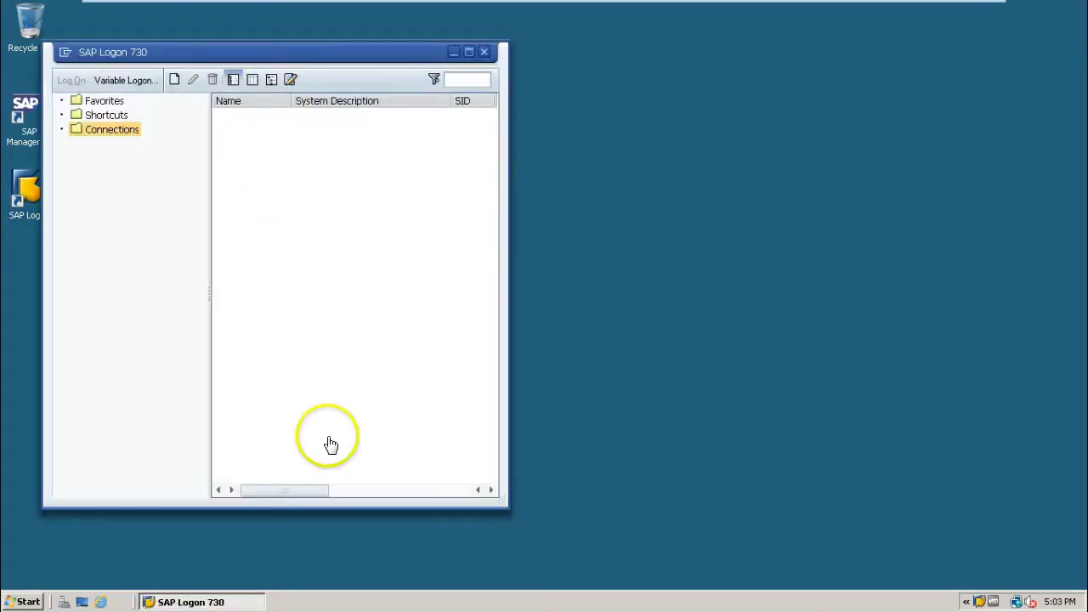
Step: Add a new Custom Application Server entry described as SAP BW 7.3
{"action": "right_click", "coordinate": [278, 175]}
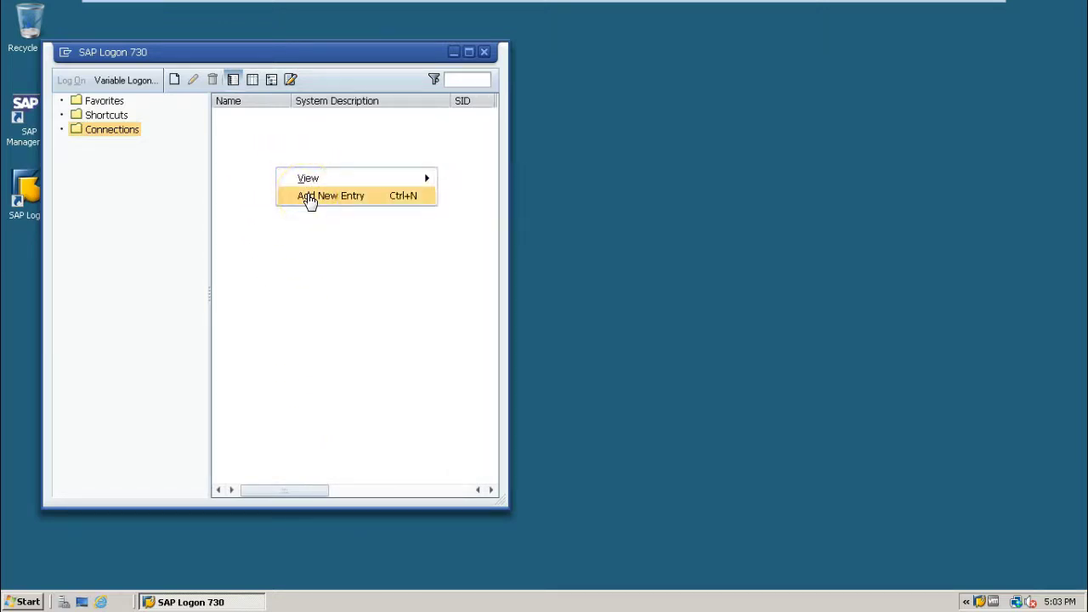
{"action": "left_click", "coordinate": [310, 197]}
{"action": "left_click", "coordinate": [410, 472]}
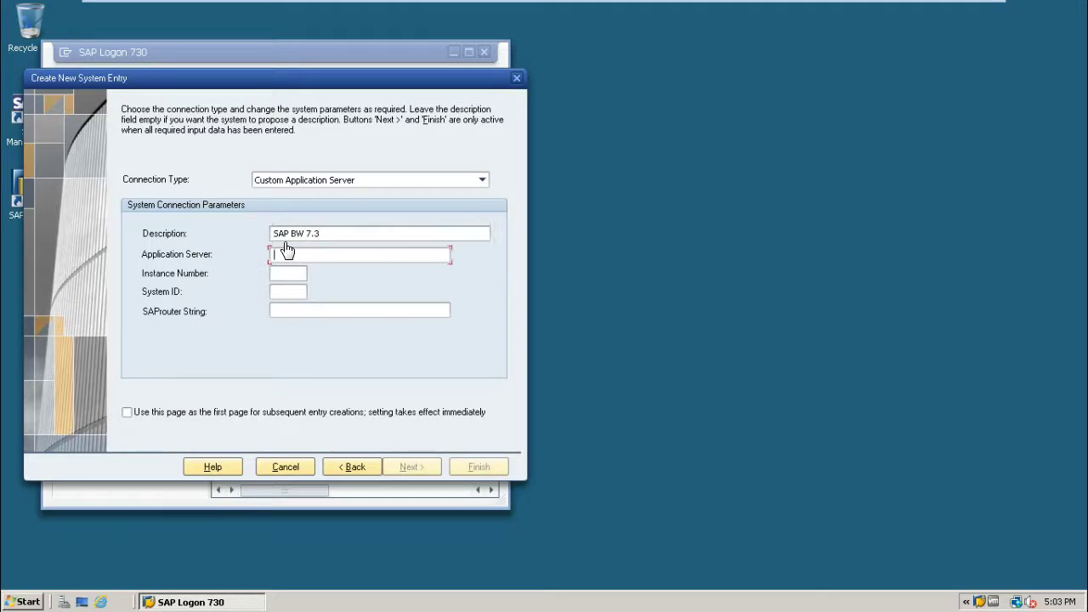
{"action": "left_click", "coordinate": [287, 250]}
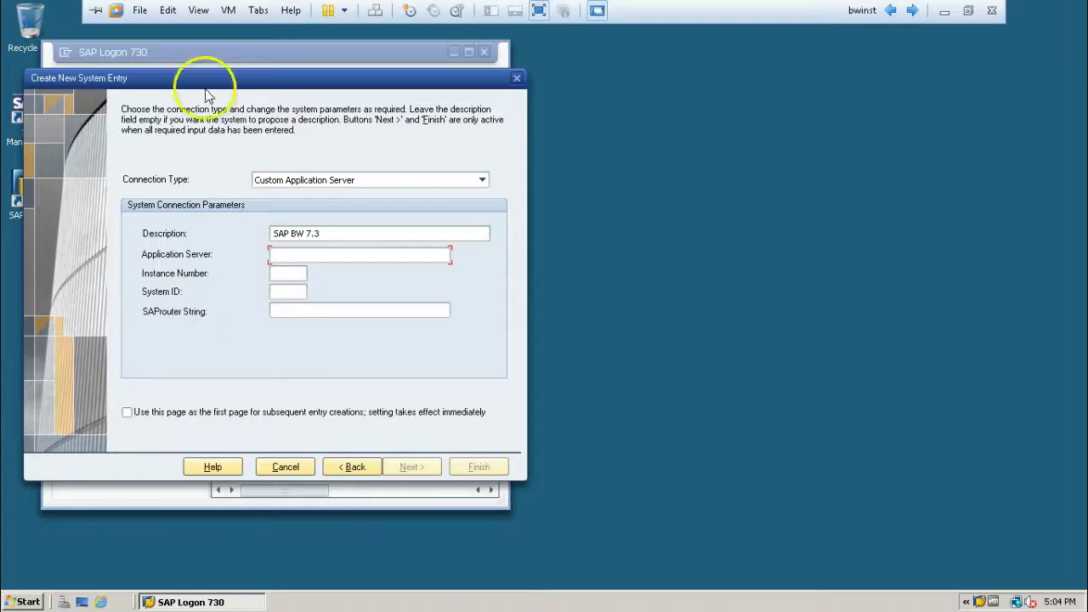
{"action": "left_click", "coordinate": [15, 110]}
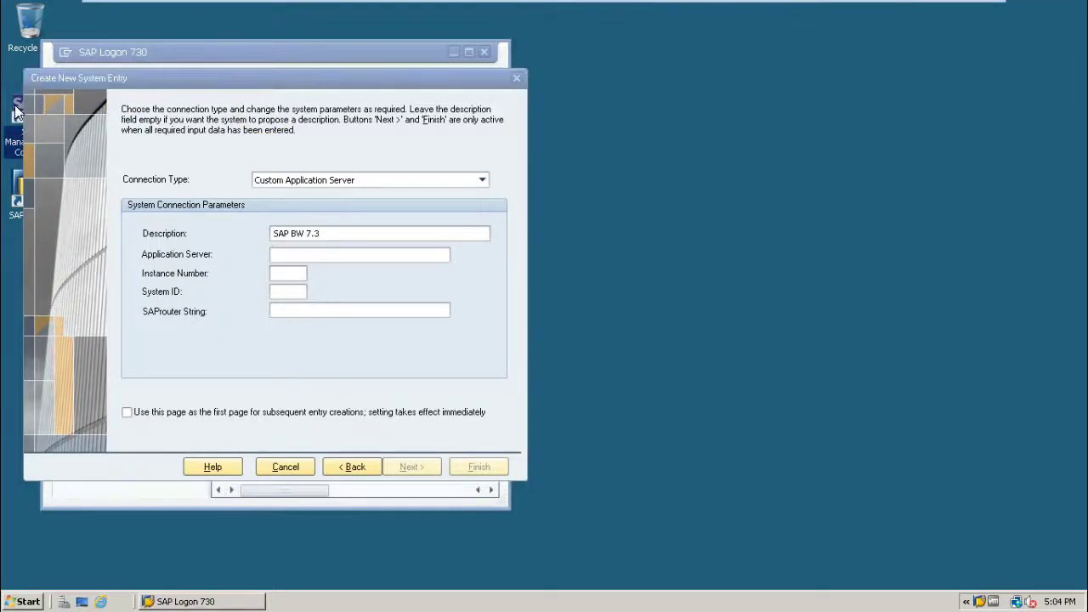
{"action": "left_click_drag", "start_coordinate": [199, 74], "coordinate": [340, 81]}
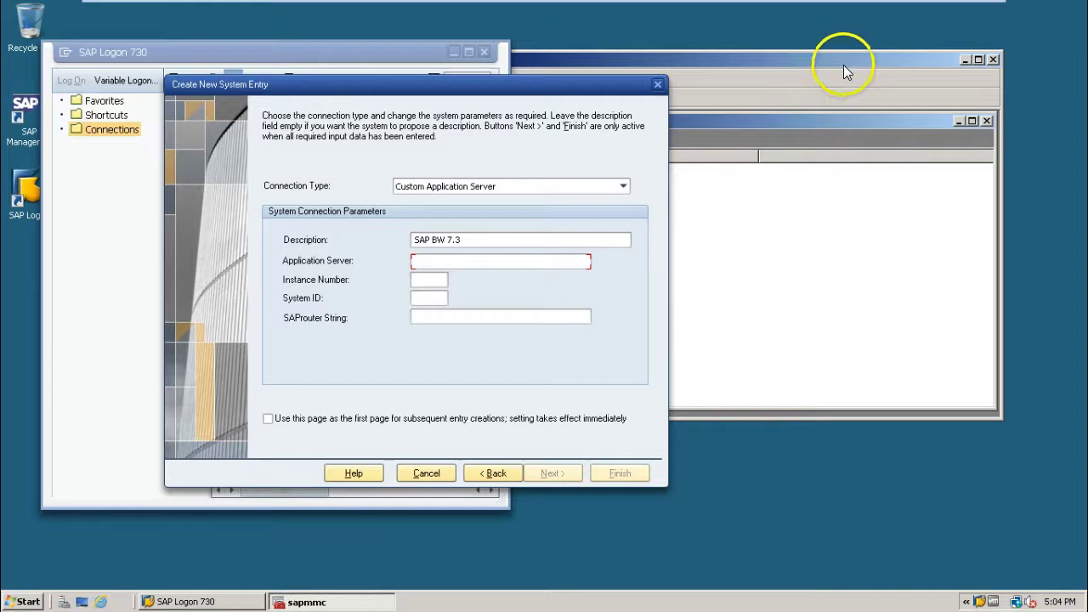
Step: Confirm host bwinst via DEV in sapmmc and the hostname command, and use it as the Application Server
{"action": "left_click", "coordinate": [843, 64]}
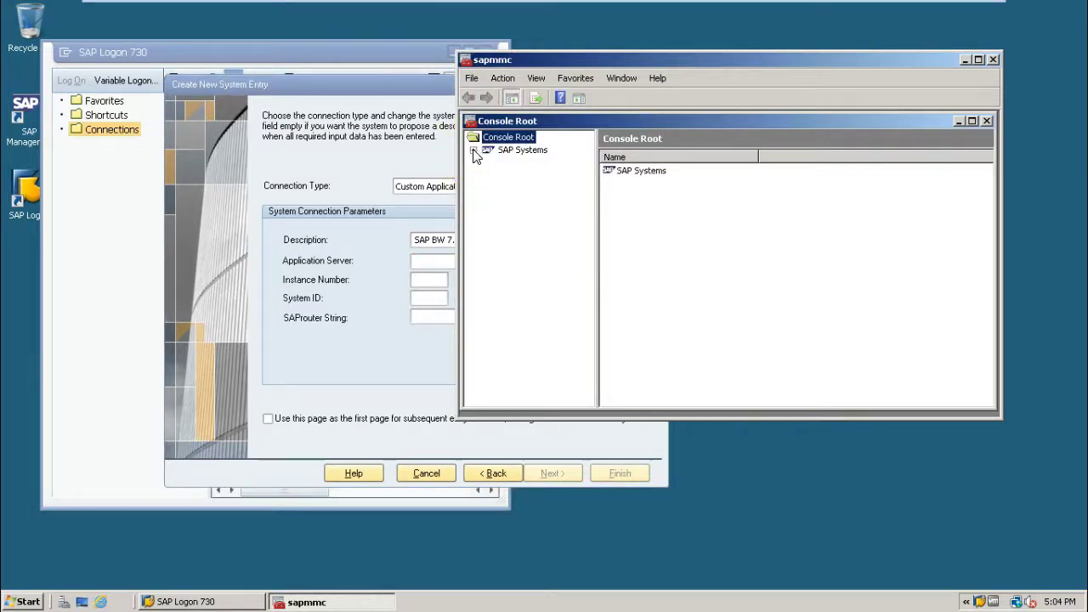
{"action": "left_click", "coordinate": [488, 175]}
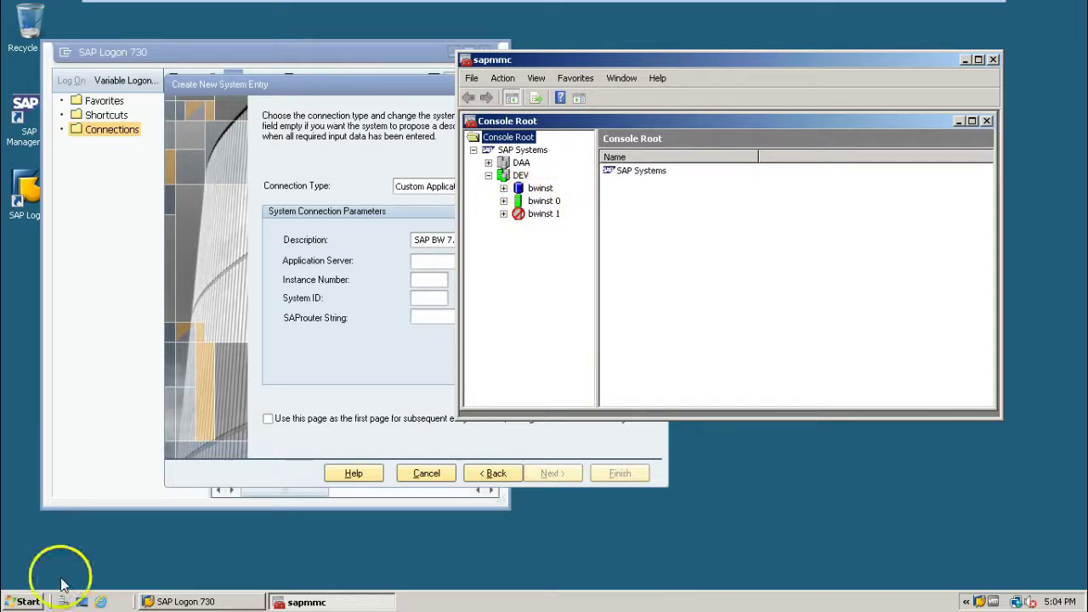
{"action": "left_click", "coordinate": [26, 602]}
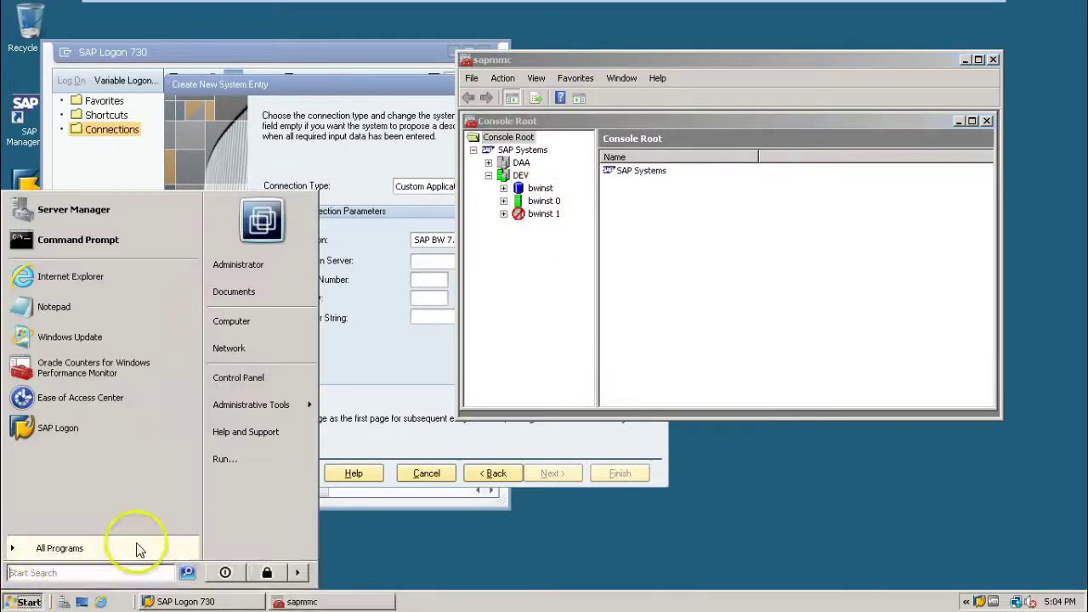
{"action": "left_click", "coordinate": [232, 458]}
{"action": "key", "text": "Return"}
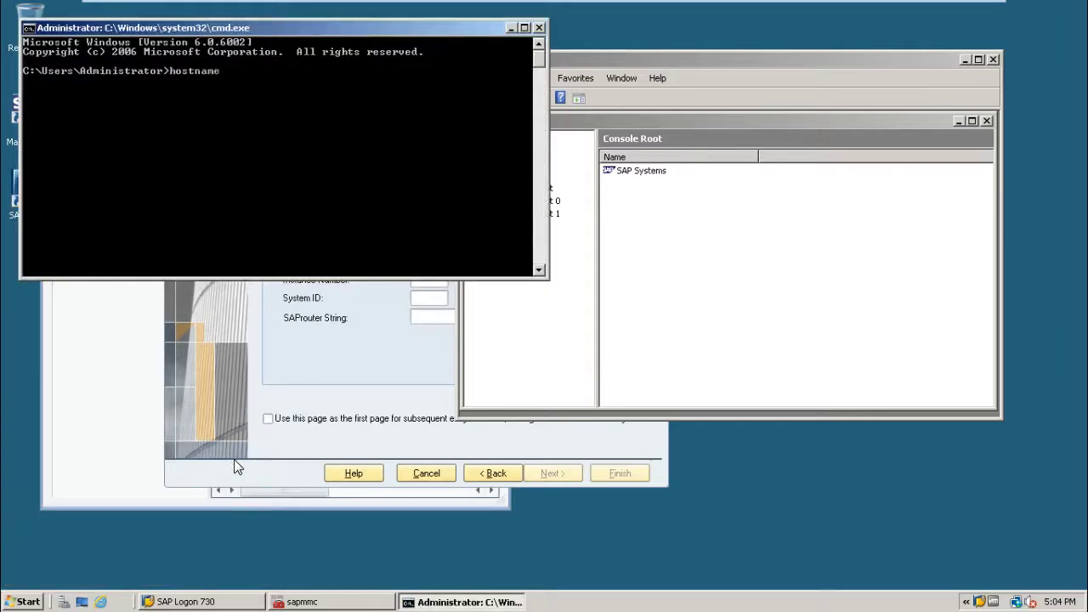
{"action": "type", "text": "hostname"}
{"action": "key", "text": "Return"}
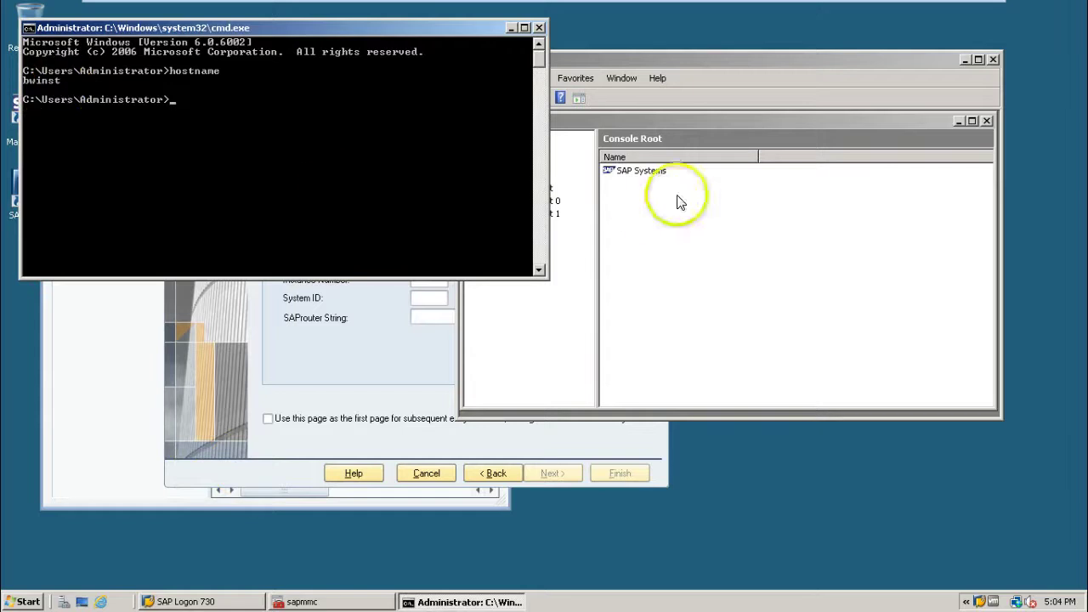
{"action": "left_click", "coordinate": [660, 59]}
{"action": "left_click", "coordinate": [403, 327]}
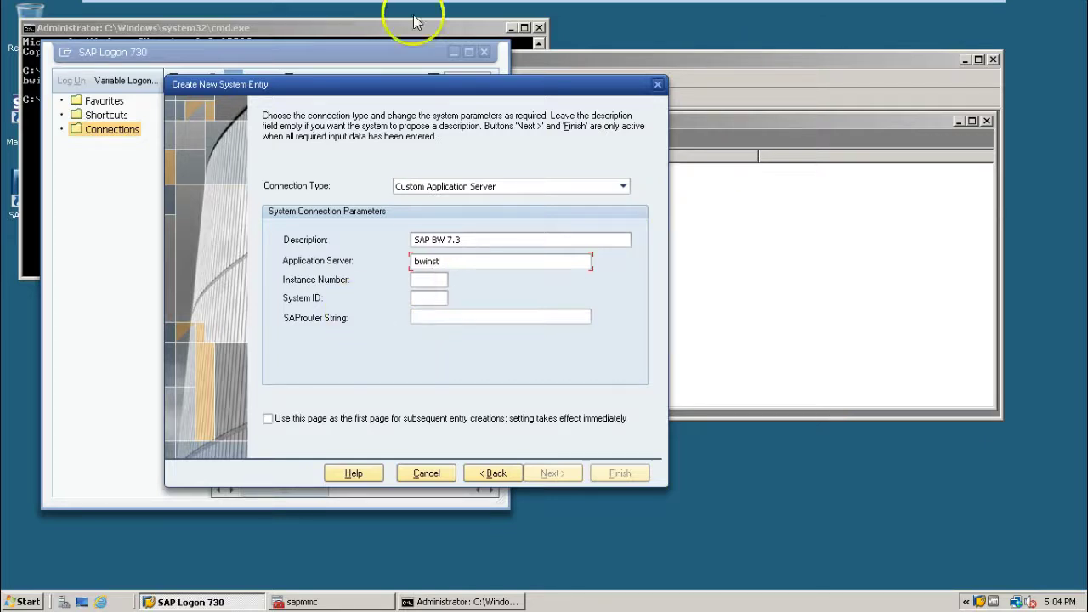
Step: Check DEV's instances bwinst 0 and bwinst 1 in the SAP Management Console
{"action": "left_click", "coordinate": [420, 282]}
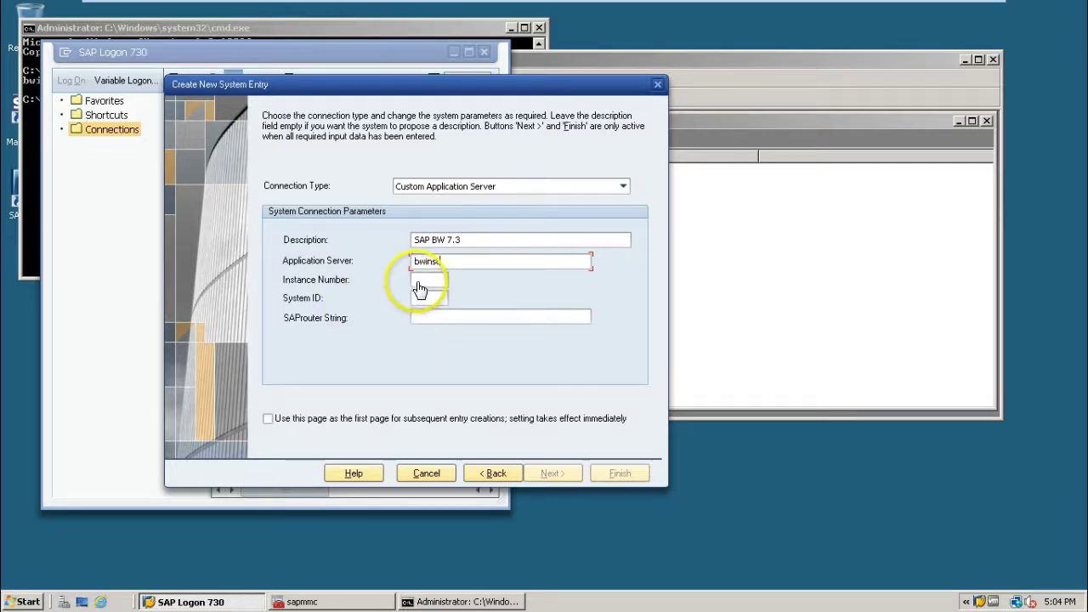
{"action": "left_click", "coordinate": [893, 340]}
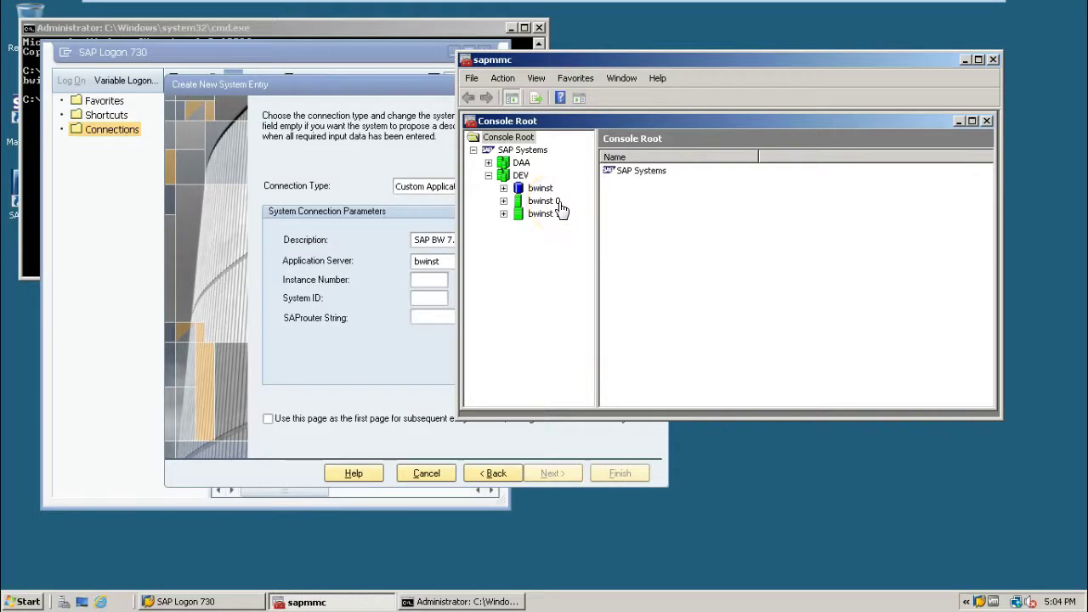
{"action": "left_click", "coordinate": [18, 600]}
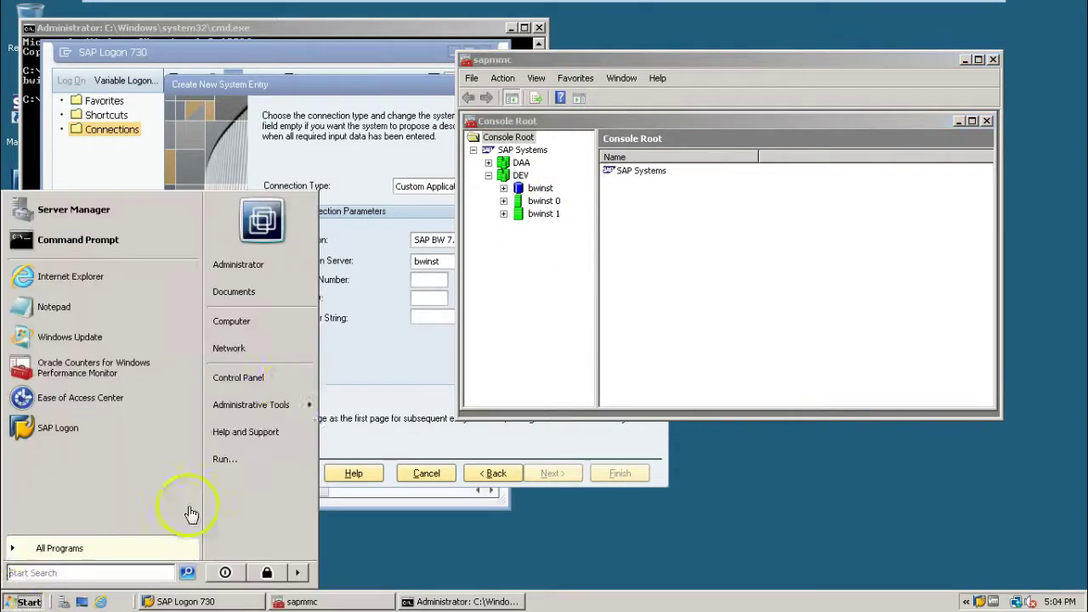
Step: Browse to C:\usr\sap\DEV and find the DVEBMGS00 instance folder
{"action": "left_click", "coordinate": [240, 323]}
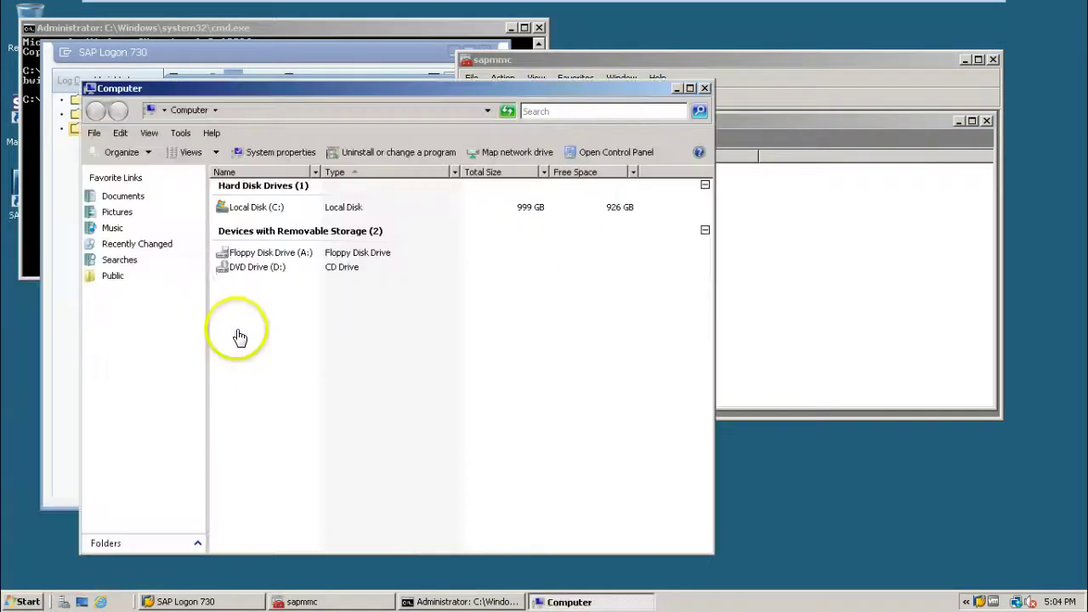
{"action": "double_click", "coordinate": [266, 210]}
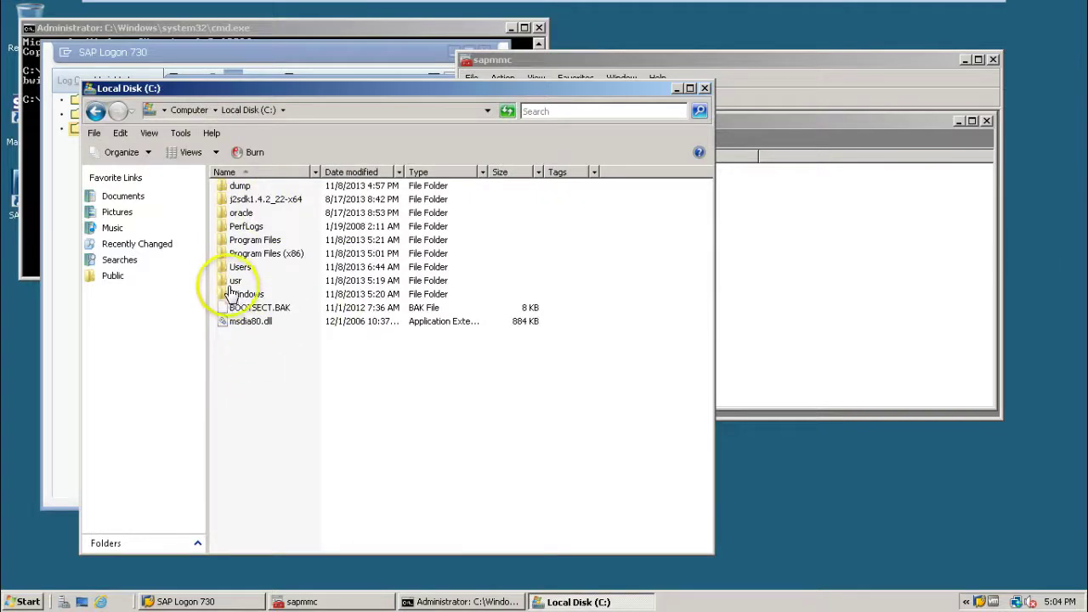
{"action": "left_click", "coordinate": [231, 282]}
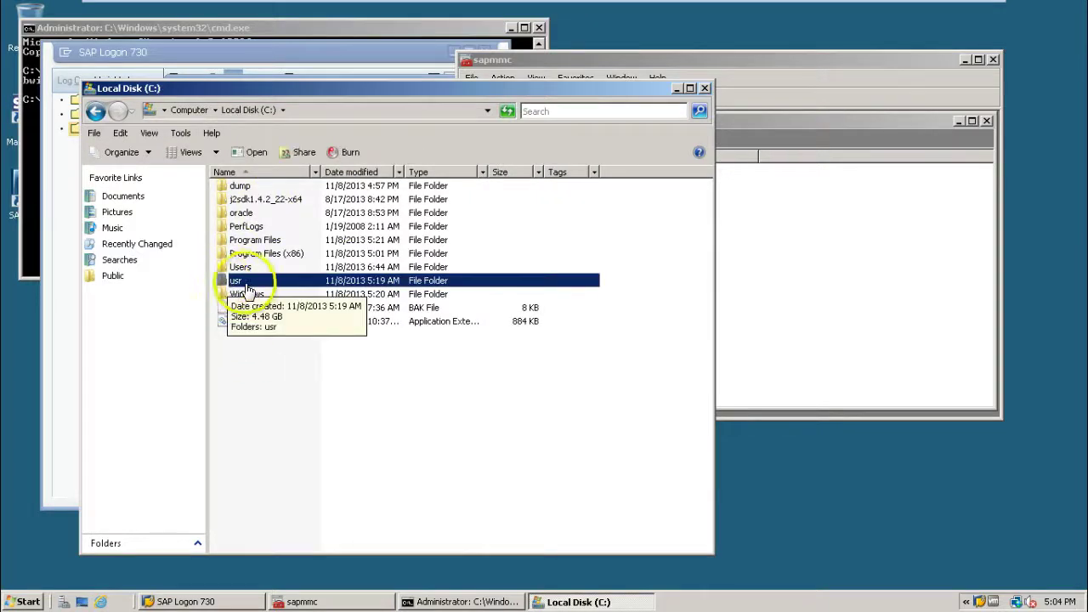
{"action": "double_click", "coordinate": [234, 282]}
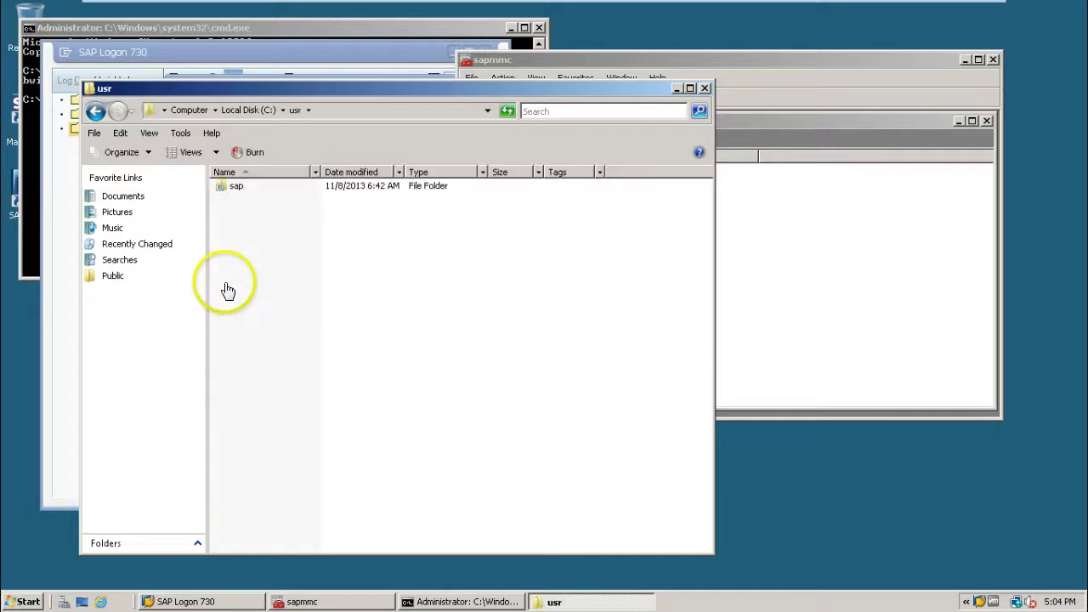
{"action": "double_click", "coordinate": [236, 187]}
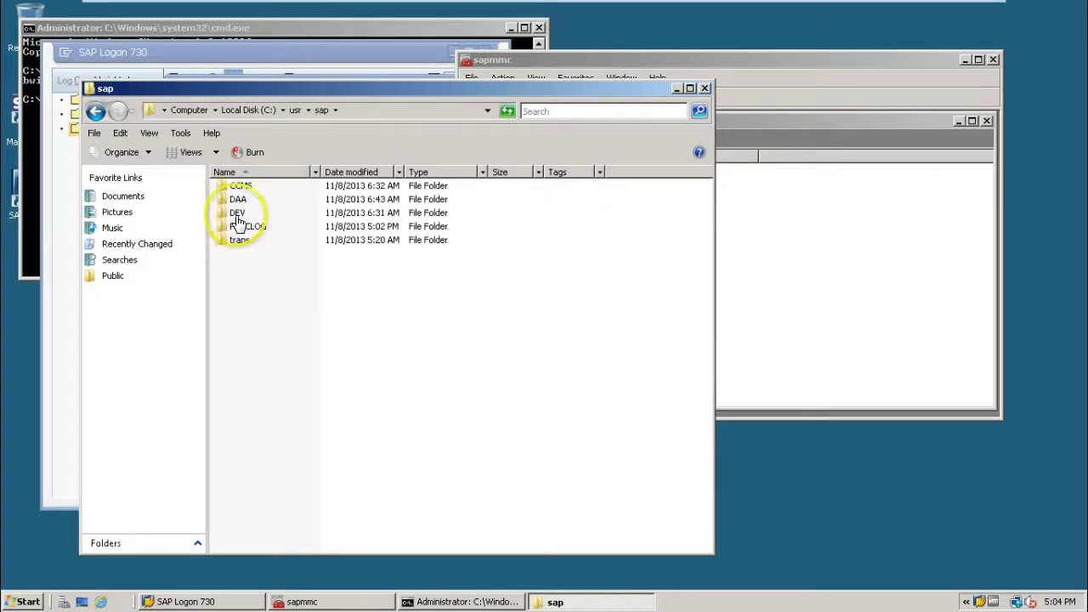
{"action": "left_click", "coordinate": [237, 213]}
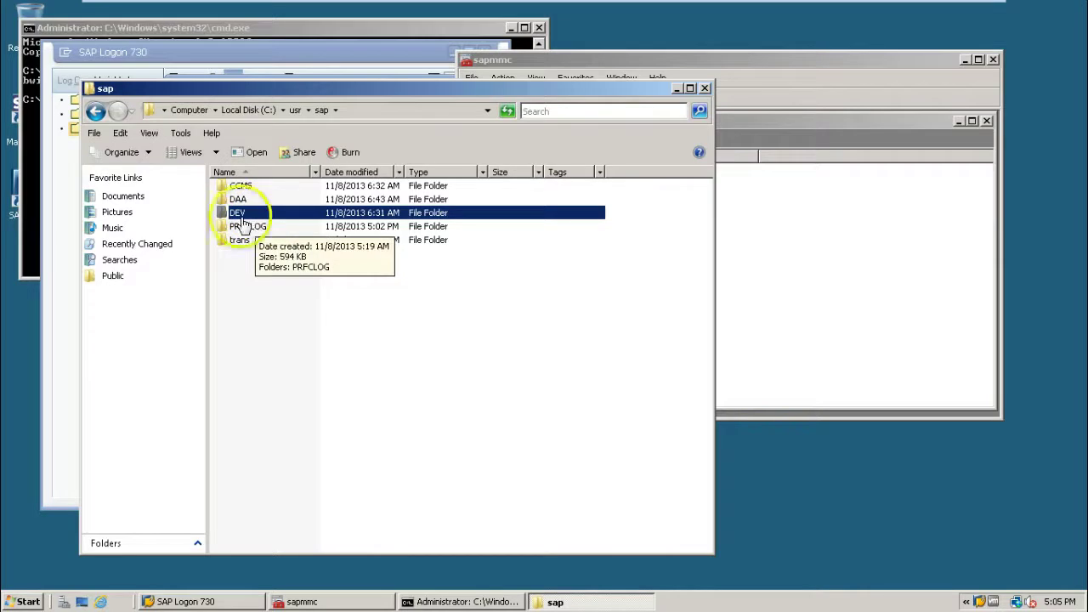
{"action": "left_click", "coordinate": [231, 218]}
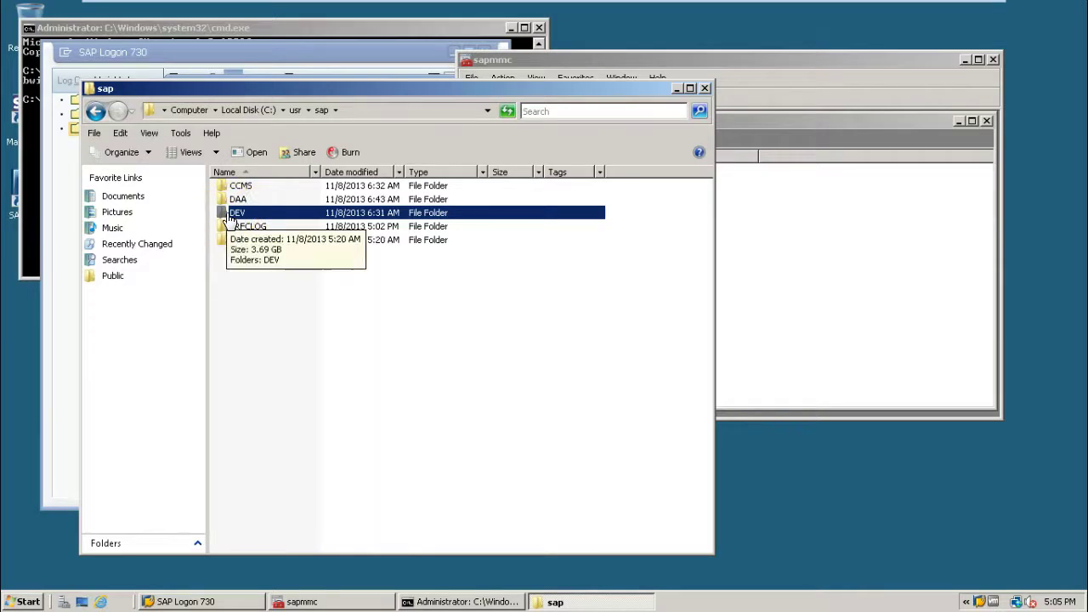
{"action": "double_click", "coordinate": [228, 216]}
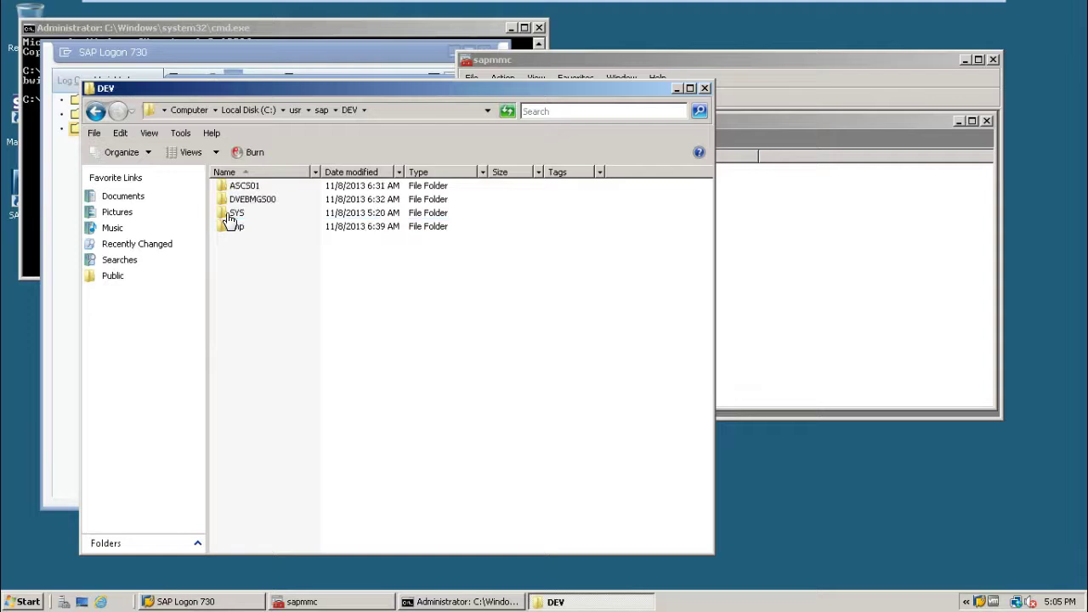
{"action": "left_click", "coordinate": [226, 202]}
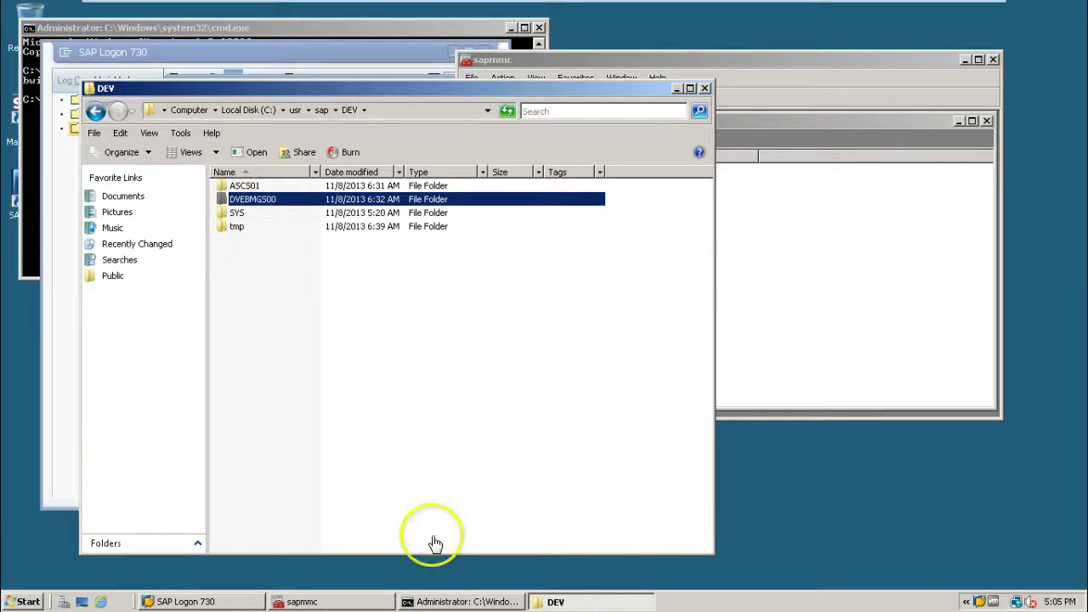
{"action": "left_click", "coordinate": [56, 186]}
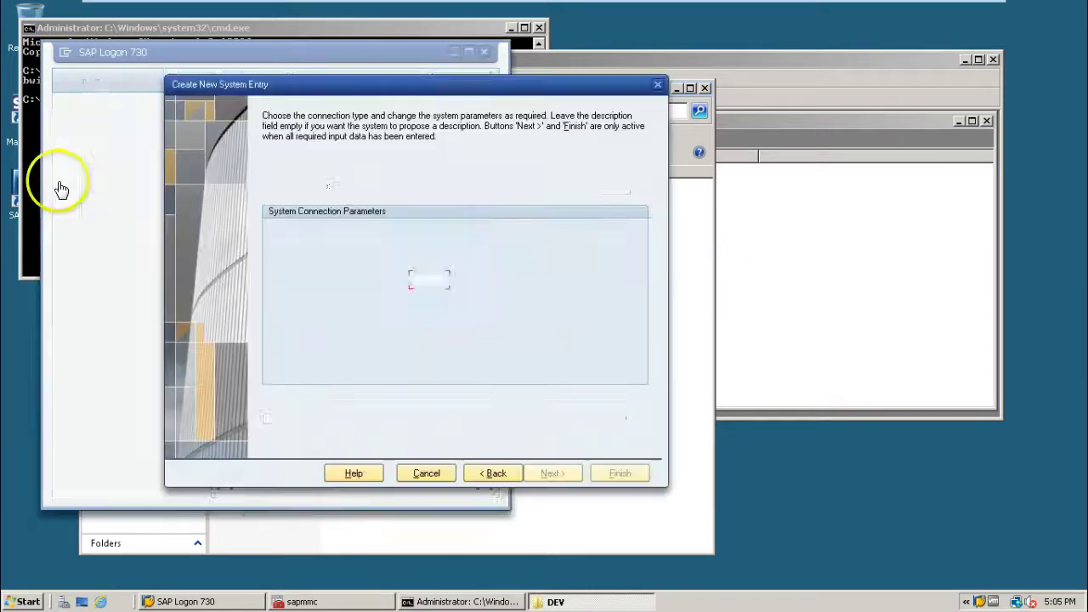
Step: Enter instance number 00 and system ID DEV, then finish the SAP BW 7.3 entry
{"action": "left_click", "coordinate": [430, 285]}
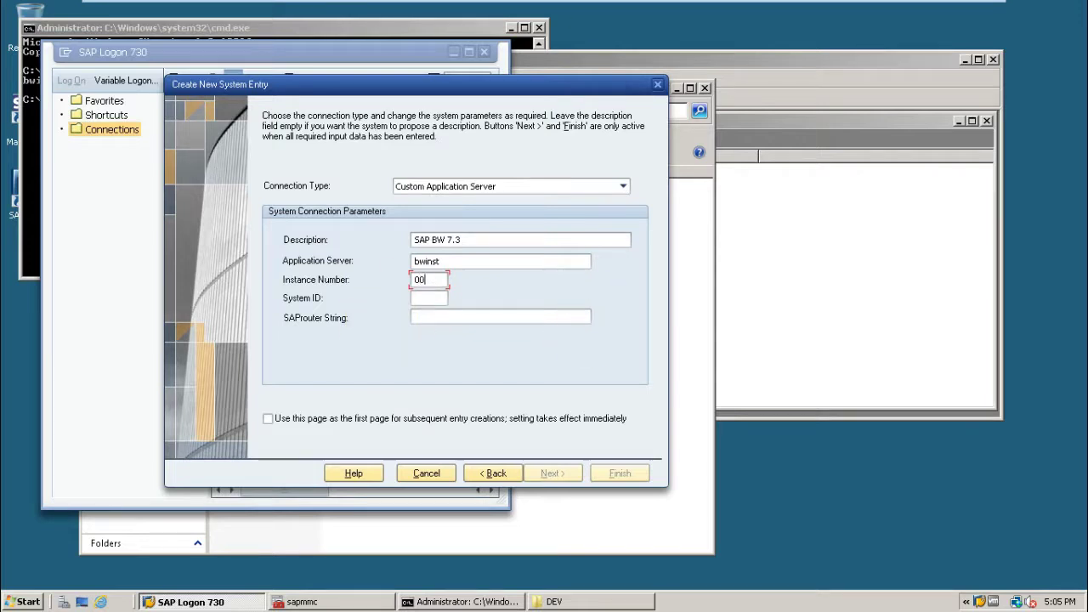
{"action": "left_click", "coordinate": [427, 300]}
{"action": "type", "text": "DEV"}
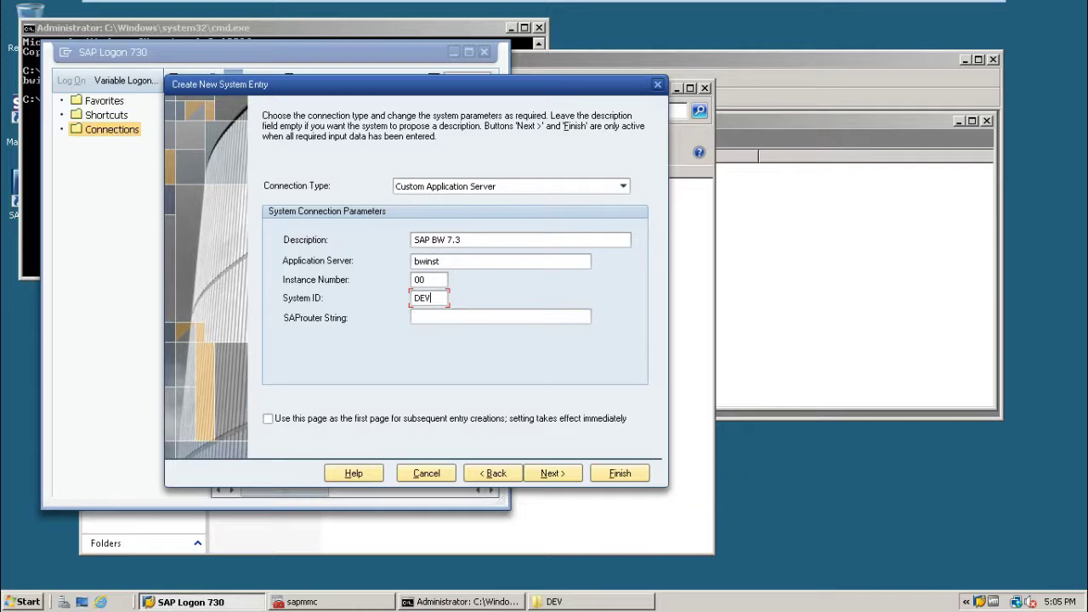
{"action": "left_click", "coordinate": [790, 323]}
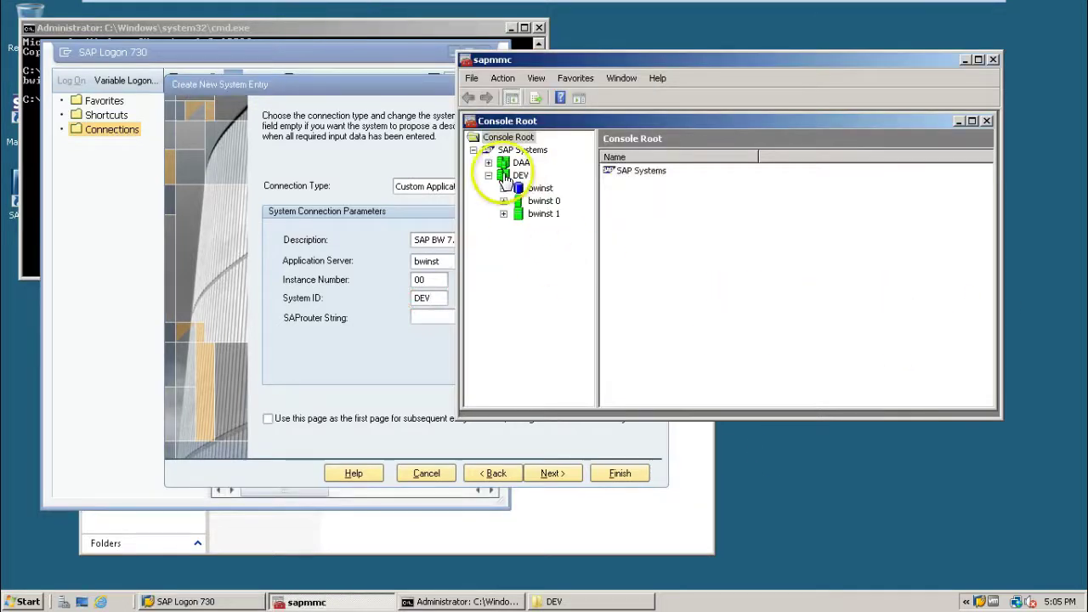
{"action": "left_click", "coordinate": [427, 361]}
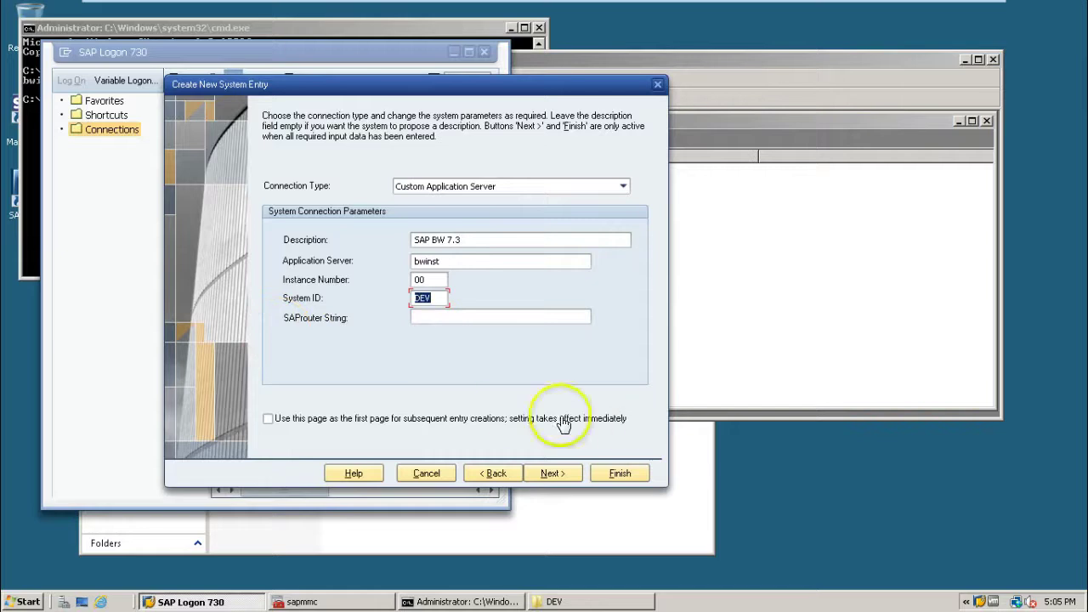
{"action": "left_click", "coordinate": [620, 479]}
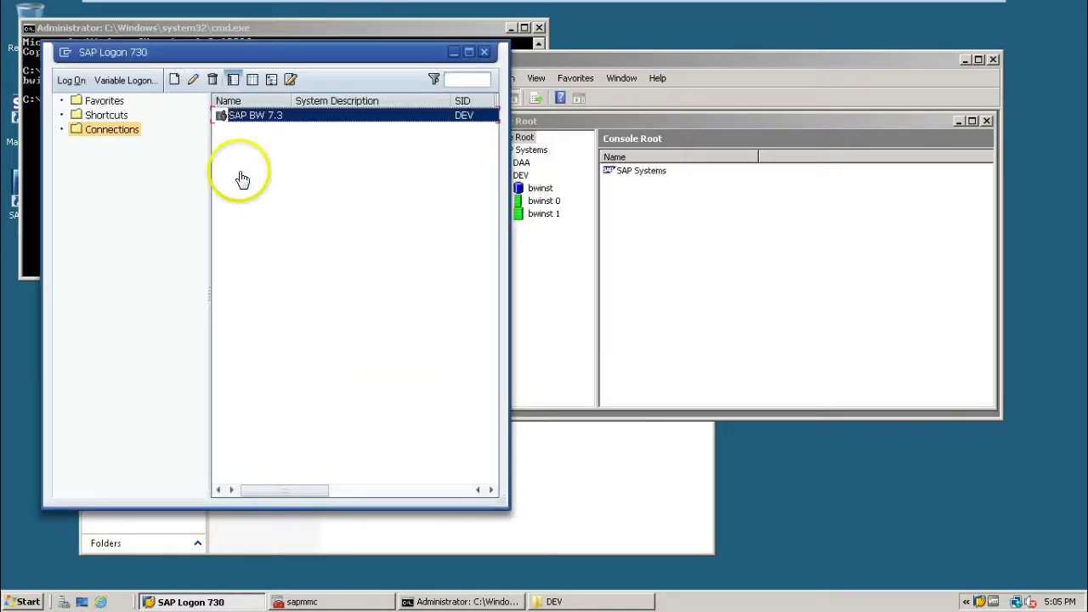
Step: Bring SAP Management Console forward and expand DEV's bwinst 0 to show Process List, Syslog and ICM
{"action": "double_click", "coordinate": [255, 119]}
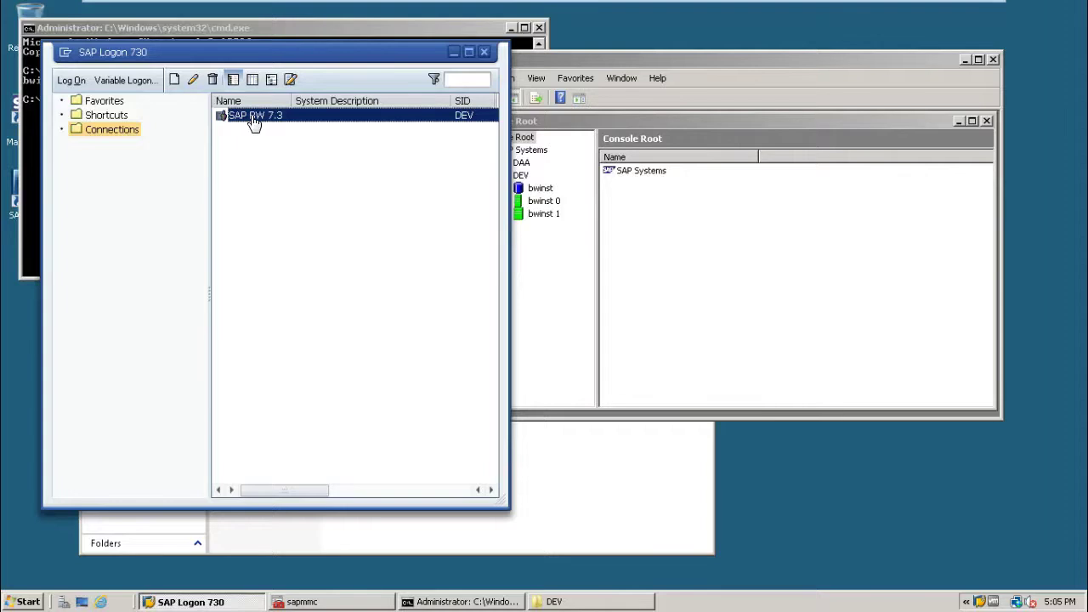
{"action": "left_click", "coordinate": [661, 56]}
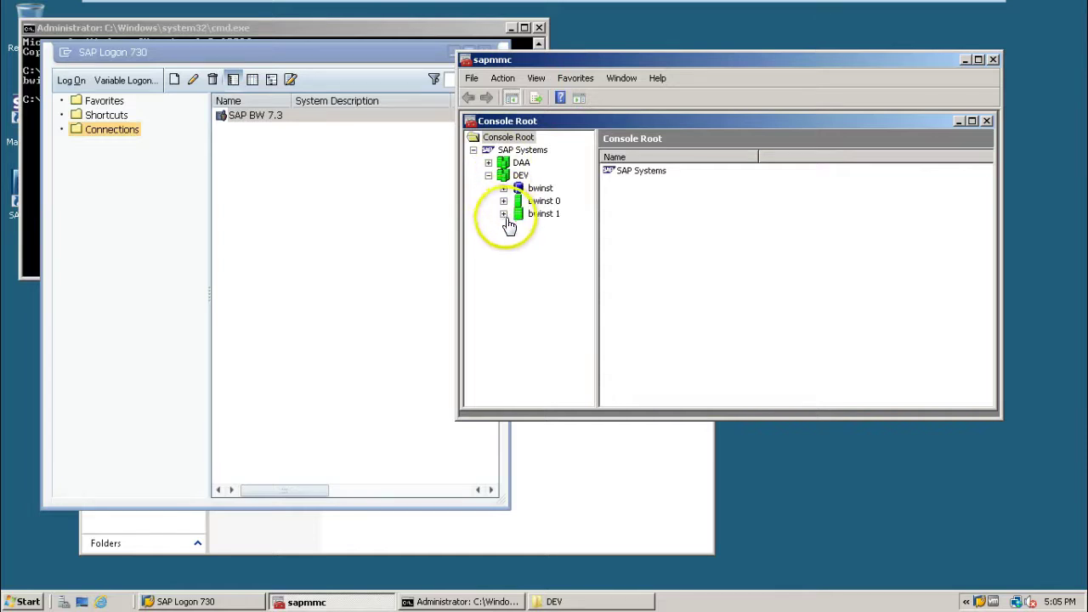
{"action": "left_click", "coordinate": [504, 201]}
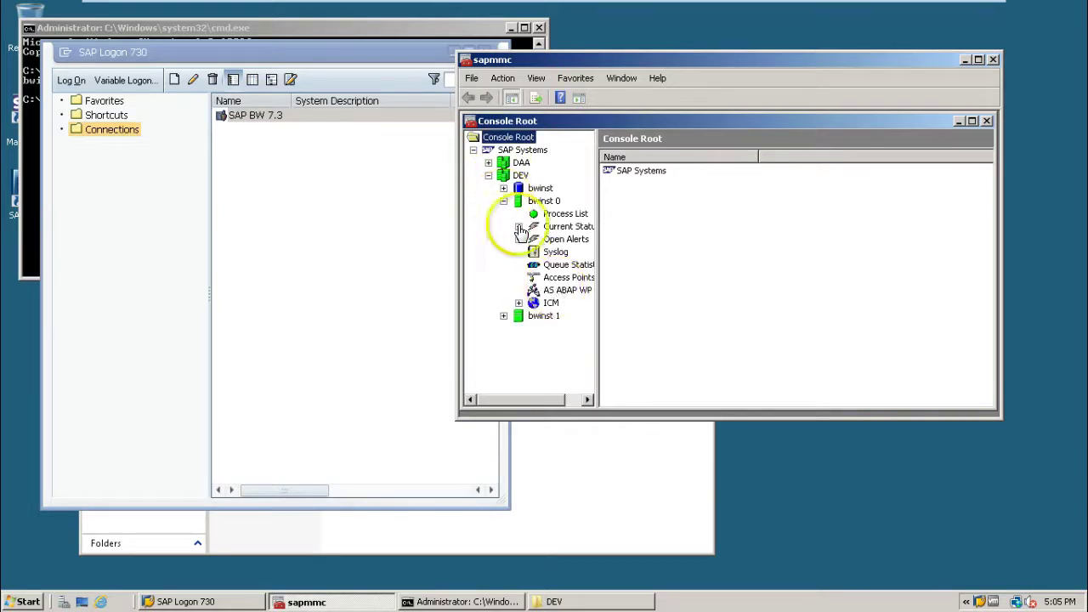
Step: View bwinst 0's AS ABAP work process table (16 waiting entries) with administrator credentials, then minimize sapmmc
{"action": "left_click", "coordinate": [558, 292]}
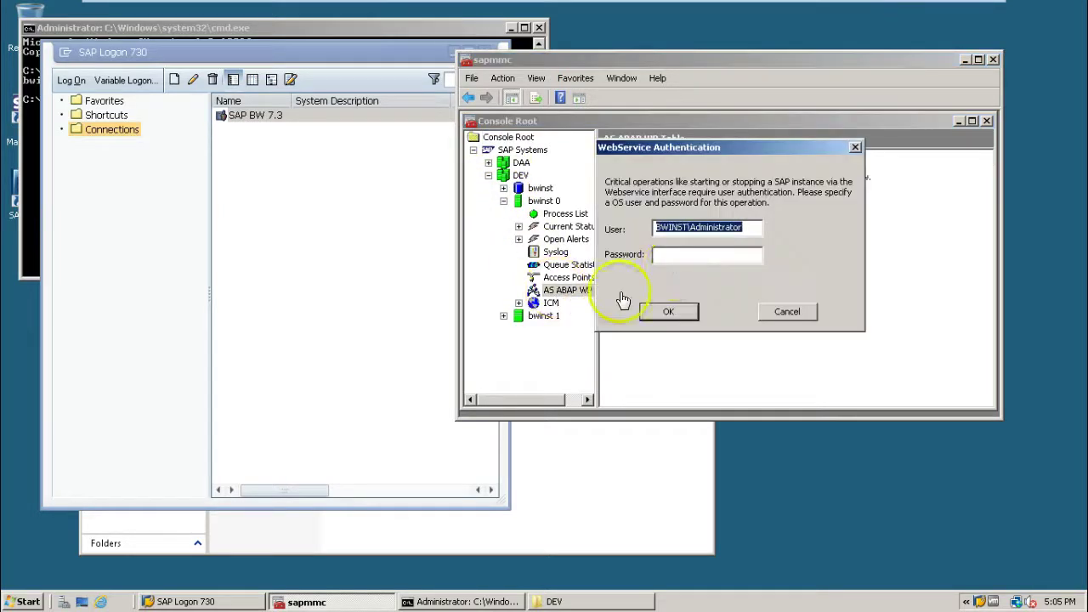
{"action": "left_click", "coordinate": [672, 260]}
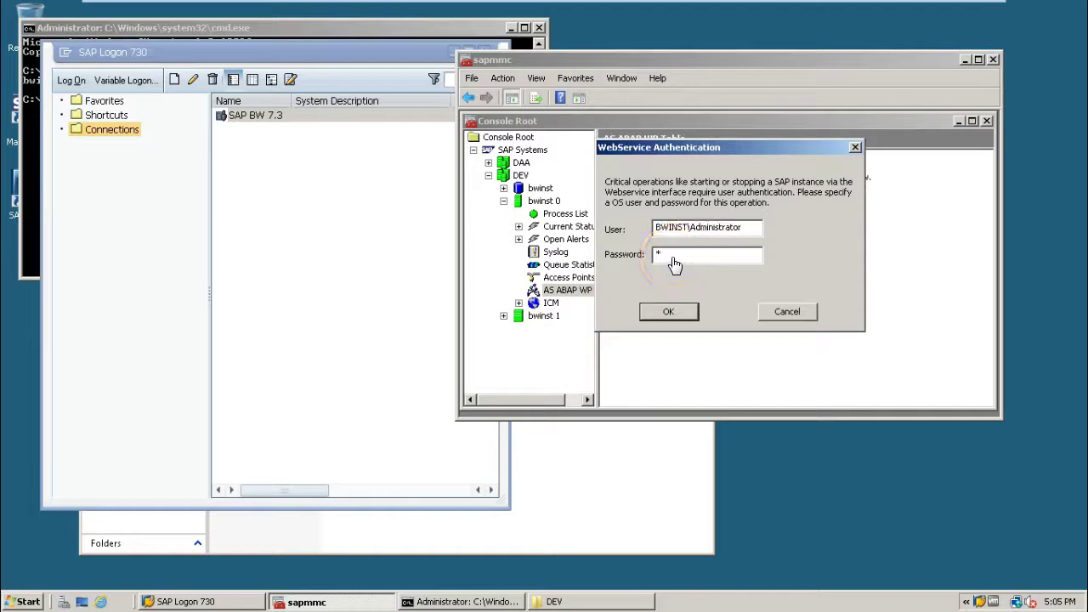
{"action": "key", "text": "Return"}
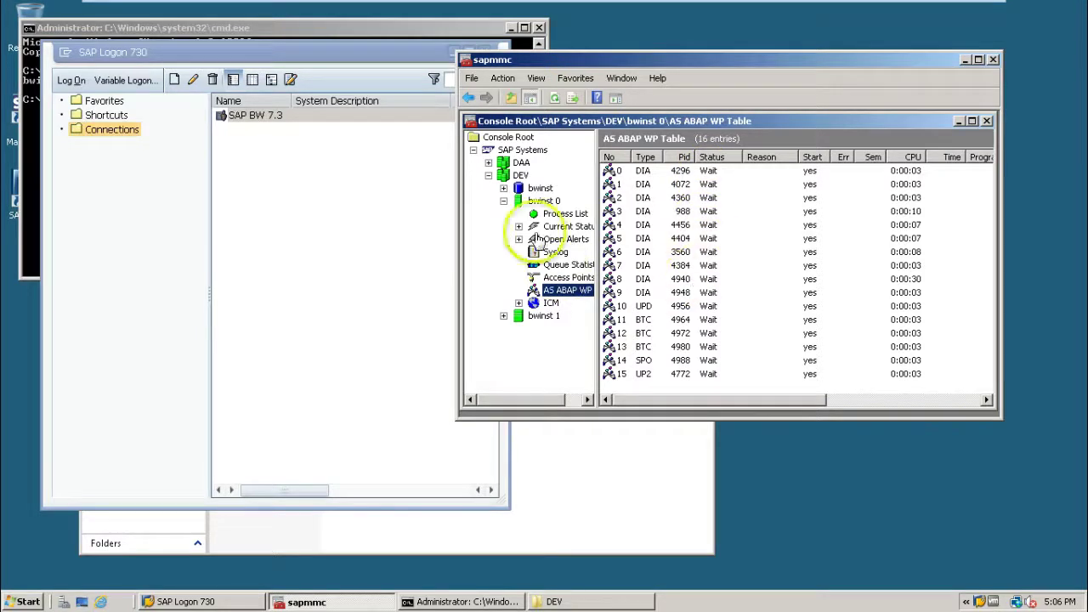
{"action": "left_click", "coordinate": [966, 61]}
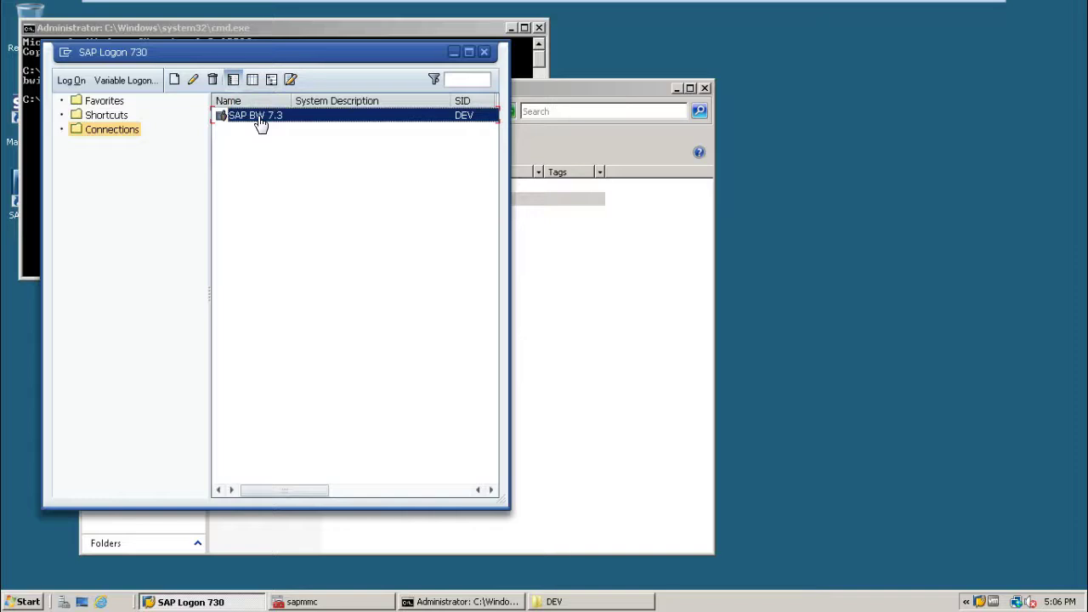
Step: Log on to SAP BW 7.3 in client 001 with the superuser's credentials
{"action": "double_click", "coordinate": [255, 116]}
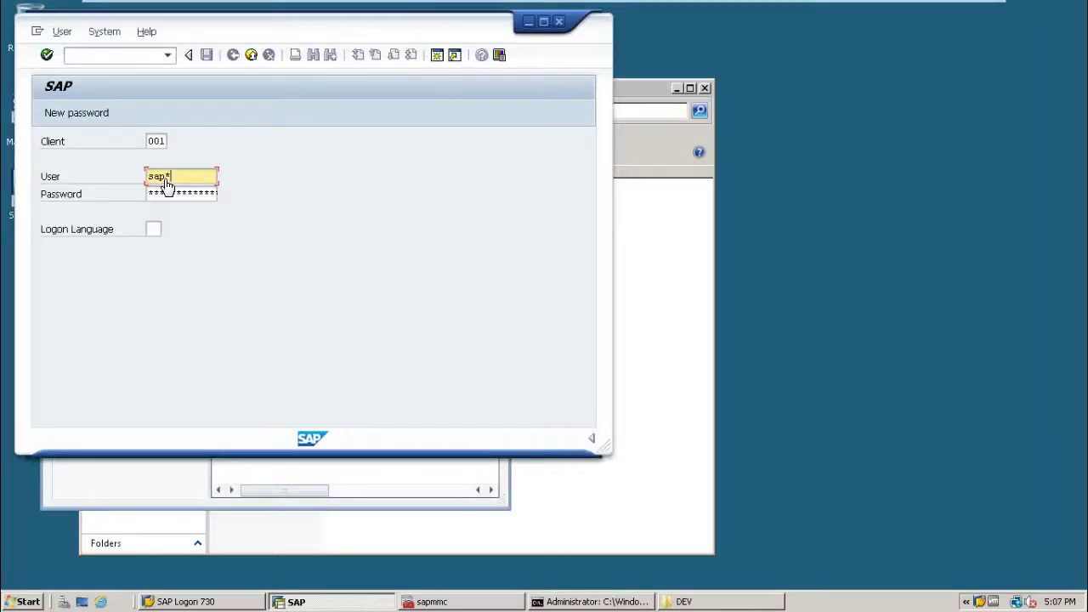
{"action": "key", "text": "Tab"}
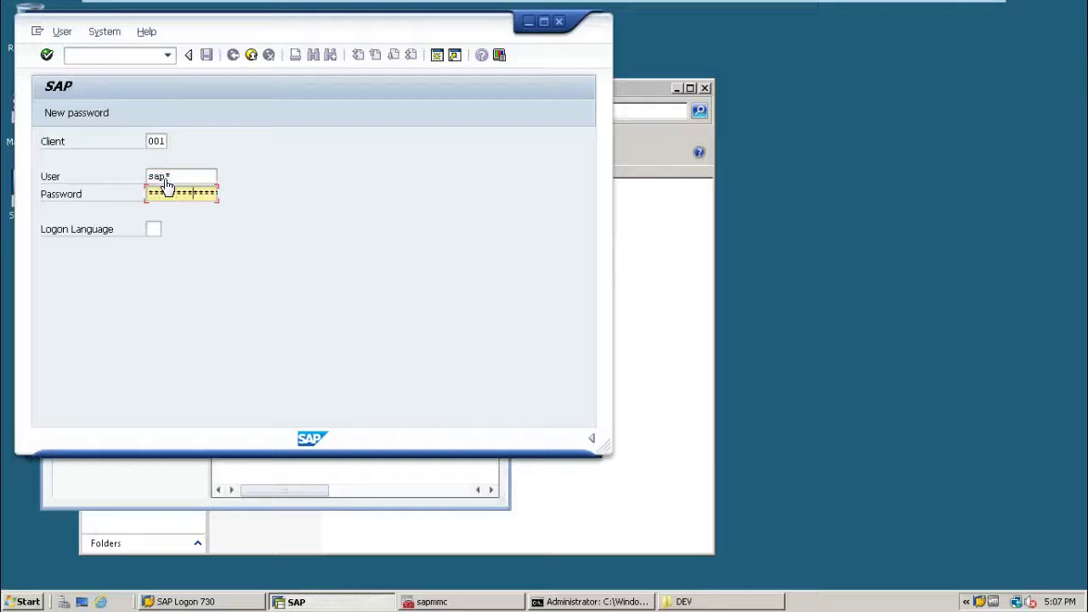
{"action": "key", "text": "Return"}
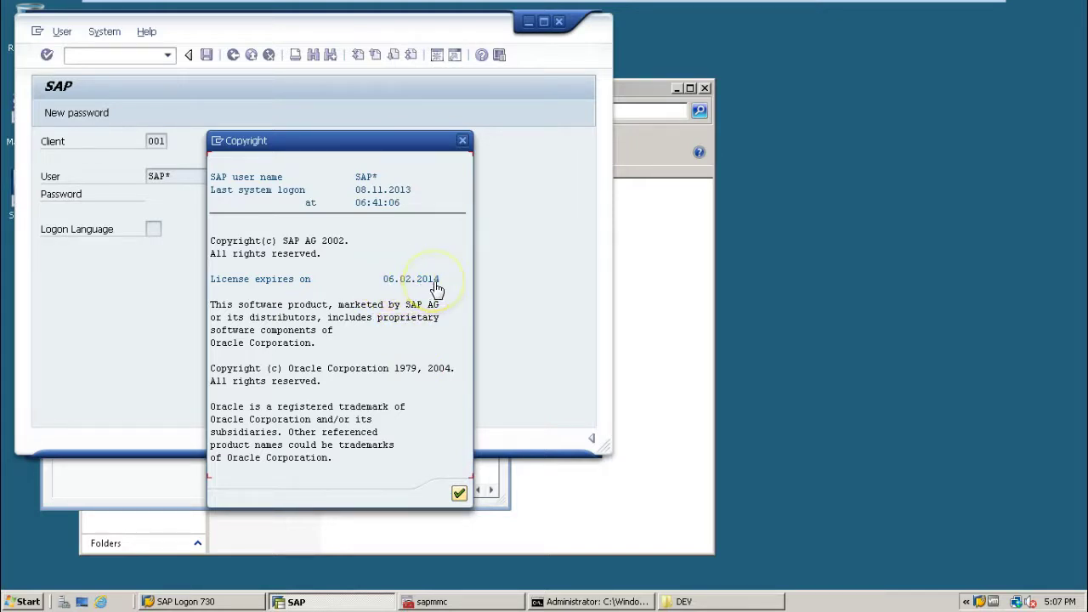
Step: Dismiss the copyright notice and run transaction SICK, which reports no errors
{"action": "left_click", "coordinate": [459, 494]}
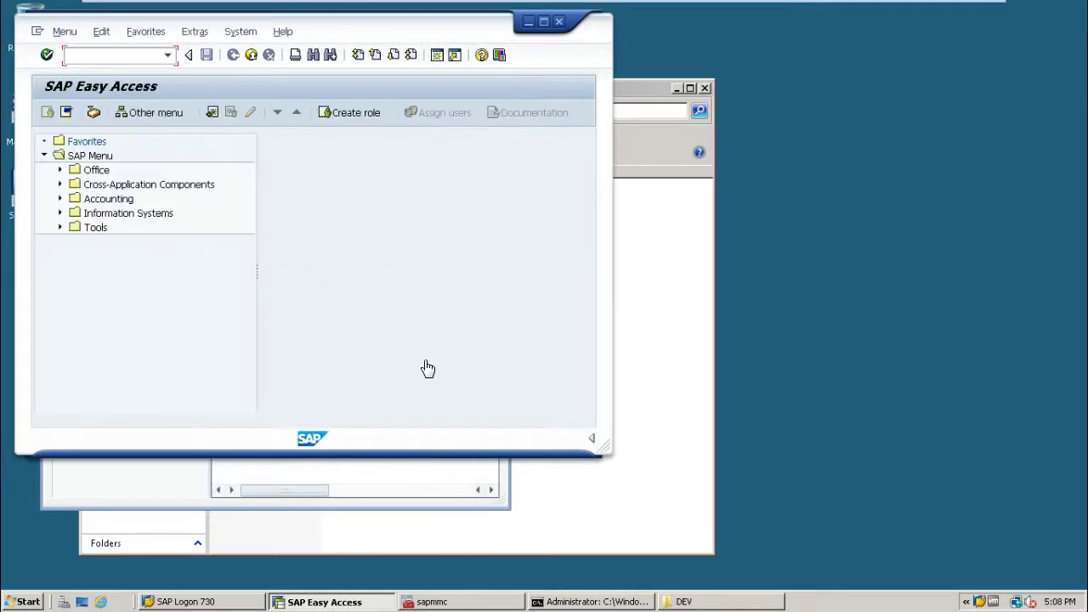
{"action": "left_click", "coordinate": [115, 58]}
{"action": "key", "text": "Return"}
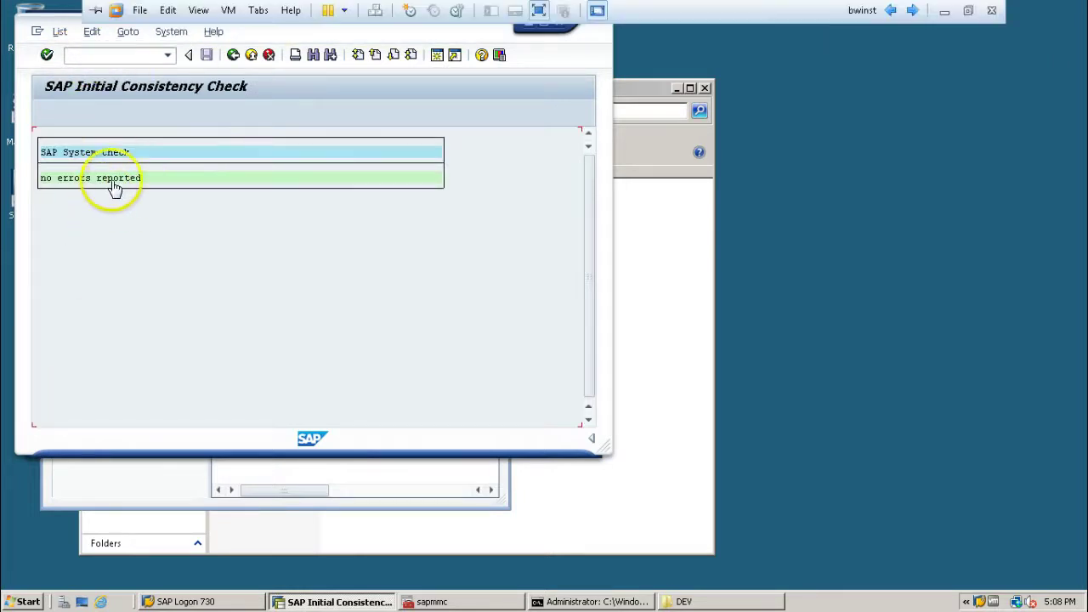
Step: Return from SICK to SAP Easy Access and run transaction STMS for system DEV
{"action": "left_click", "coordinate": [145, 61]}
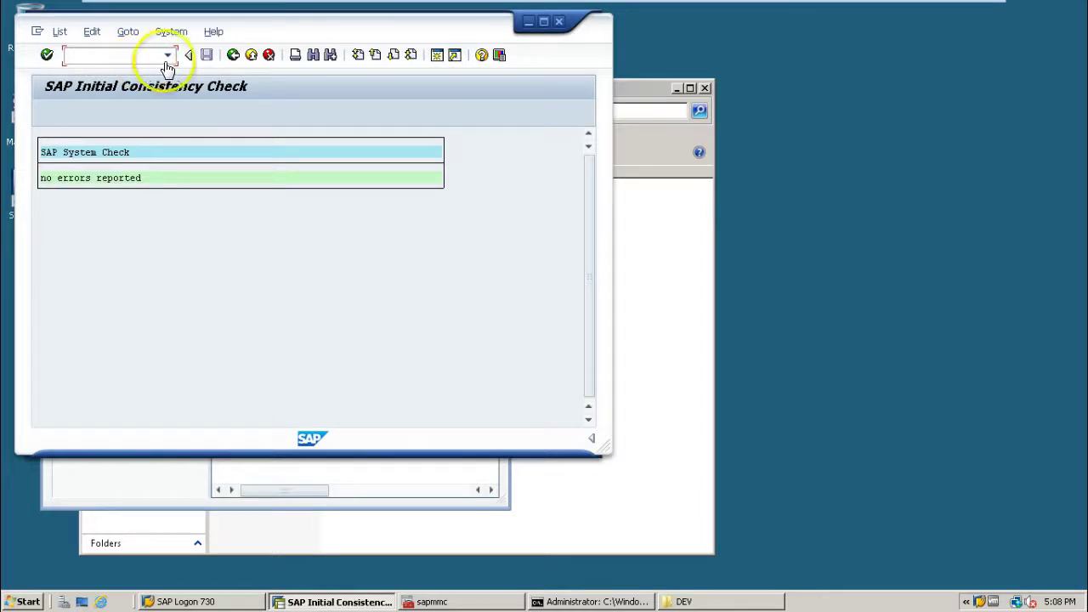
{"action": "left_click", "coordinate": [177, 36]}
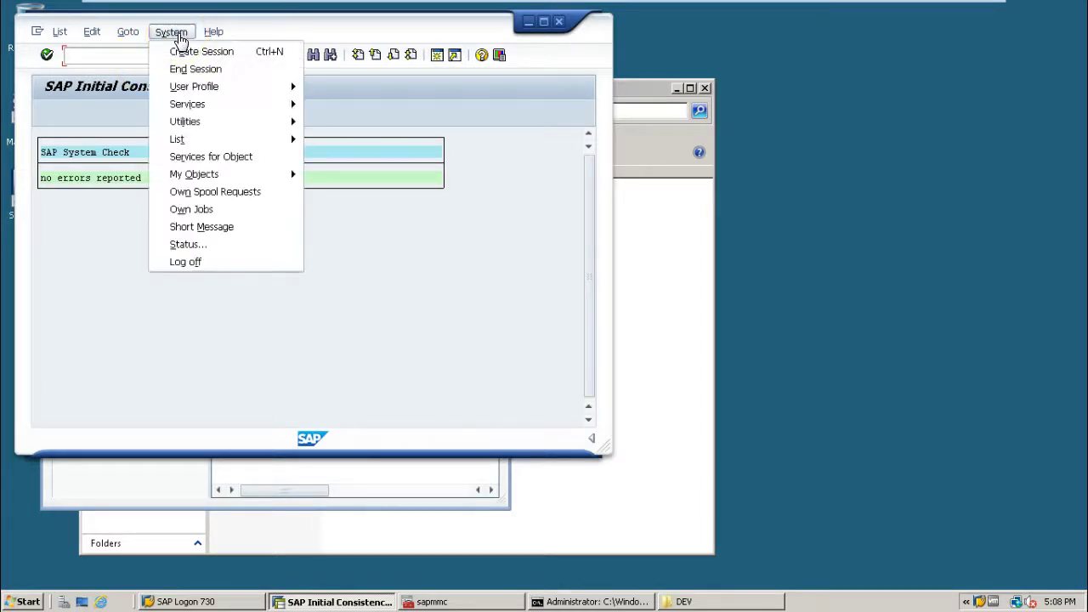
{"action": "left_click", "coordinate": [194, 315]}
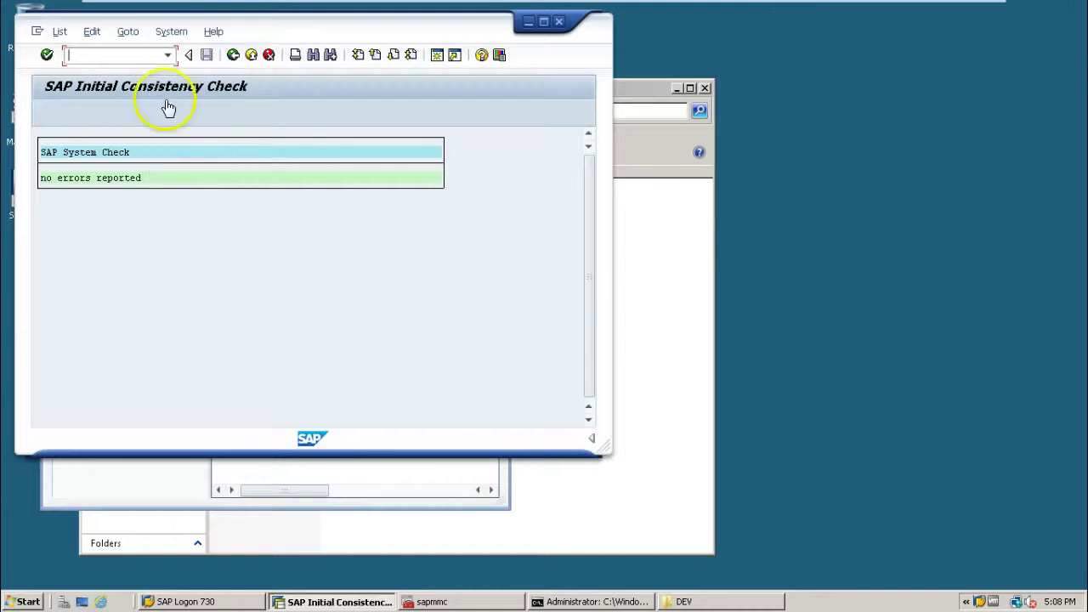
{"action": "left_click", "coordinate": [168, 55]}
{"action": "left_click", "coordinate": [119, 64]}
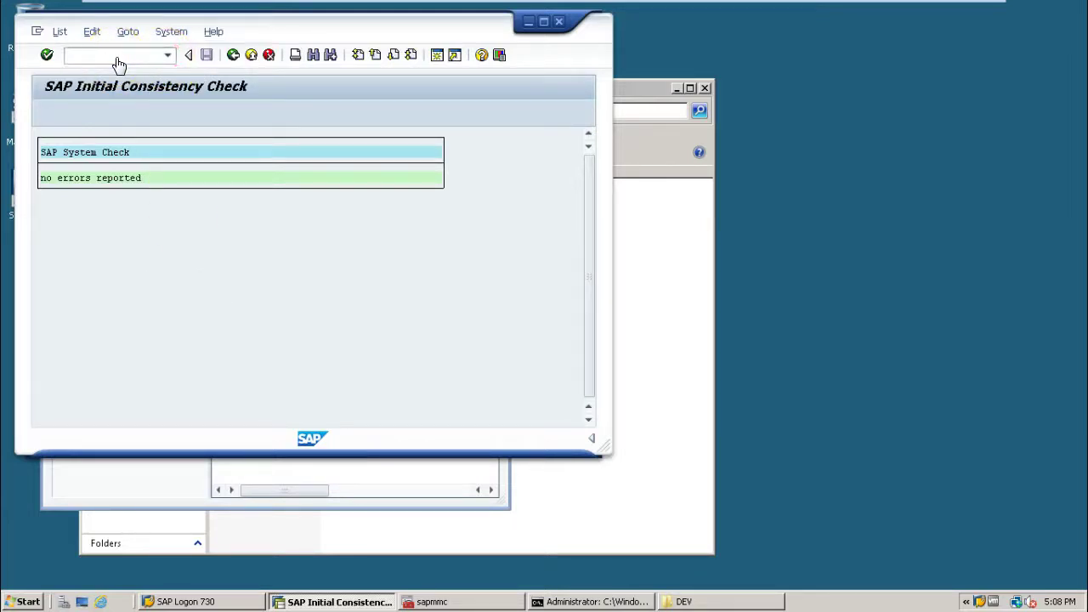
{"action": "key", "text": "Return"}
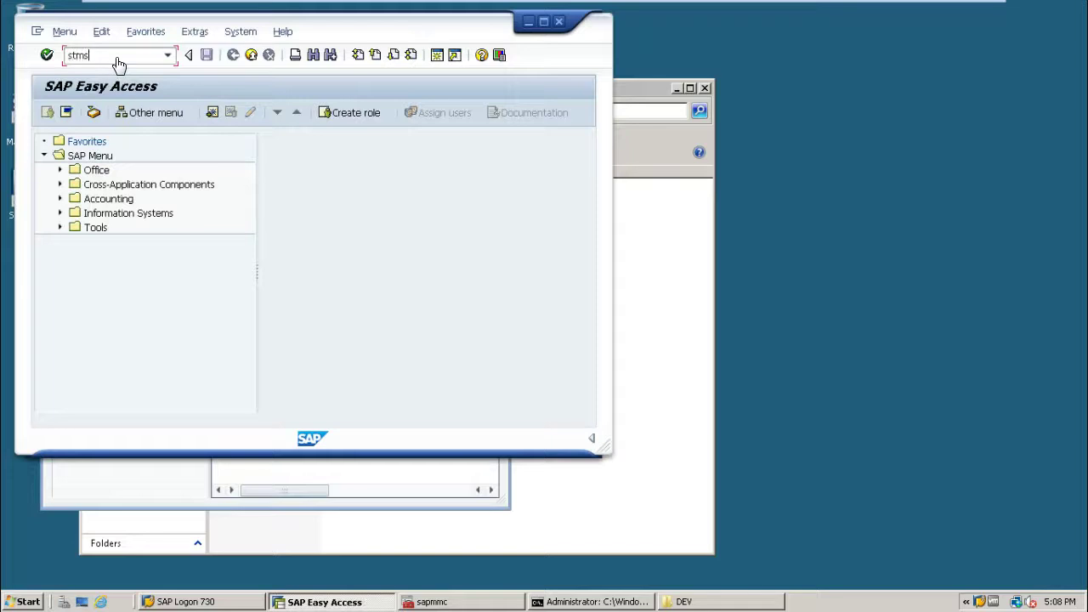
{"action": "key", "text": "Return"}
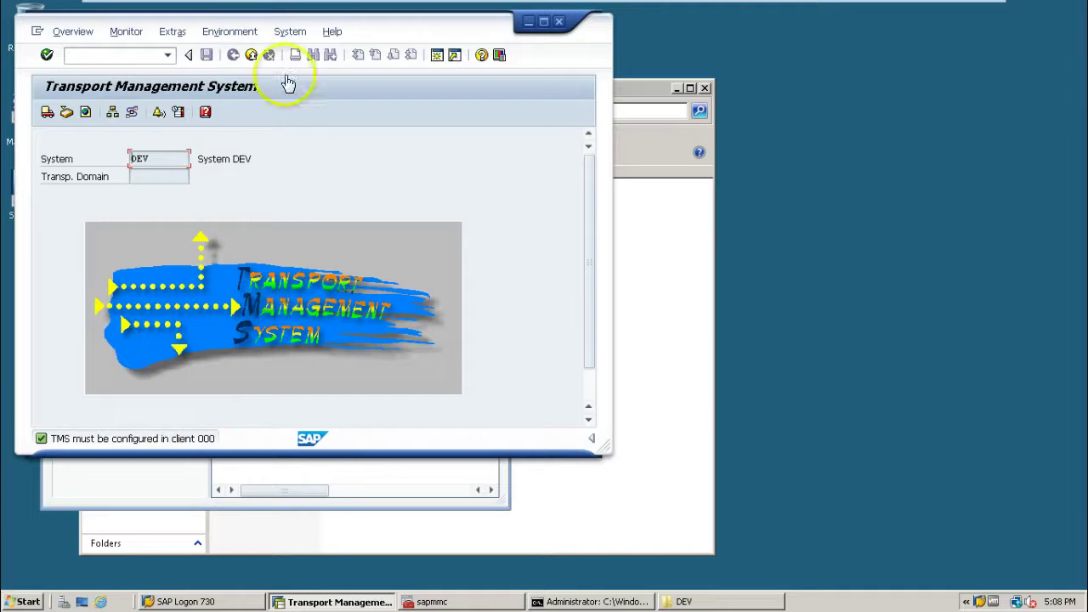
Step: Log off the current SAP session, confirming with Yes
{"action": "left_click", "coordinate": [290, 32]}
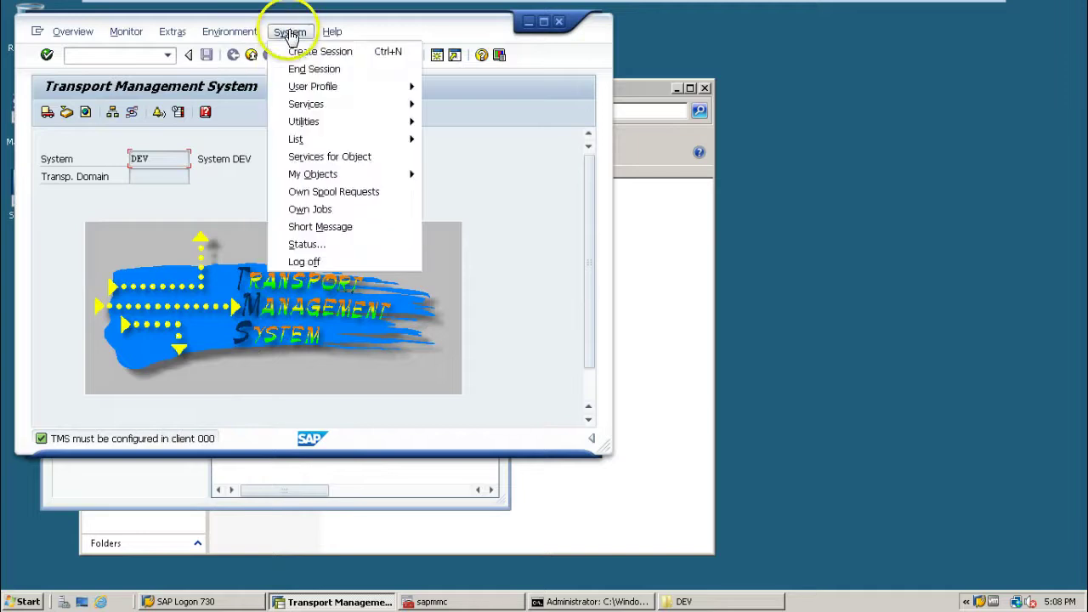
{"action": "left_click", "coordinate": [297, 265]}
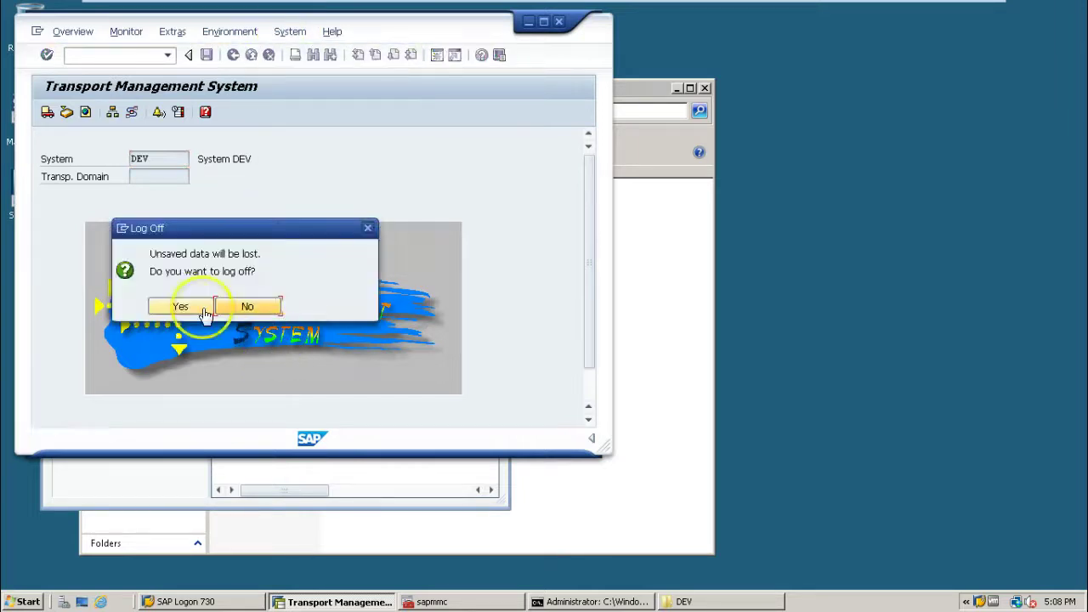
{"action": "left_click", "coordinate": [206, 314]}
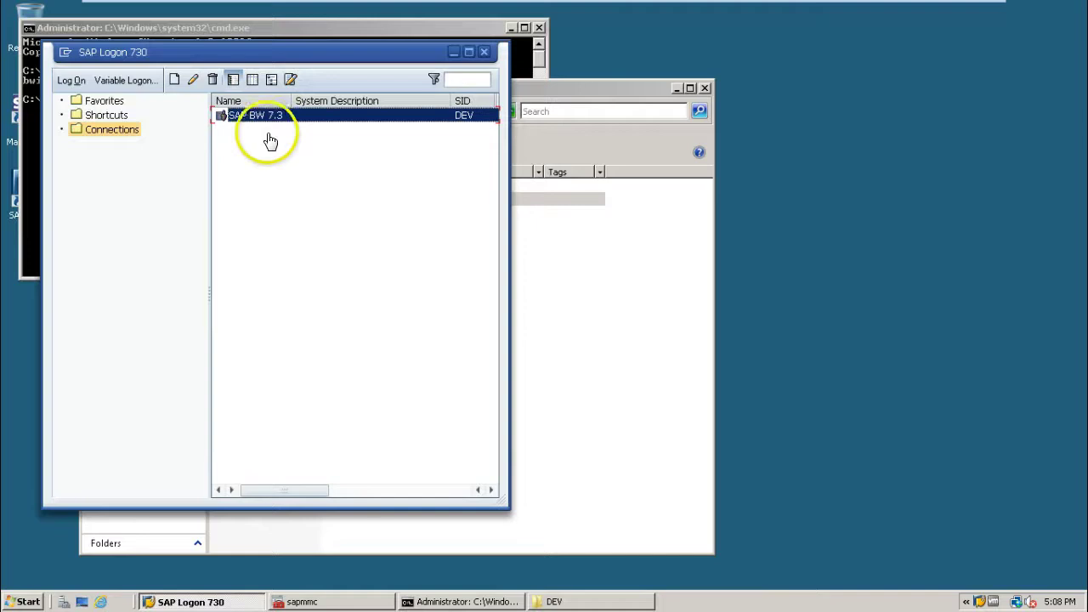
Step: Log back on to SAP BW 7.3 in client 000 as the administrator user and dismiss the copyright notice
{"action": "left_click", "coordinate": [268, 122]}
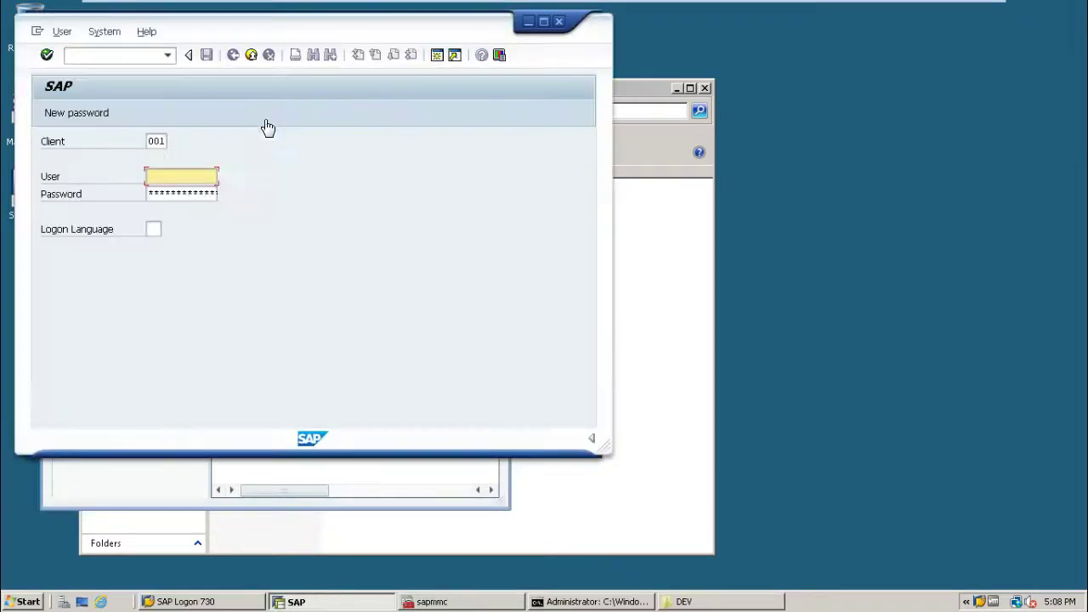
{"action": "left_click", "coordinate": [258, 175]}
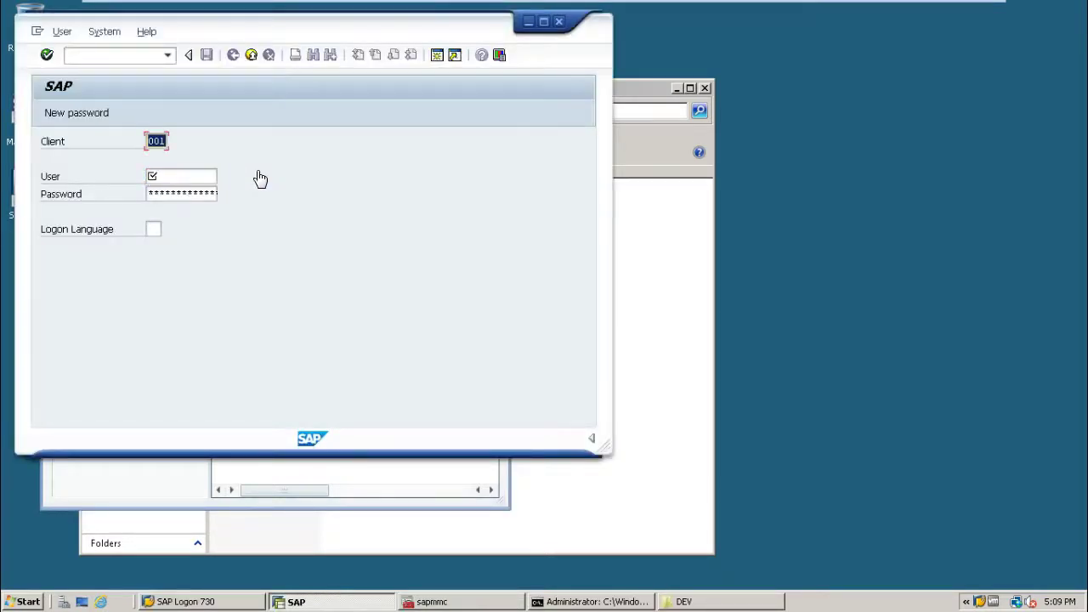
{"action": "type", "text": "000"}
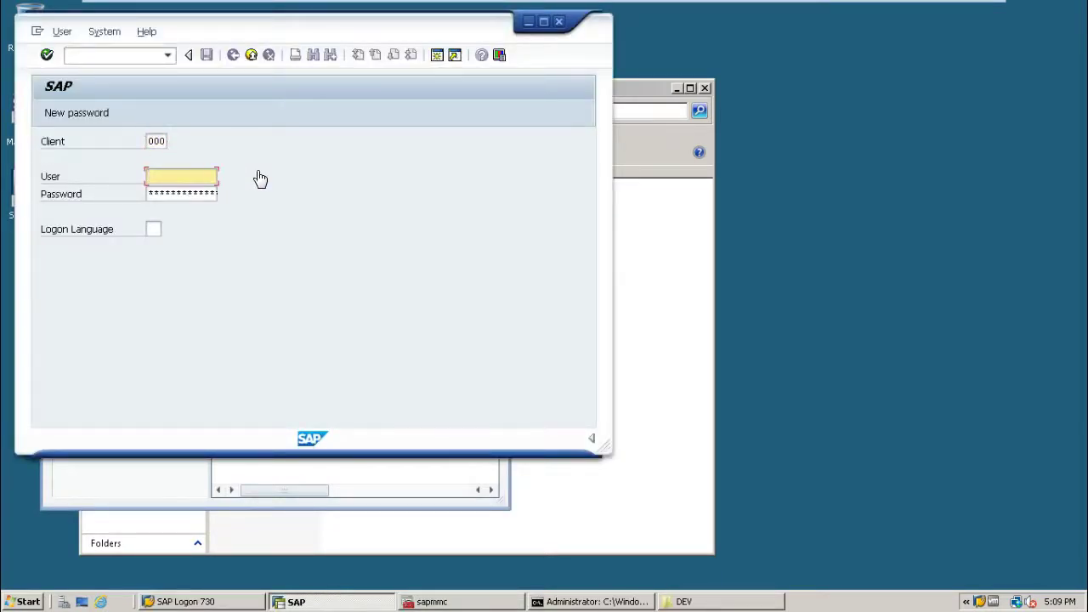
{"action": "type", "text": "s"}
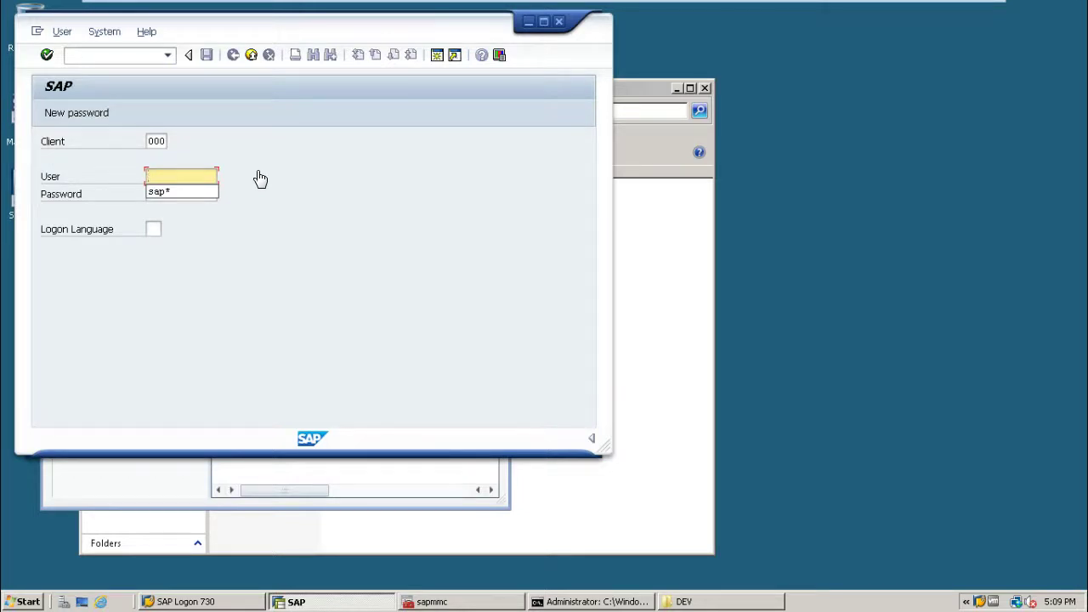
{"action": "type", "text": "ddic"}
{"action": "key", "text": "Tab"}
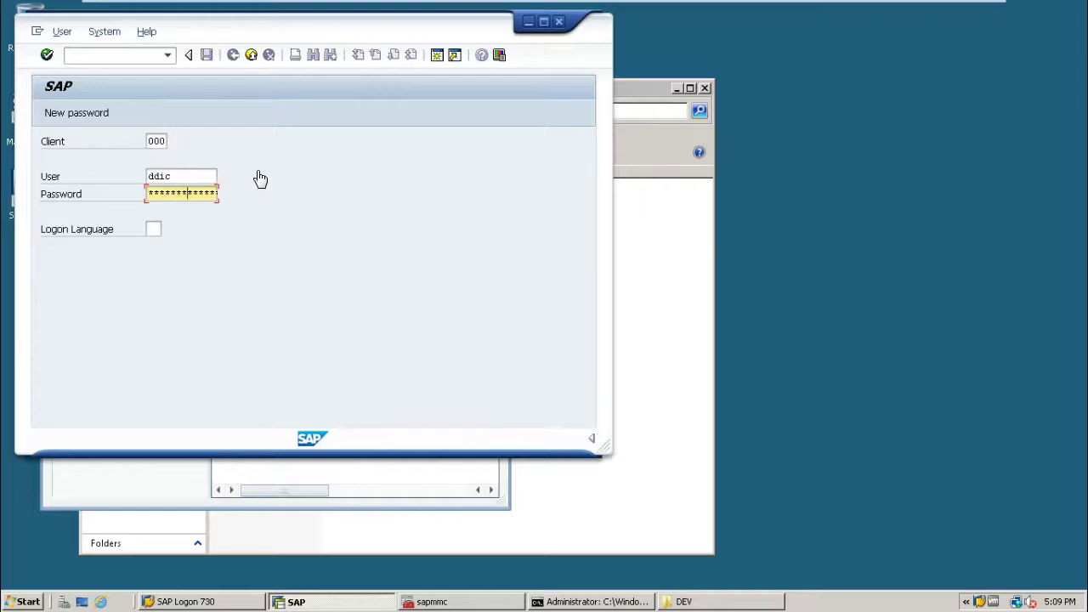
{"action": "key", "text": "Return"}
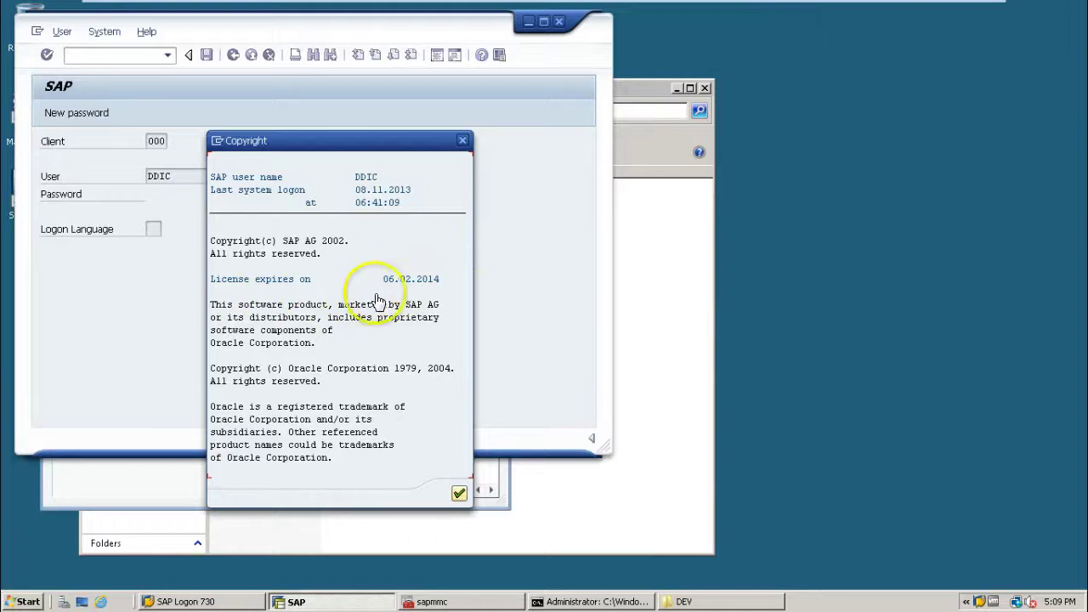
{"action": "left_click", "coordinate": [460, 493]}
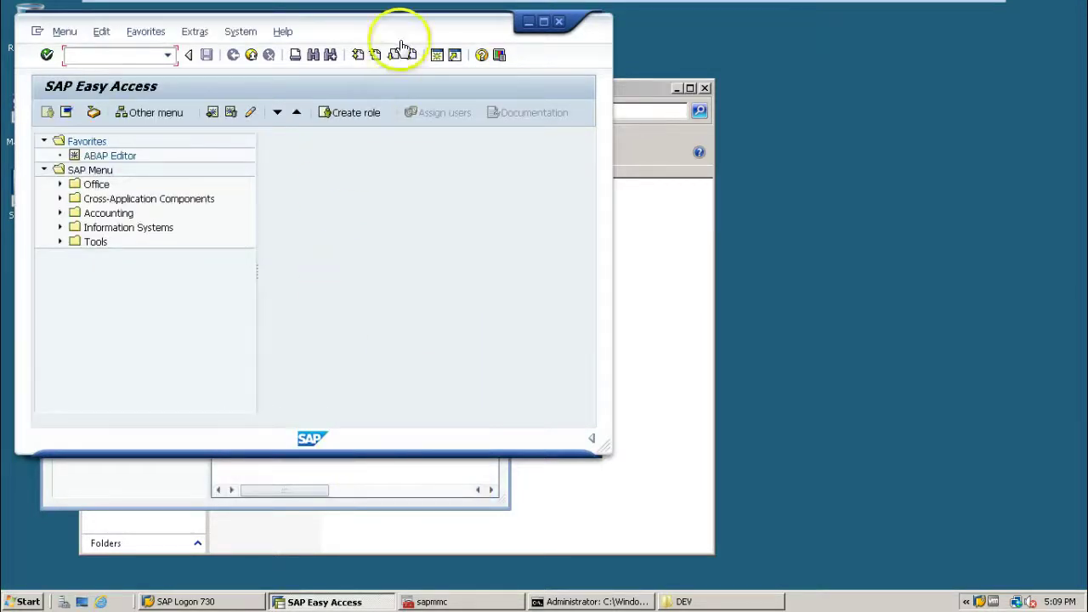
Step: Run STMS and save the proposed transport domain DOMAIN_DEV for system DEV
{"action": "left_click_drag", "start_coordinate": [416, 39], "coordinate": [434, 44]}
{"action": "left_click_drag", "start_coordinate": [582, 141], "coordinate": [595, 158]}
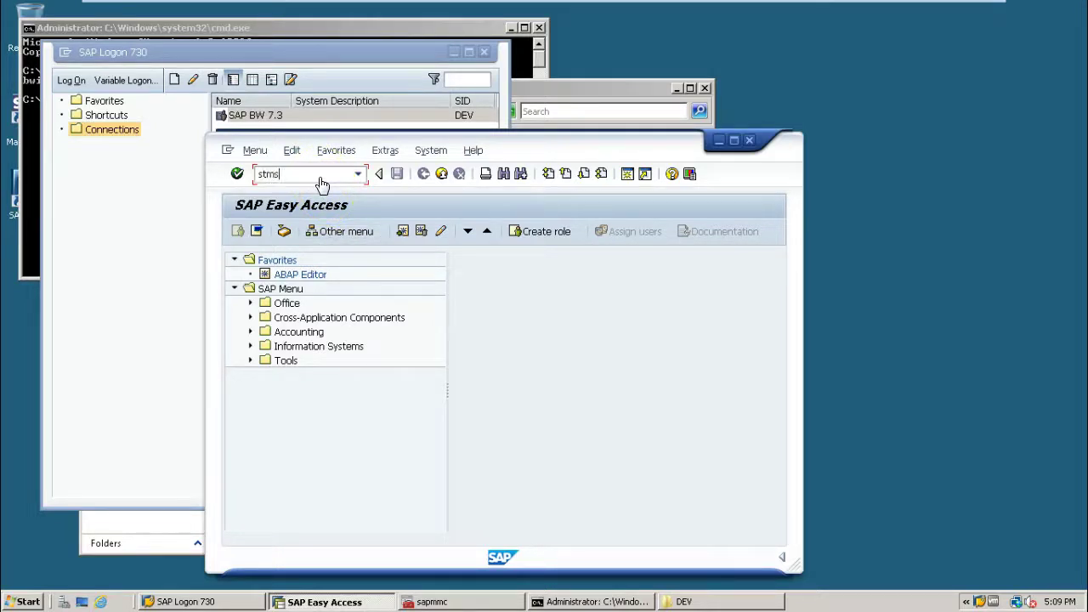
{"action": "key", "text": "Return"}
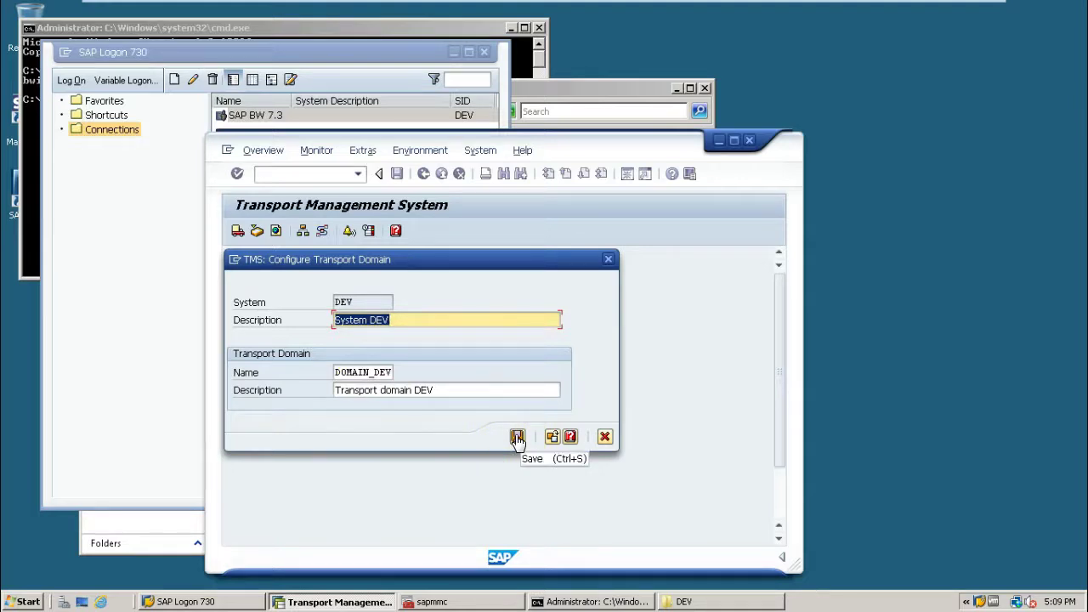
{"action": "left_click", "coordinate": [517, 437]}
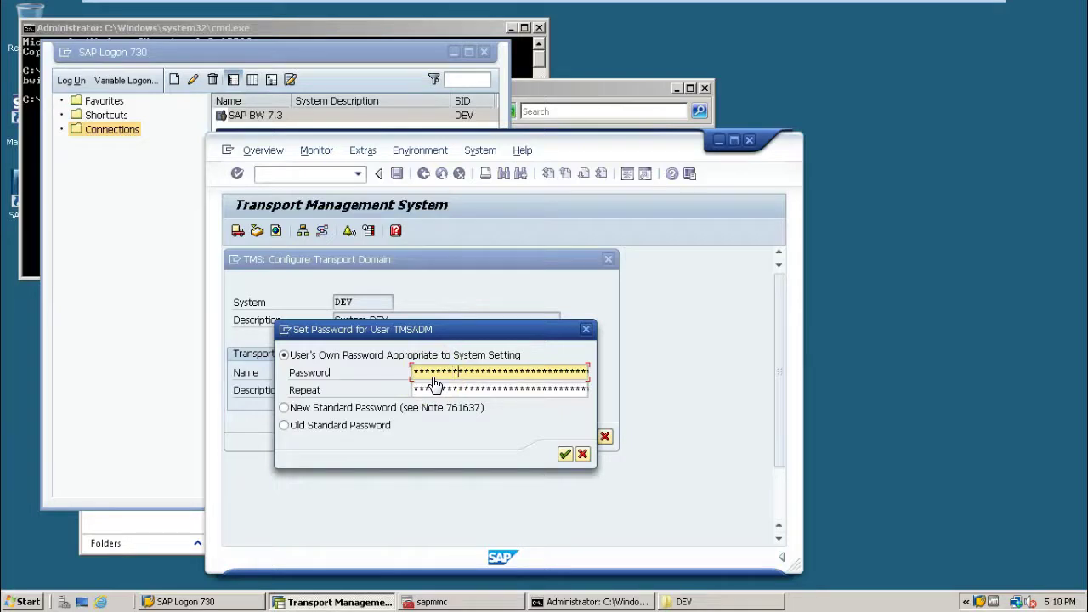
Step: Enter and repeat the TMSADM transport user's password and confirm it
{"action": "key", "text": "Tab"}
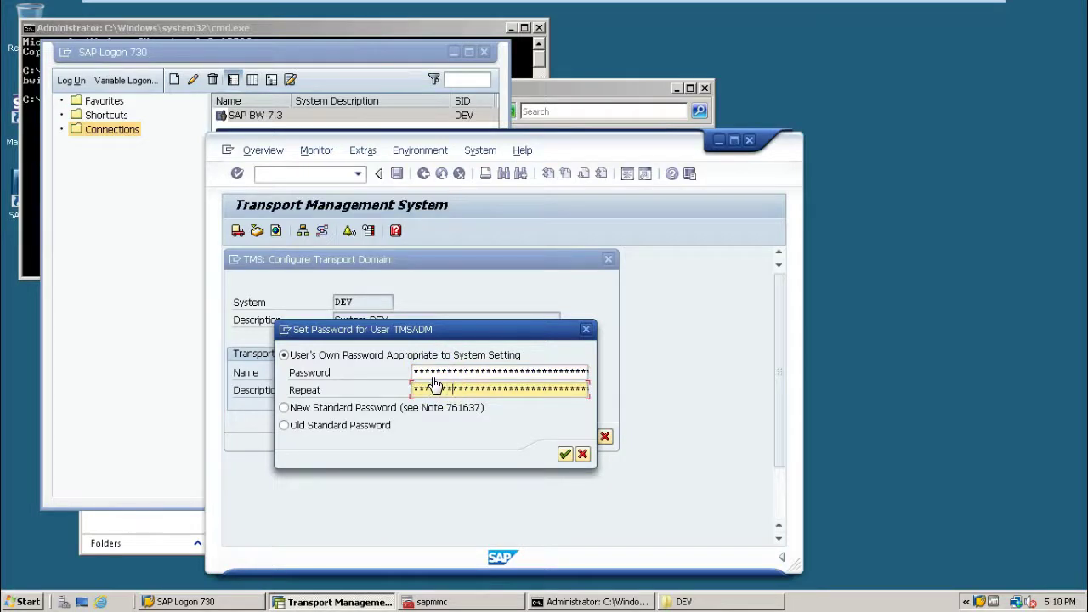
{"action": "key", "text": "Return"}
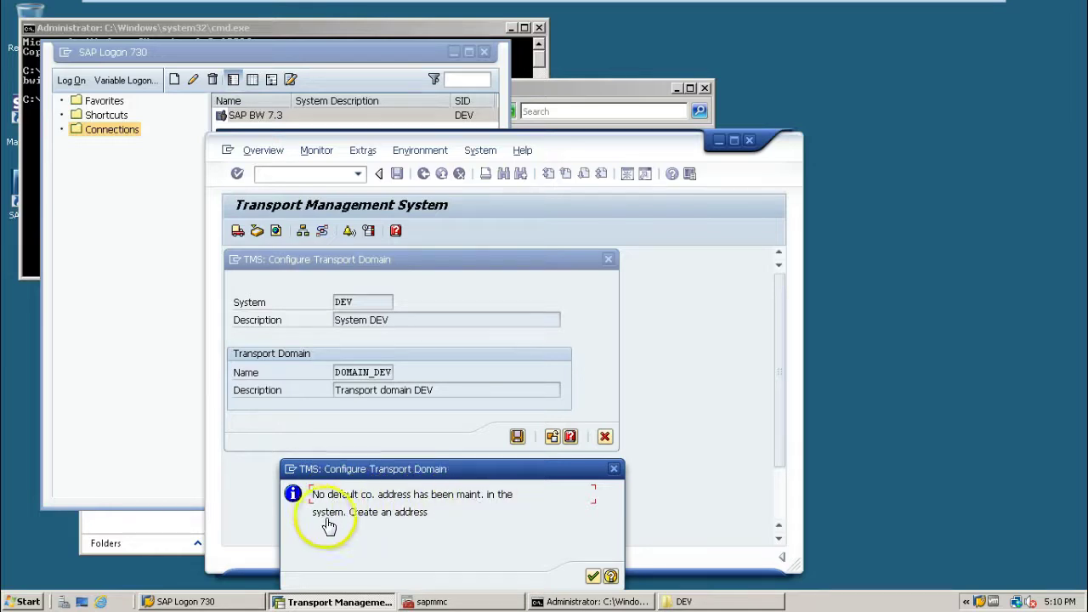
Step: Acknowledge the missing-address notice and enter company name 'ABC Ltd', correcting its last letter
{"action": "left_click", "coordinate": [594, 578]}
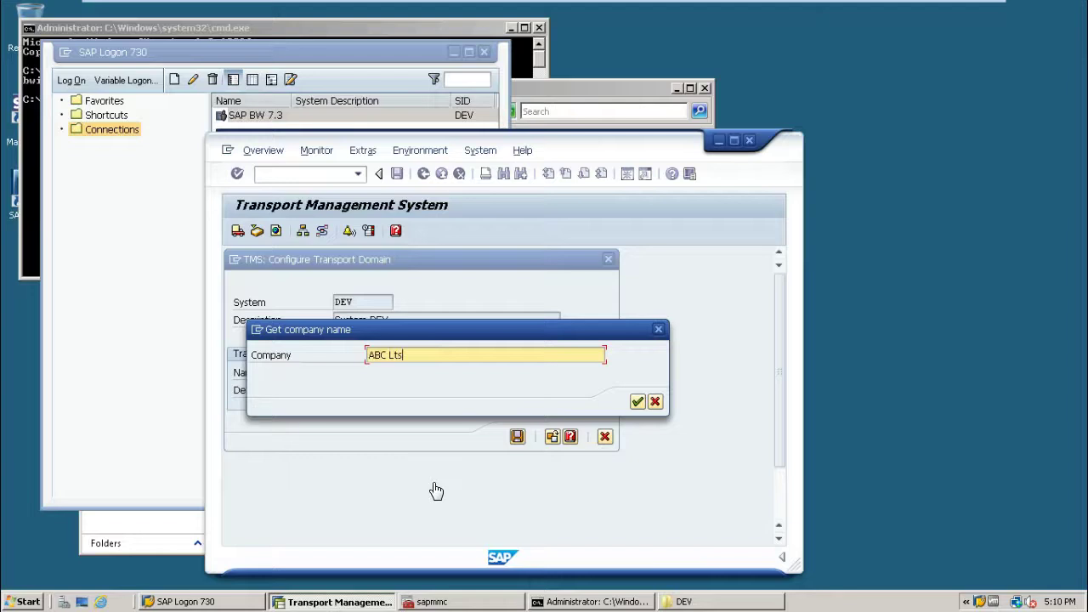
{"action": "key", "text": "BackSpace"}
{"action": "type", "text": "d"}
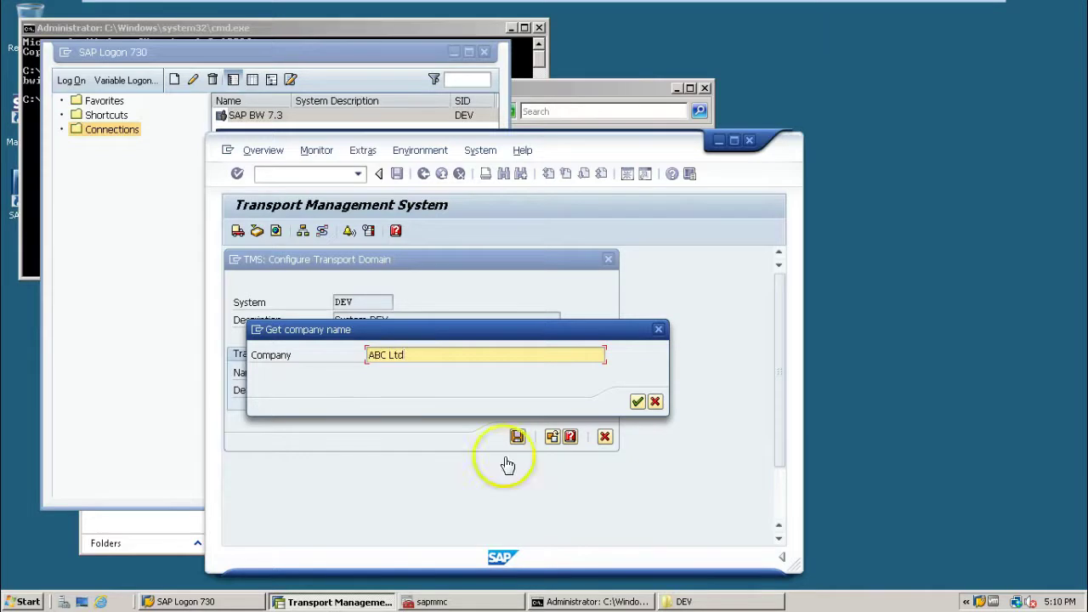
{"action": "left_click", "coordinate": [636, 403]}
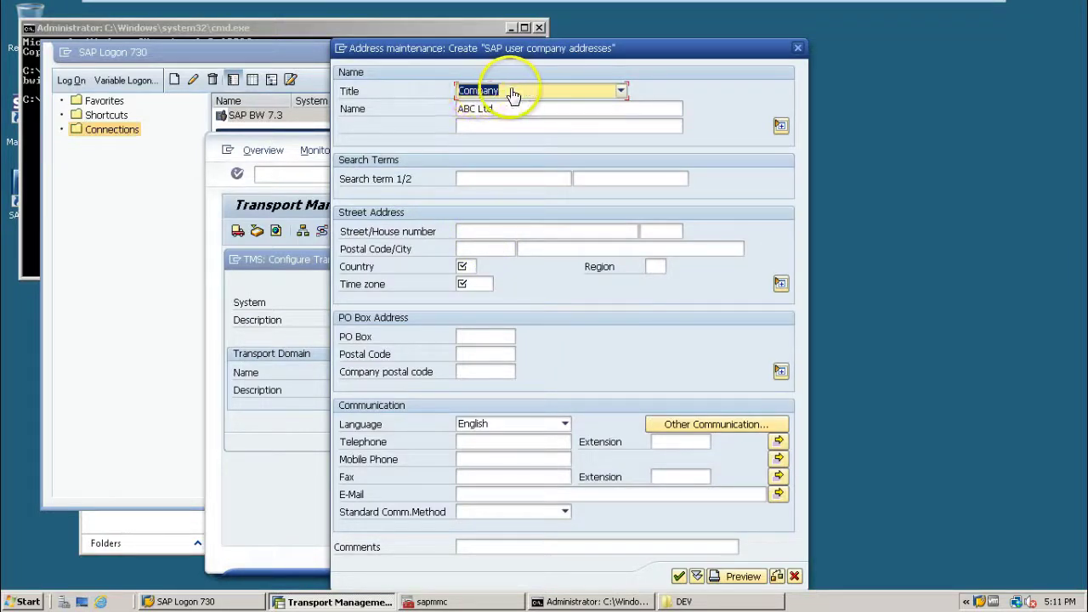
Step: Give ABC Ltd's address country IN and time zone INDIA, then save it
{"action": "left_click", "coordinate": [467, 269]}
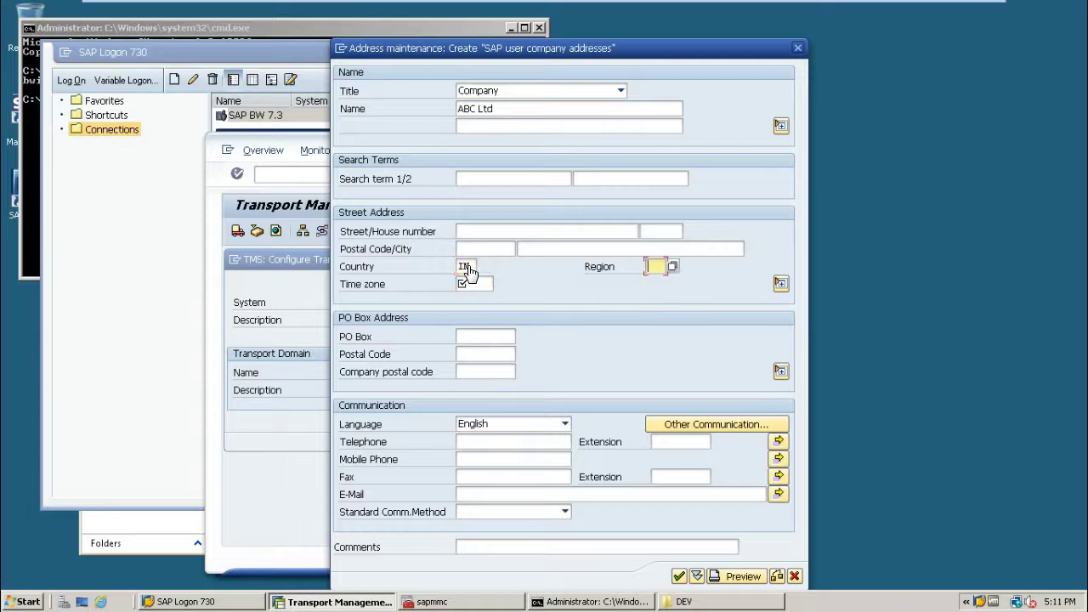
{"action": "key", "text": "Tab"}
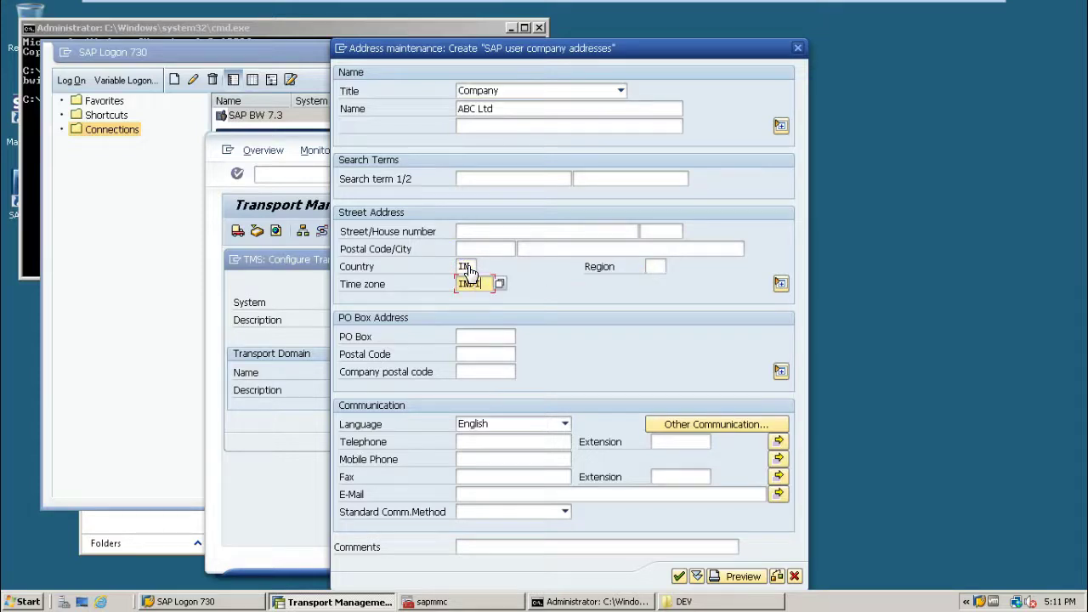
{"action": "left_click", "coordinate": [677, 578]}
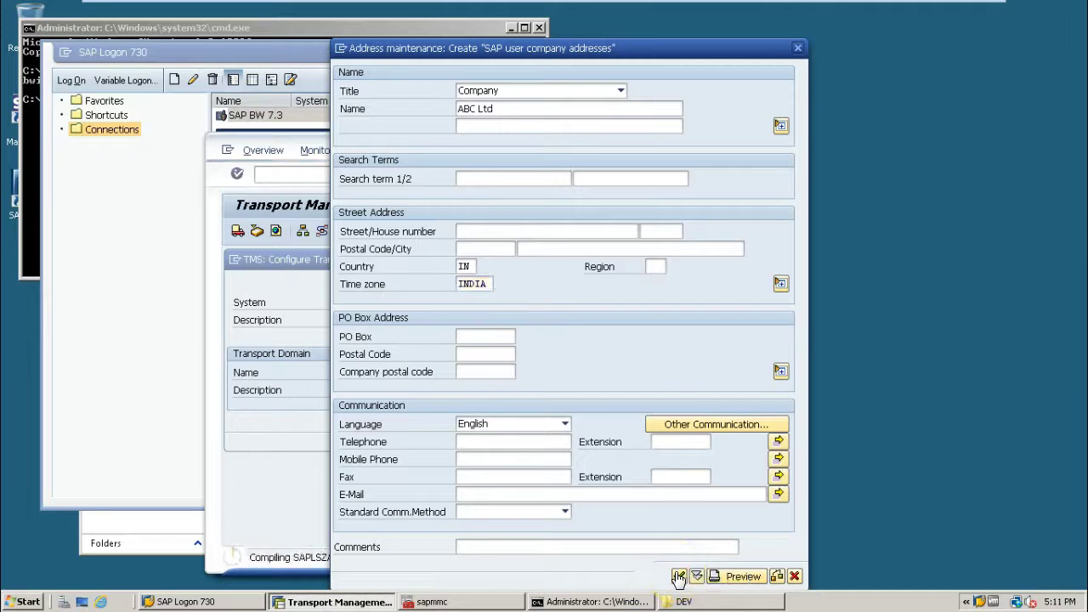
{"action": "left_click", "coordinate": [554, 341]}
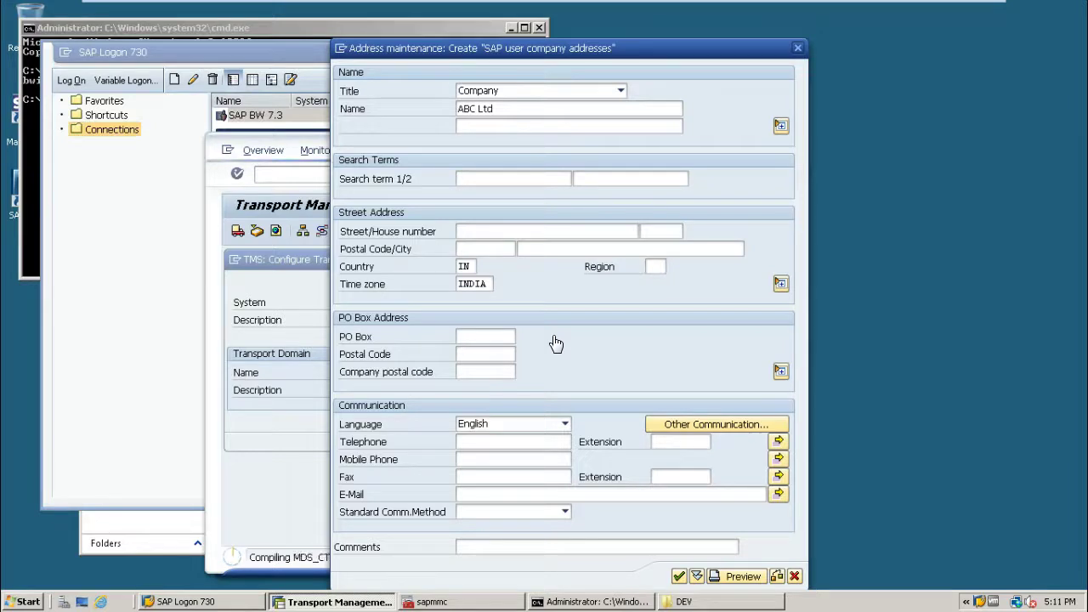
{"action": "key", "text": "Return"}
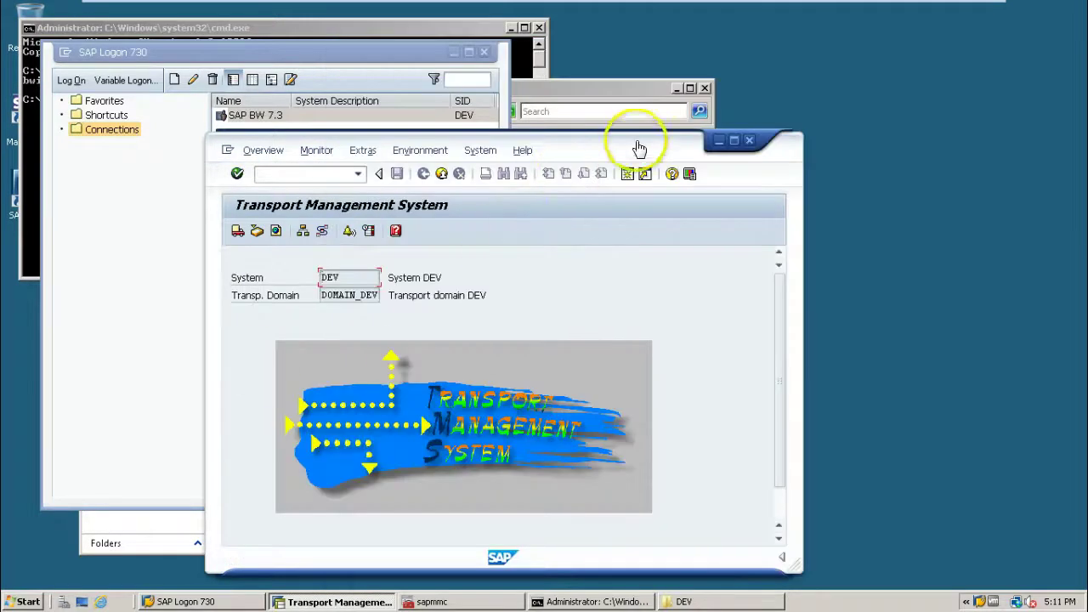
Step: Maximize the Transport Management System window and display the Overview > Systems list for DOMAIN_DEV
{"action": "left_click", "coordinate": [734, 140]}
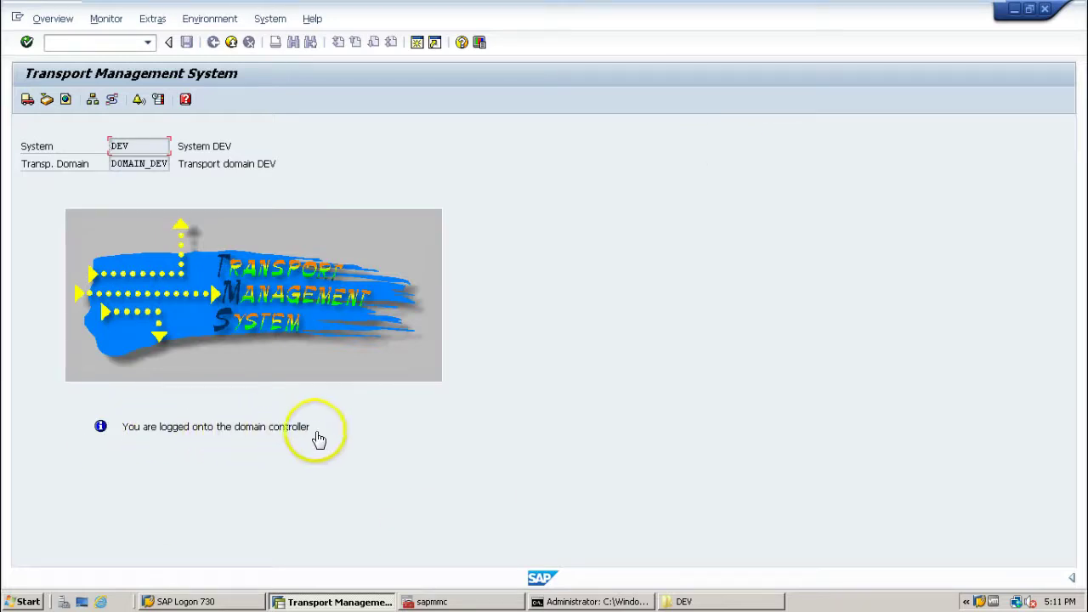
{"action": "left_click", "coordinate": [52, 19]}
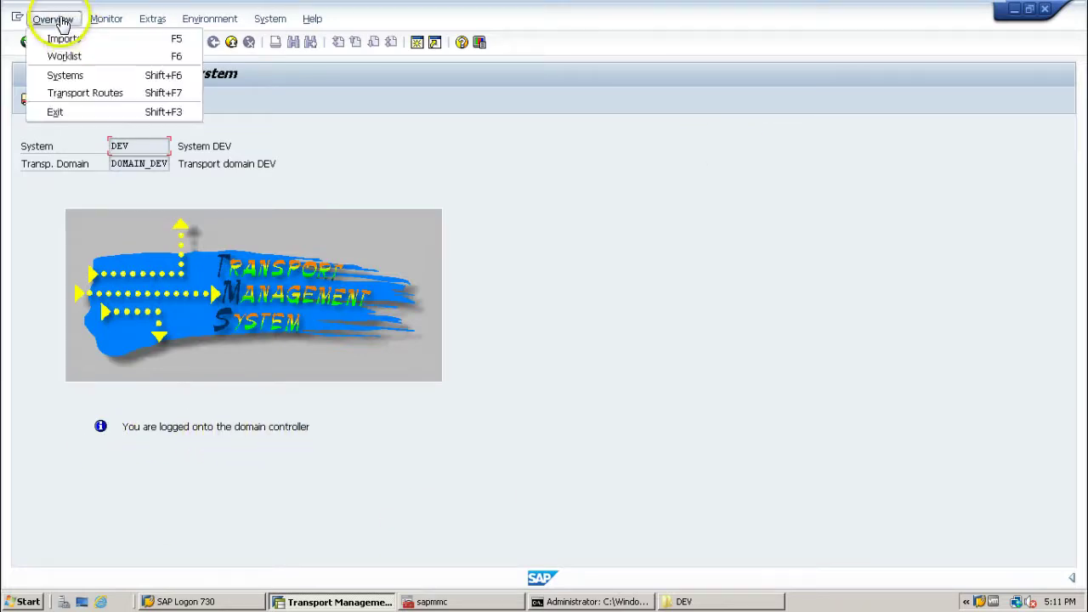
{"action": "left_click", "coordinate": [65, 76]}
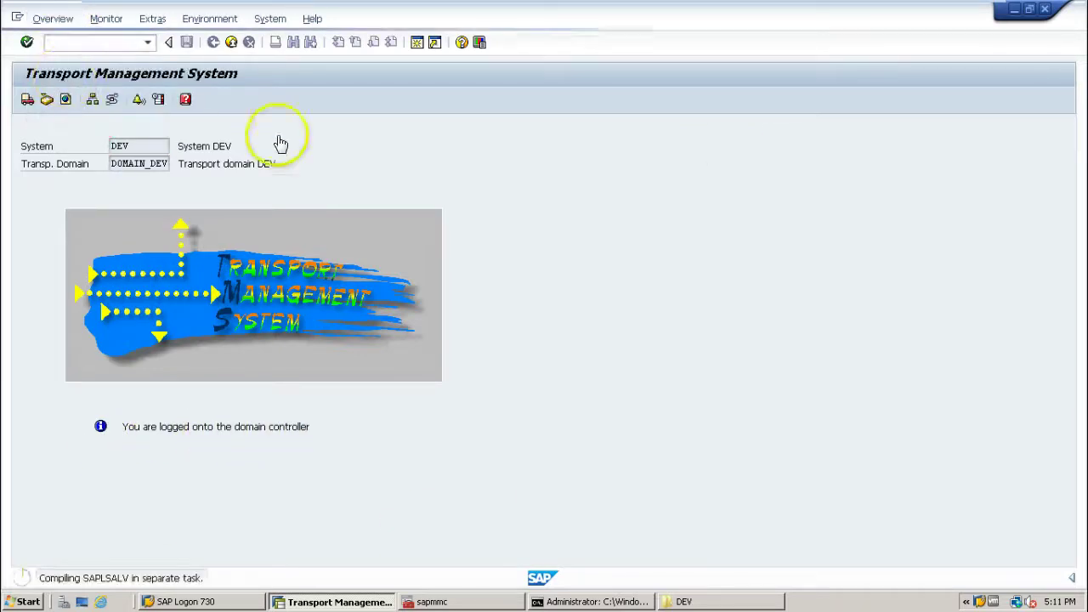
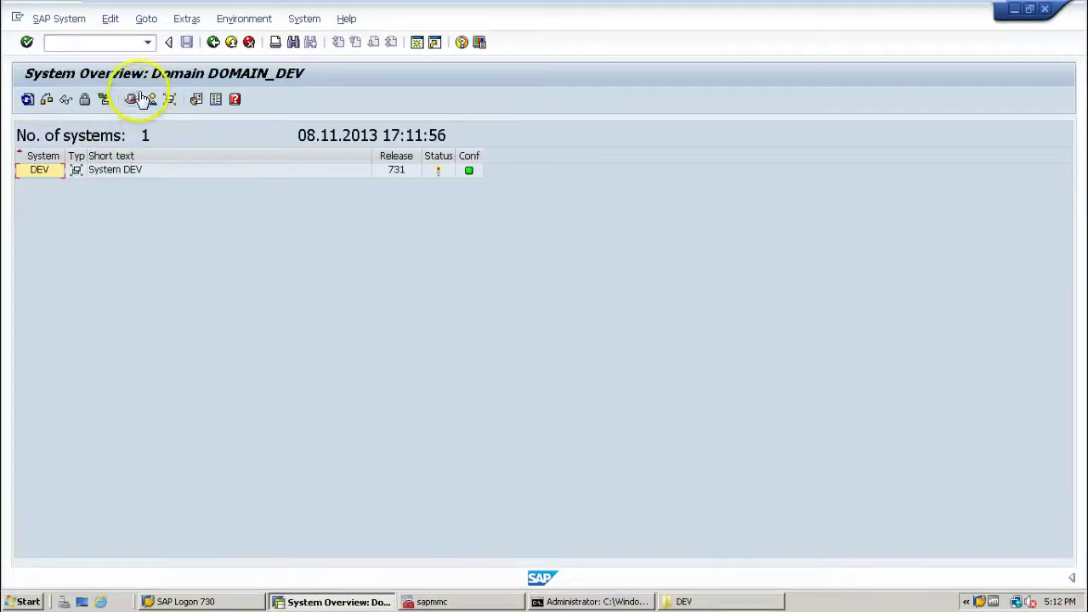
Step: End the current transaction with /n and log off the system
{"action": "left_click", "coordinate": [140, 42]}
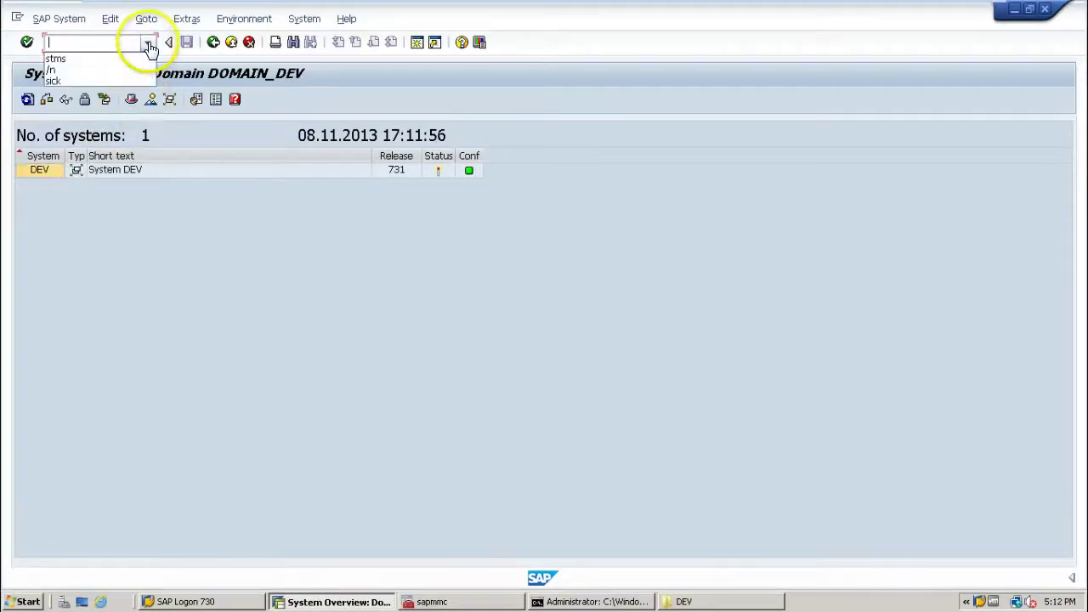
{"action": "left_click", "coordinate": [68, 70]}
{"action": "left_click", "coordinate": [27, 43]}
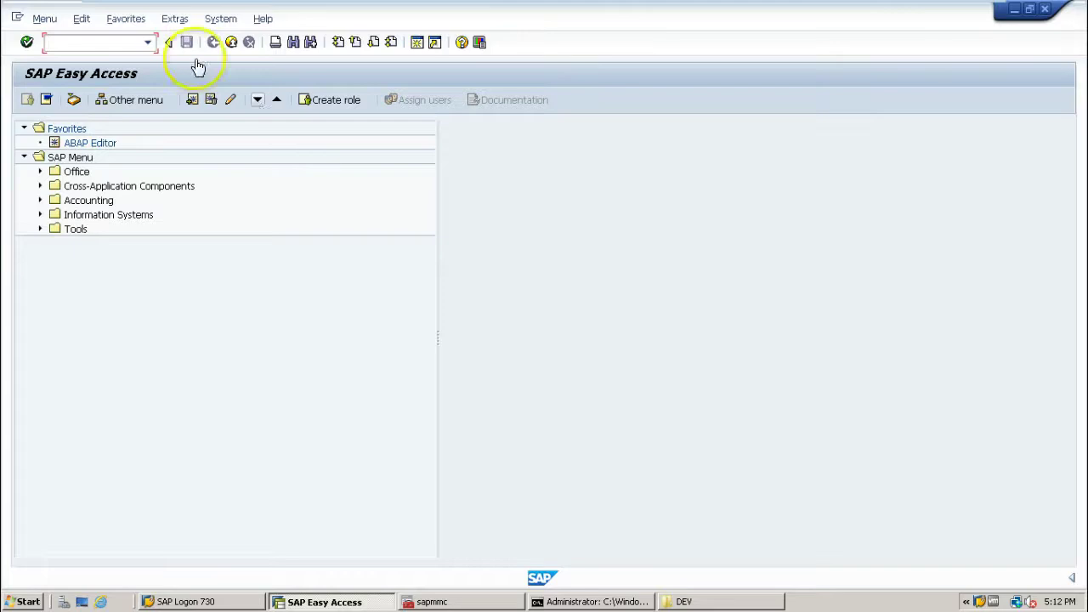
{"action": "left_click", "coordinate": [219, 20]}
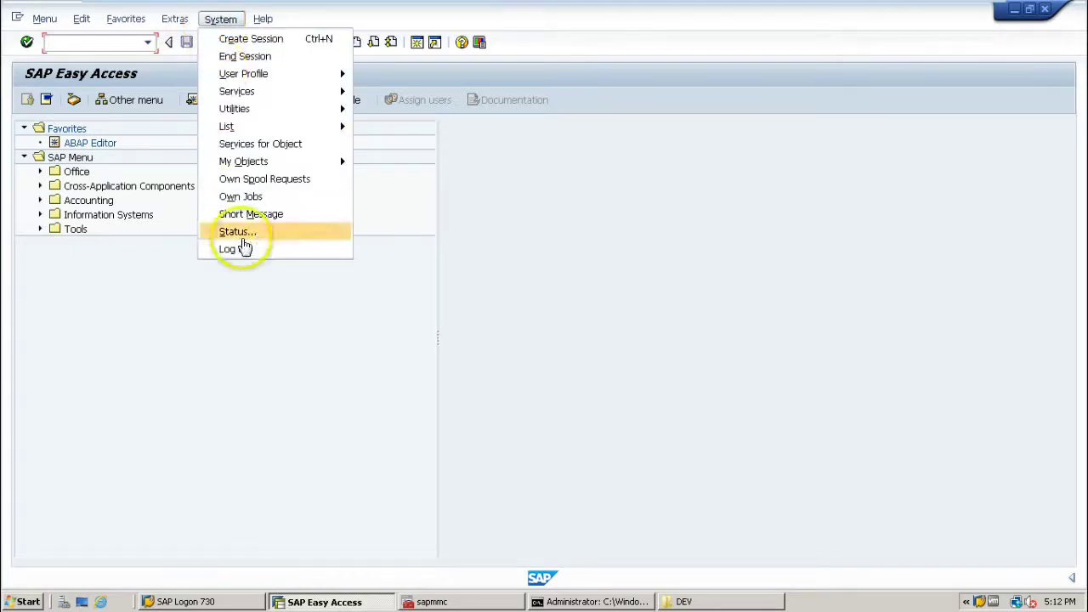
{"action": "left_click", "coordinate": [242, 250]}
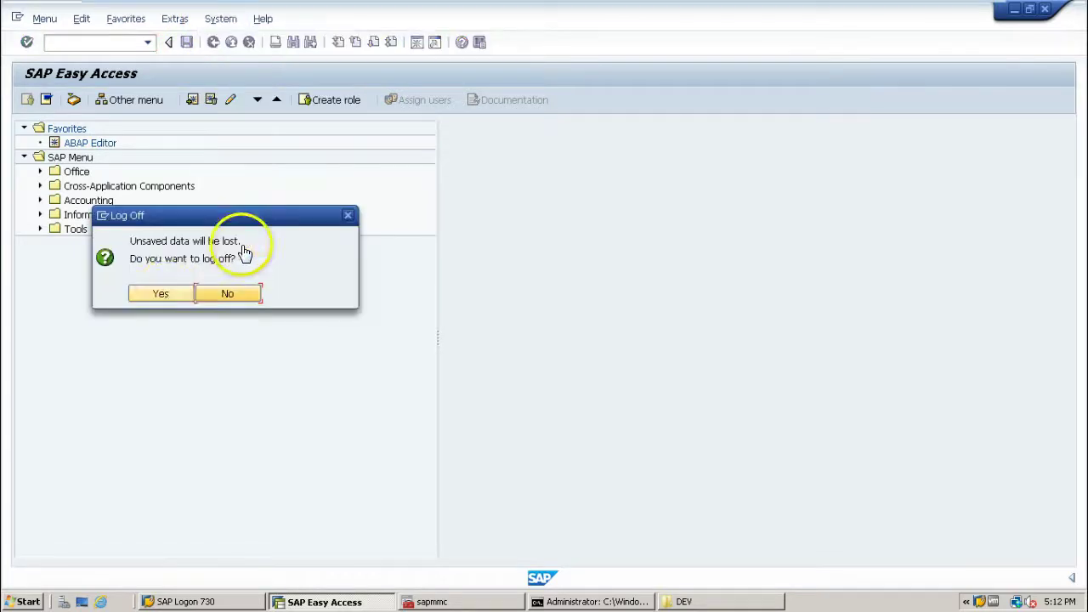
{"action": "left_click", "coordinate": [160, 295]}
Step: Log on to SAP BW 7.3 as SAP* with the account password and launch SCC4
{"action": "double_click", "coordinate": [267, 115]}
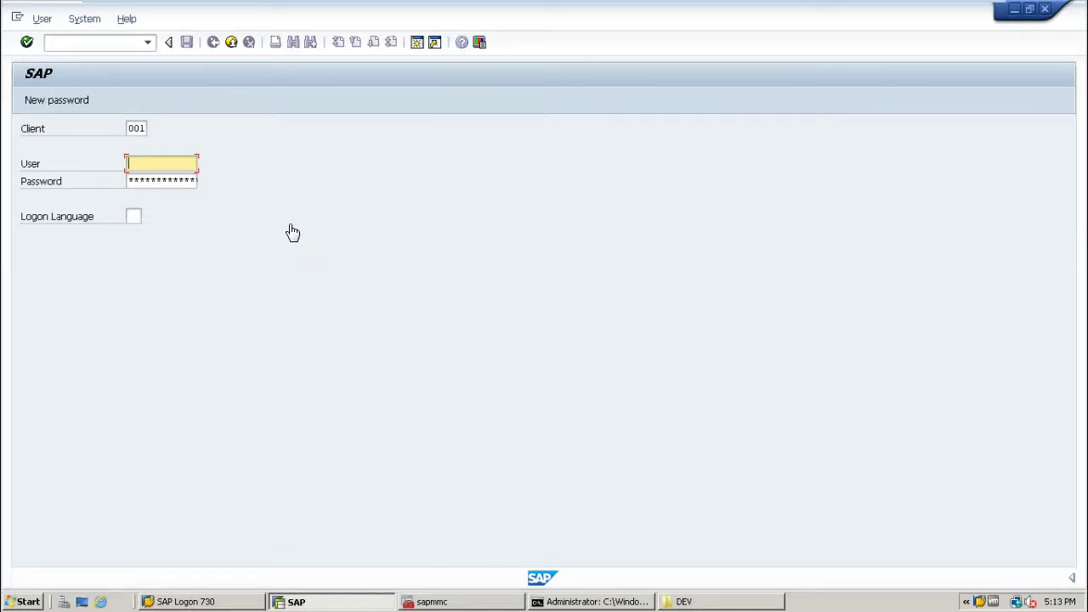
{"action": "type", "text": "sap"}
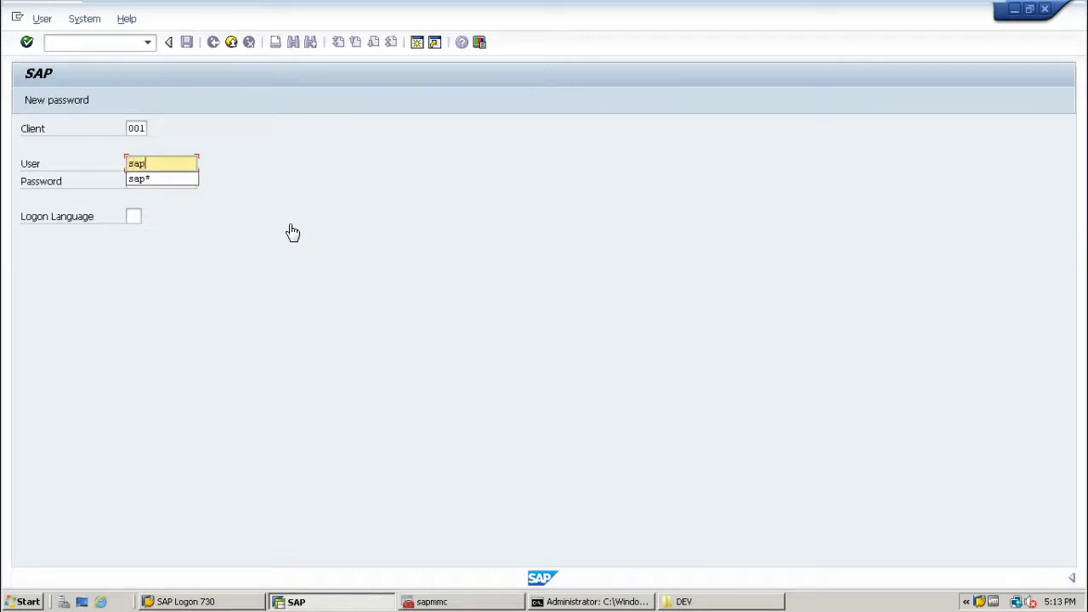
{"action": "type", "text": "*"}
{"action": "key", "text": "Tab"}
{"action": "type", "text": "************"}
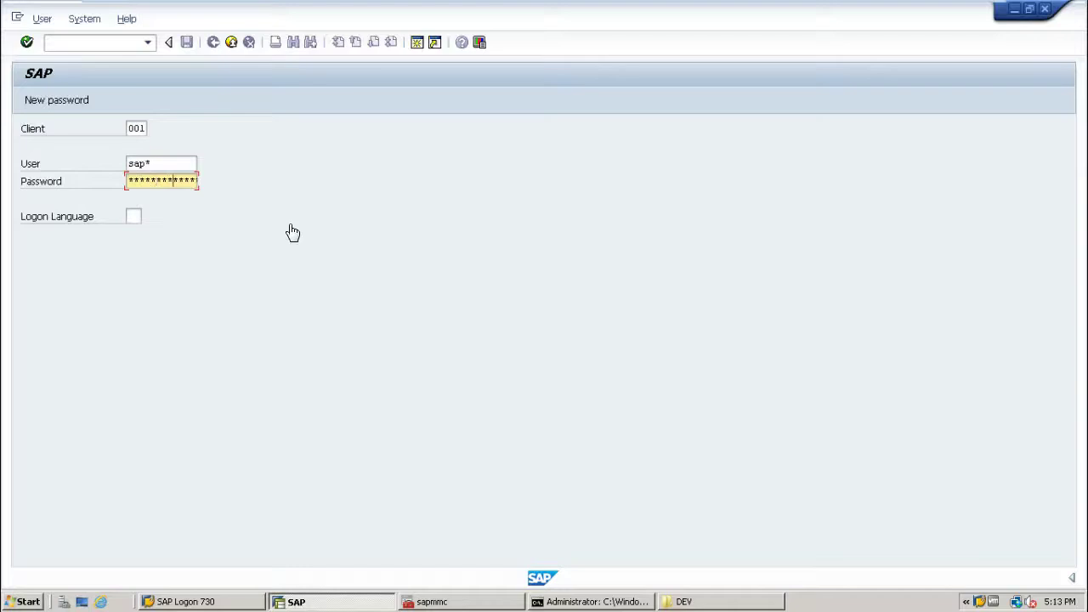
{"action": "key", "text": "Return"}
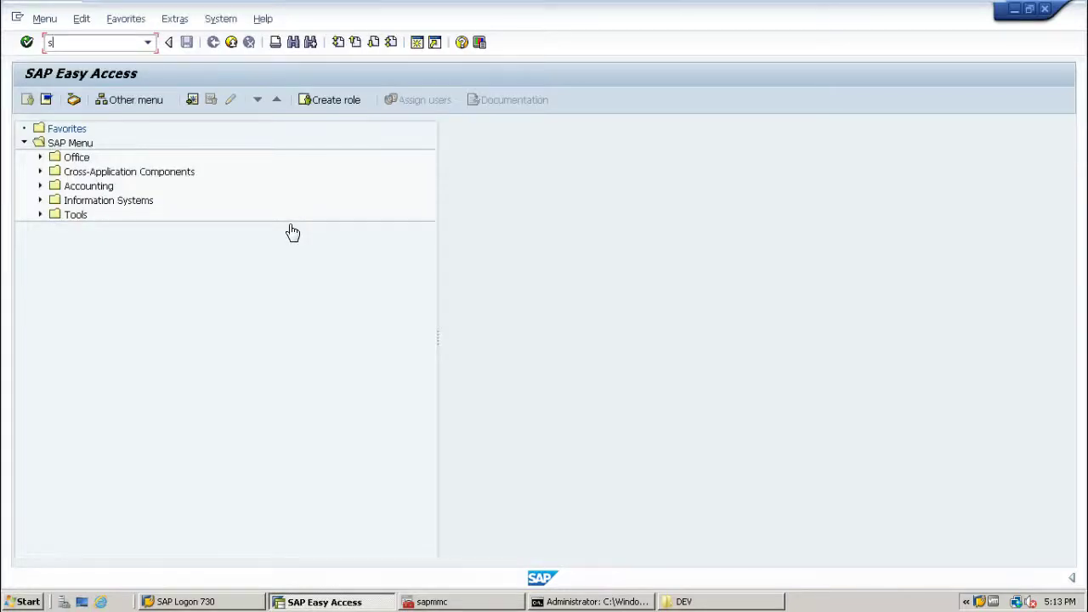
{"action": "key", "text": "Return"}
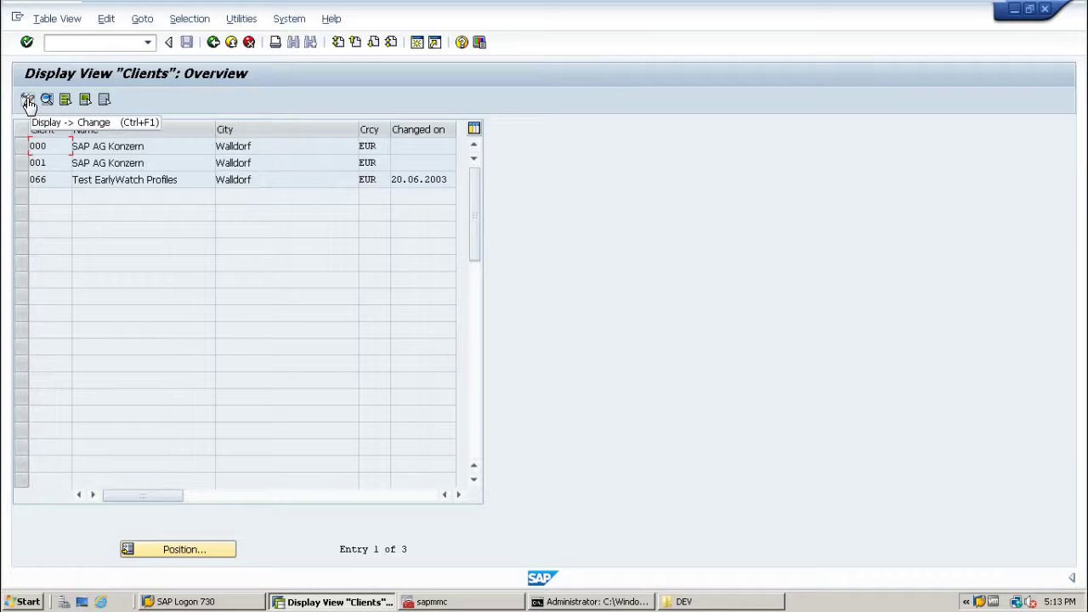
Step: Switch the client table to change mode, accept the cross-client warning, and add client 100
{"action": "left_click", "coordinate": [28, 100]}
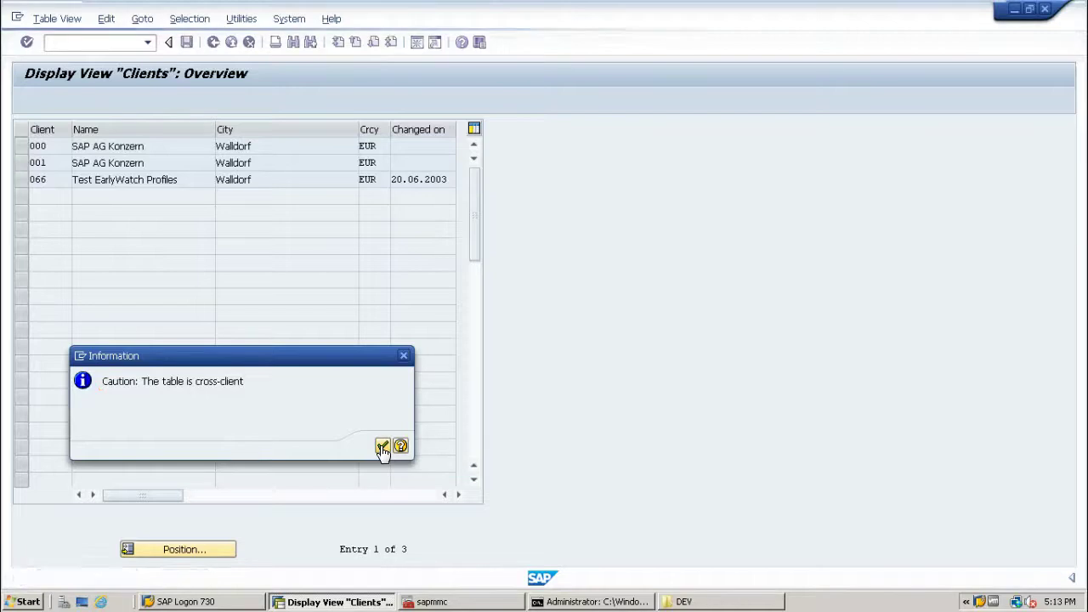
{"action": "left_click", "coordinate": [206, 323]}
{"action": "key", "text": "Return"}
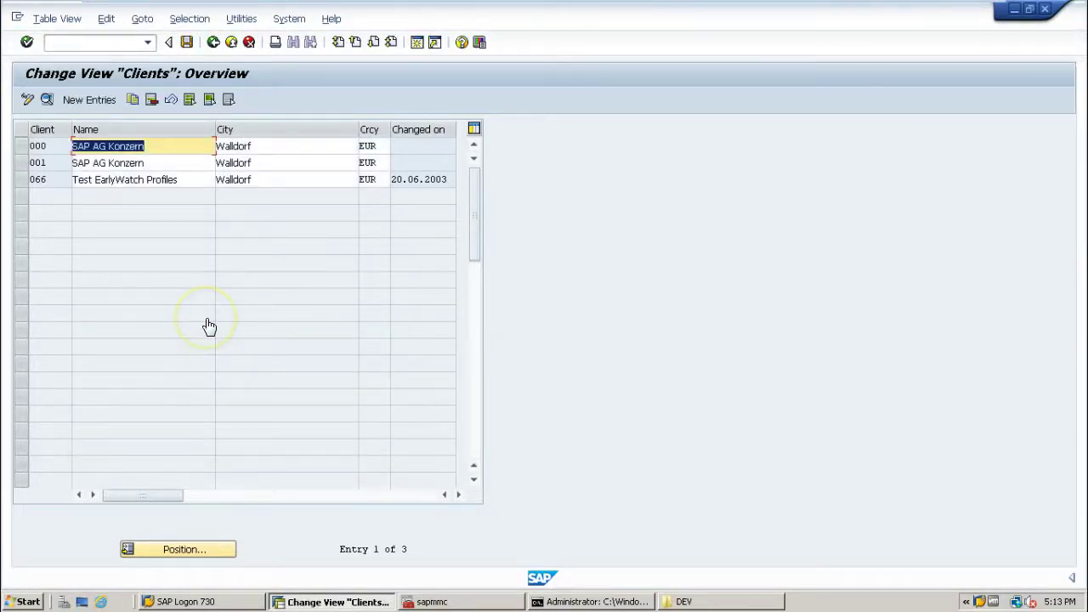
{"action": "left_click", "coordinate": [92, 101]}
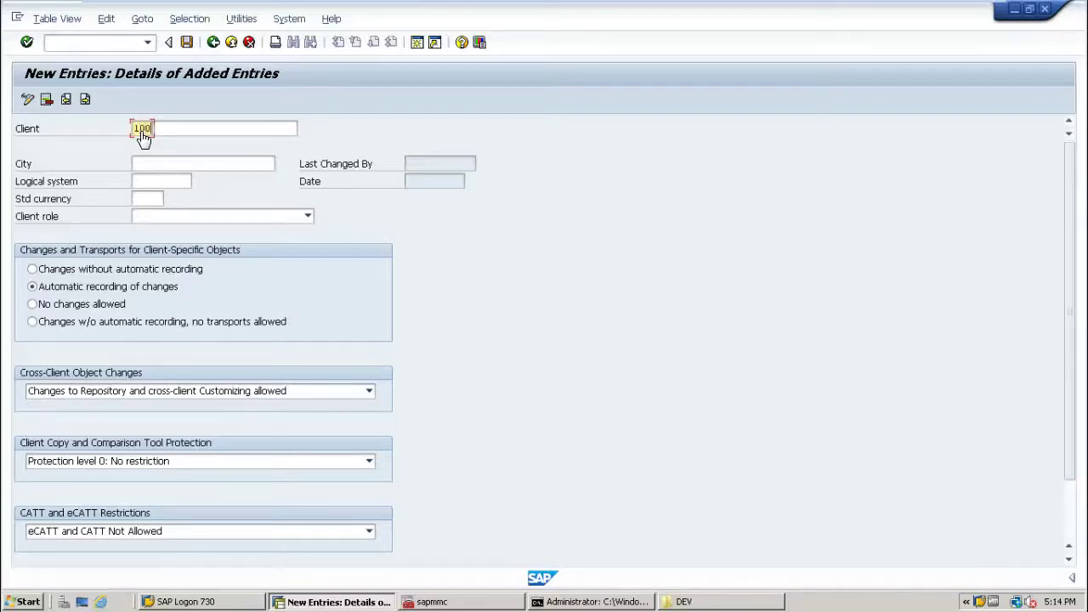
Step: Give client 100 description 'BW Client' and city 'Hyderabad', then start a second session
{"action": "key", "text": "Tab"}
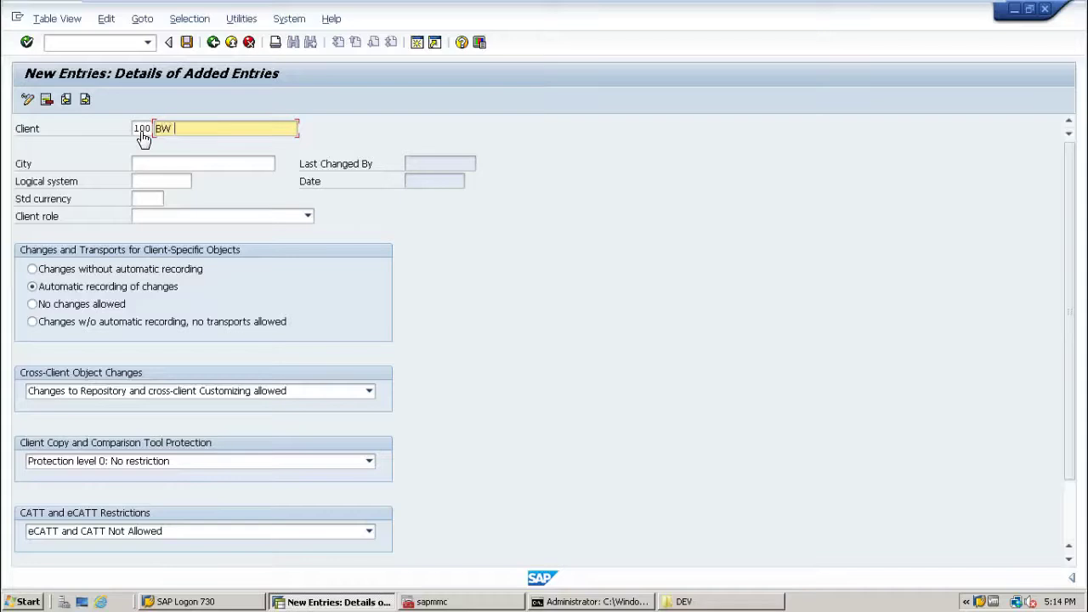
{"action": "key", "text": "Tab"}
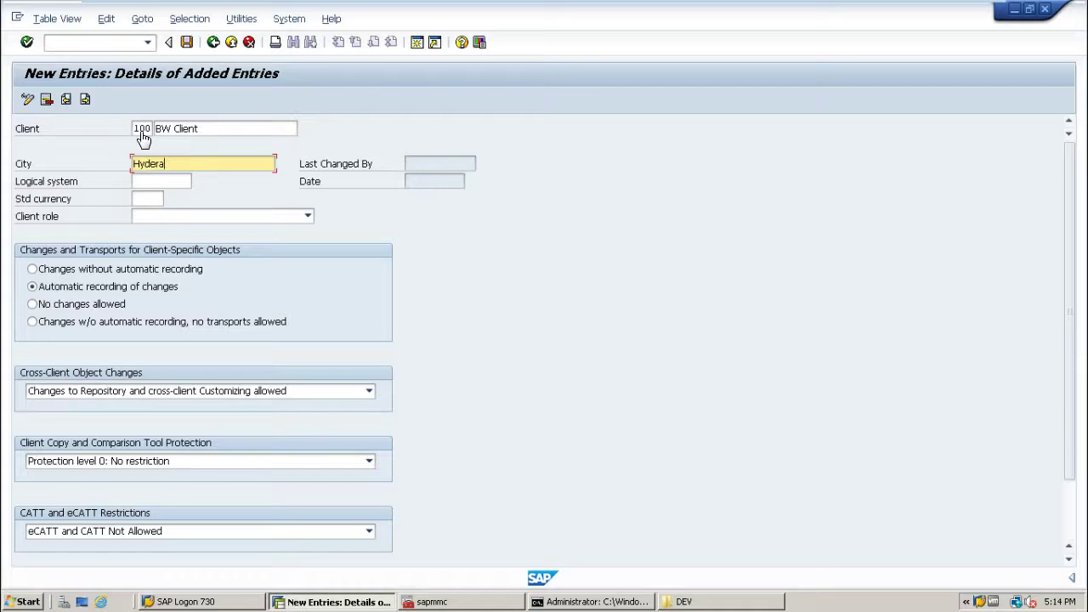
{"action": "key", "text": "Tab"}
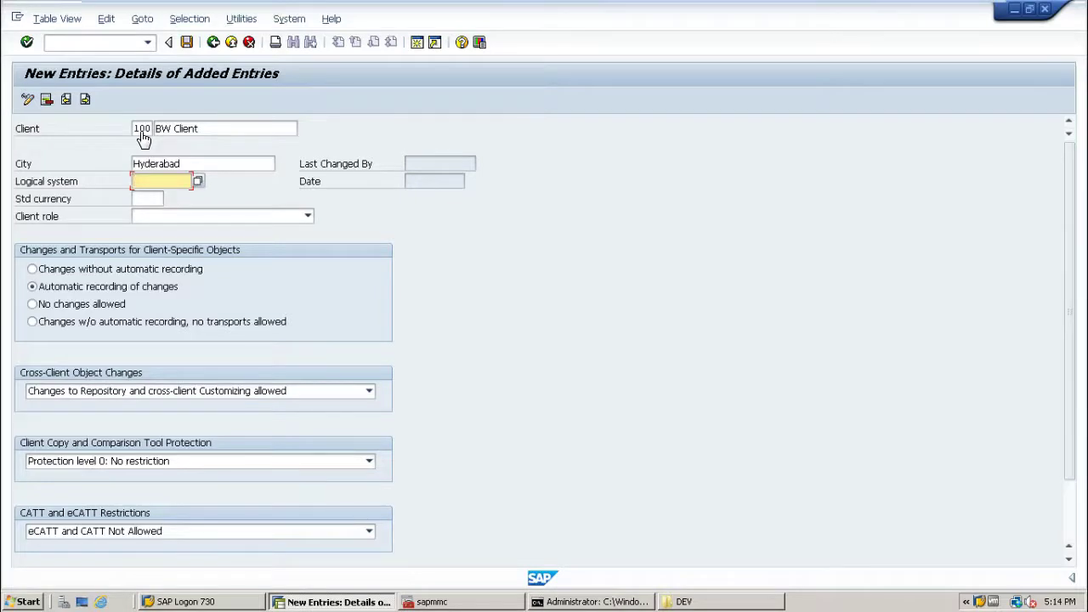
{"action": "left_click", "coordinate": [417, 43]}
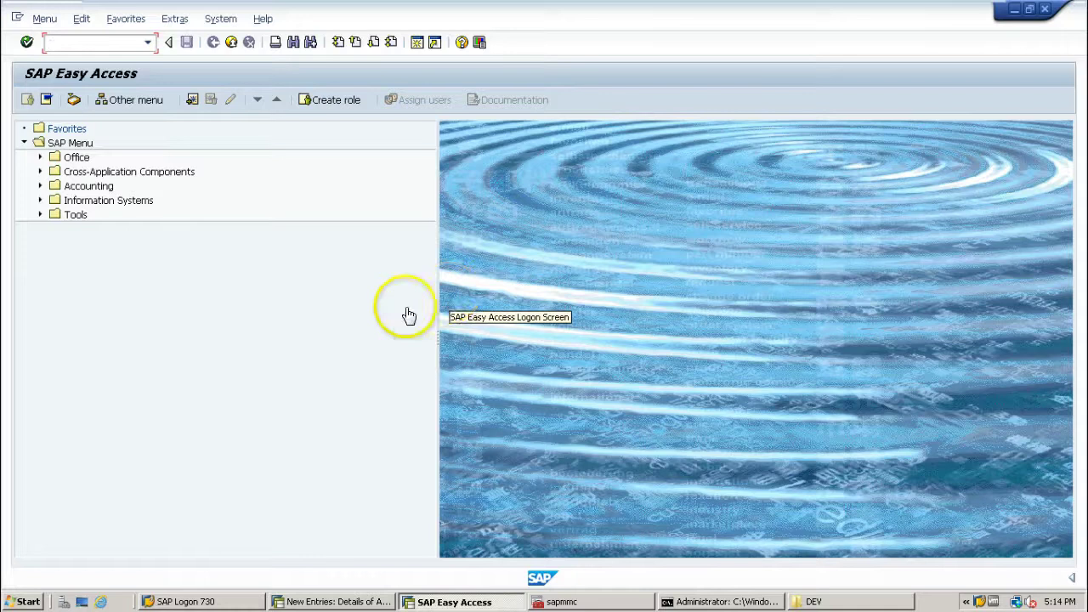
Step: Run SALE and view Define Logical System under Basic Settings > Logical Systems in display-only mode
{"action": "type", "text": "sale"}
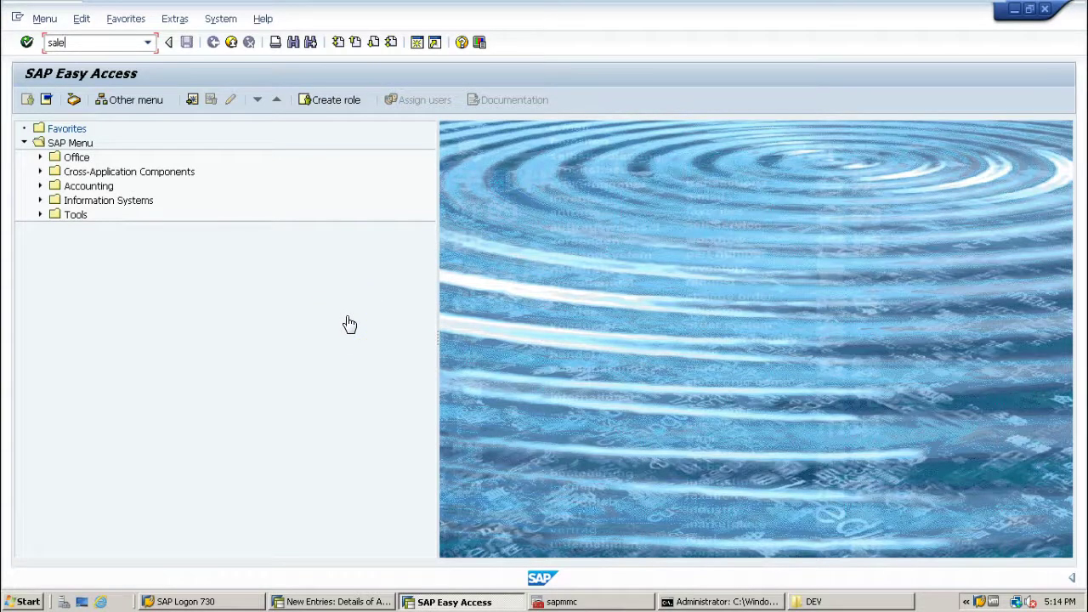
{"action": "key", "text": "Return"}
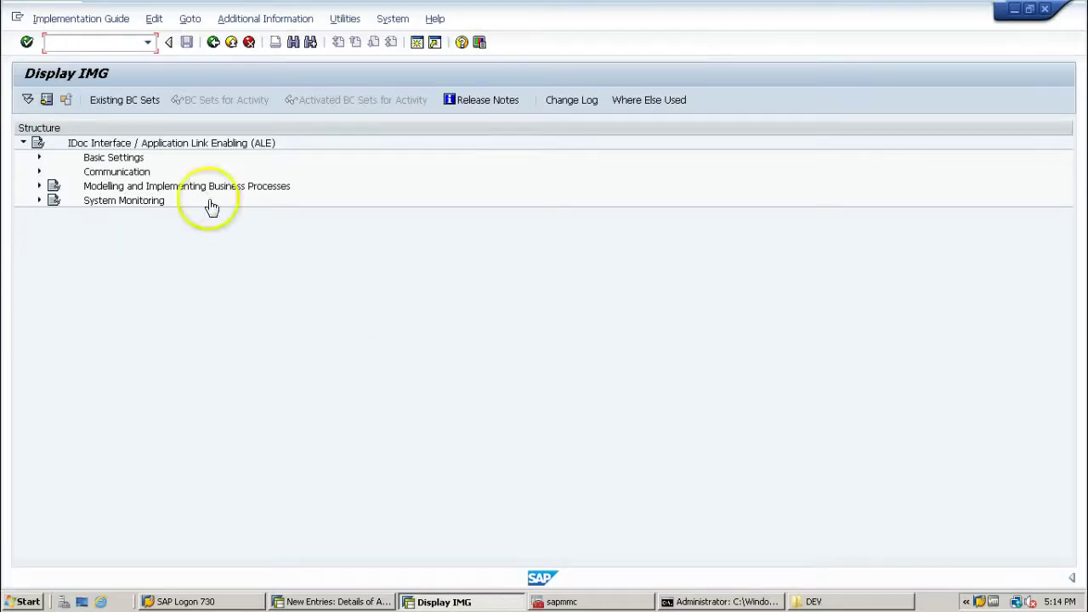
{"action": "left_click", "coordinate": [39, 159]}
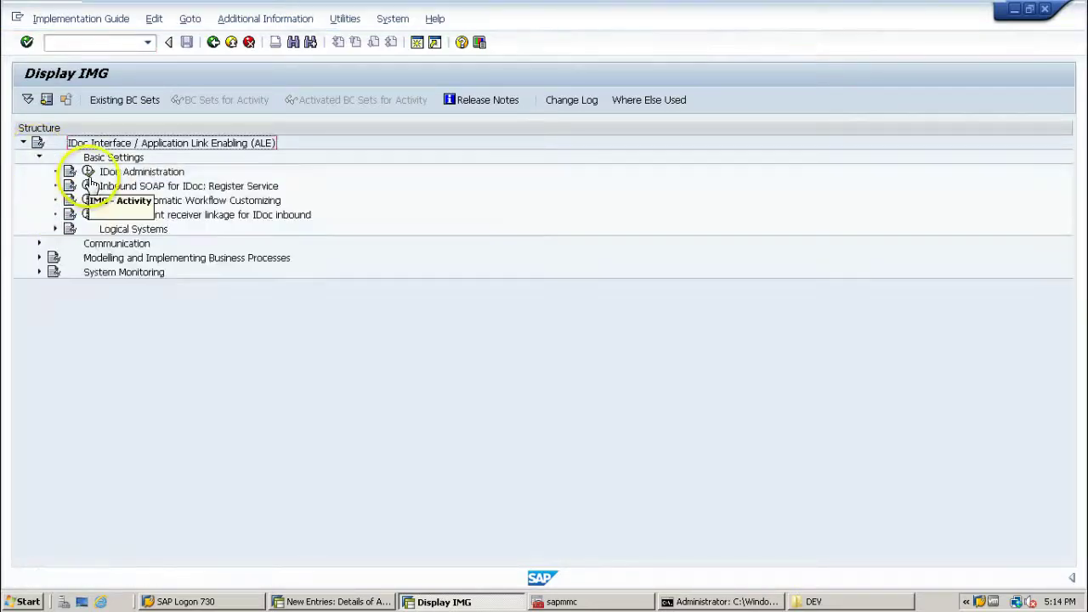
{"action": "left_click", "coordinate": [55, 229]}
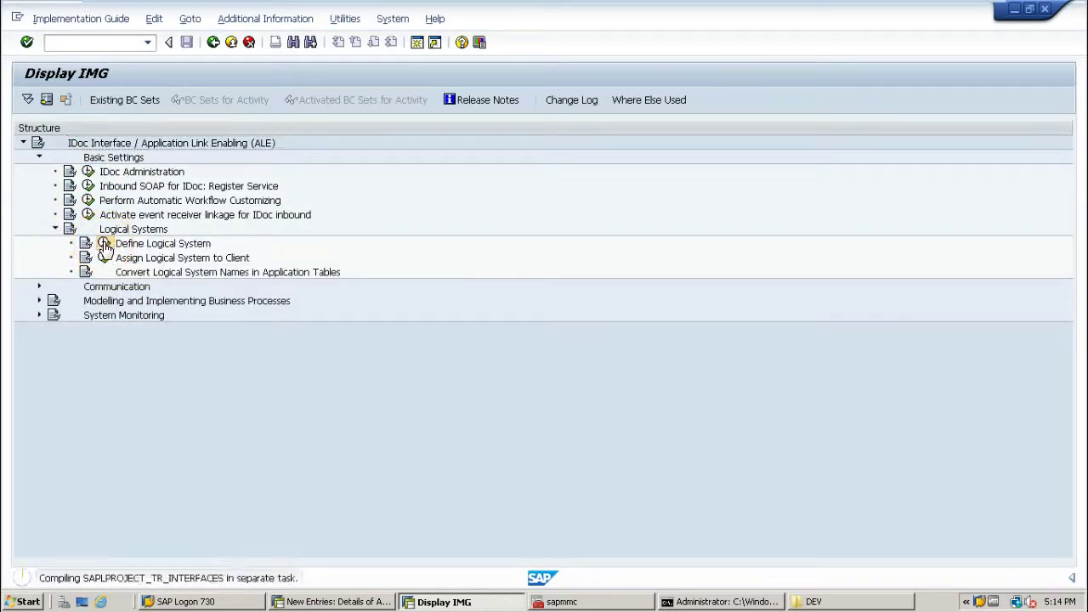
{"action": "left_click", "coordinate": [228, 256]}
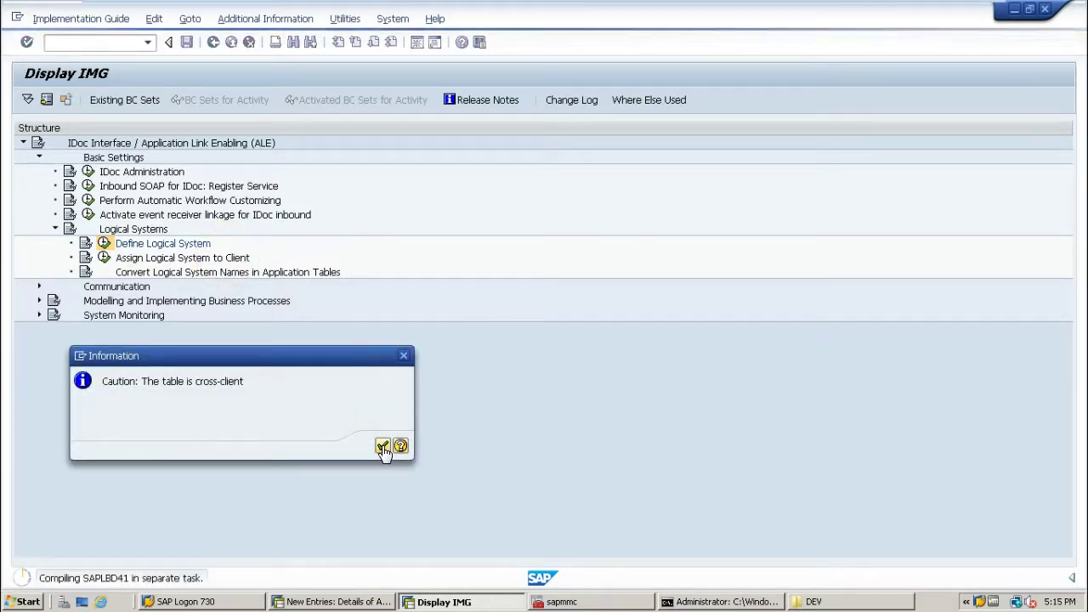
{"action": "left_click", "coordinate": [383, 447]}
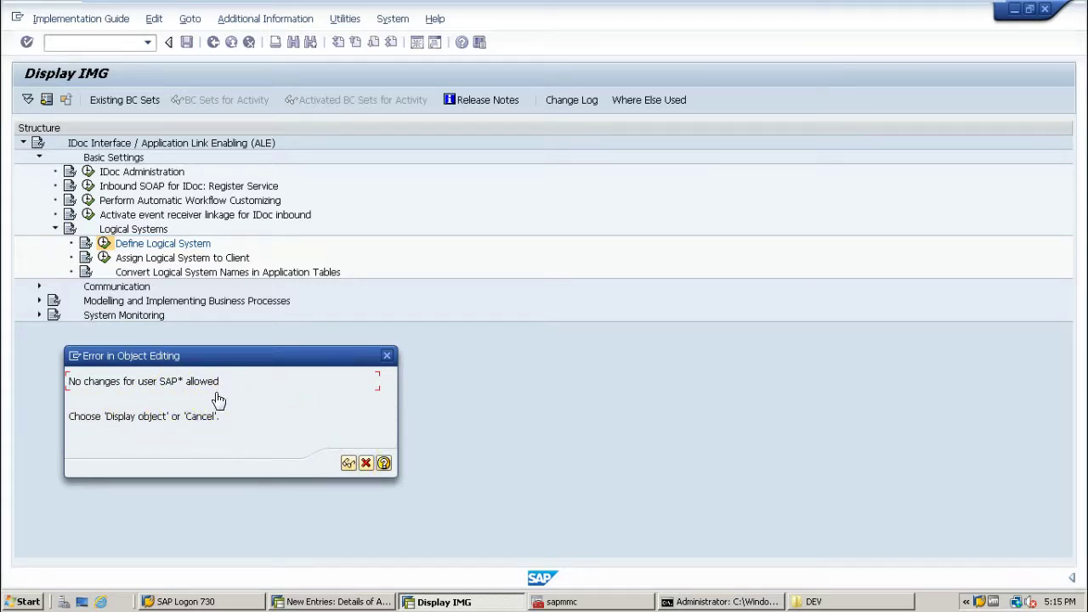
{"action": "left_click", "coordinate": [348, 464]}
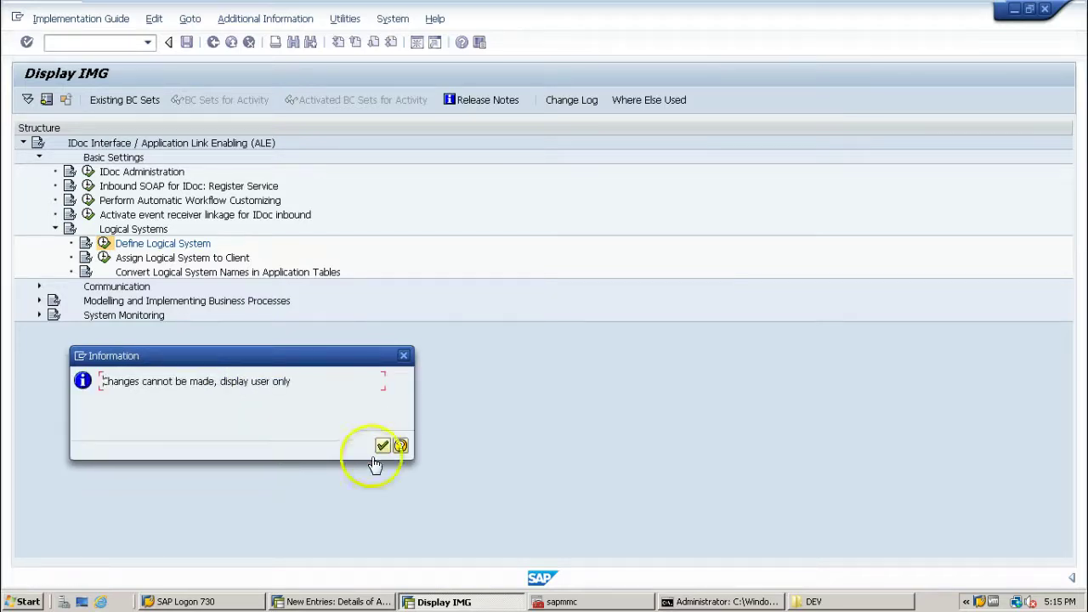
{"action": "left_click", "coordinate": [382, 447]}
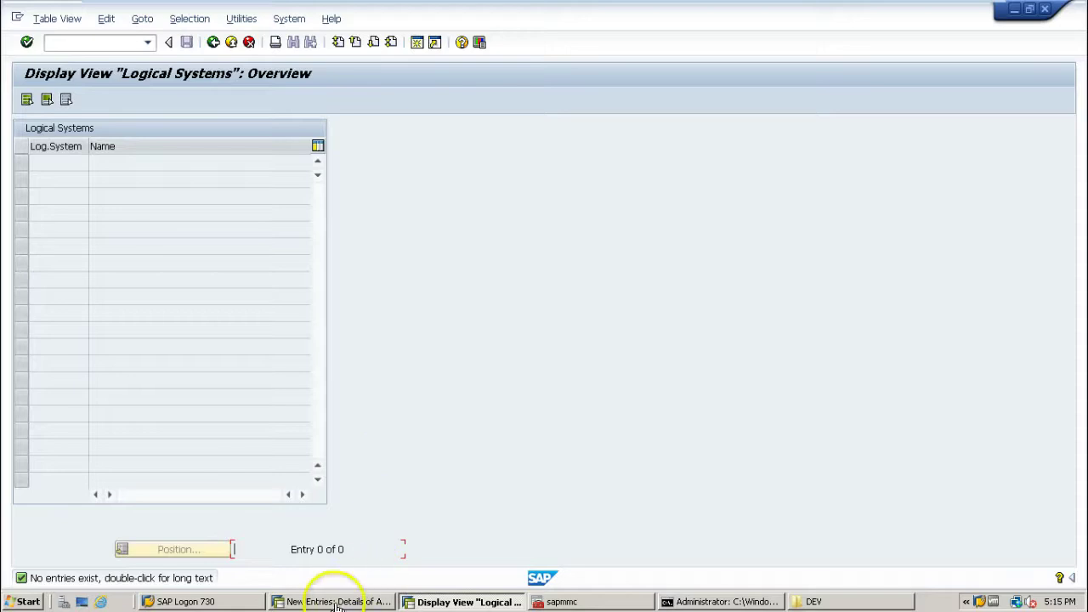
Step: Log on to SAP BW 7.3 as DDIC and start SALE
{"action": "left_click", "coordinate": [227, 601]}
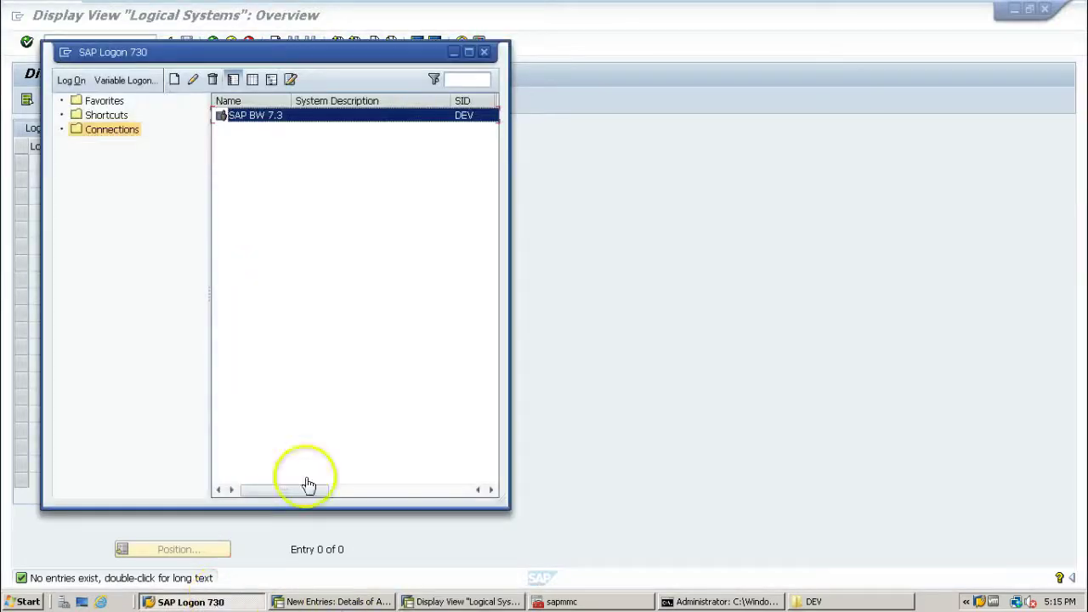
{"action": "double_click", "coordinate": [252, 126]}
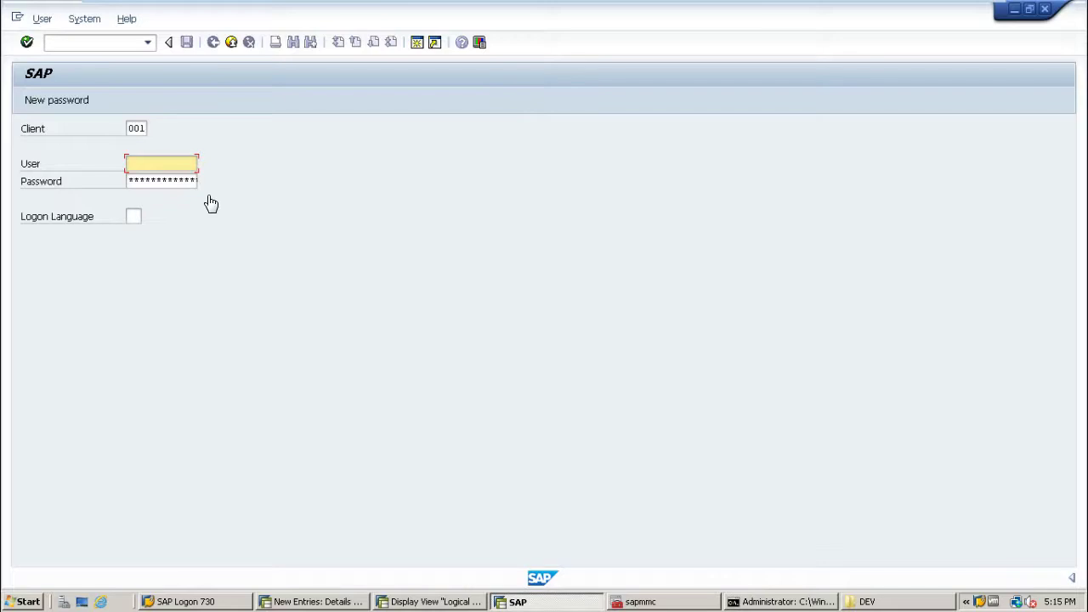
{"action": "type", "text": "ddic"}
{"action": "key", "text": "Tab"}
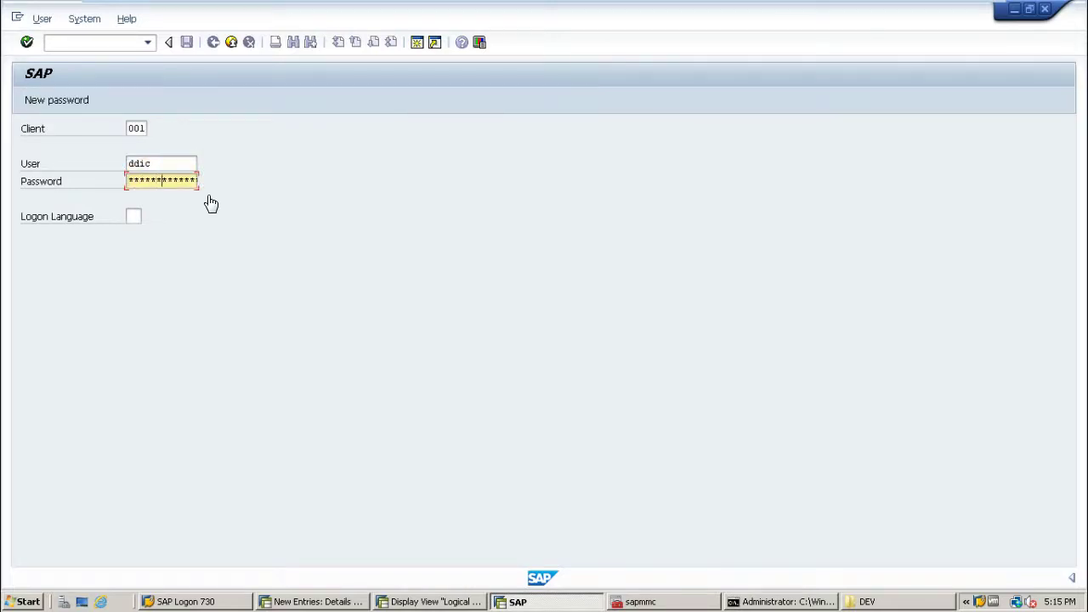
{"action": "key", "text": "Return"}
{"action": "key", "text": "Return"}
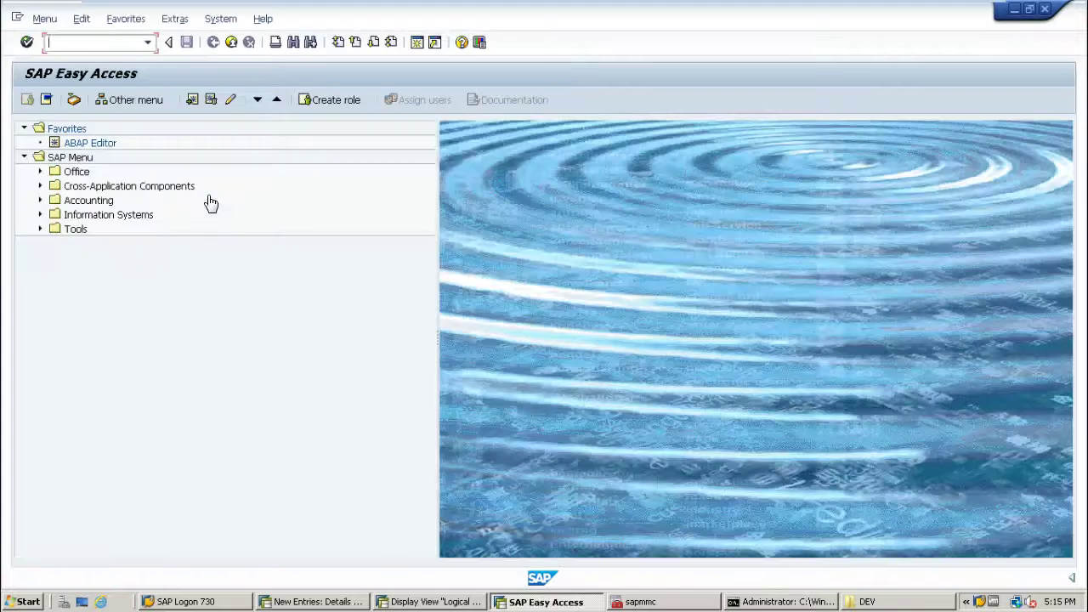
{"action": "type", "text": "sale"}
{"action": "key", "text": "Return"}
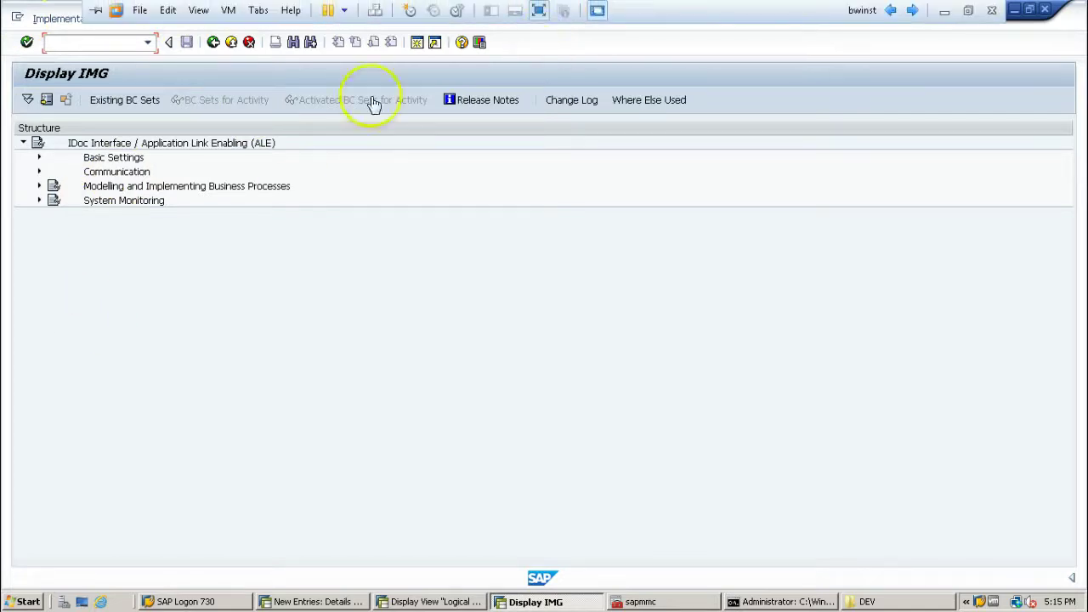
Step: Run Define Logical System under Basic Settings > Logical Systems, accepting the cross-client warning
{"action": "left_click", "coordinate": [38, 158]}
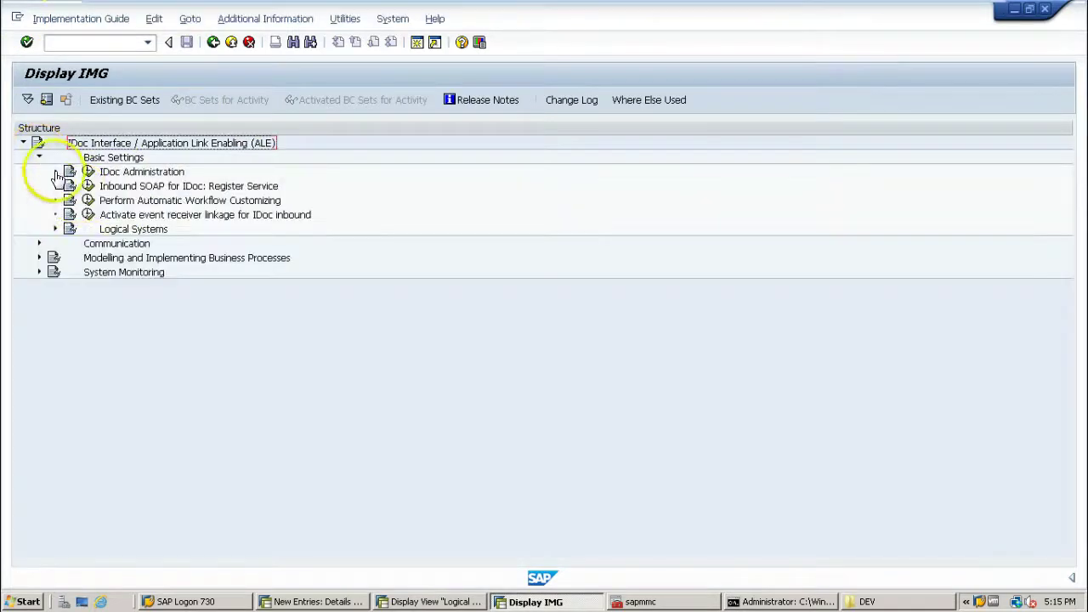
{"action": "left_click", "coordinate": [55, 229]}
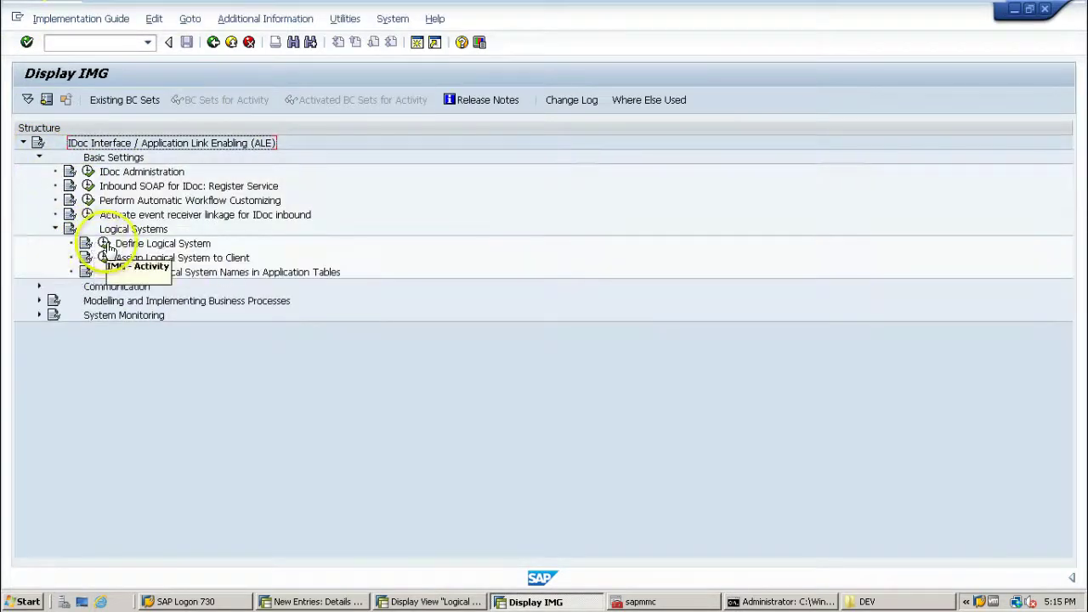
{"action": "left_click", "coordinate": [103, 244]}
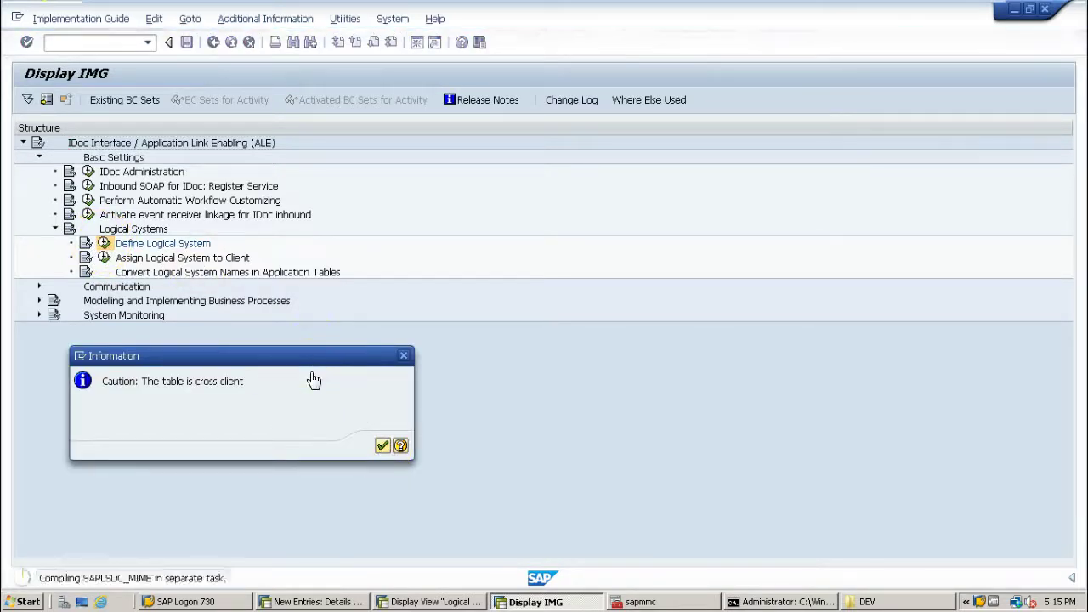
{"action": "key", "text": "Return"}
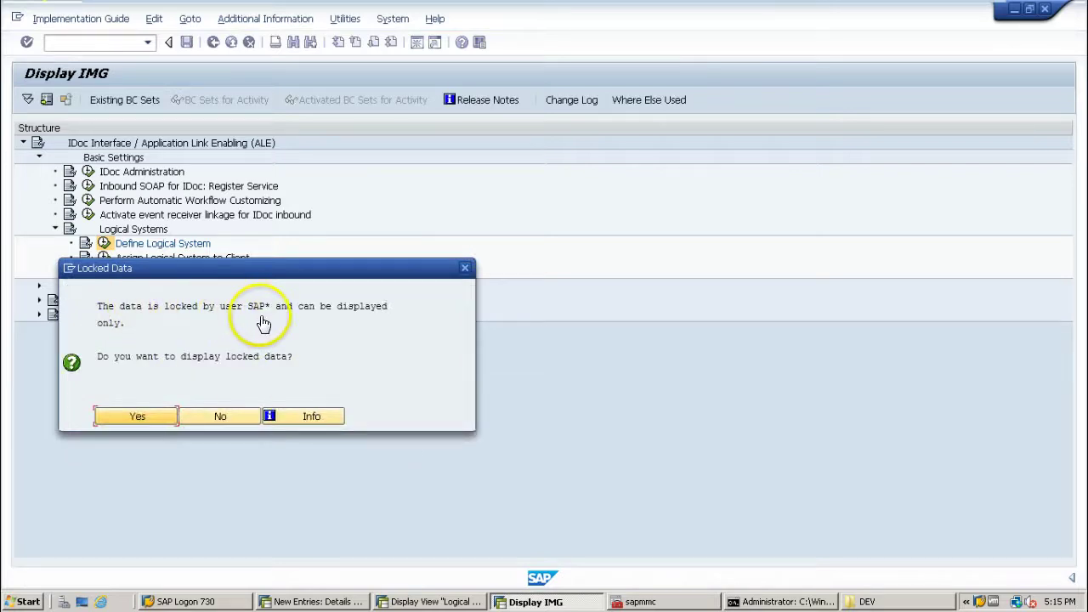
Step: Return the other session to Easy Access with /n and view the locked data read-only
{"action": "left_click", "coordinate": [438, 602]}
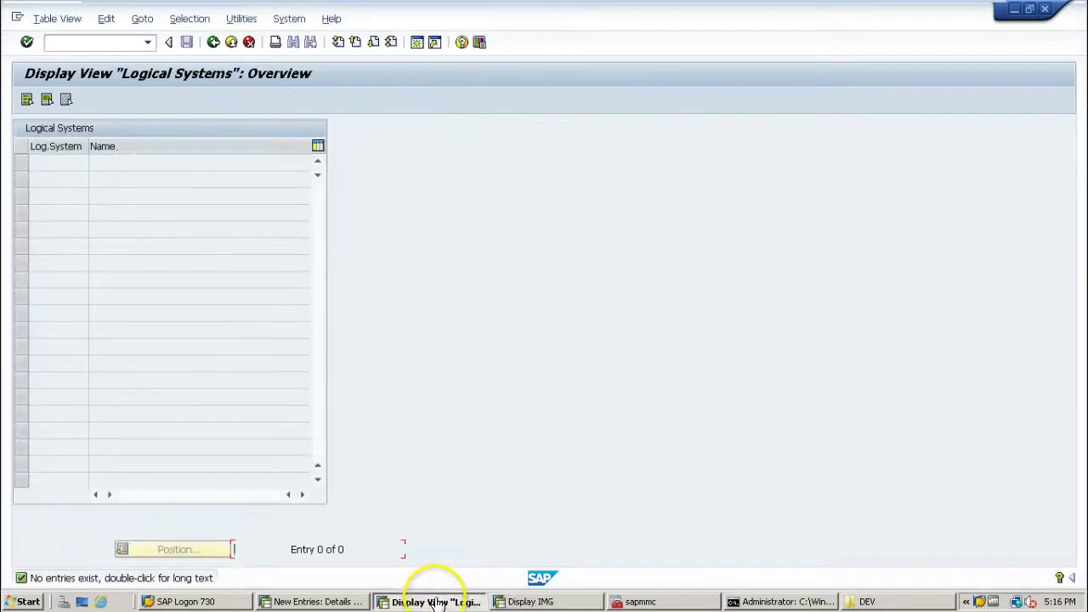
{"action": "left_click", "coordinate": [149, 43]}
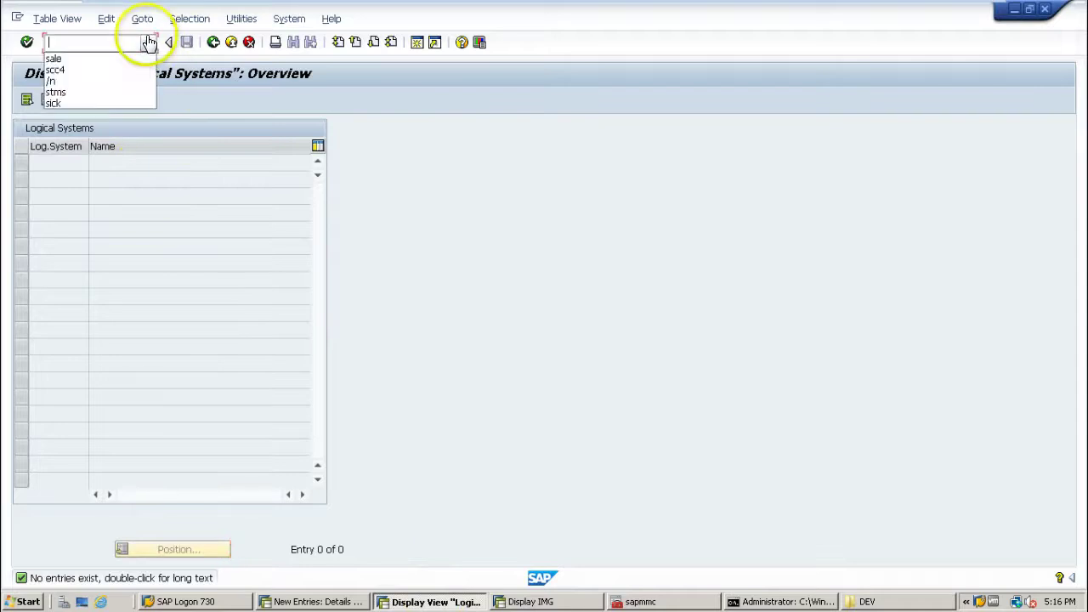
{"action": "left_click", "coordinate": [60, 88]}
{"action": "left_click", "coordinate": [27, 41]}
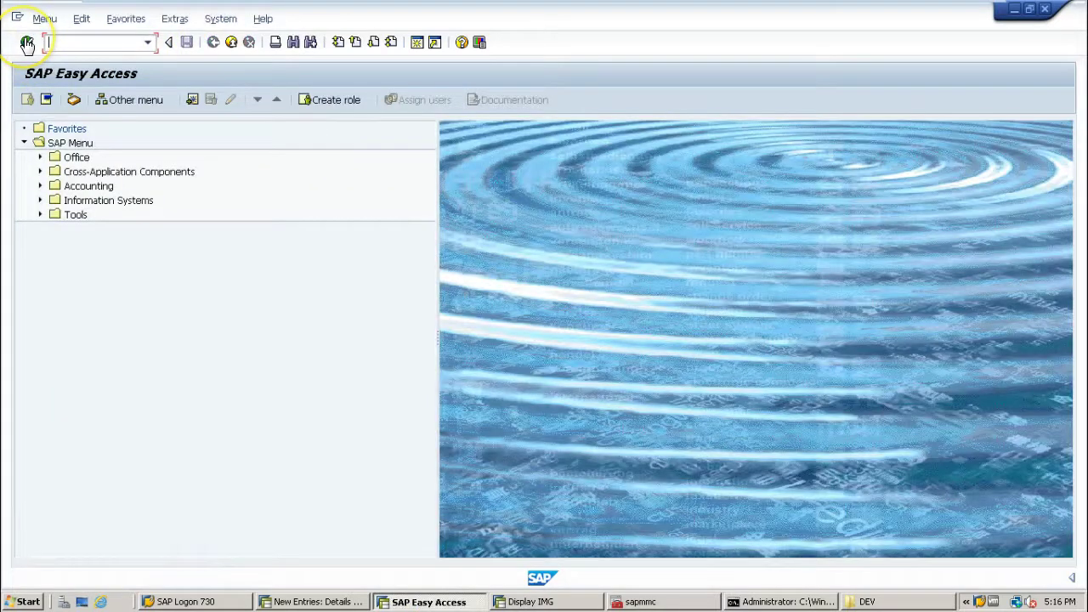
{"action": "left_click", "coordinate": [507, 600]}
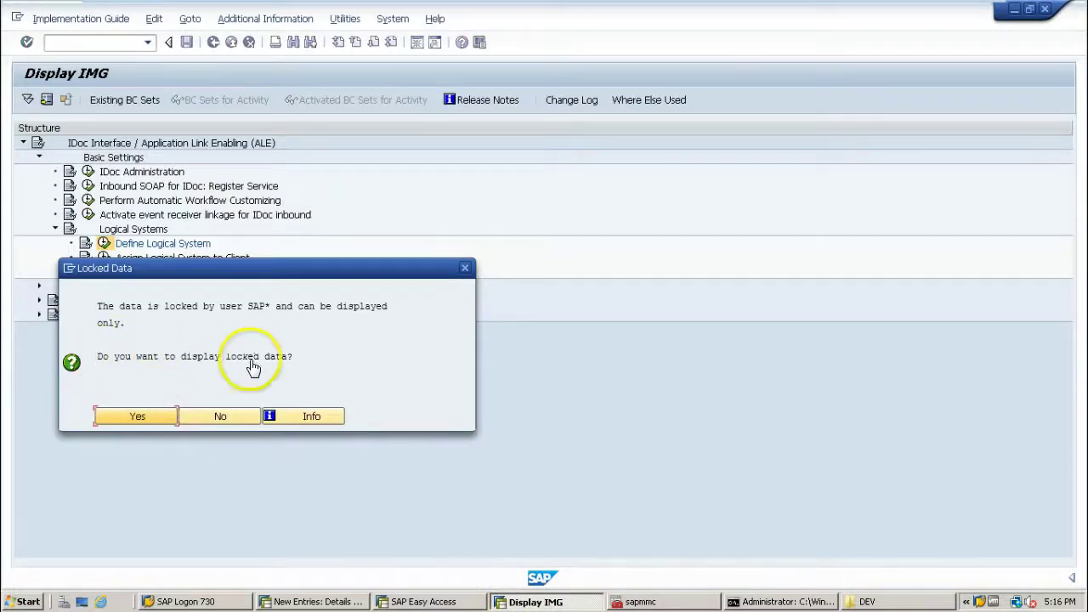
{"action": "left_click", "coordinate": [151, 418]}
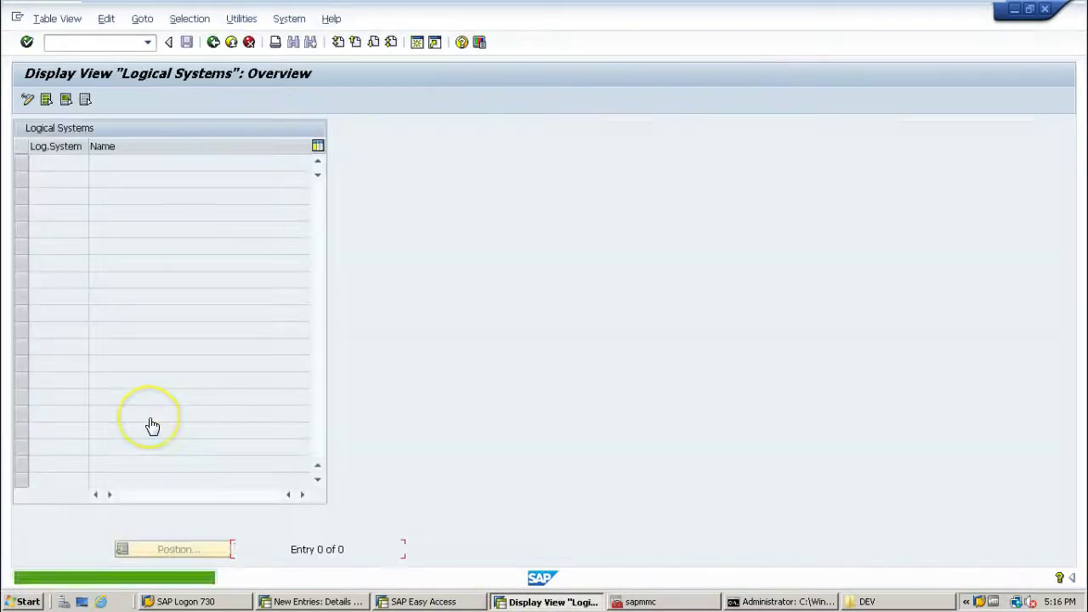
Step: Reopen Define Logical System from the IMG in display-only mode
{"action": "left_click", "coordinate": [213, 43]}
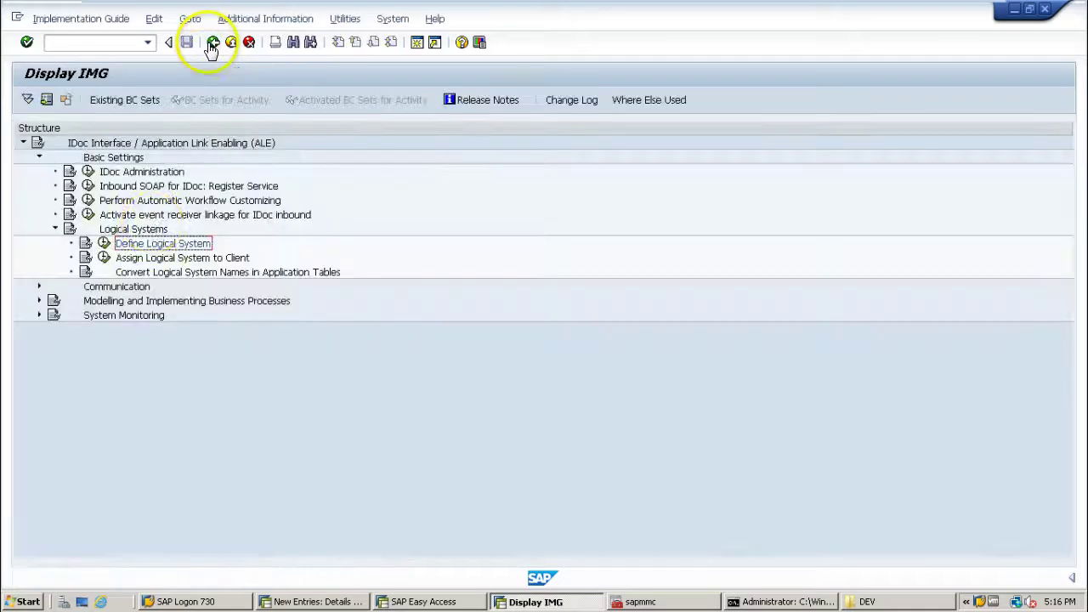
{"action": "left_click", "coordinate": [104, 244]}
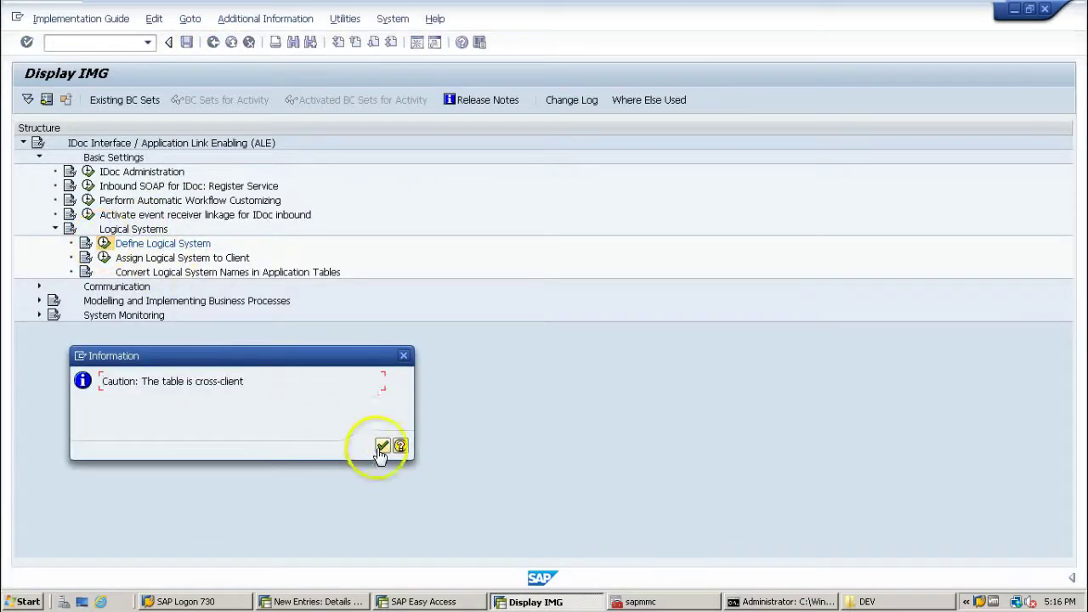
{"action": "left_click", "coordinate": [382, 448]}
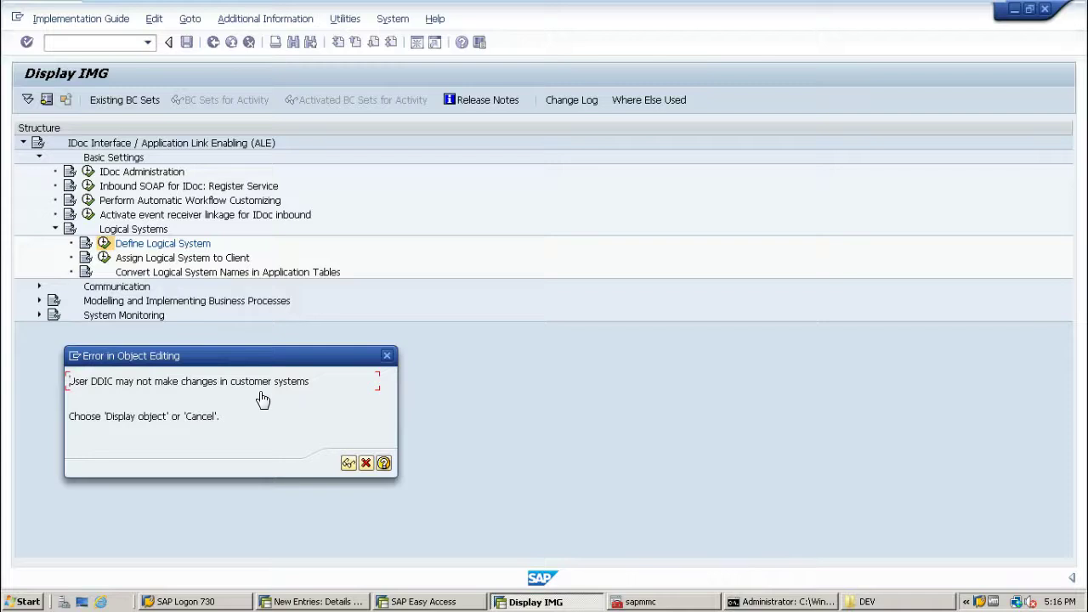
{"action": "left_click", "coordinate": [349, 462]}
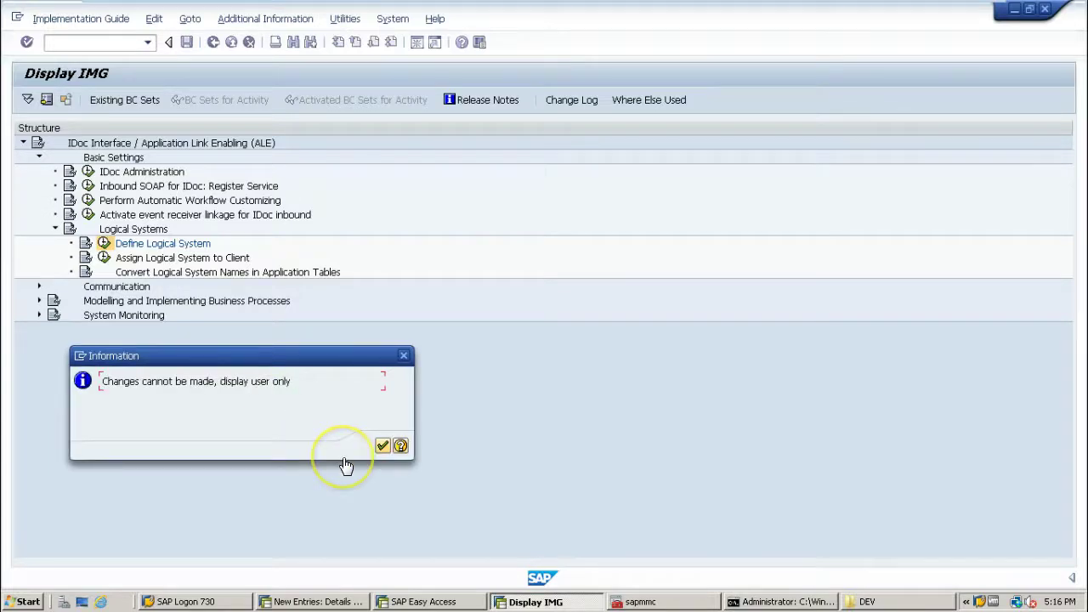
{"action": "left_click", "coordinate": [383, 446]}
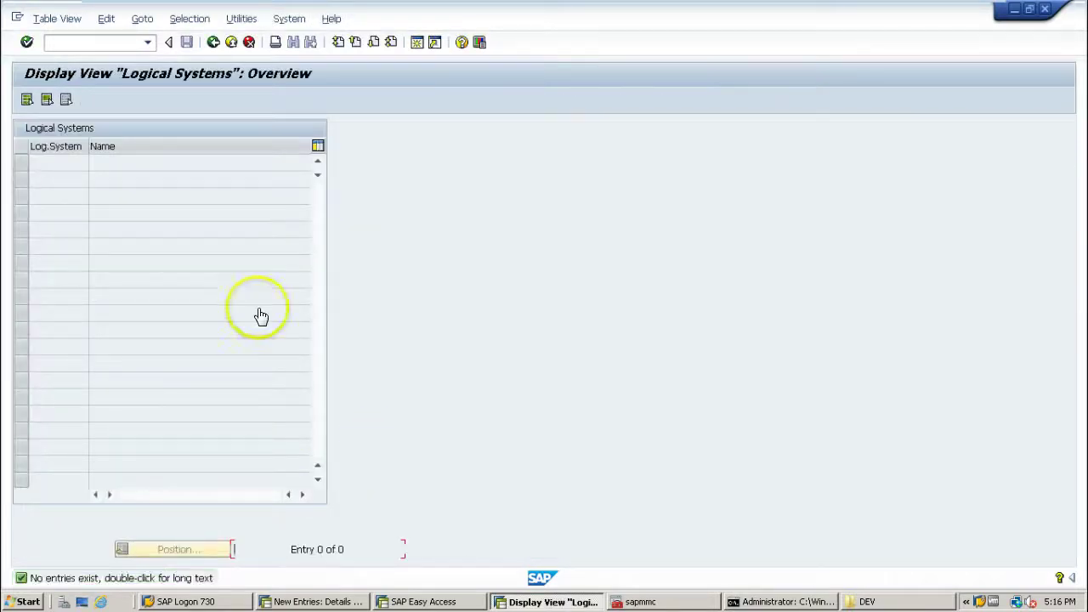
Step: Exit to the SAP Easy Access menu using /n
{"action": "left_click", "coordinate": [147, 42]}
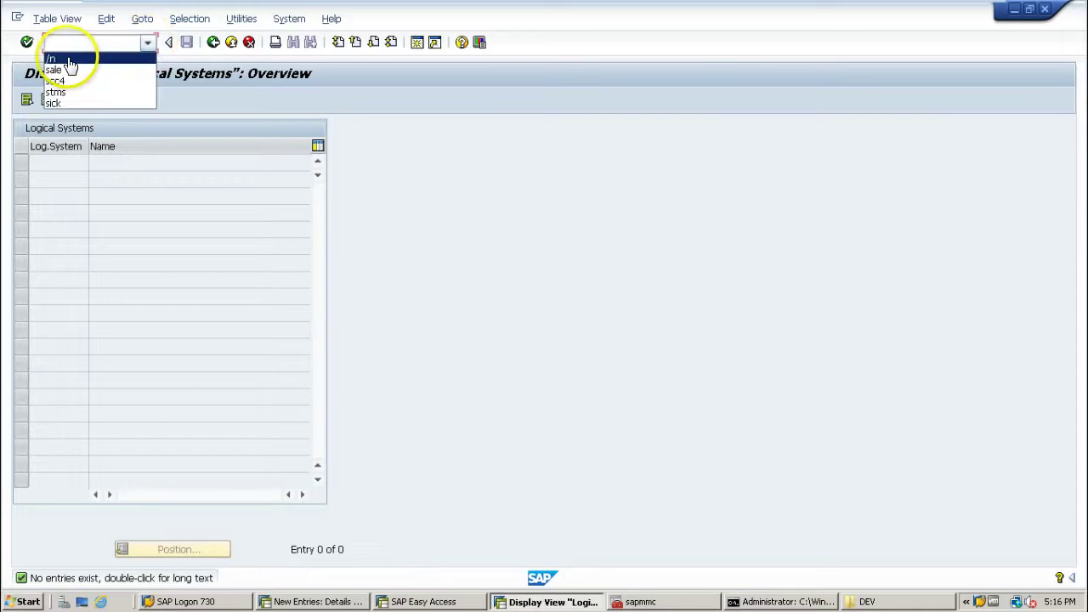
{"action": "left_click", "coordinate": [70, 61]}
{"action": "left_click", "coordinate": [27, 41]}
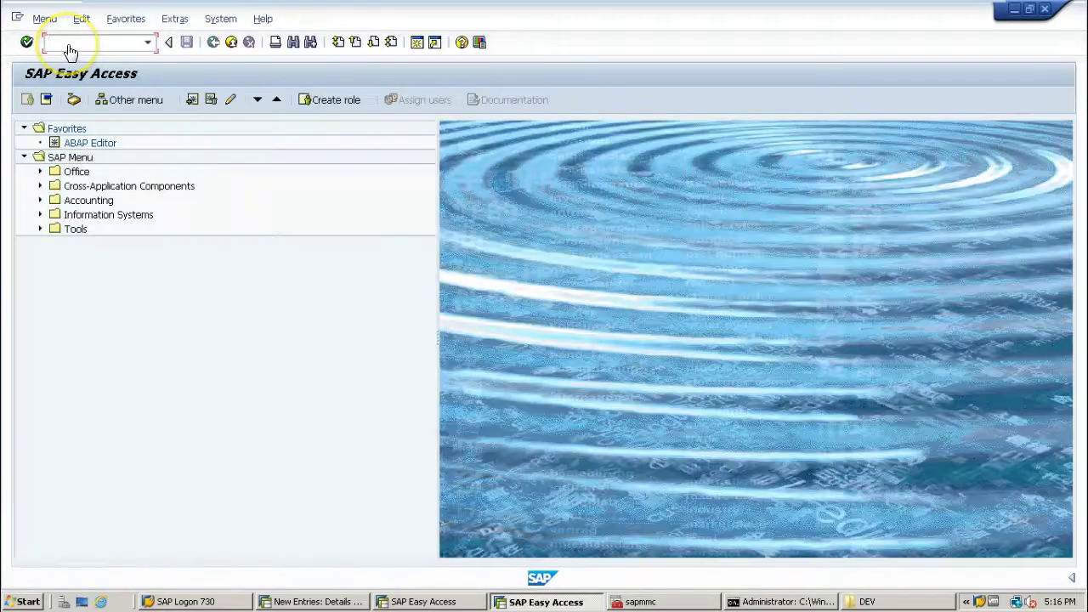
Step: Start creating a user in SU01 and choose ABC Ltd as the new company address
{"action": "type", "text": "s"}
{"action": "key", "text": "Return"}
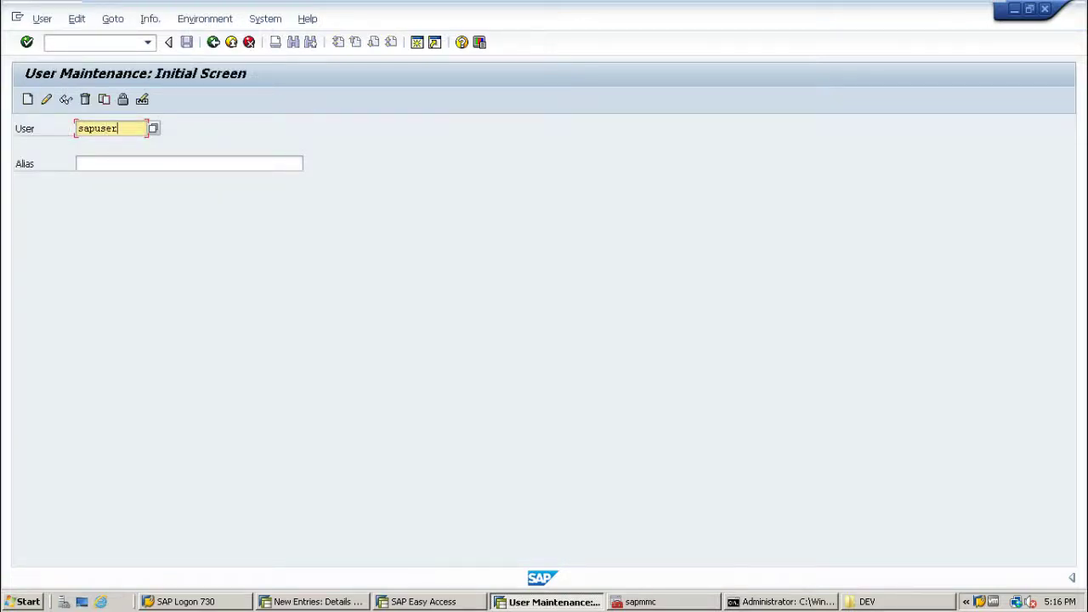
{"action": "left_click", "coordinate": [27, 100]}
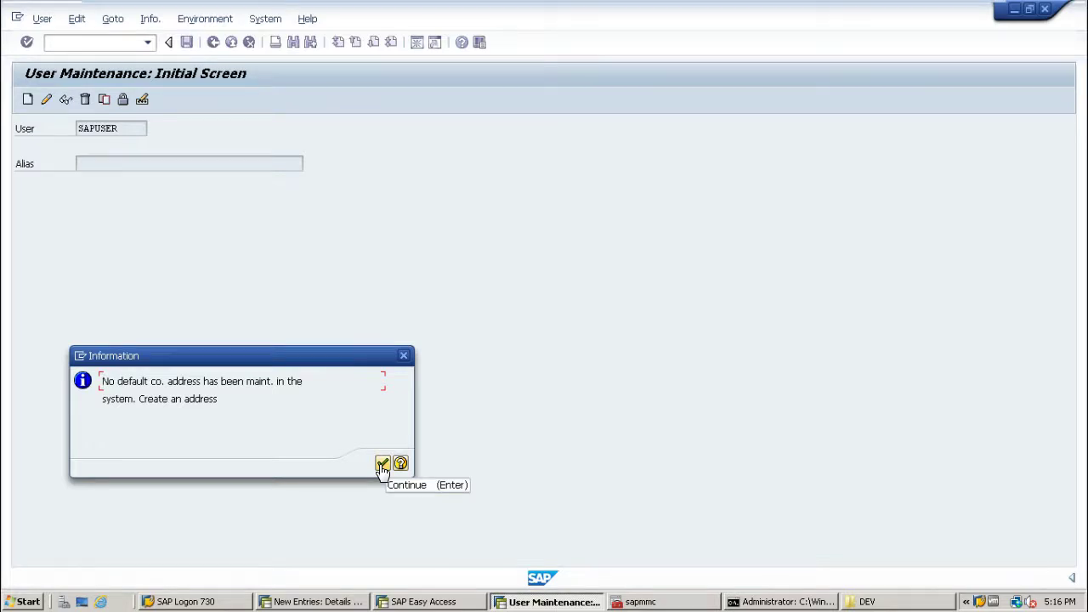
{"action": "left_click", "coordinate": [382, 464]}
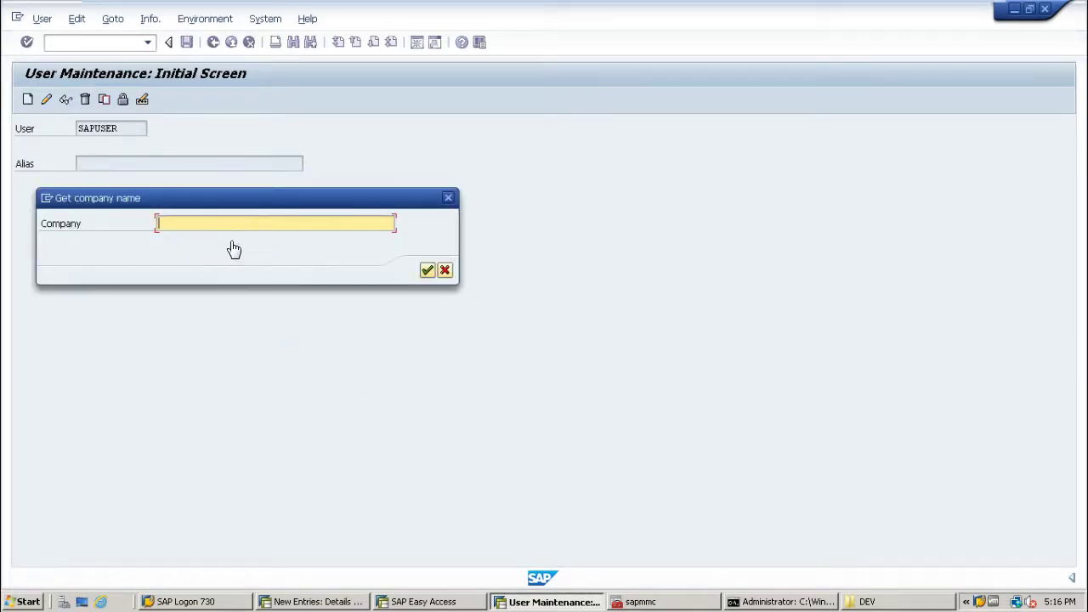
{"action": "type", "text": "ABC"}
{"action": "left_click", "coordinate": [231, 242]}
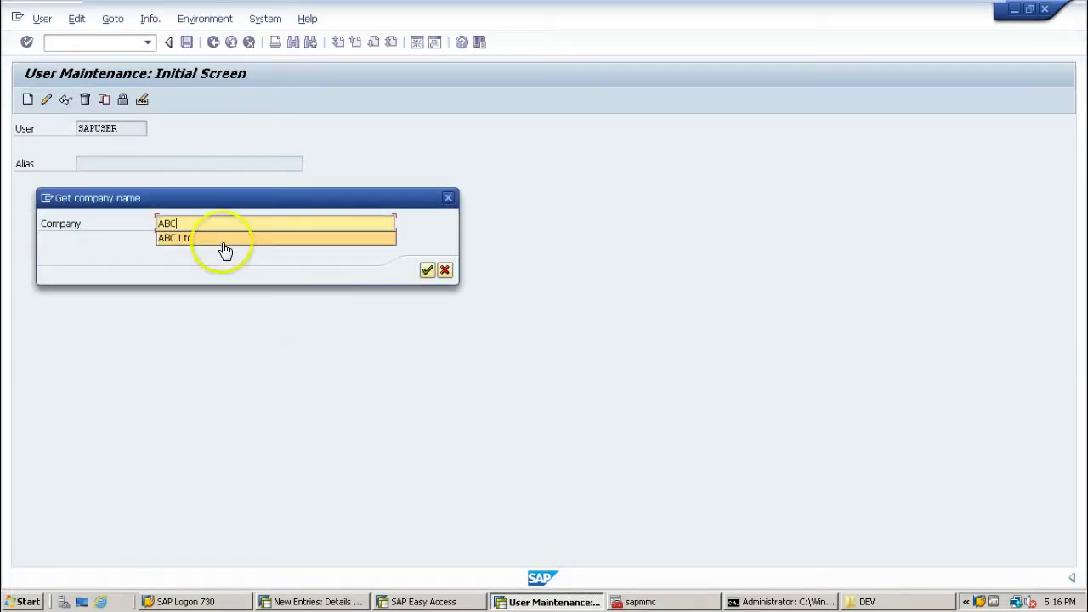
{"action": "left_click", "coordinate": [428, 271]}
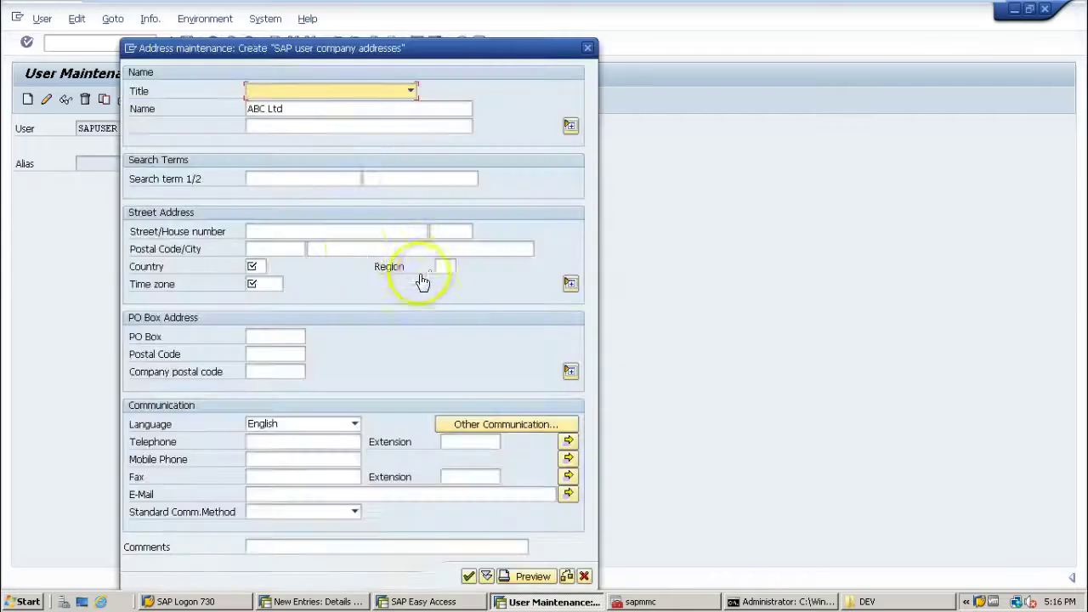
Step: Give ABC Ltd title Company, country IN and time zone INDIA, then save the address
{"action": "left_click", "coordinate": [413, 91]}
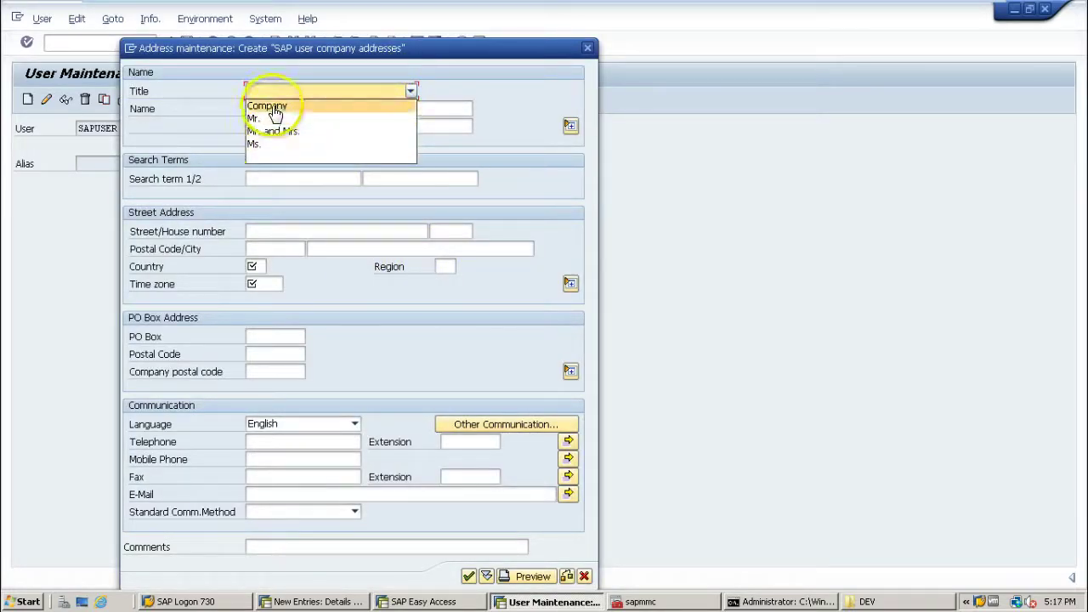
{"action": "left_click", "coordinate": [269, 107]}
{"action": "left_click", "coordinate": [253, 267]}
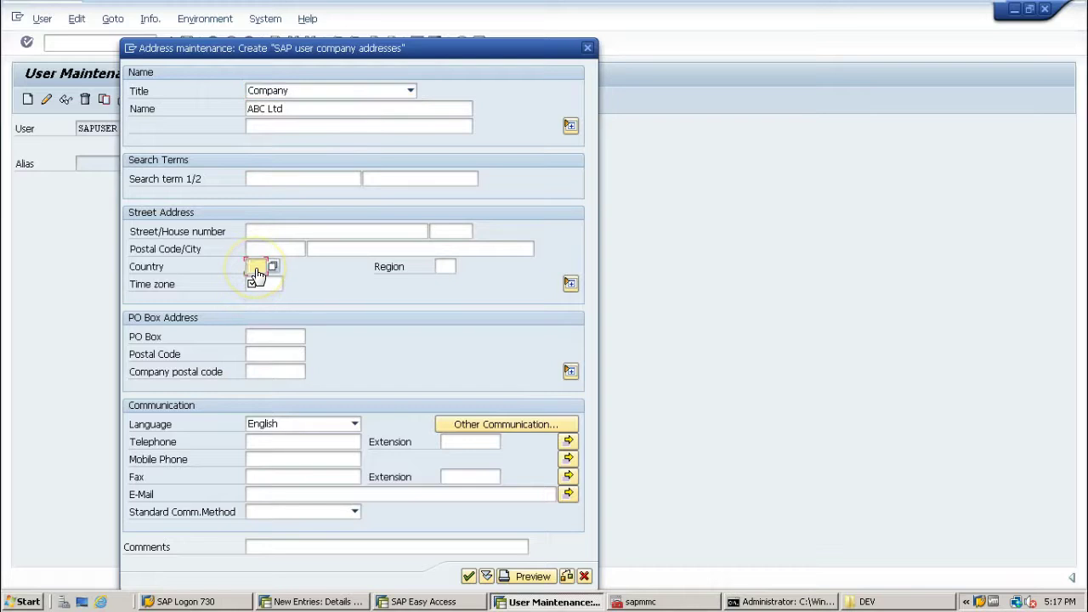
{"action": "type", "text": "IN"}
{"action": "key", "text": "Tab"}
{"action": "key", "text": "Tab"}
{"action": "type", "text": "IN"}
{"action": "left_click", "coordinate": [261, 299]}
{"action": "left_click", "coordinate": [487, 578]}
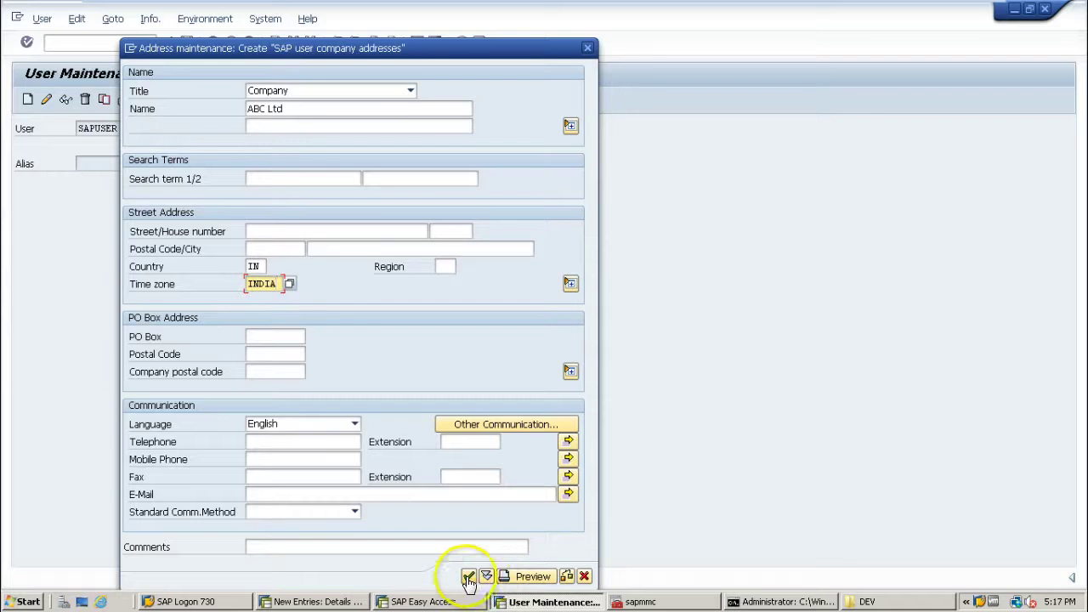
{"action": "left_click", "coordinate": [468, 577]}
{"action": "left_click", "coordinate": [354, 328]}
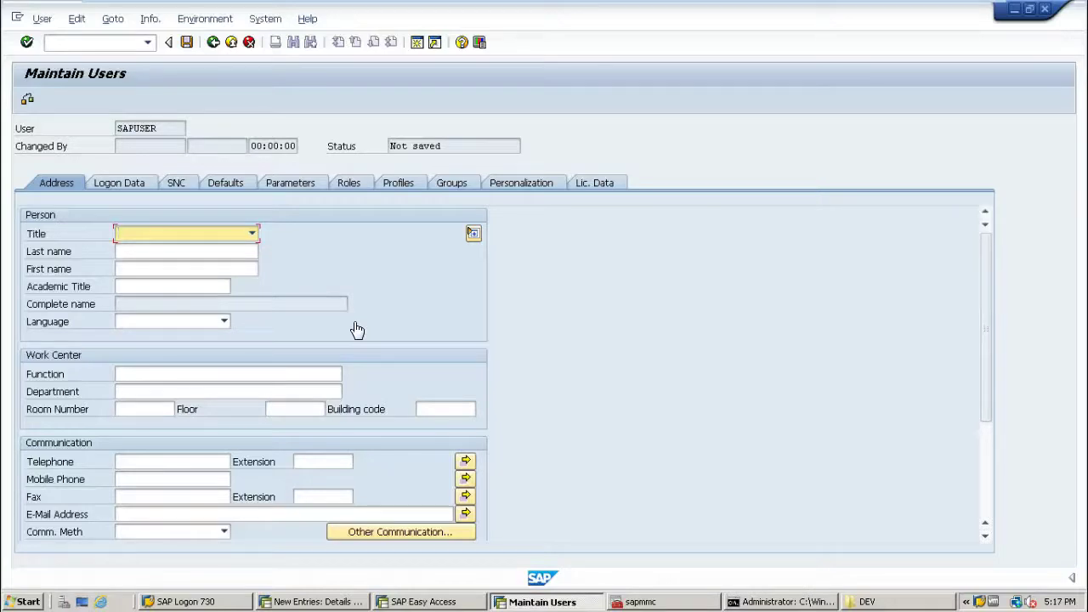
Step: Set the new user's title to Mr
{"action": "left_click", "coordinate": [252, 235]}
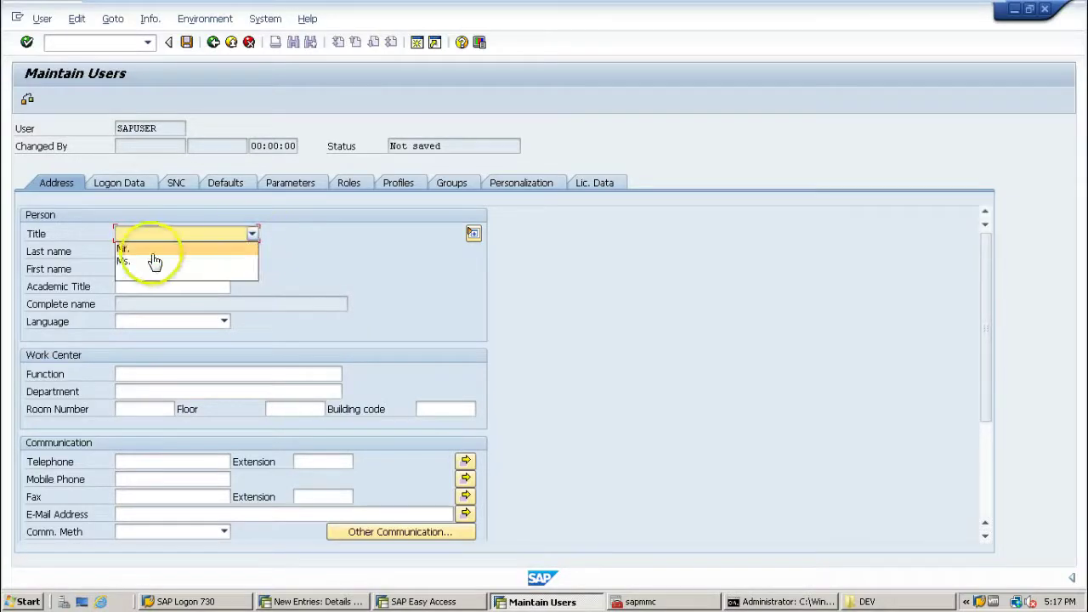
{"action": "left_click", "coordinate": [133, 249]}
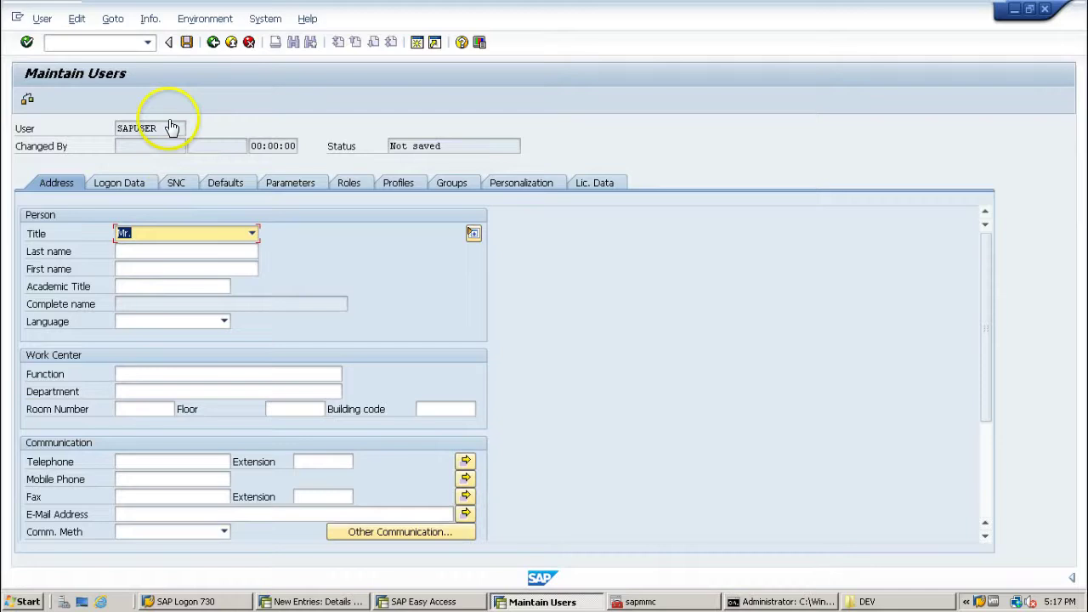
{"action": "left_click_drag", "start_coordinate": [165, 133], "coordinate": [115, 132]}
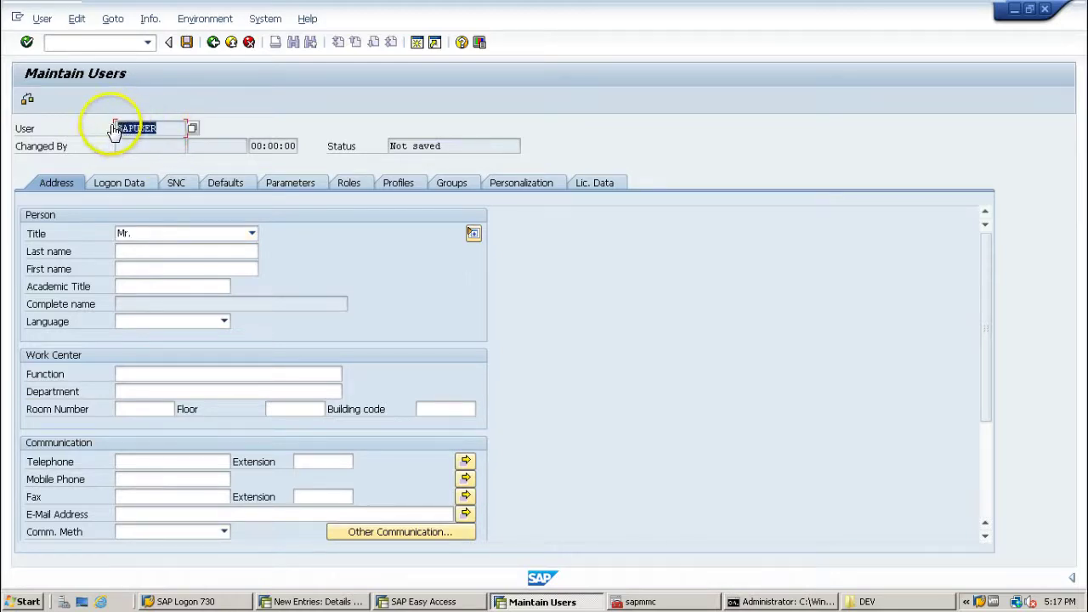
{"action": "right_click", "coordinate": [125, 253]}
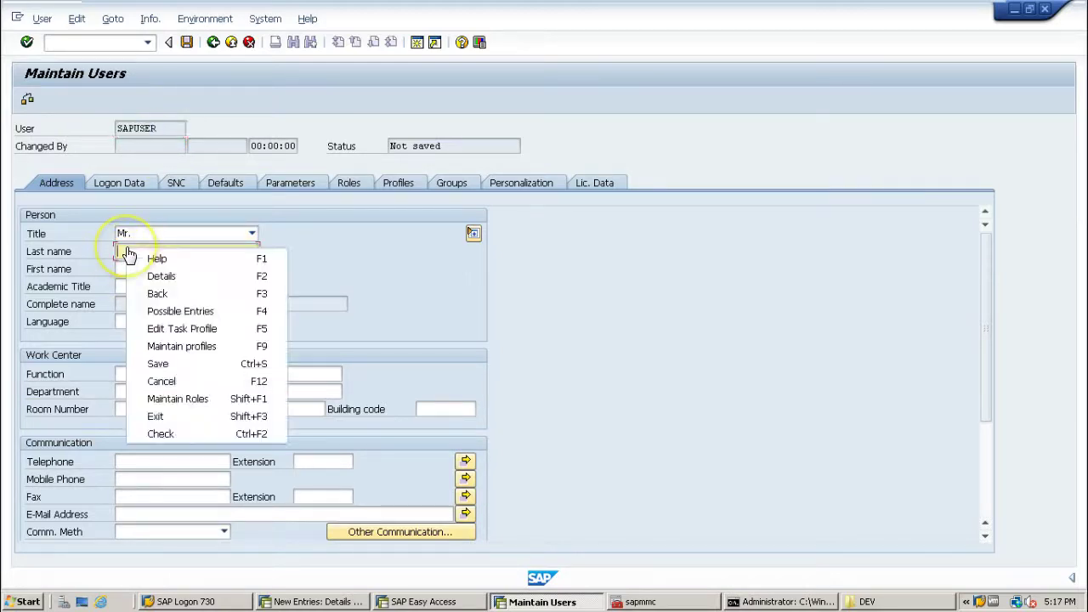
{"action": "left_click", "coordinate": [352, 255]}
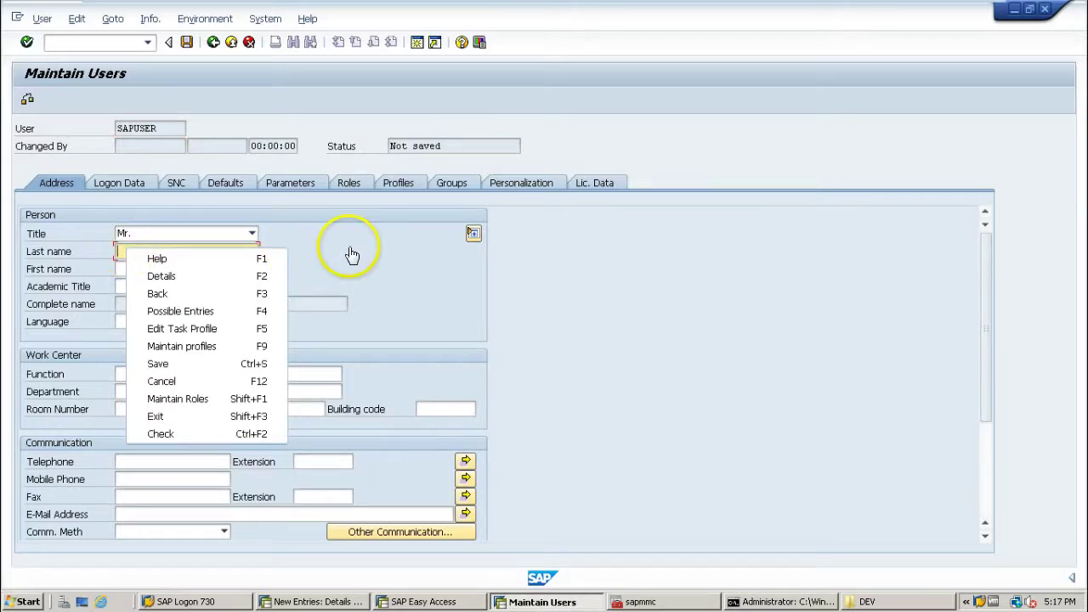
Step: Enable Quick Cut and Paste and copy SAPUSER into the Last name field
{"action": "left_click", "coordinate": [480, 45]}
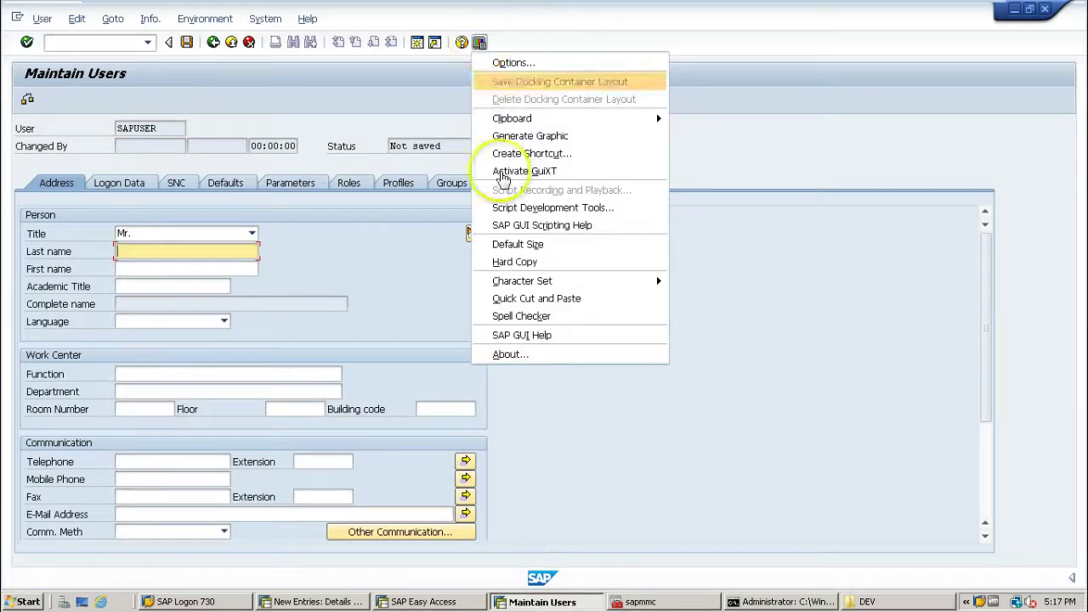
{"action": "left_click", "coordinate": [508, 304]}
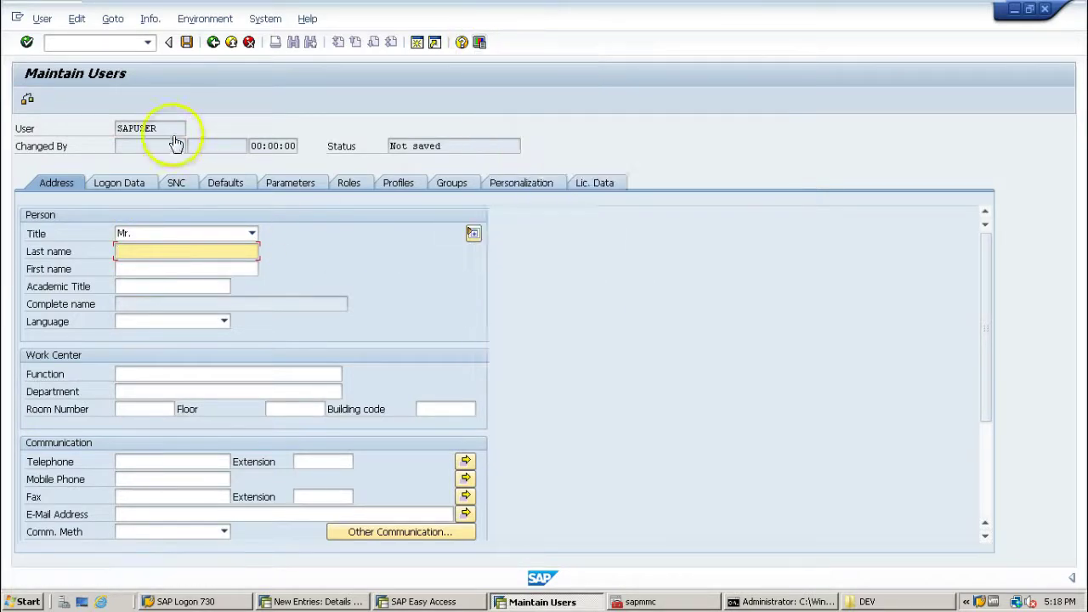
{"action": "left_click_drag", "start_coordinate": [173, 133], "coordinate": [119, 132]}
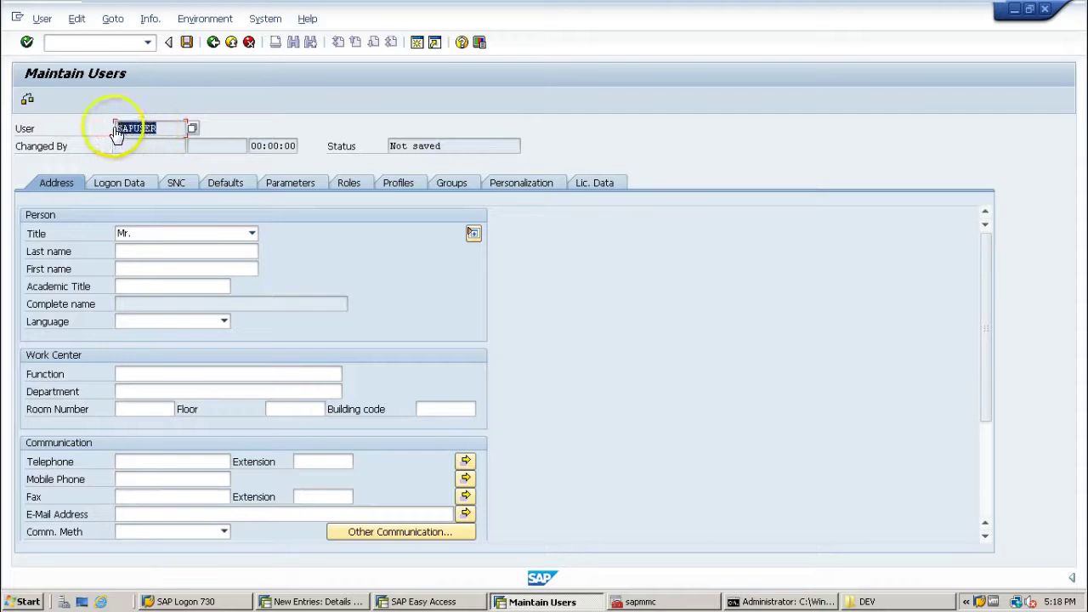
{"action": "right_click", "coordinate": [133, 255]}
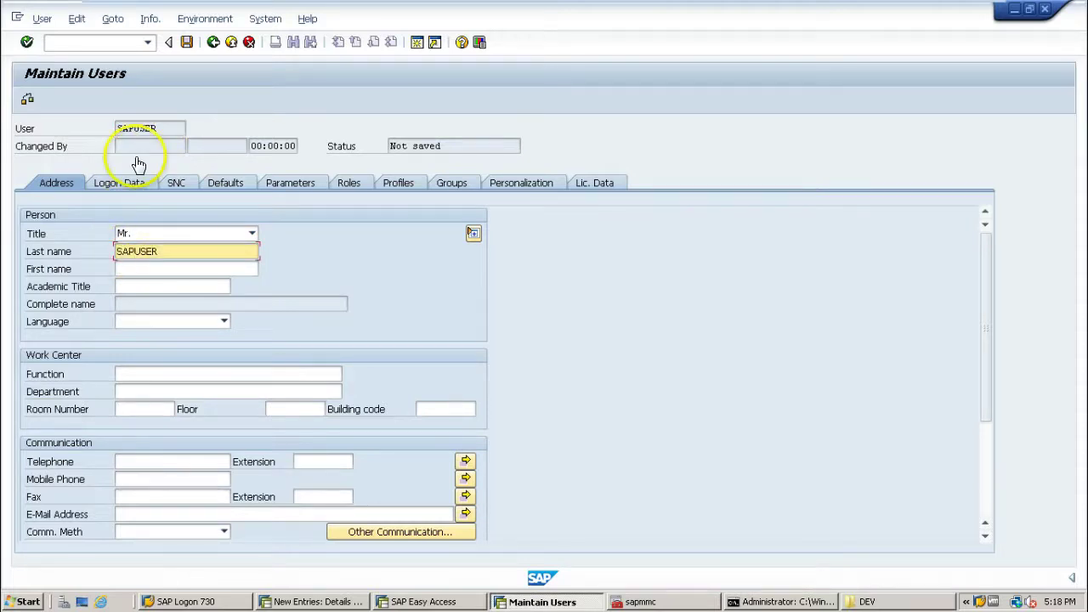
{"action": "left_click", "coordinate": [110, 187]}
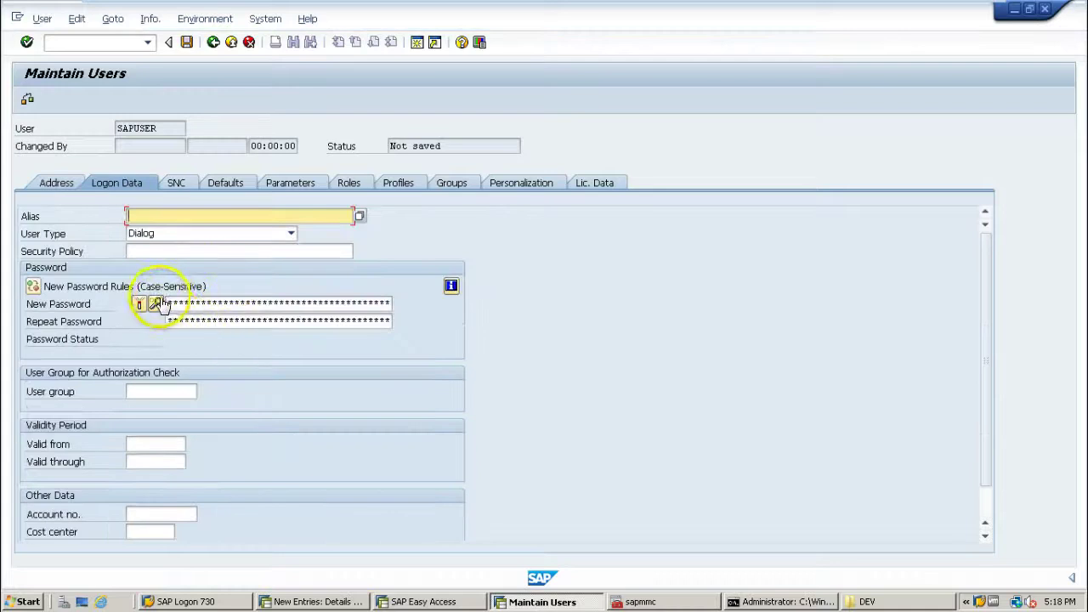
Step: Enter the initial password in New Password and Repeat Password, then view Profiles
{"action": "left_click", "coordinate": [205, 308]}
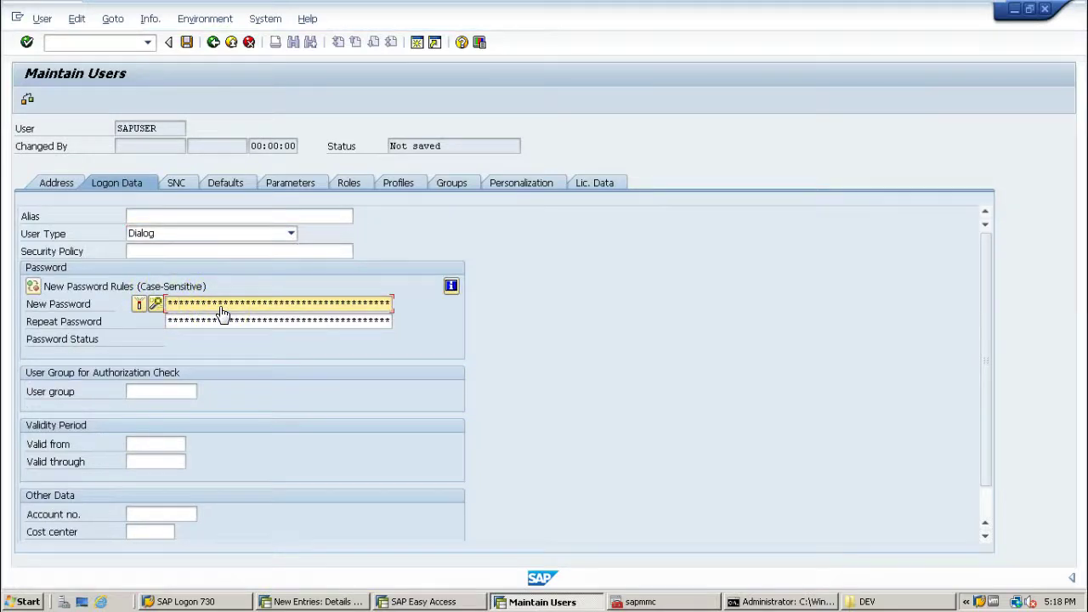
{"action": "key", "text": "Tab"}
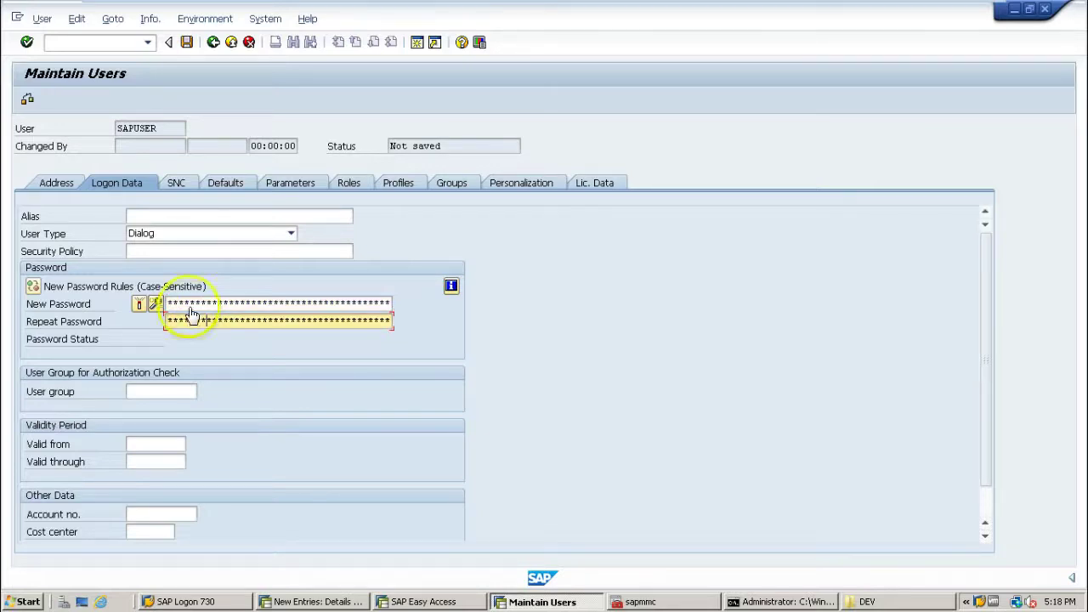
{"action": "left_click", "coordinate": [415, 191]}
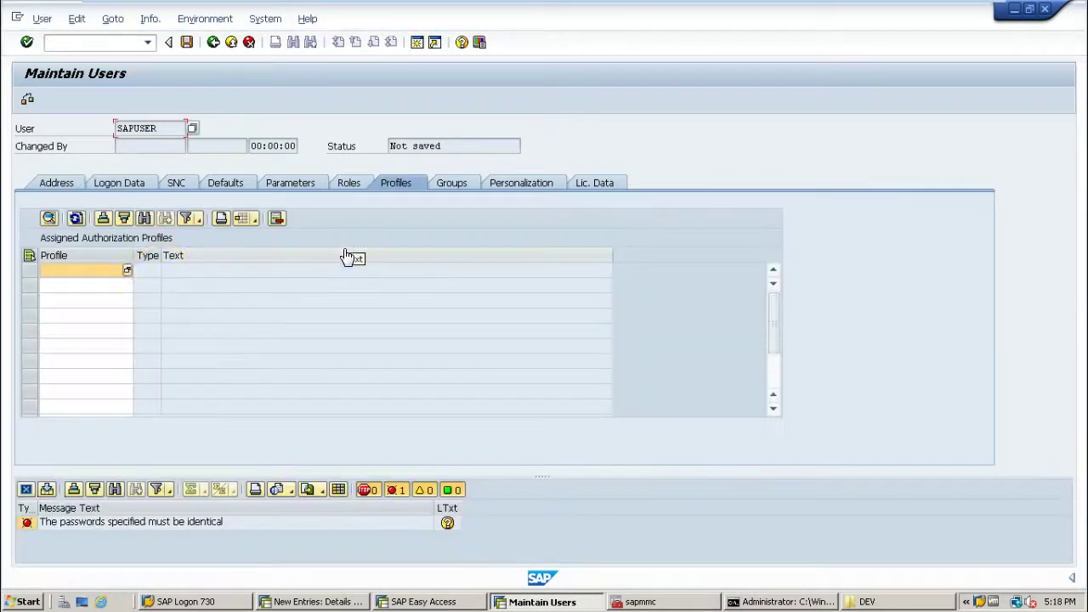
Step: Enter SAP_ALL and SAP_NEW in the Profile column for SAPUSER and confirm them
{"action": "left_click", "coordinate": [275, 270]}
{"action": "left_click", "coordinate": [92, 273]}
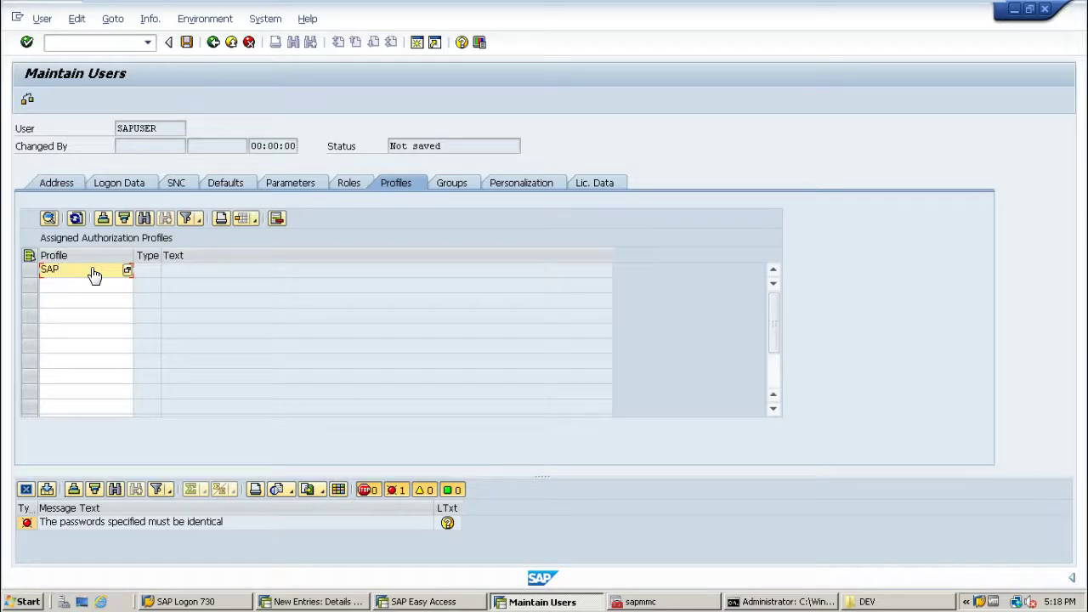
{"action": "type", "text": "SAP_ALL"}
{"action": "key", "text": "Return"}
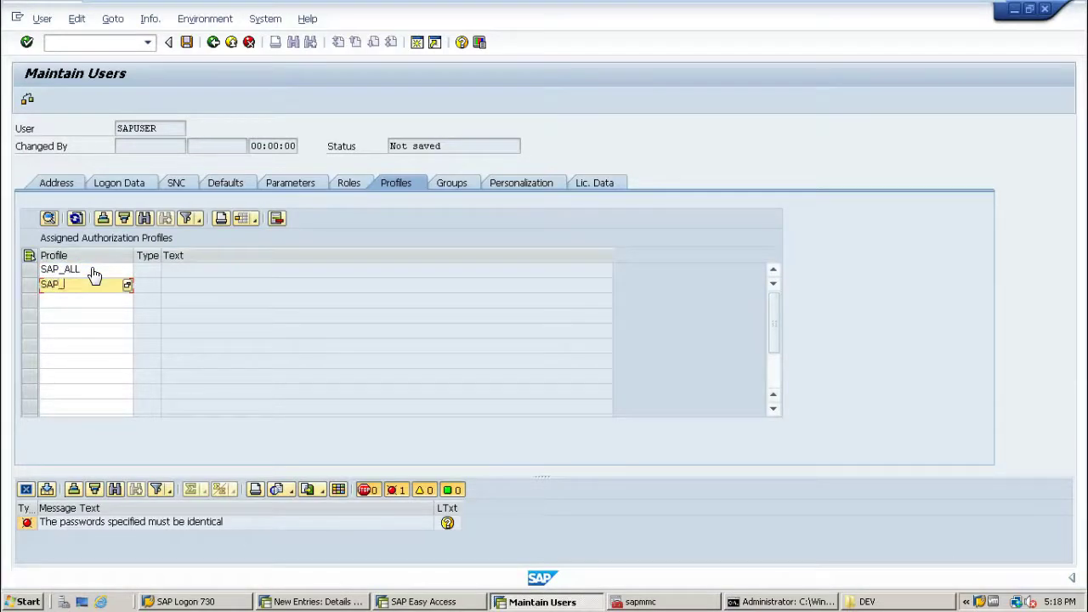
{"action": "left_click", "coordinate": [186, 42]}
{"action": "key", "text": "Return"}
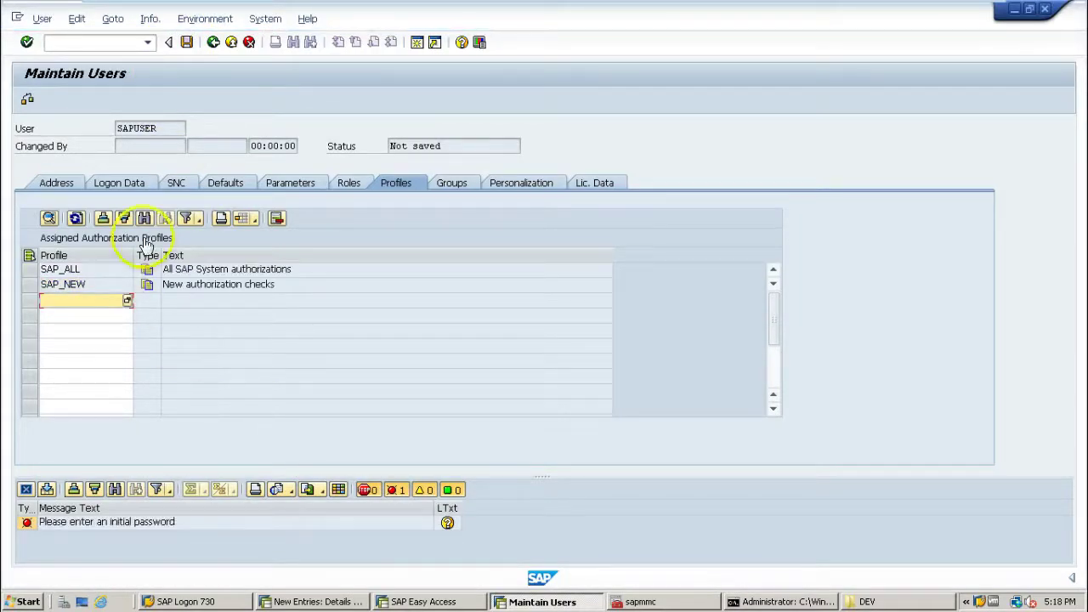
Step: Retype the new password and its repetition on Logon Data, then save user SAPUSER
{"action": "left_click", "coordinate": [136, 192]}
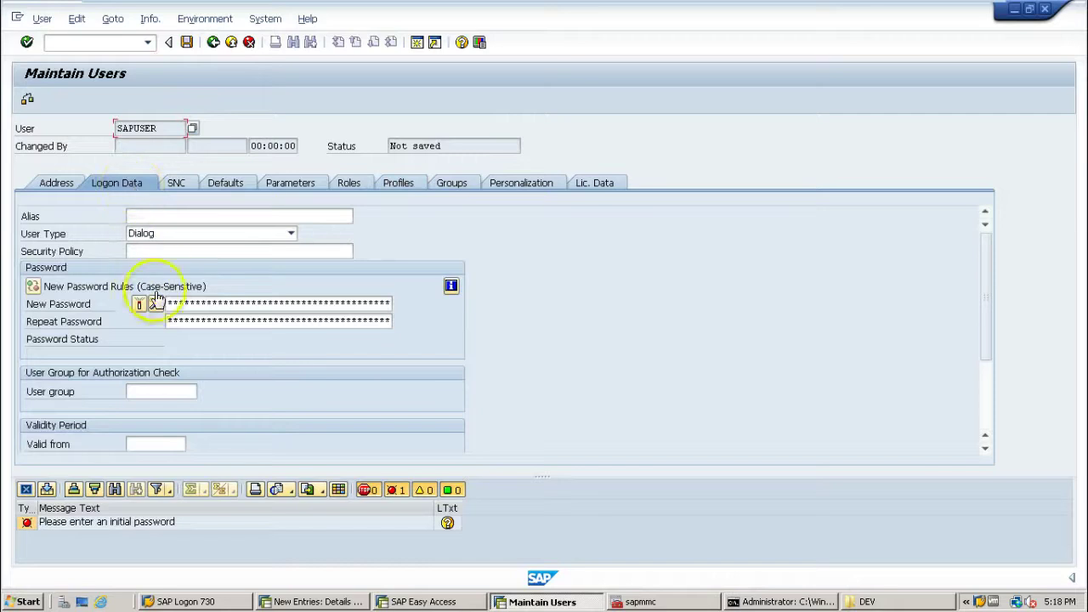
{"action": "left_click", "coordinate": [169, 304]}
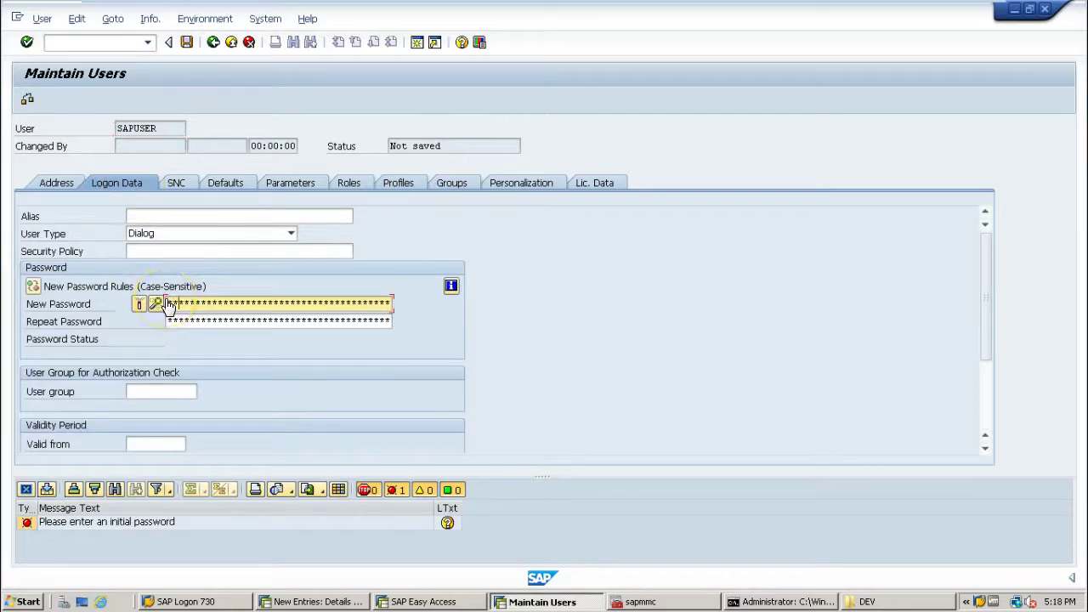
{"action": "key", "text": "Tab"}
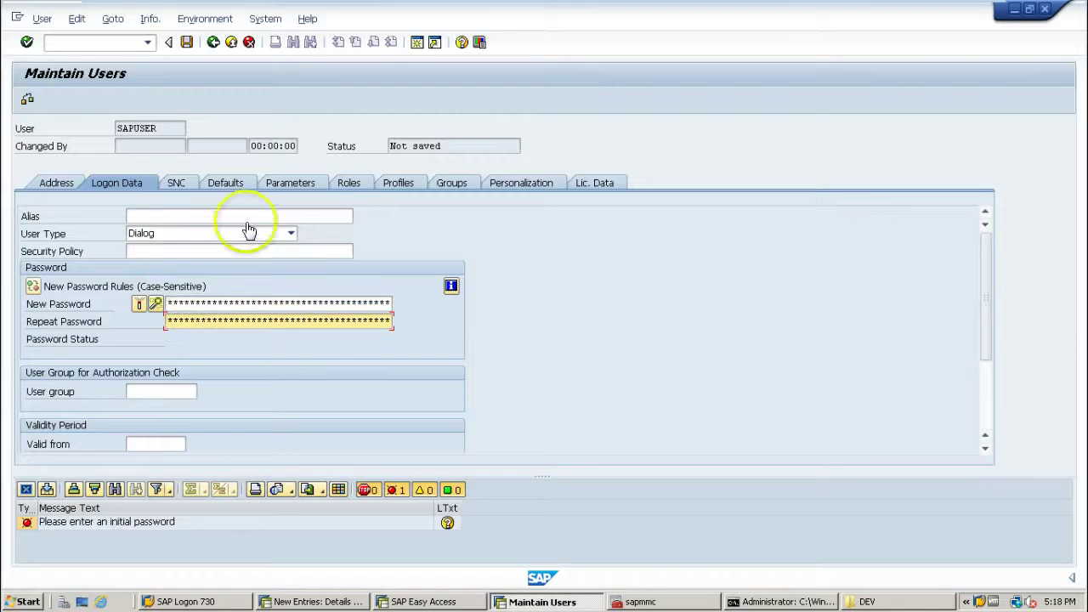
{"action": "left_click", "coordinate": [186, 43]}
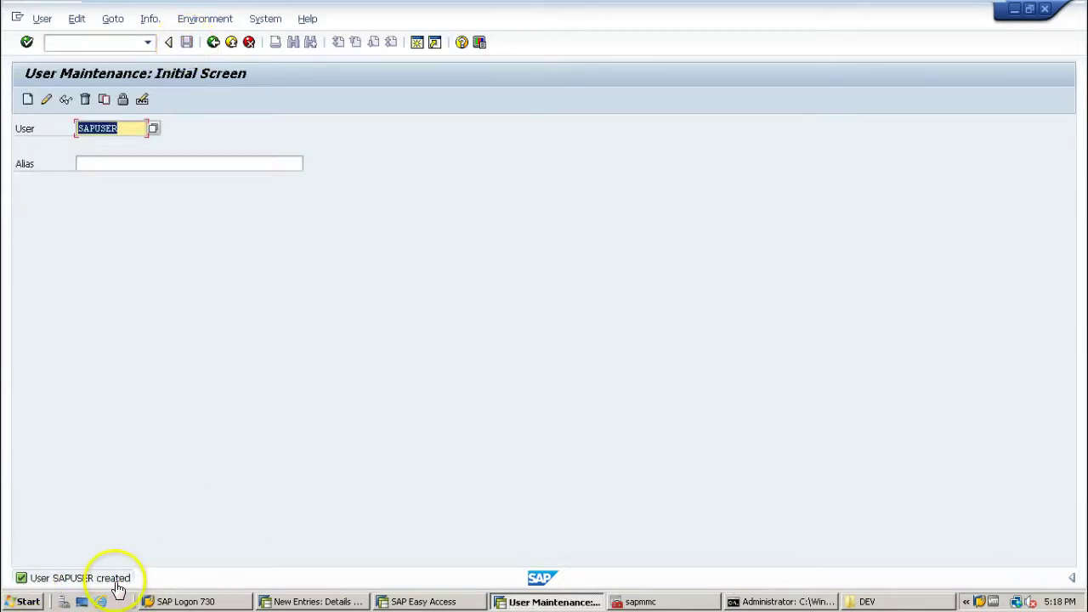
Step: Log off the User Maintenance session and start a new logon to SAP BW 7.3 from SAP Logon
{"action": "left_click", "coordinate": [264, 18]}
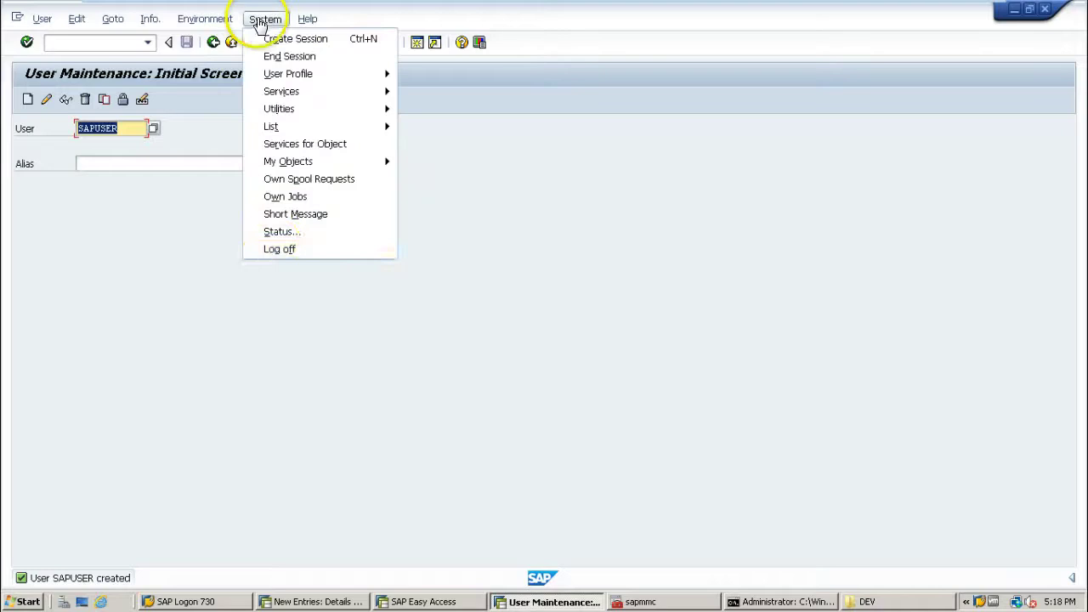
{"action": "left_click", "coordinate": [274, 250]}
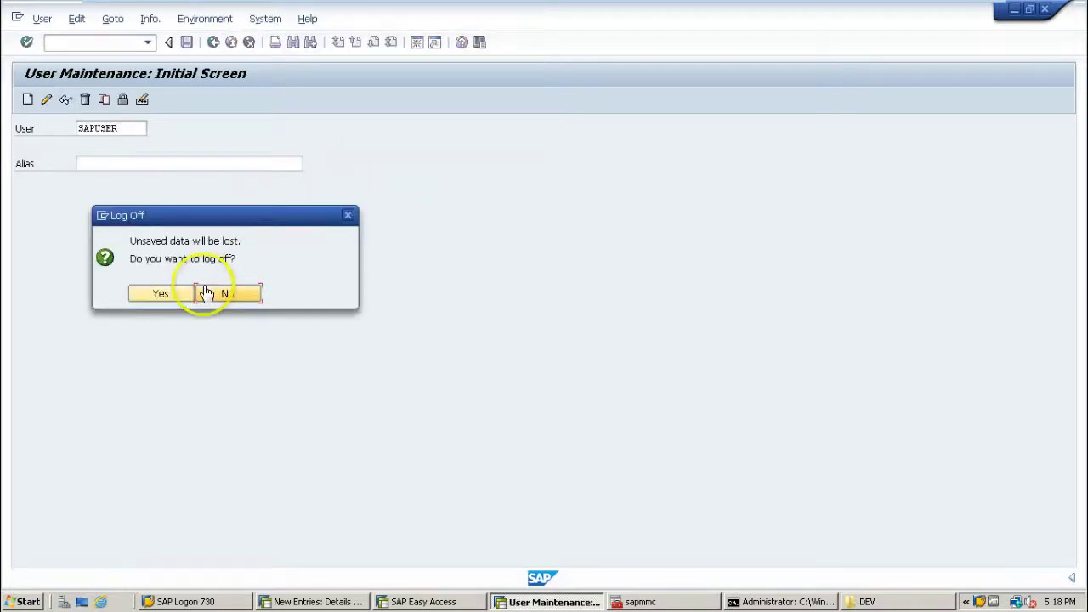
{"action": "left_click", "coordinate": [152, 295]}
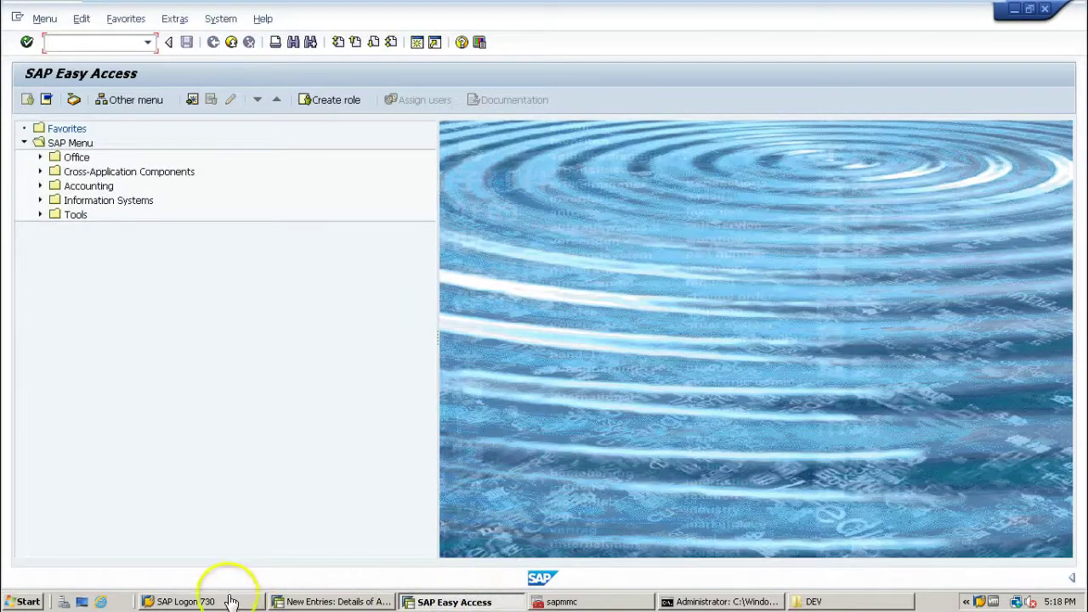
{"action": "left_click", "coordinate": [185, 602]}
{"action": "double_click", "coordinate": [255, 120]}
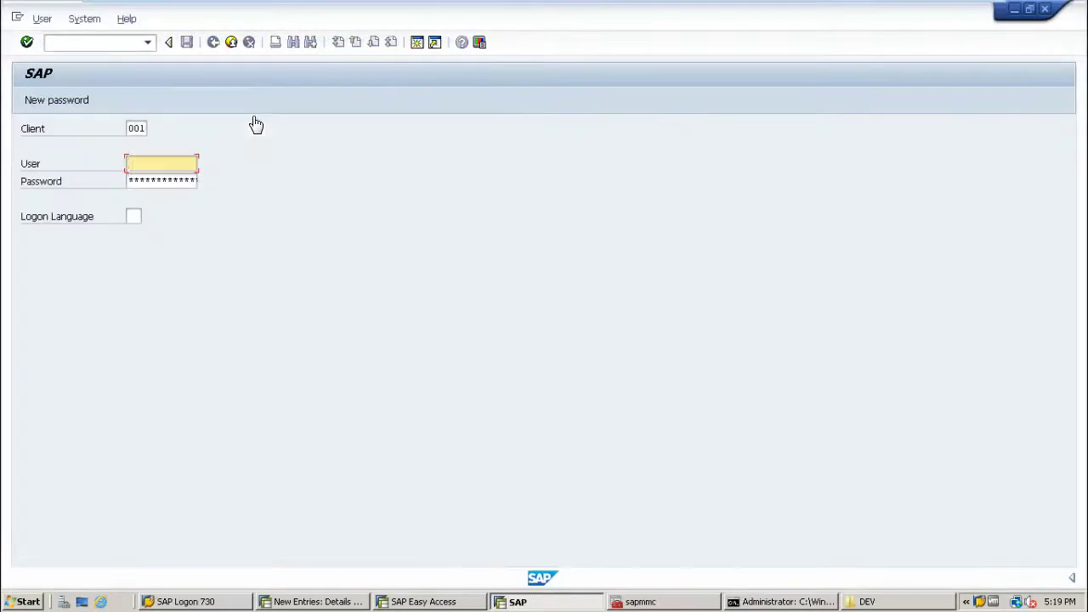
Step: Log on to SAP BW 7.3 as SAPUSER, set a new password, and dismiss the copyright notice
{"action": "left_click", "coordinate": [286, 170]}
{"action": "type", "text": "sap"}
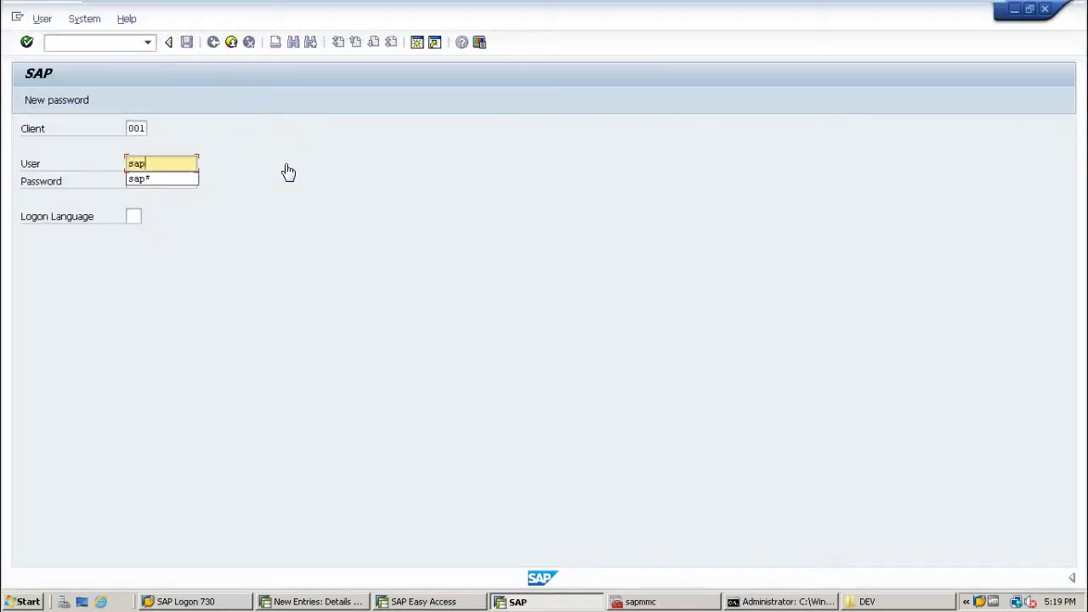
{"action": "type", "text": "user"}
{"action": "key", "text": "Tab"}
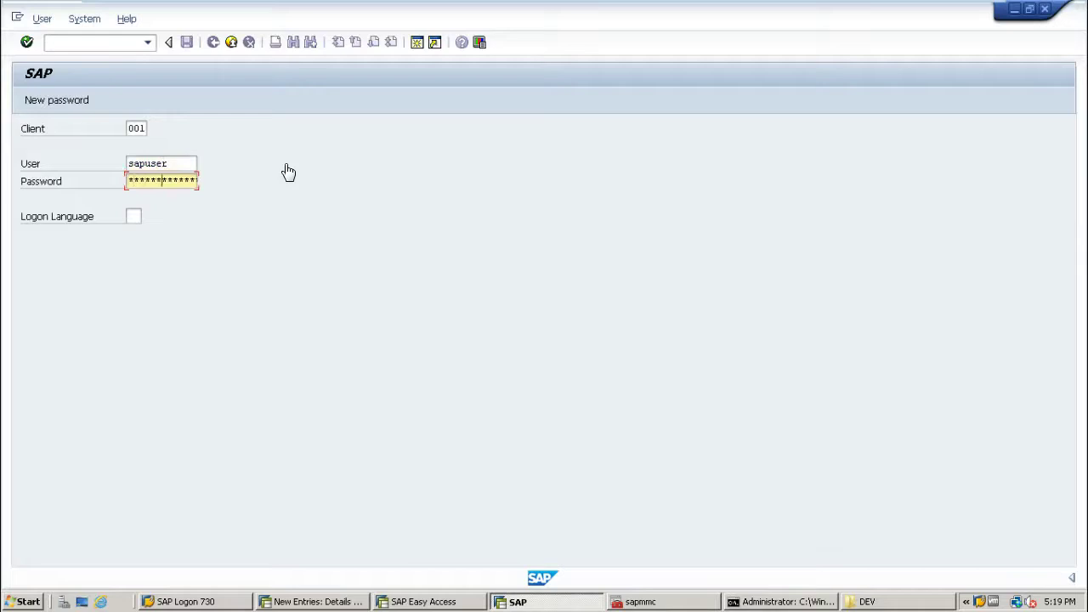
{"action": "key", "text": "Return"}
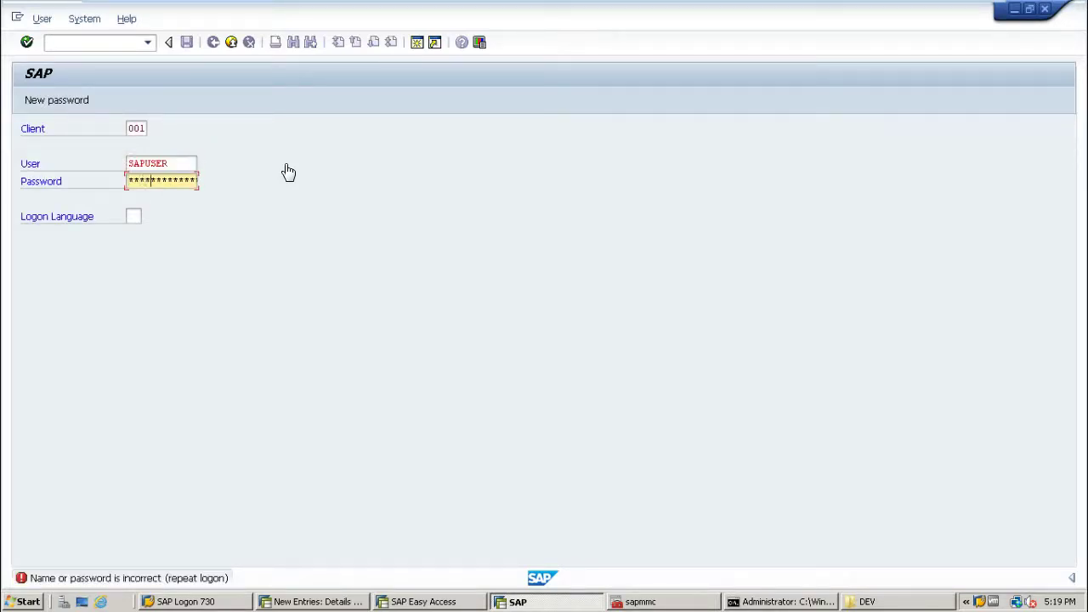
{"action": "key", "text": "Return"}
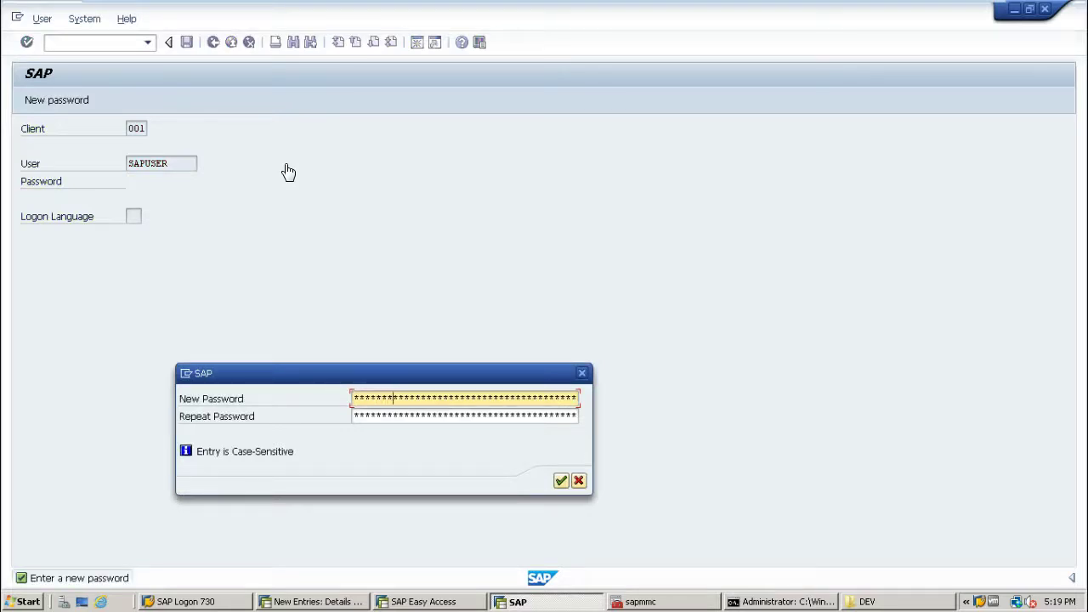
{"action": "key", "text": "Tab"}
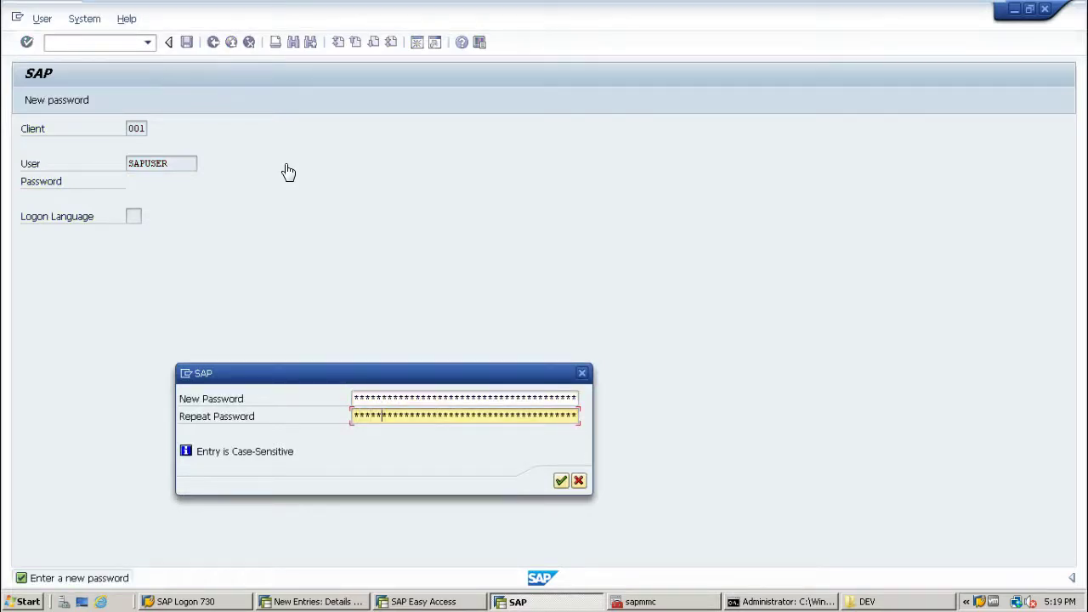
{"action": "key", "text": "Return"}
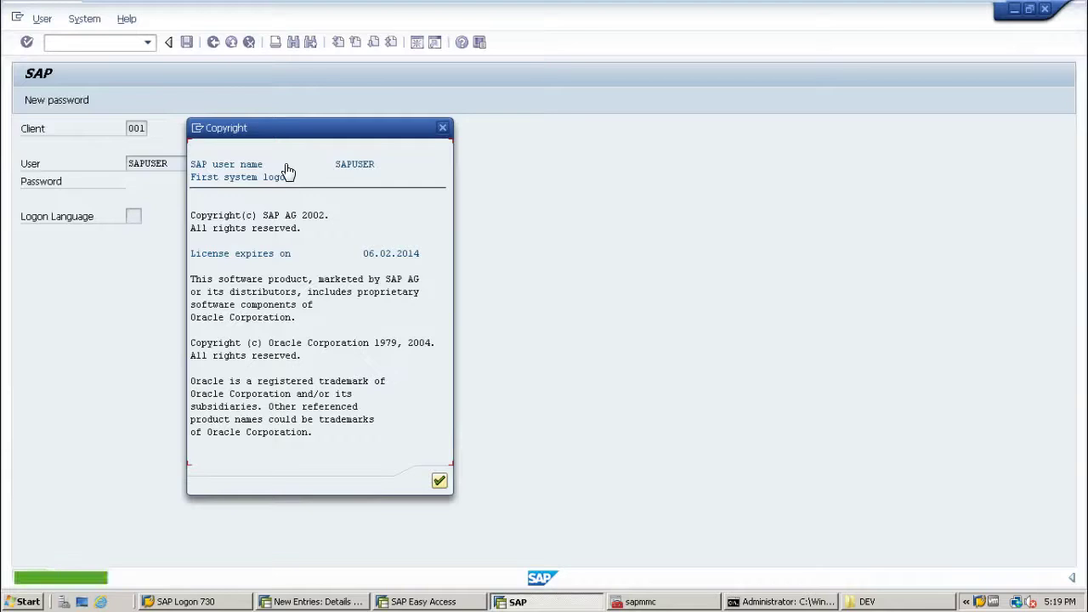
{"action": "key", "text": "Return"}
{"action": "key", "text": "Return"}
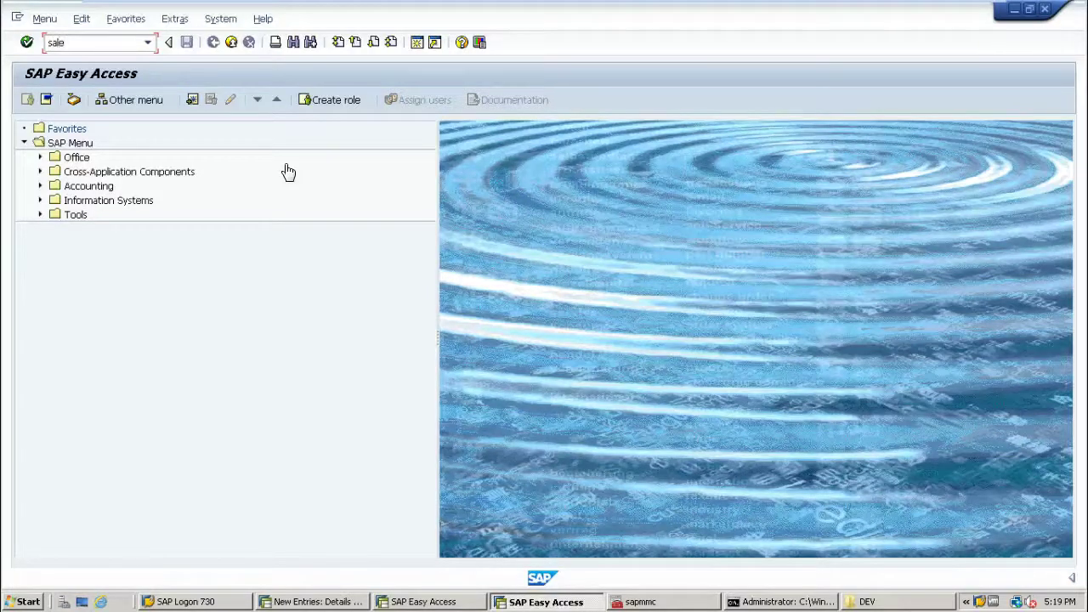
Step: Run Define Logical System under ALE Basic Settings > Logical Systems and accept the cross-client caution
{"action": "key", "text": "Return"}
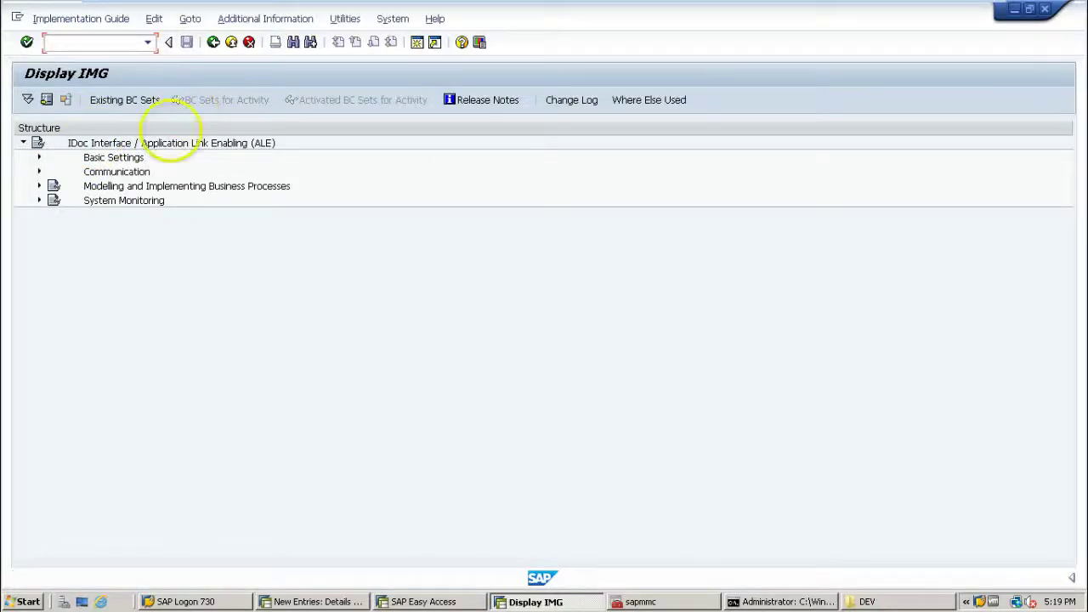
{"action": "left_click", "coordinate": [39, 158]}
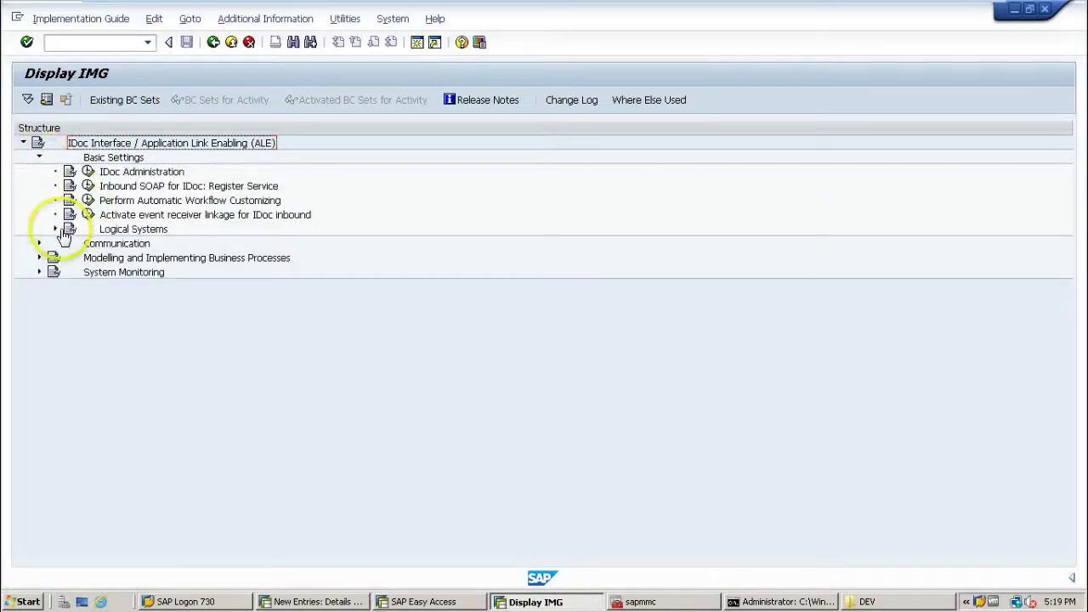
{"action": "left_click", "coordinate": [55, 230]}
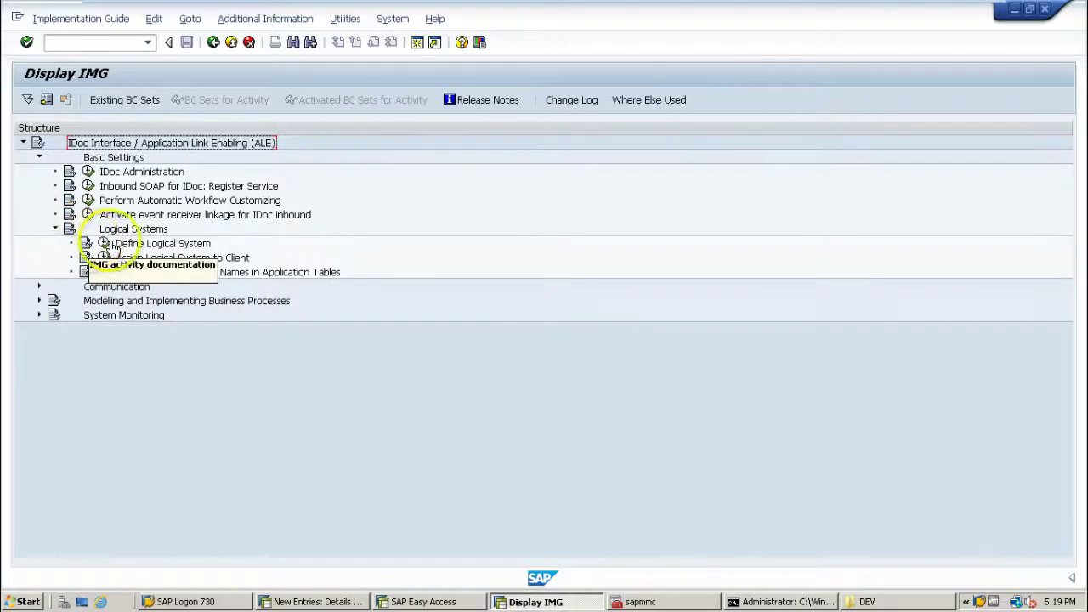
{"action": "left_click", "coordinate": [104, 245]}
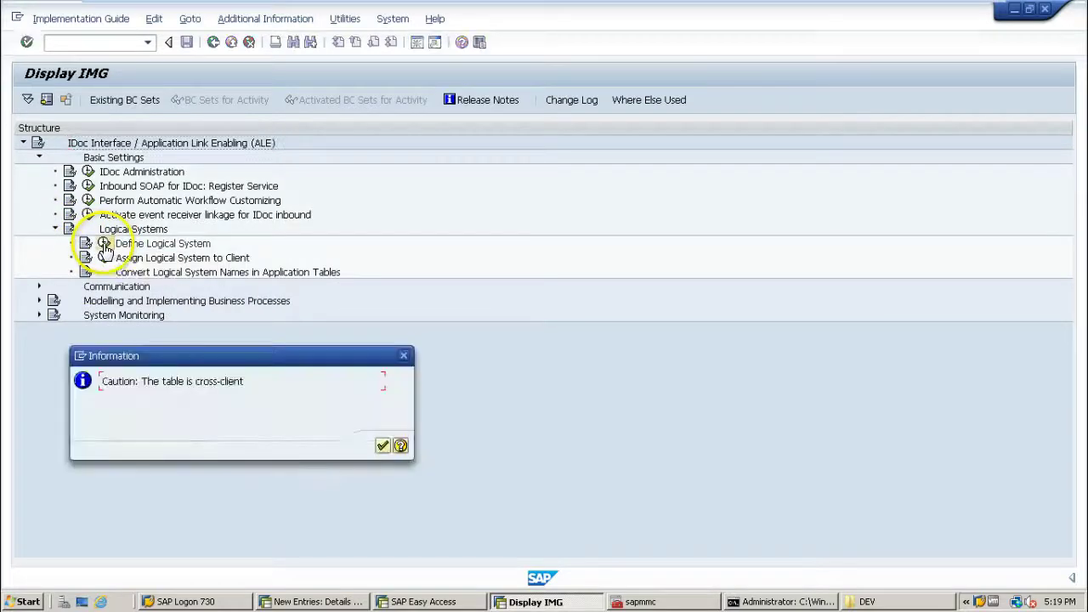
{"action": "left_click", "coordinate": [383, 446]}
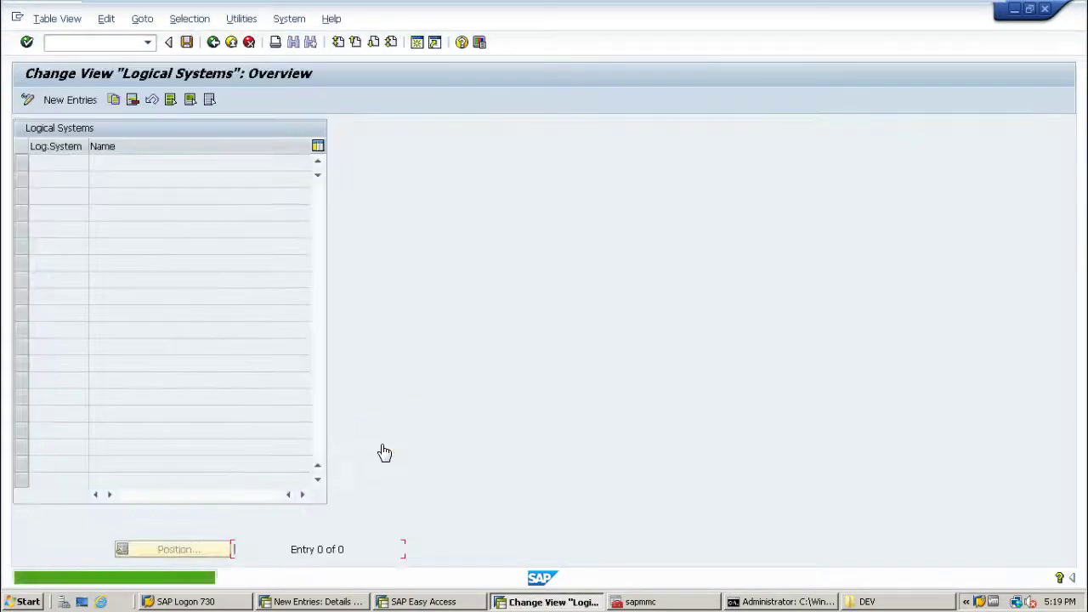
Step: Add a new logical system entry DEVCLNT100 named 'BW Client' and save it
{"action": "left_click", "coordinate": [58, 99]}
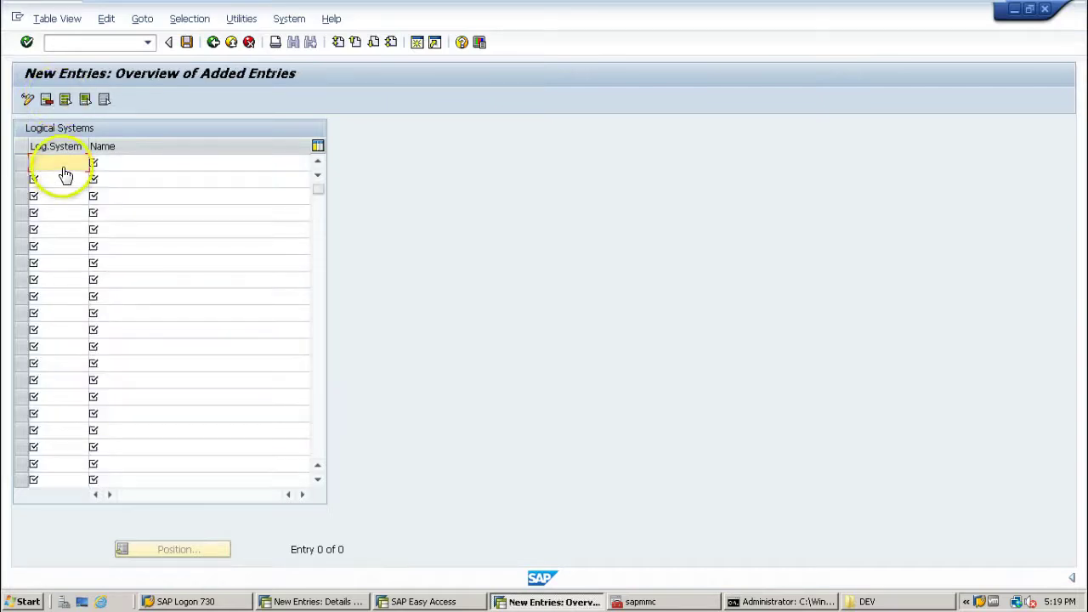
{"action": "left_click", "coordinate": [64, 170]}
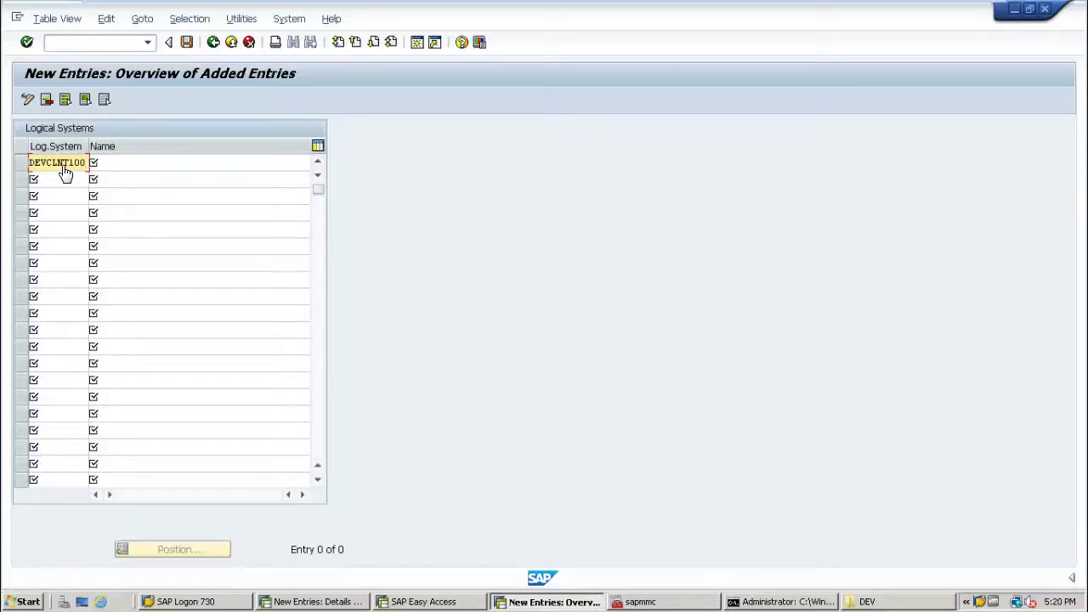
{"action": "left_click", "coordinate": [34, 170]}
{"action": "key", "text": "Tab"}
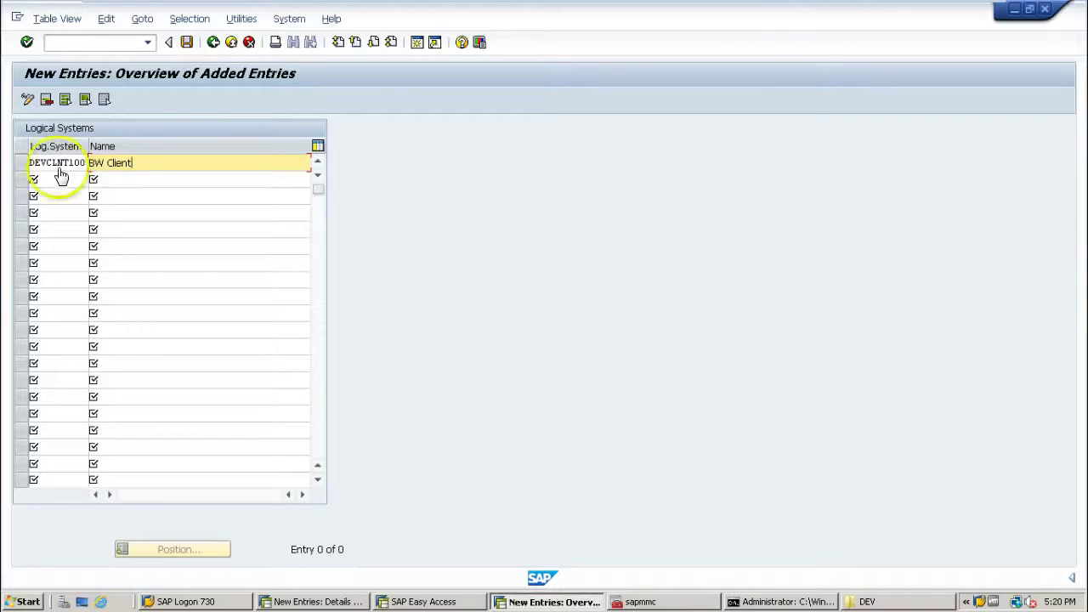
{"action": "left_click", "coordinate": [187, 43]}
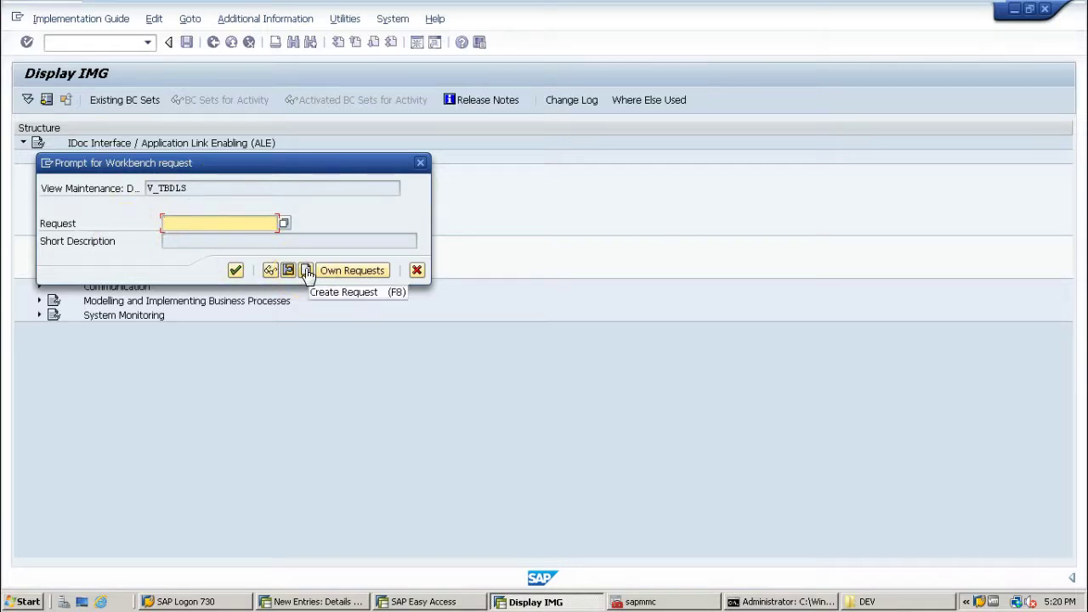
Step: Create a workbench request described 'BW Logical system - DEVCLNT100' and continue to complete the save
{"action": "left_click", "coordinate": [307, 270]}
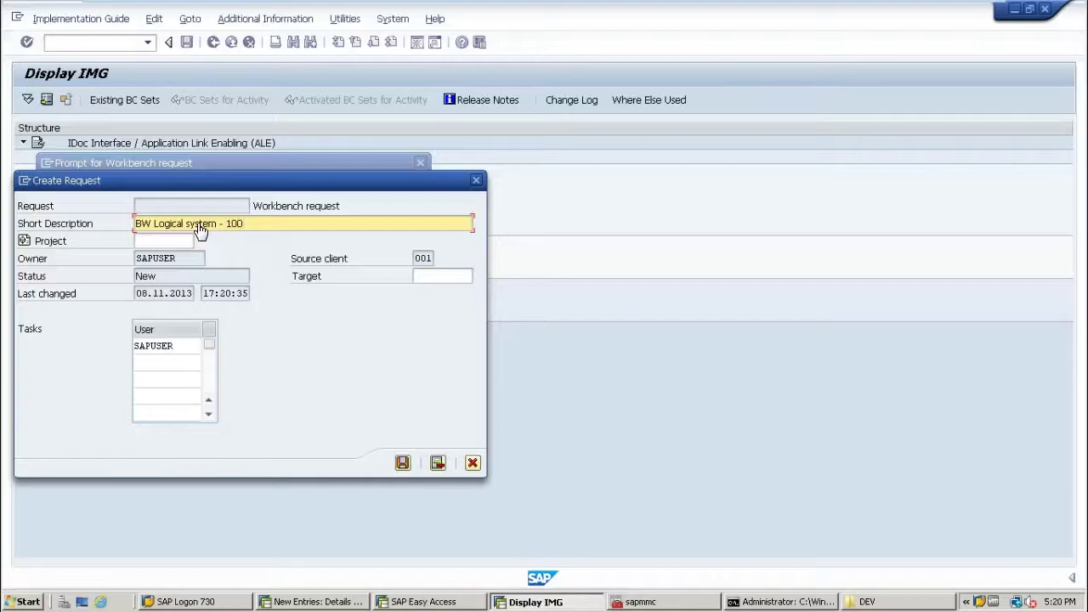
{"action": "key", "text": "Tab"}
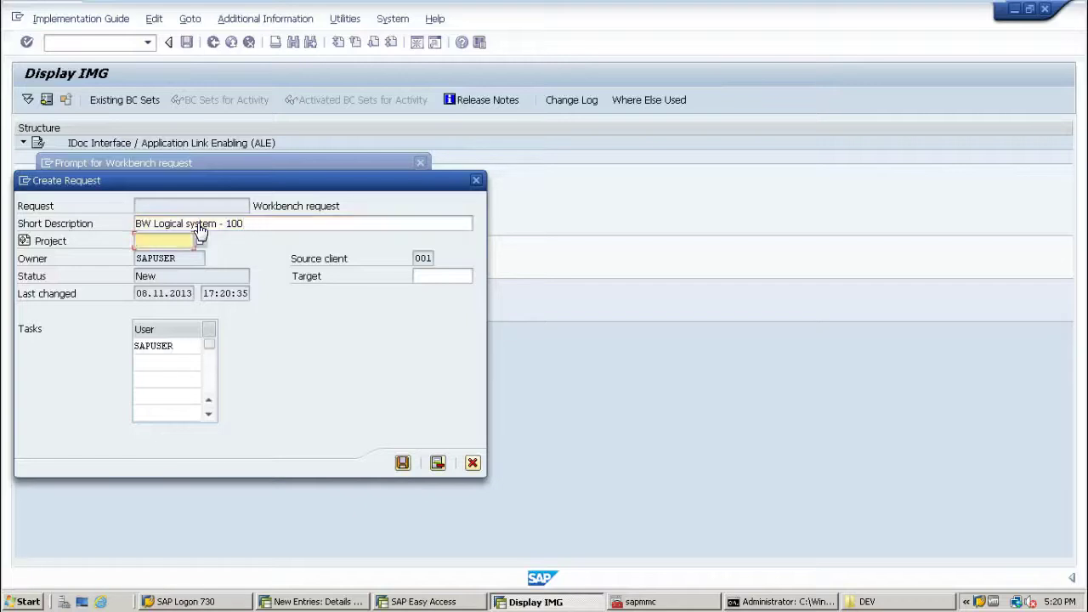
{"action": "left_click", "coordinate": [254, 224]}
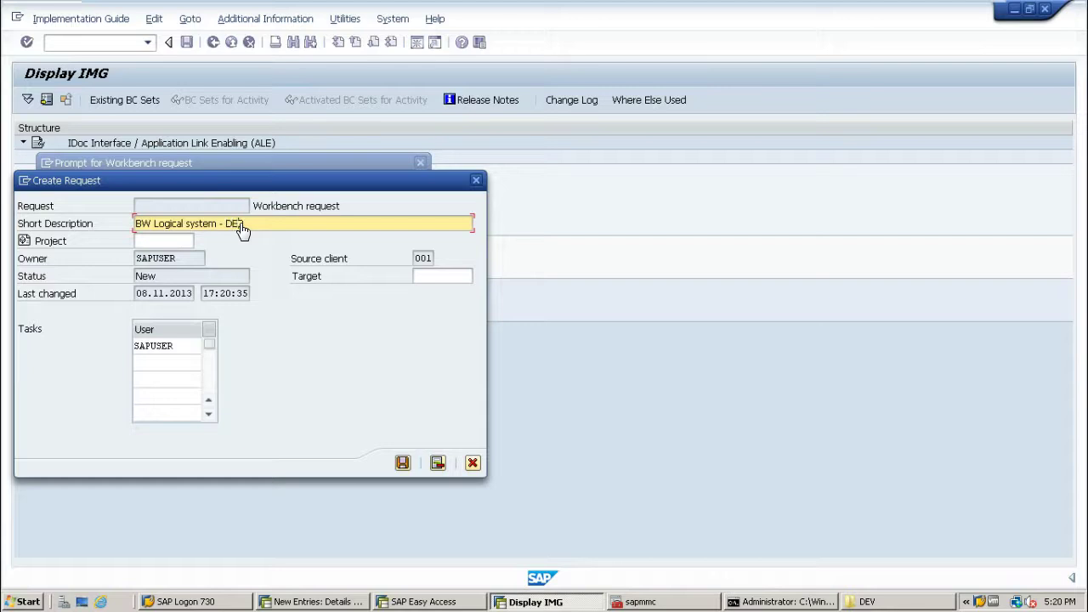
{"action": "type", "text": "CLNT100"}
{"action": "left_click", "coordinate": [403, 464]}
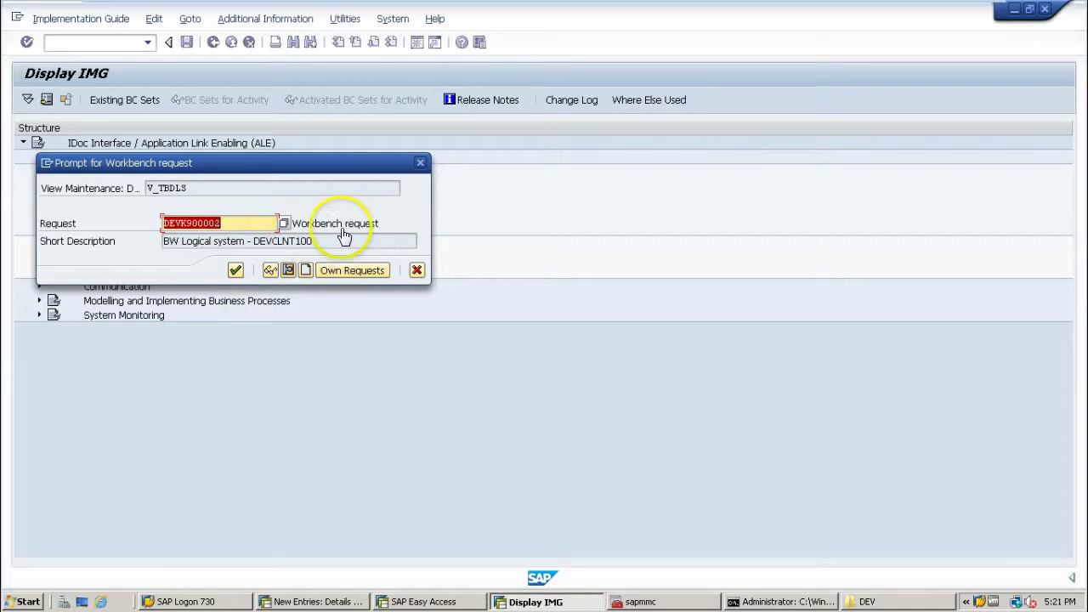
{"action": "left_click", "coordinate": [234, 272]}
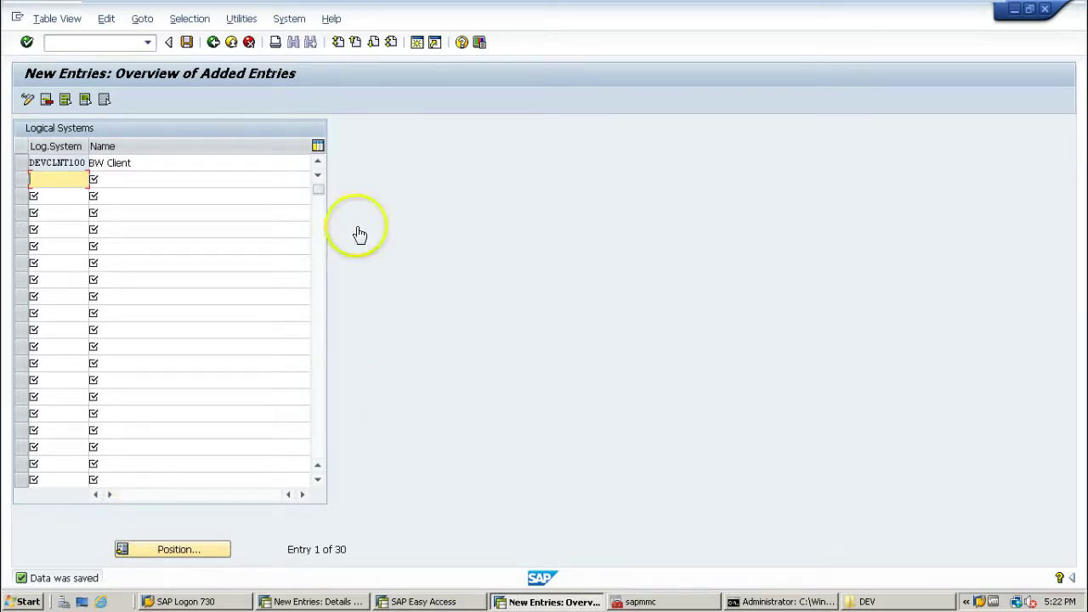
Step: In client 100 details, set logical system DEVCLNT100, currency INR, role Training/Education, and save
{"action": "left_click", "coordinate": [417, 601]}
{"action": "left_click", "coordinate": [311, 601]}
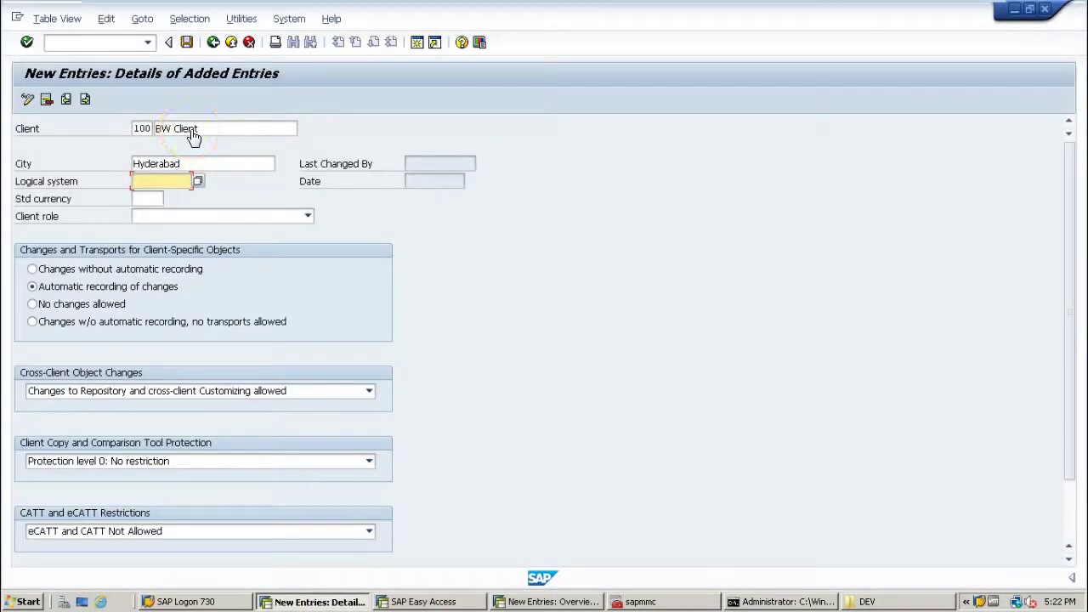
{"action": "left_click", "coordinate": [202, 185]}
{"action": "left_click", "coordinate": [198, 186]}
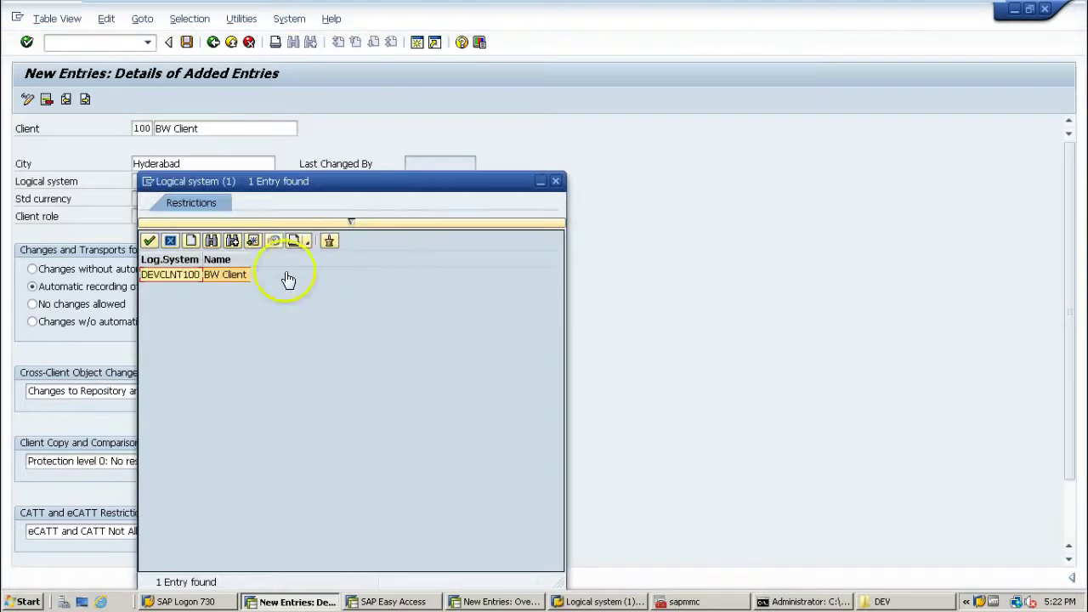
{"action": "double_click", "coordinate": [191, 275]}
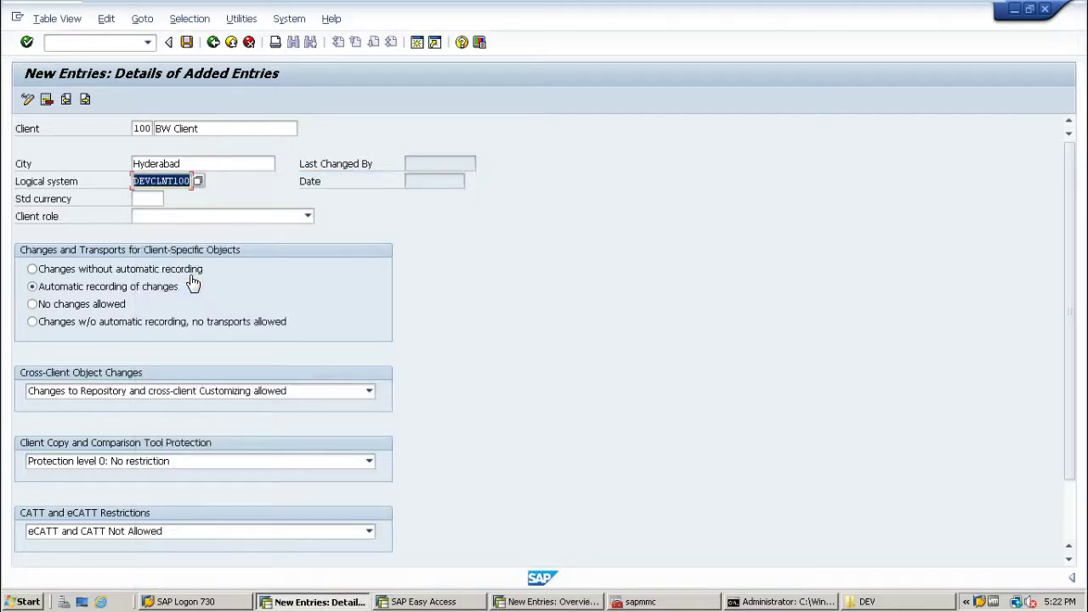
{"action": "left_click", "coordinate": [142, 202]}
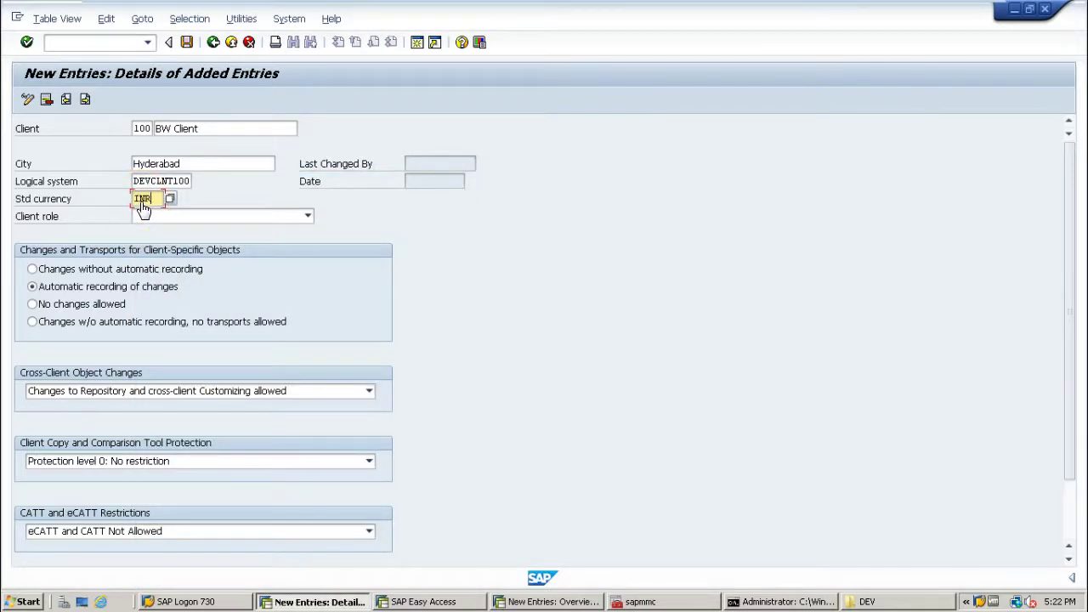
{"action": "left_click", "coordinate": [145, 222]}
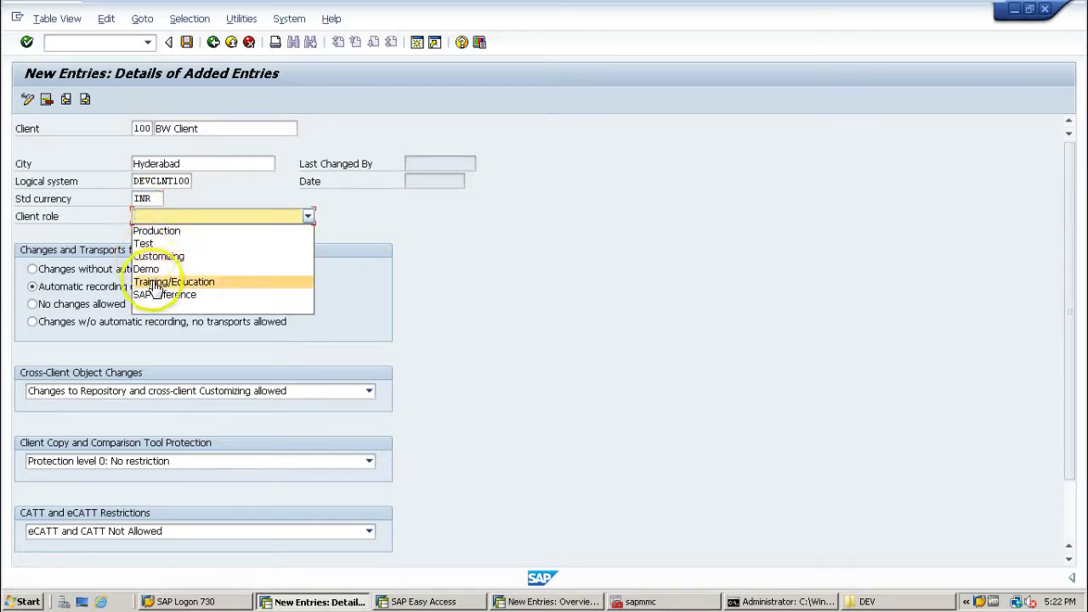
{"action": "left_click", "coordinate": [156, 282]}
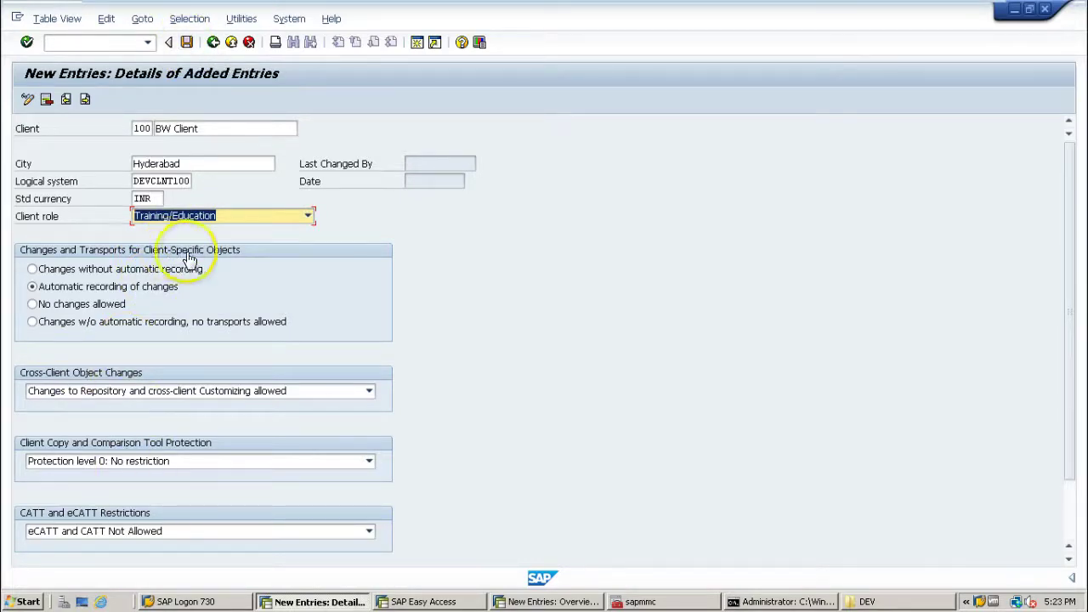
{"action": "left_click", "coordinate": [187, 43]}
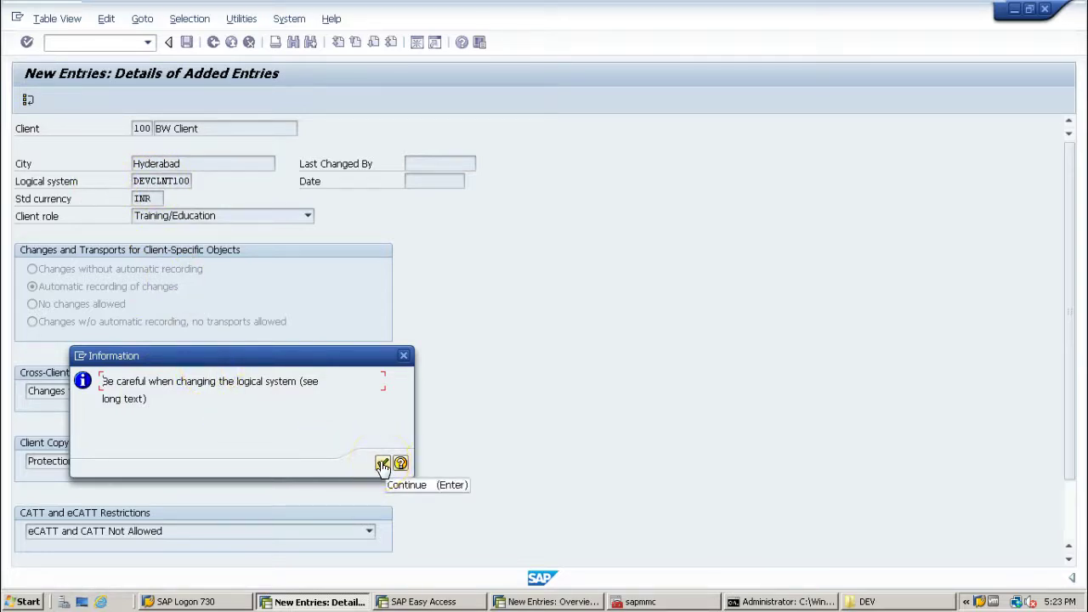
Step: Accept the logical system warning to save client 100, then rerun scc4 from the command history
{"action": "left_click", "coordinate": [381, 464]}
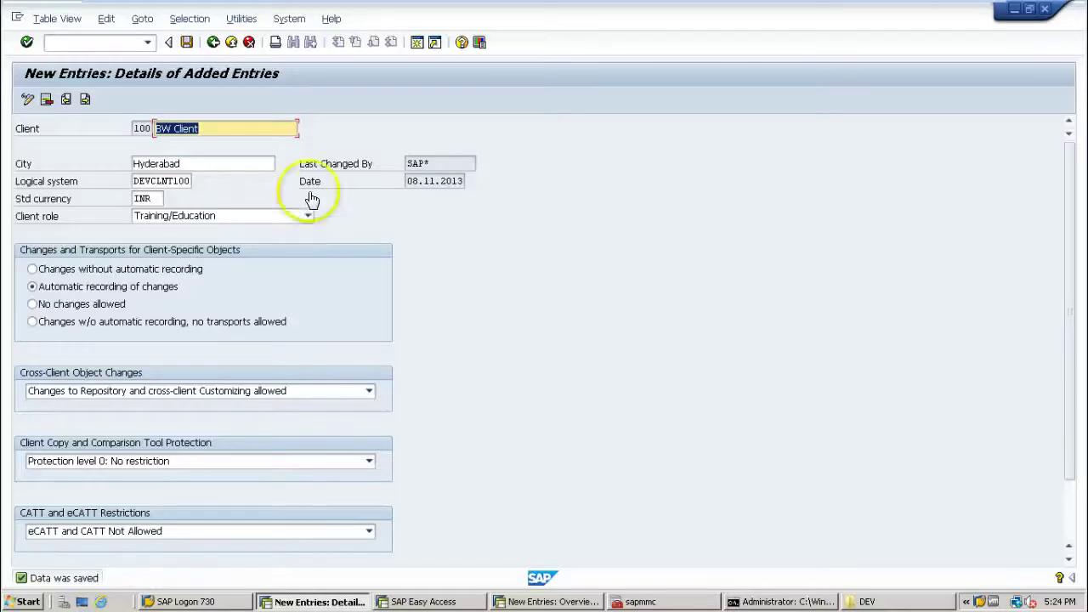
{"action": "left_click", "coordinate": [147, 44]}
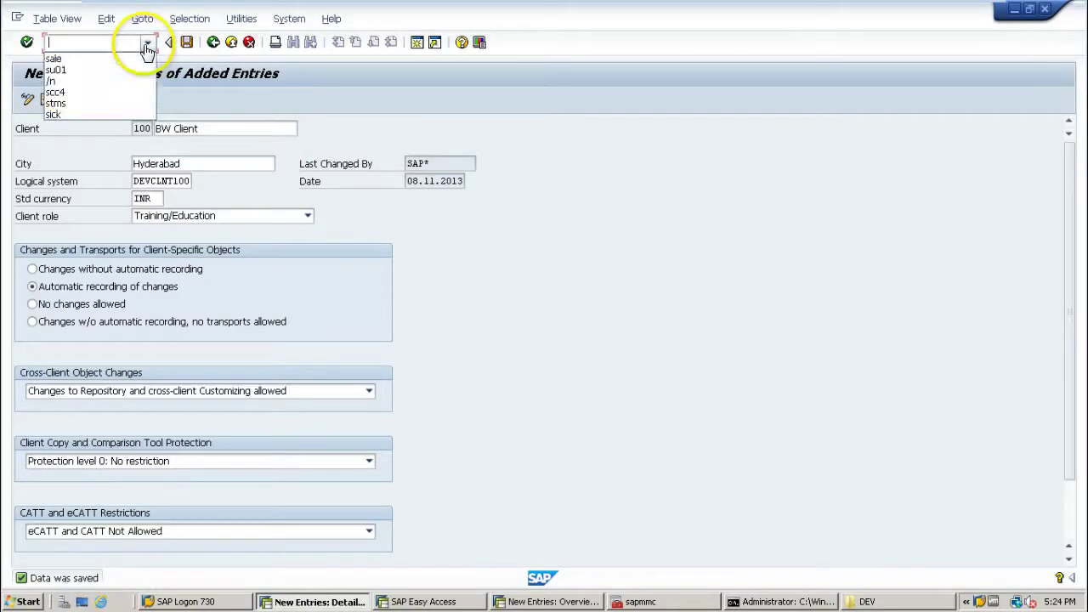
{"action": "left_click", "coordinate": [73, 92]}
{"action": "left_click", "coordinate": [26, 45]}
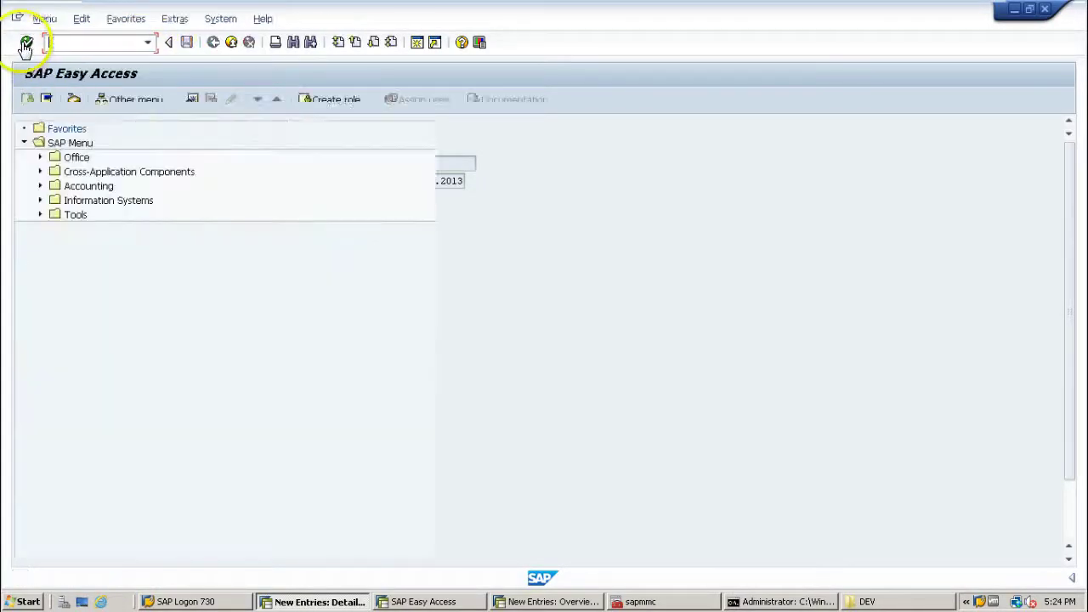
Step: Open the SAP BW 7.3 logon screen and enter client 100 with user SAP*
{"action": "left_click", "coordinate": [420, 602]}
{"action": "left_click", "coordinate": [187, 602]}
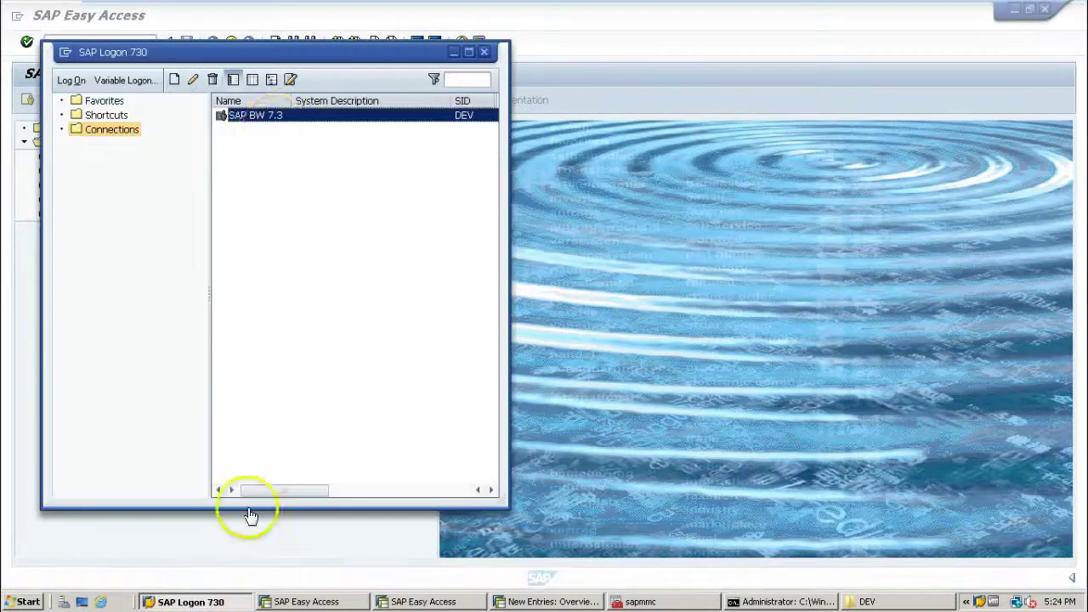
{"action": "left_click", "coordinate": [276, 120]}
{"action": "double_click", "coordinate": [278, 124]}
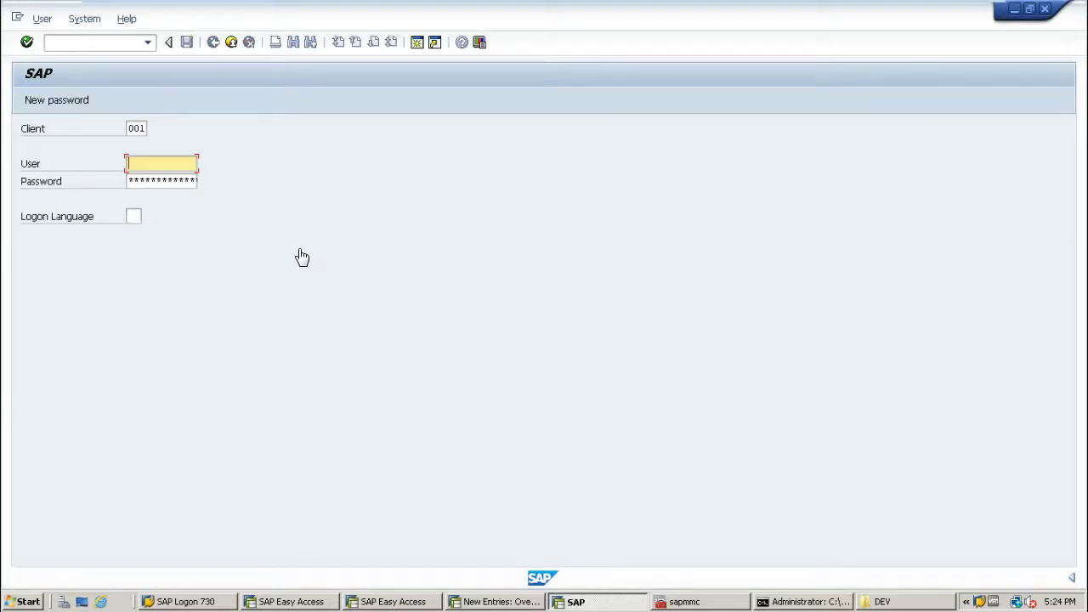
{"action": "key", "text": "shift+Tab"}
{"action": "type", "text": "100"}
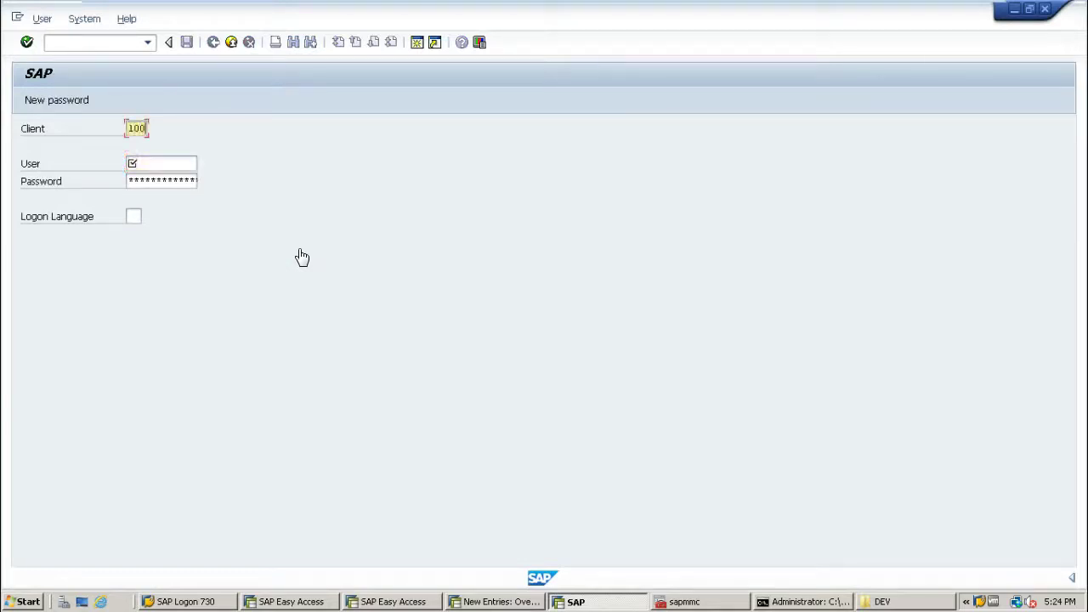
{"action": "key", "text": "Tab"}
{"action": "type", "text": "sa"}
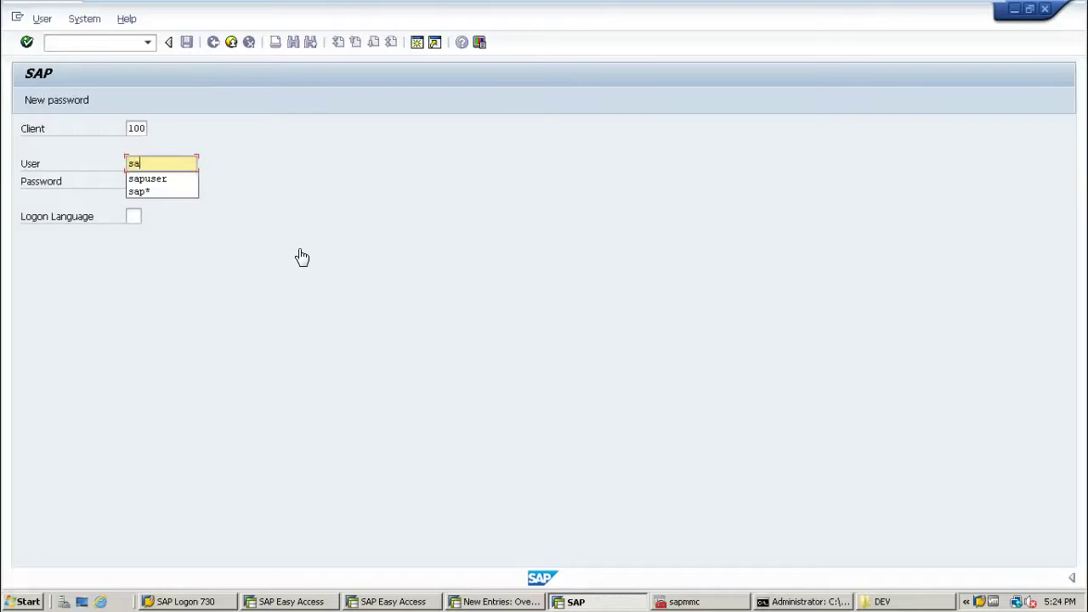
{"action": "type", "text": "p*"}
{"action": "key", "text": "Tab"}
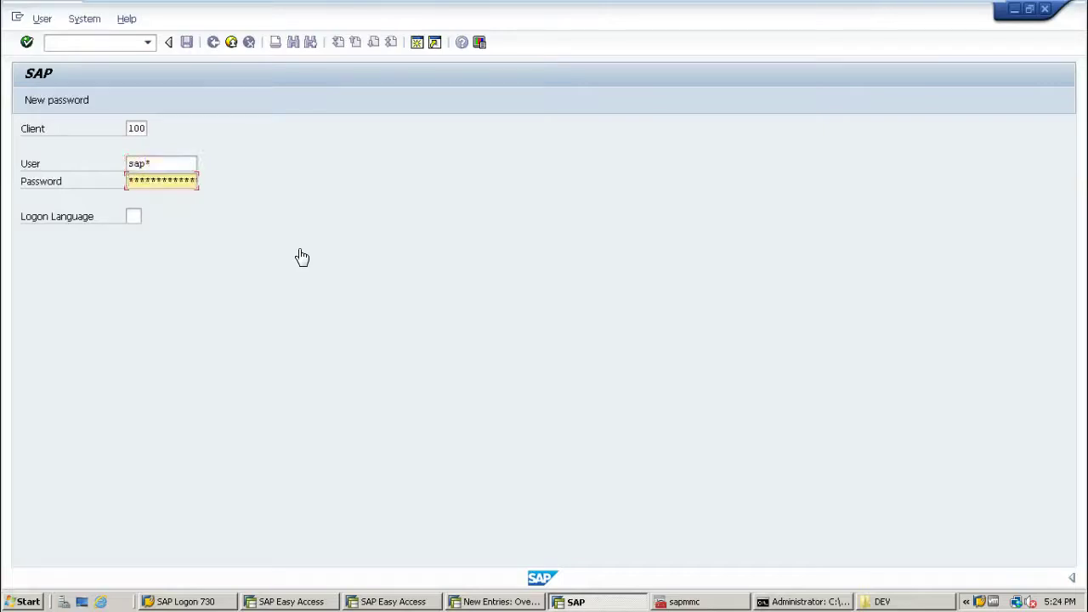
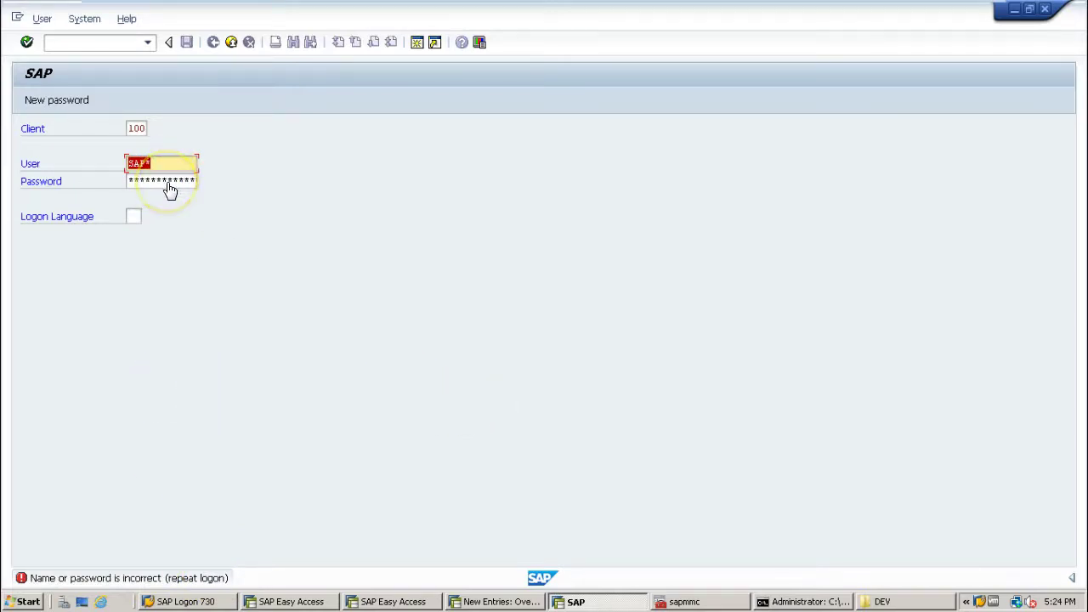
Step: Check the active system, then open profile maintenance (RZ10) and find no profiles listed yet
{"action": "left_click", "coordinate": [292, 601]}
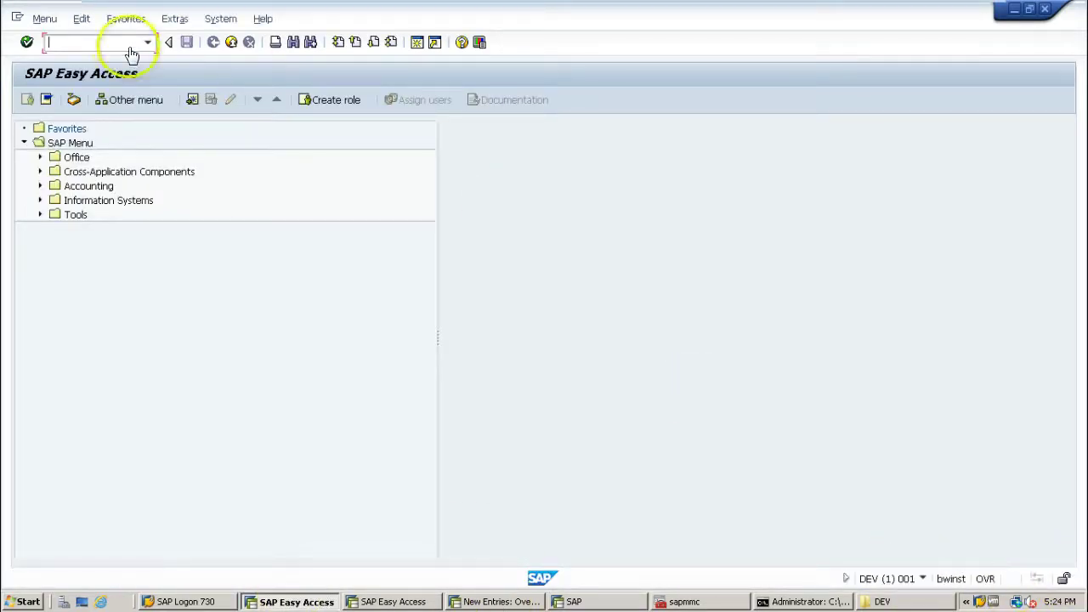
{"action": "left_click", "coordinate": [923, 579]}
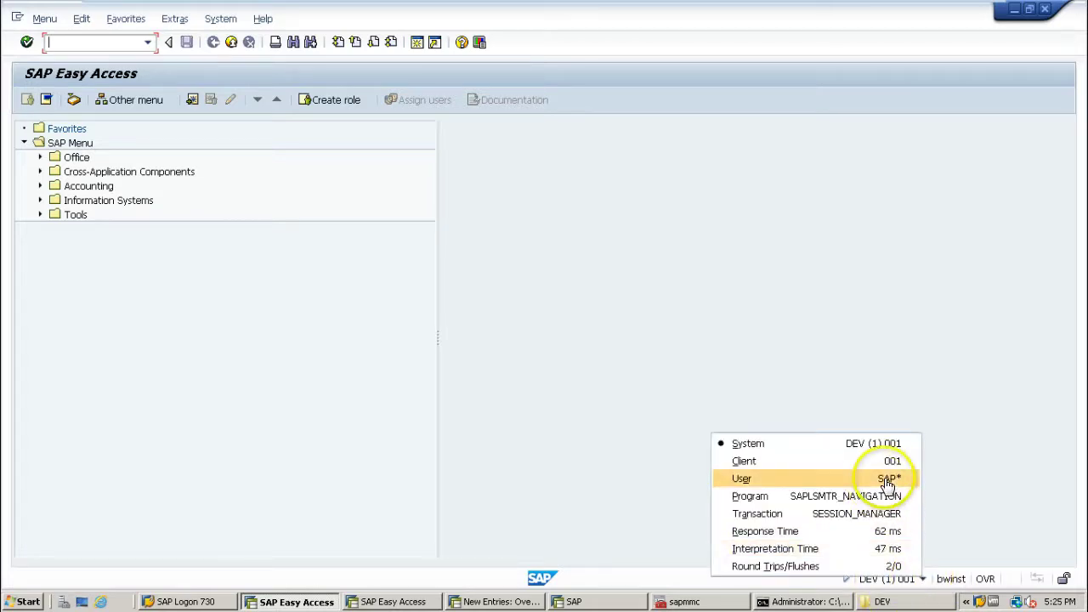
{"action": "left_click", "coordinate": [945, 475]}
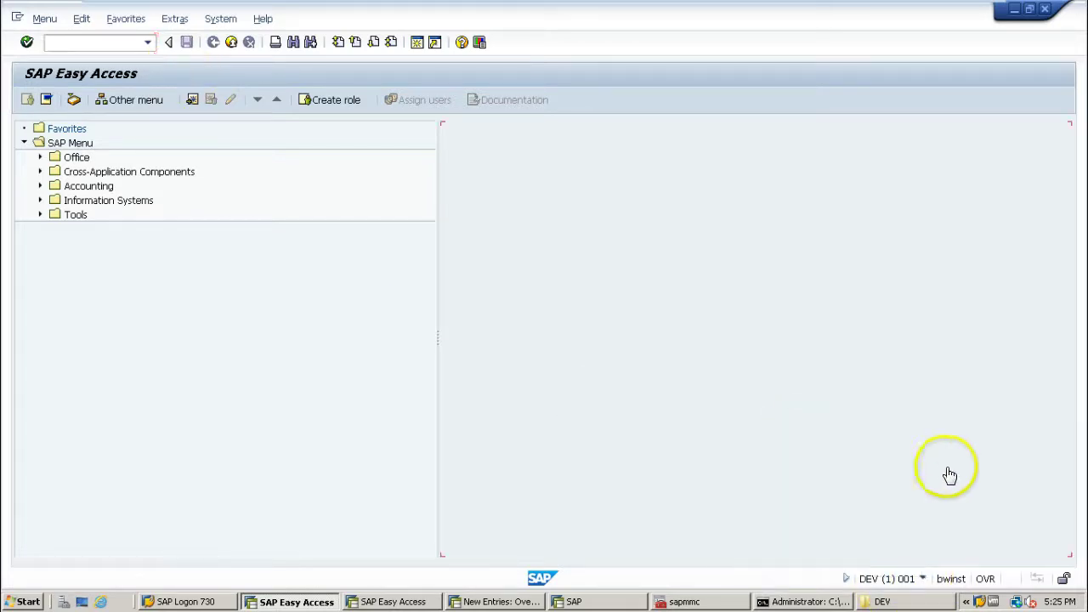
{"action": "left_click", "coordinate": [102, 43]}
{"action": "type", "text": "r"}
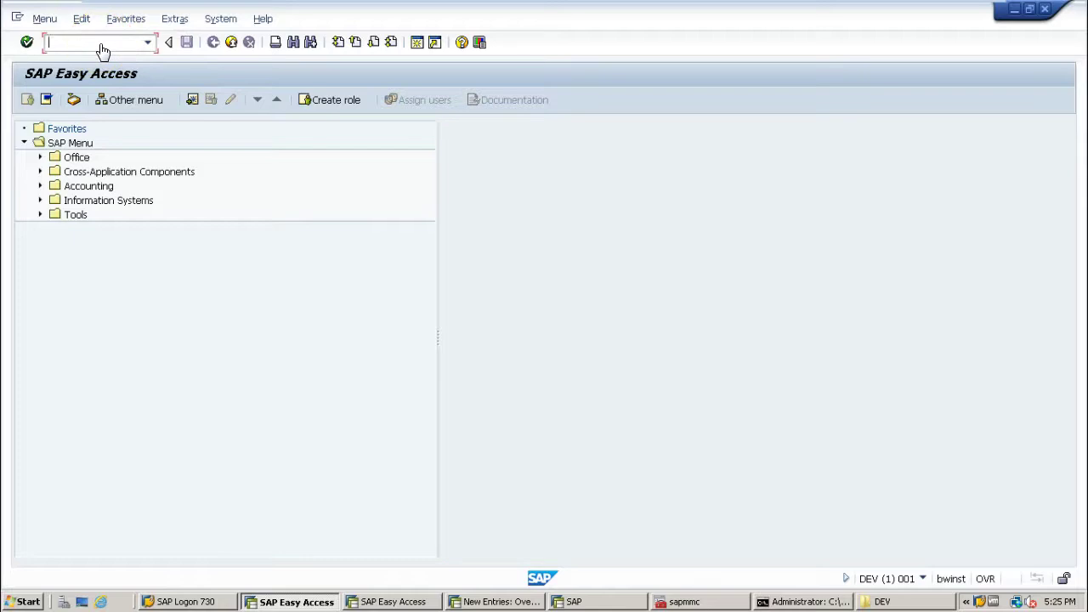
{"action": "type", "text": "z10"}
{"action": "key", "text": "Return"}
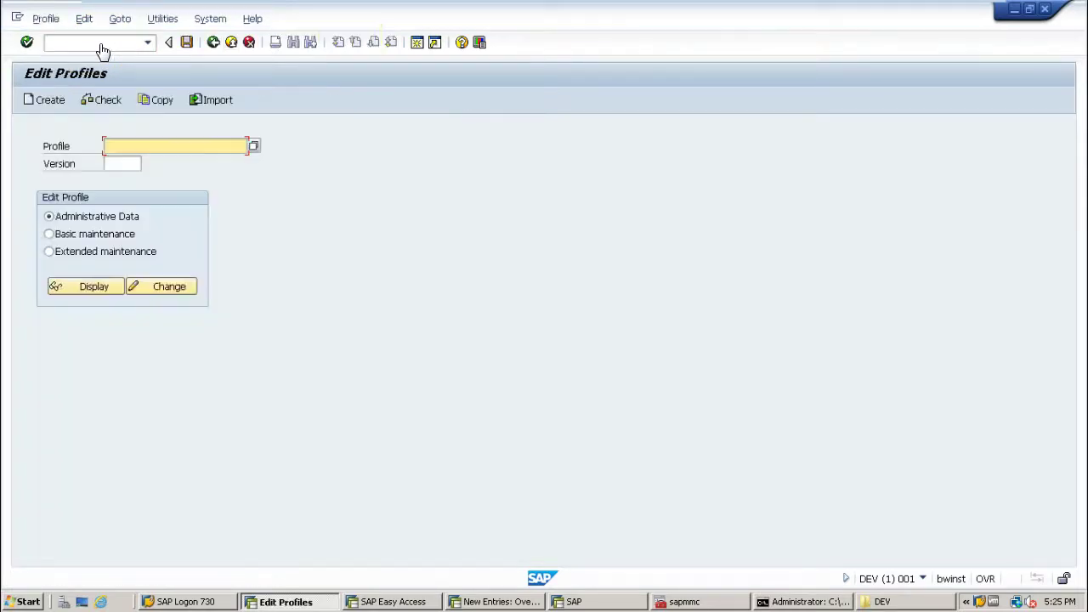
{"action": "left_click", "coordinate": [254, 148]}
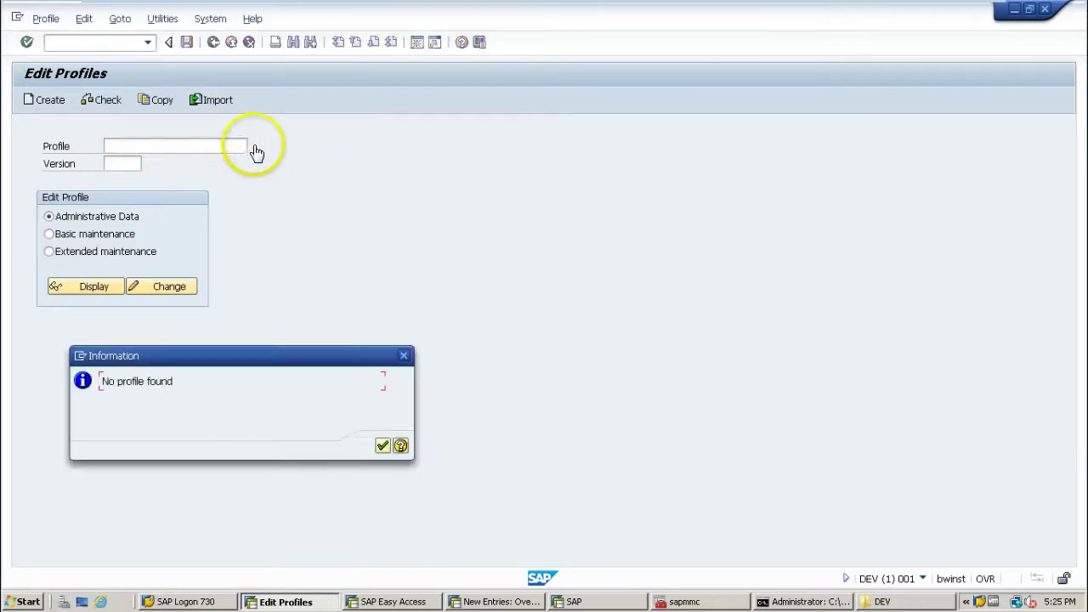
{"action": "left_click", "coordinate": [385, 447]}
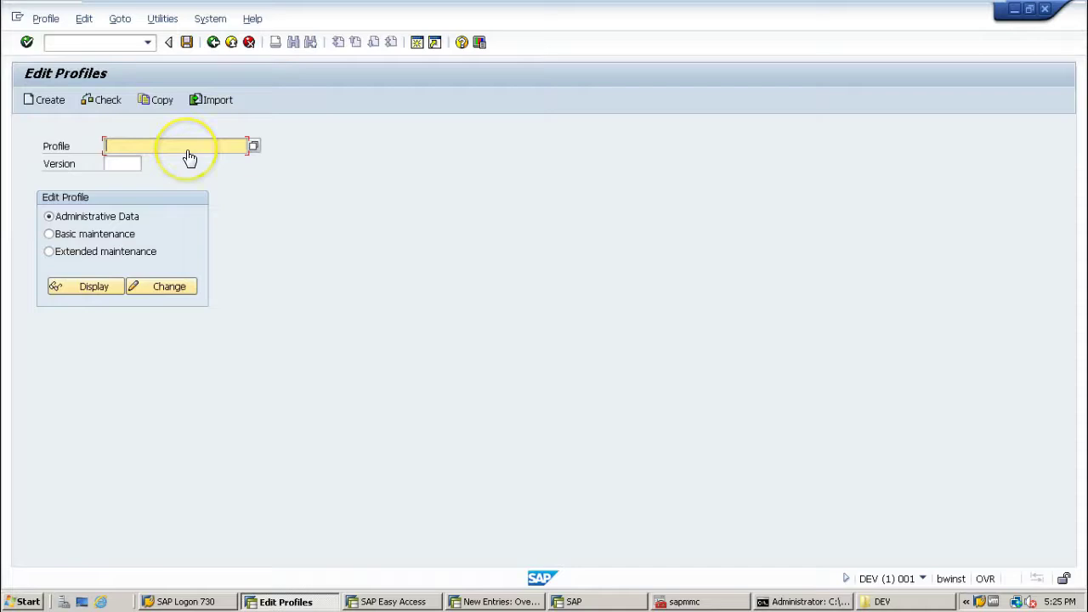
Step: Import the profiles of all active servers and return from the check log
{"action": "left_click", "coordinate": [162, 21]}
{"action": "mouse_move", "coordinate": [174, 57]}
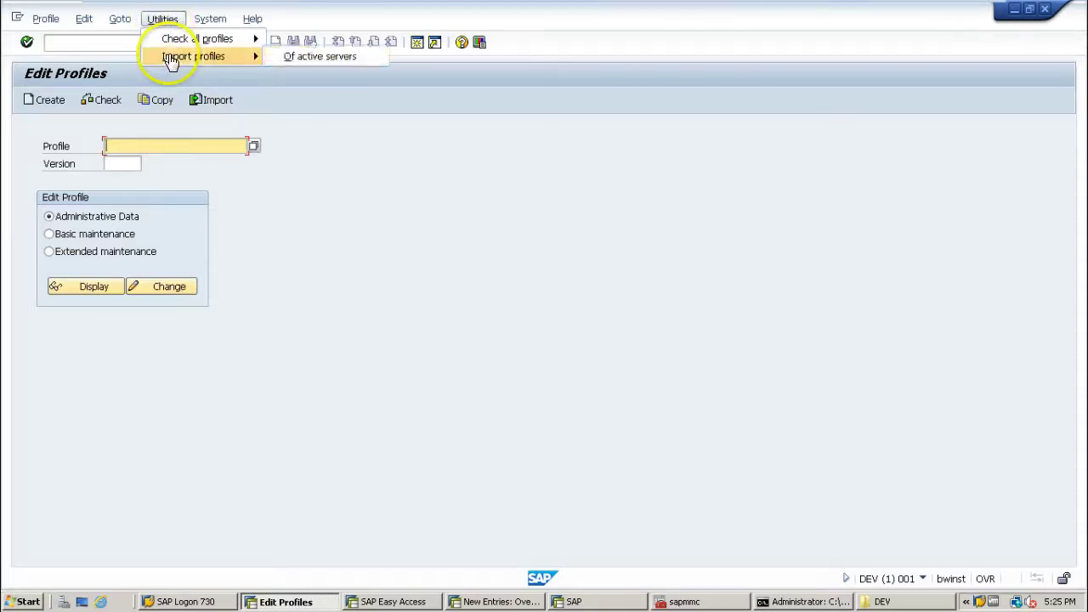
{"action": "left_click", "coordinate": [318, 57]}
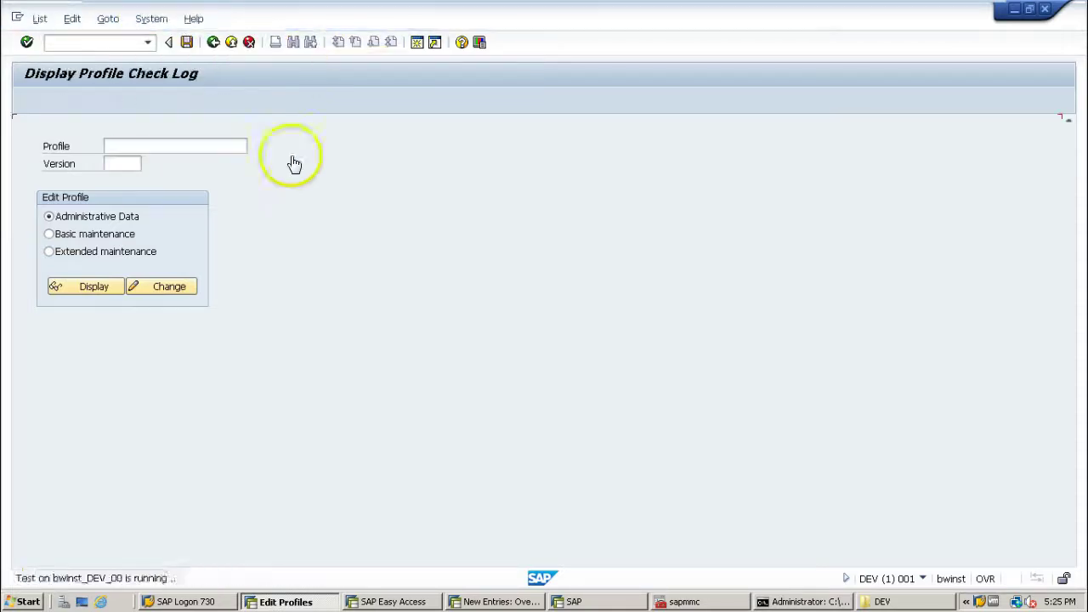
{"action": "left_click", "coordinate": [214, 43]}
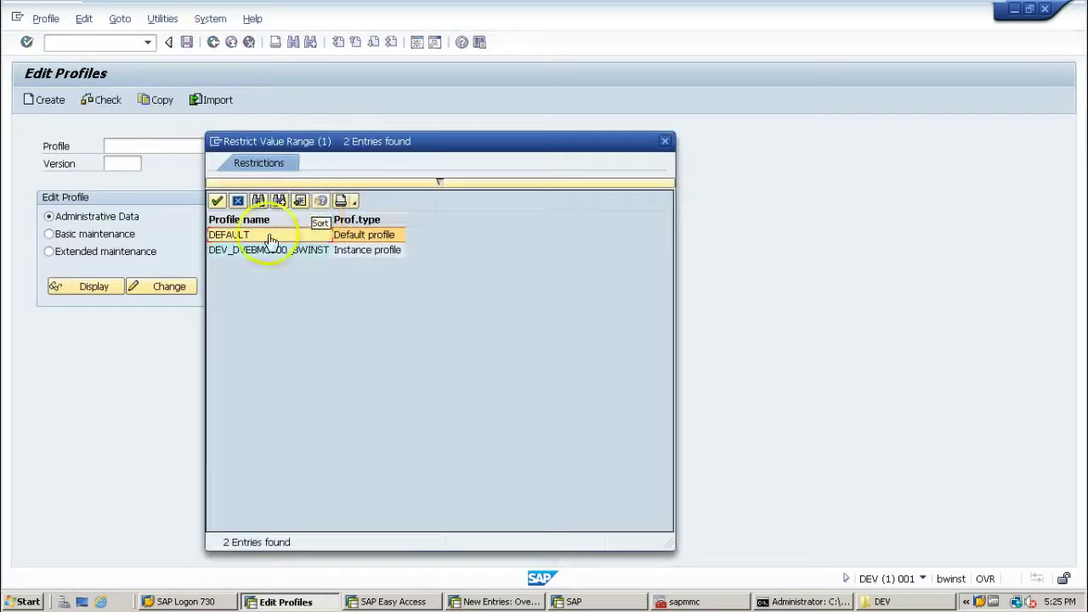
Step: Open the DEFAULT profile in extended maintenance change mode and start a new parameter
{"action": "double_click", "coordinate": [231, 240]}
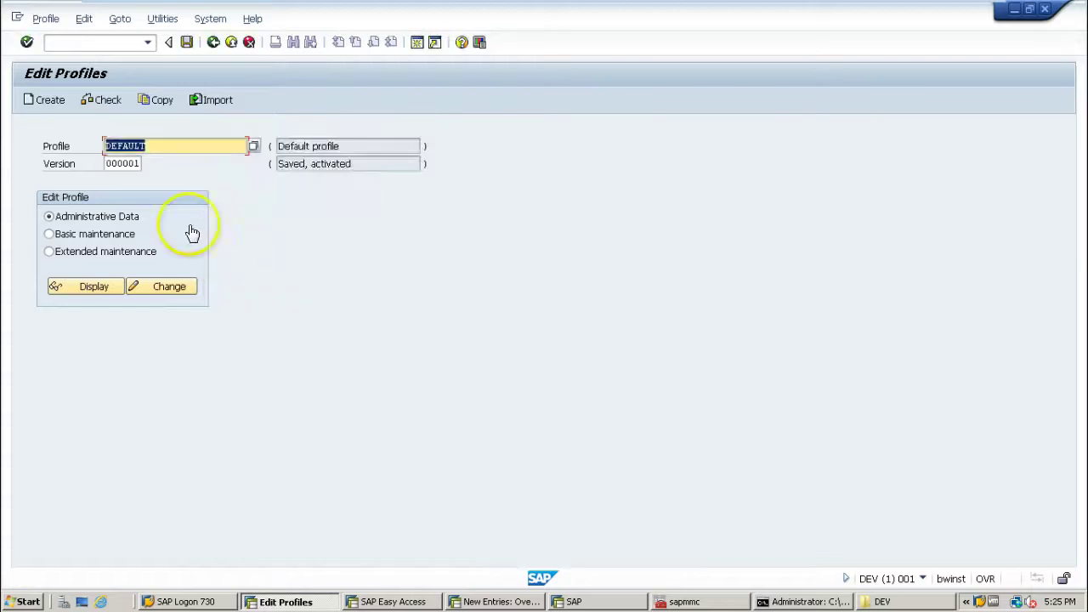
{"action": "left_click", "coordinate": [48, 252]}
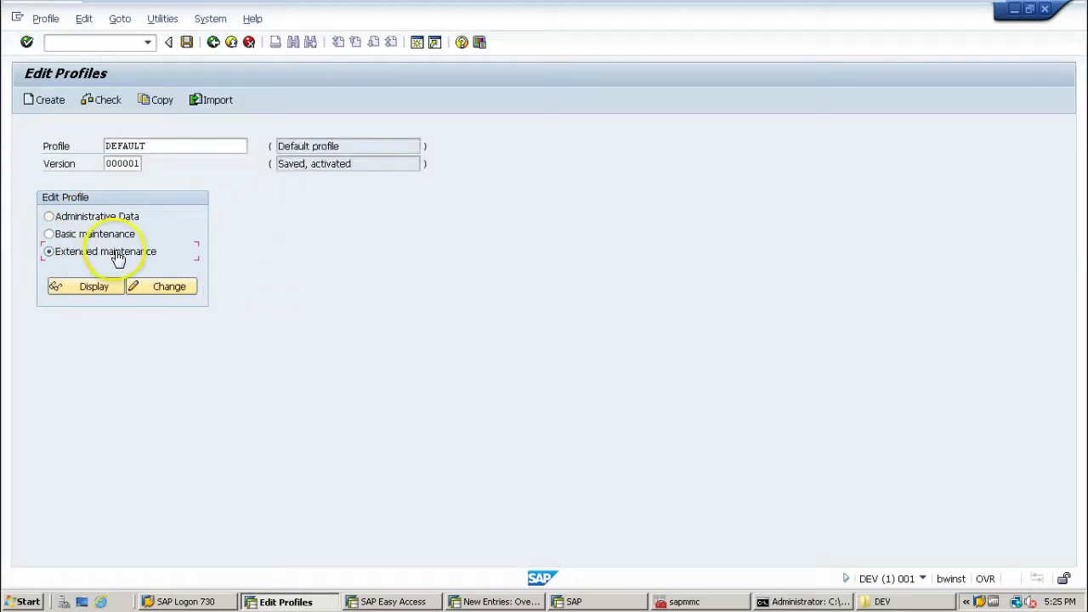
{"action": "left_click", "coordinate": [172, 289]}
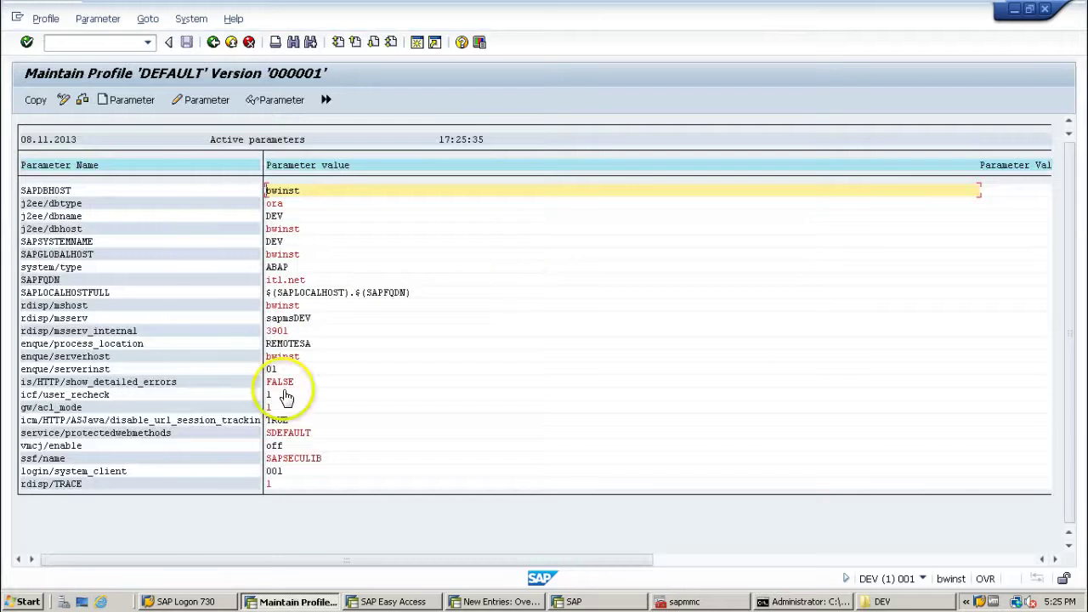
{"action": "left_click", "coordinate": [128, 101]}
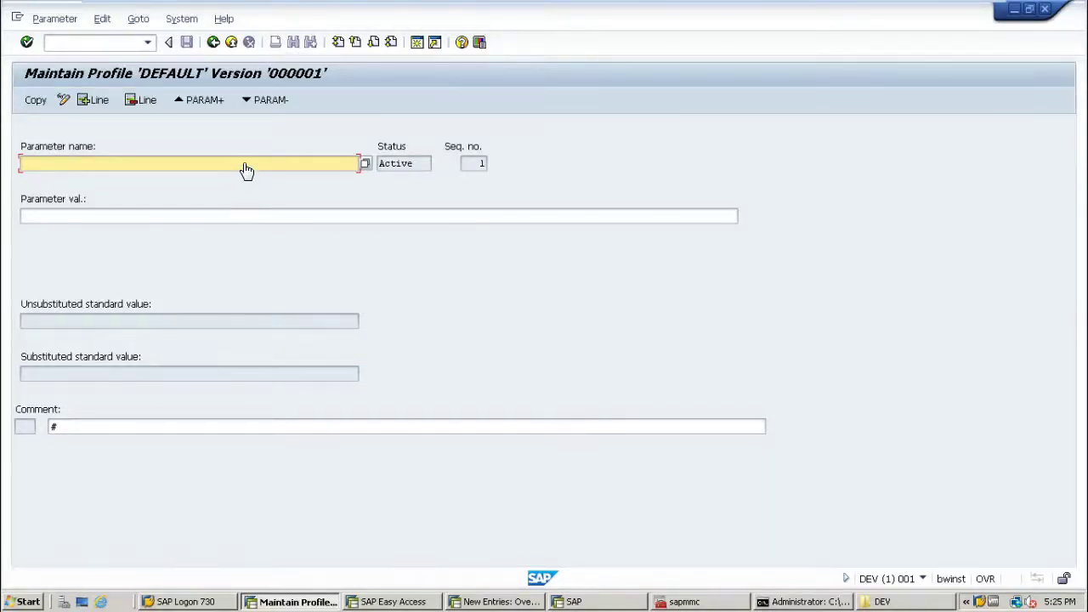
Step: Search parameter names for *sapstar* and choose login/no_automatic_user_sapstar
{"action": "left_click", "coordinate": [365, 165]}
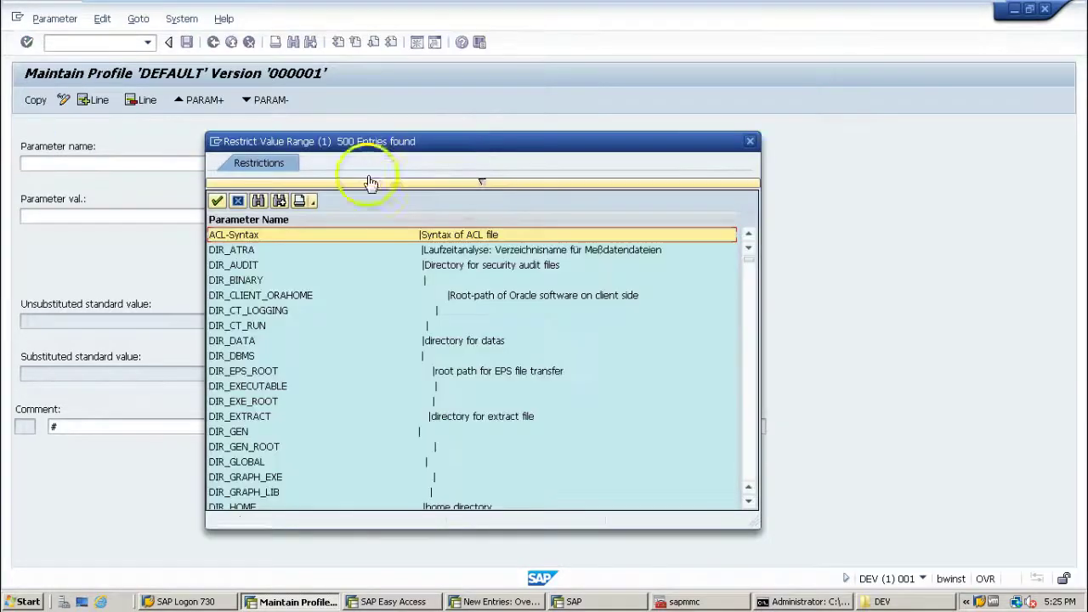
{"action": "left_click", "coordinate": [481, 184]}
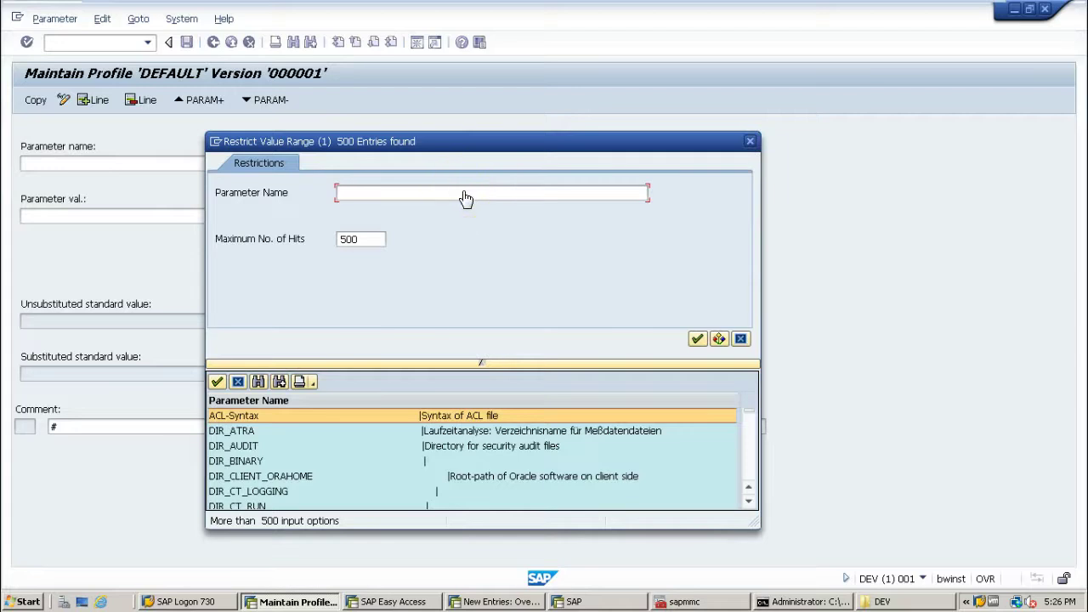
{"action": "type", "text": "*sapstar*"}
{"action": "key", "text": "Return"}
{"action": "left_click", "coordinate": [481, 183]}
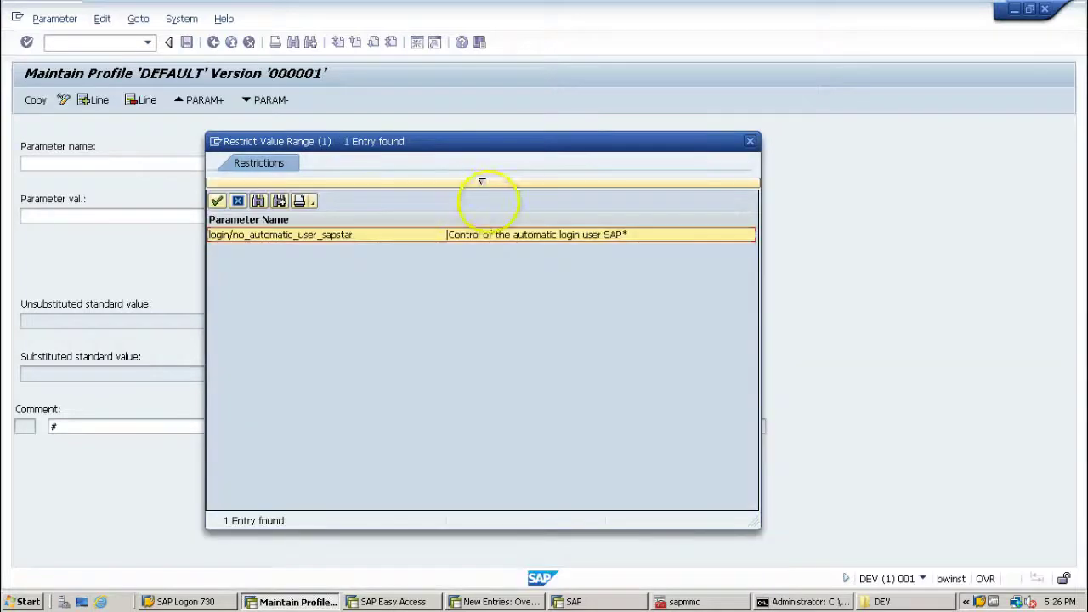
{"action": "left_click", "coordinate": [223, 242]}
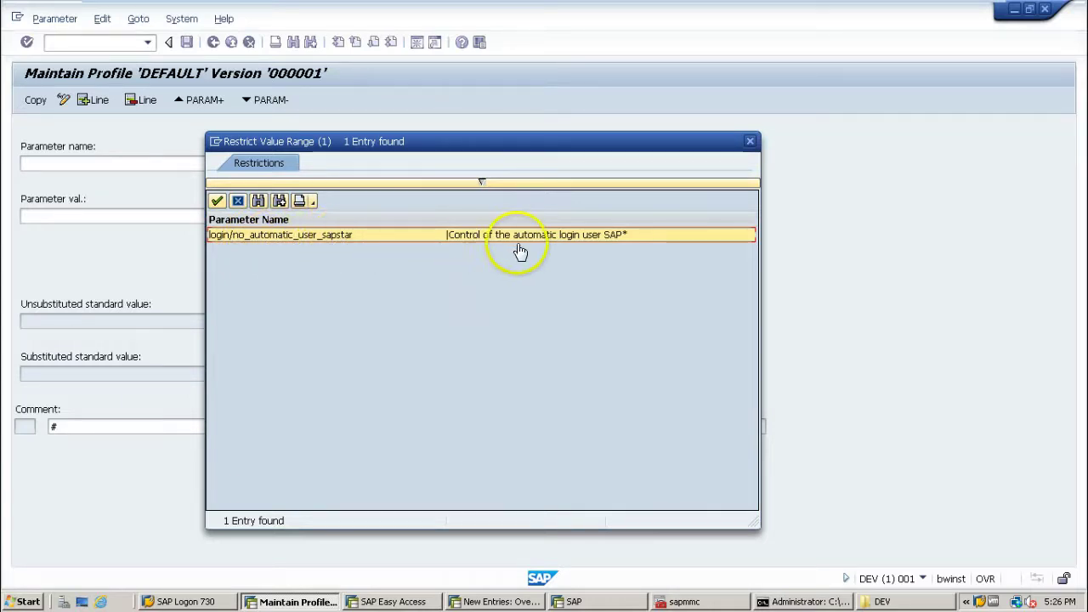
{"action": "double_click", "coordinate": [259, 242]}
Step: Give the parameter value 0, copy it into the profile and return to the list
{"action": "left_click", "coordinate": [178, 220]}
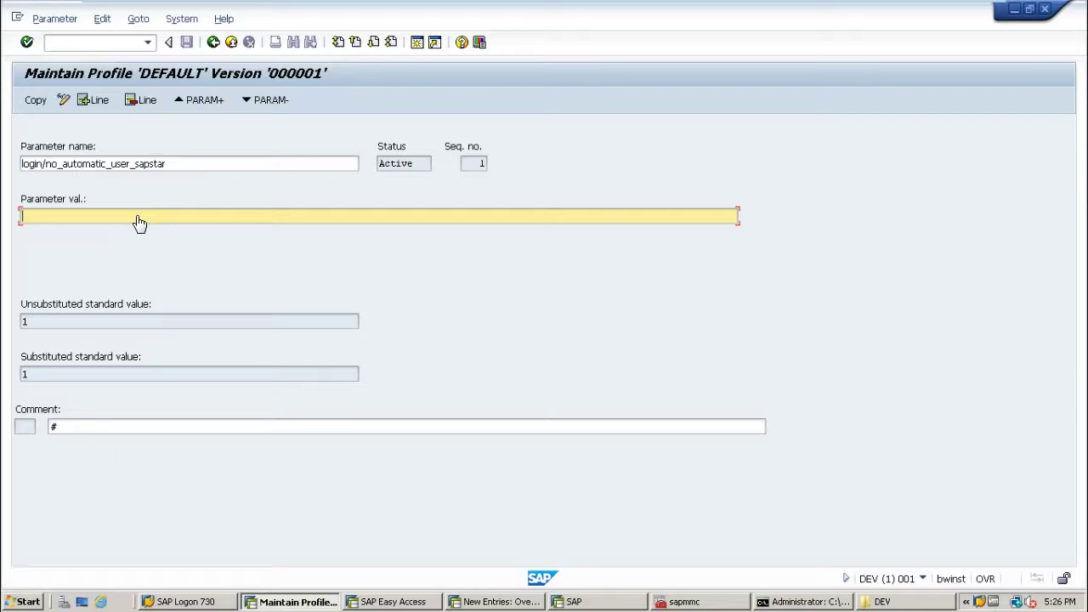
{"action": "type", "text": "0"}
{"action": "left_click", "coordinate": [37, 106]}
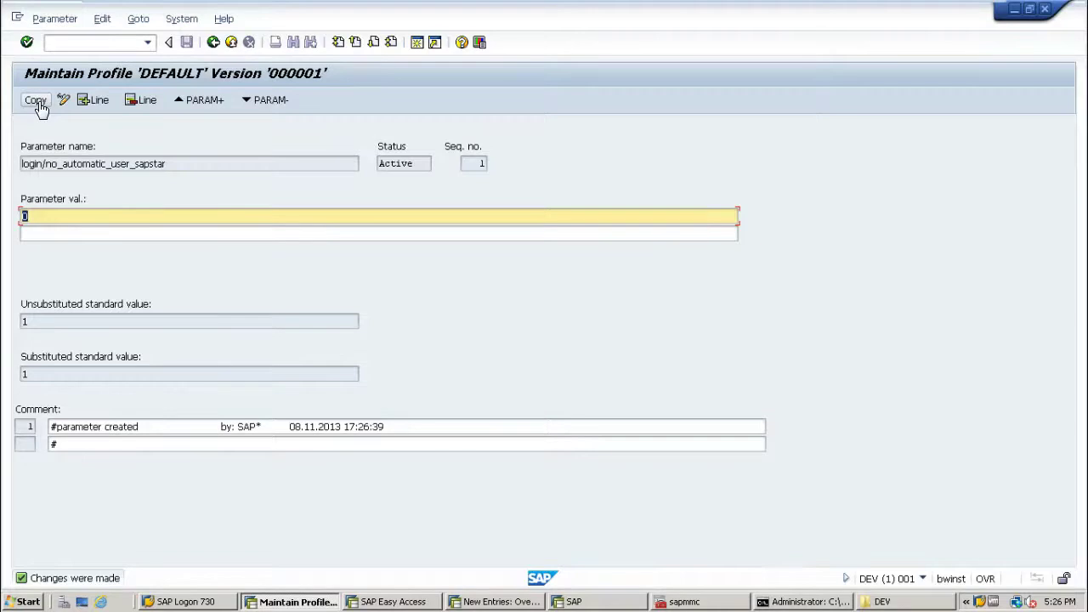
{"action": "left_click", "coordinate": [36, 101]}
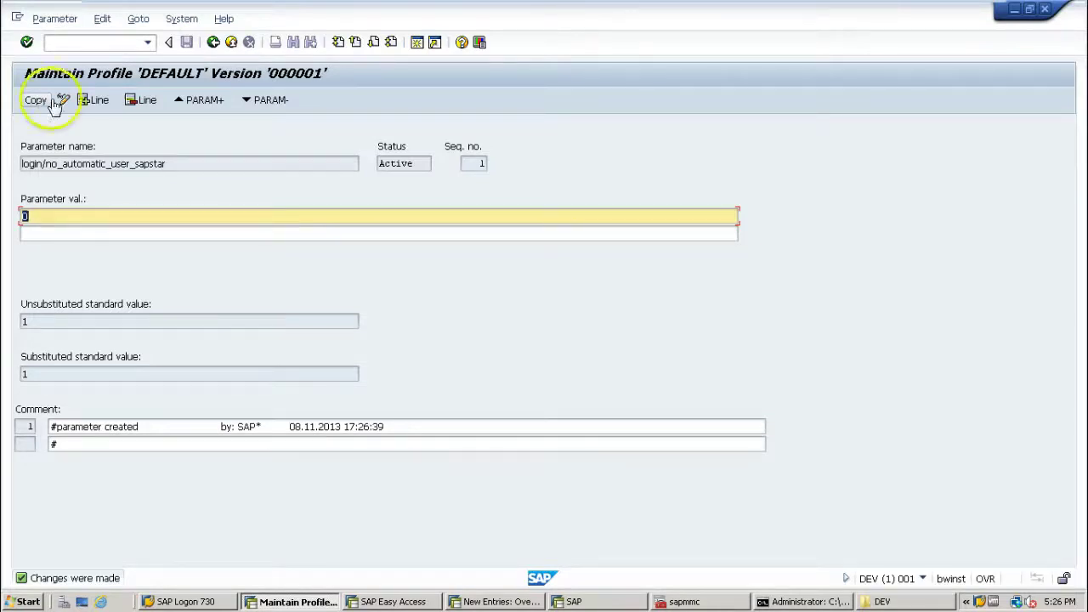
{"action": "left_click", "coordinate": [213, 43]}
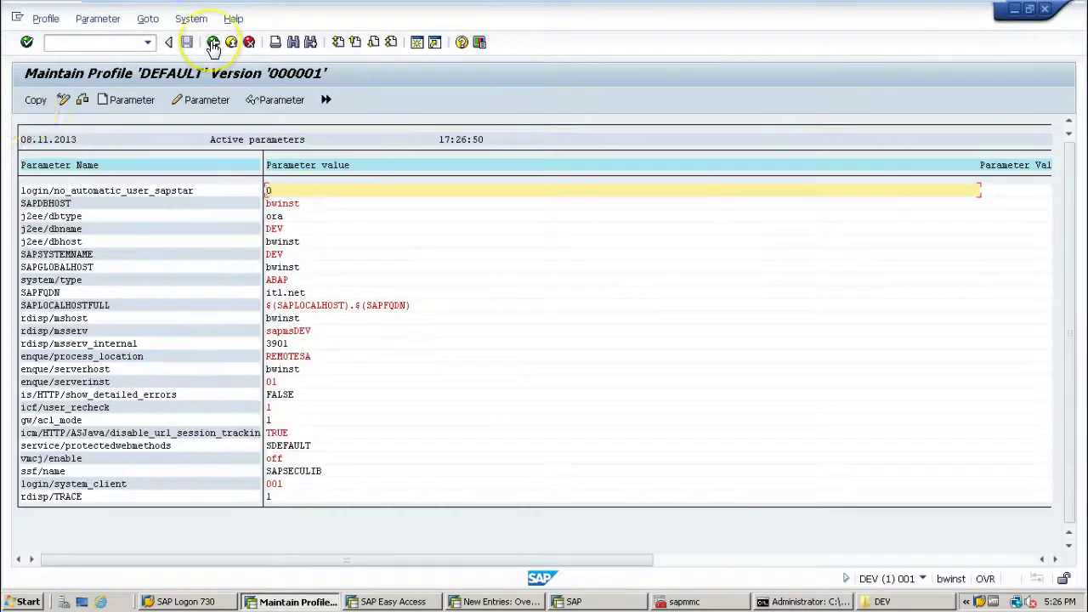
Step: Save and activate the changed DEFAULT profile, acknowledging the activation and server restart notices
{"action": "left_click", "coordinate": [35, 100]}
{"action": "left_click", "coordinate": [212, 43]}
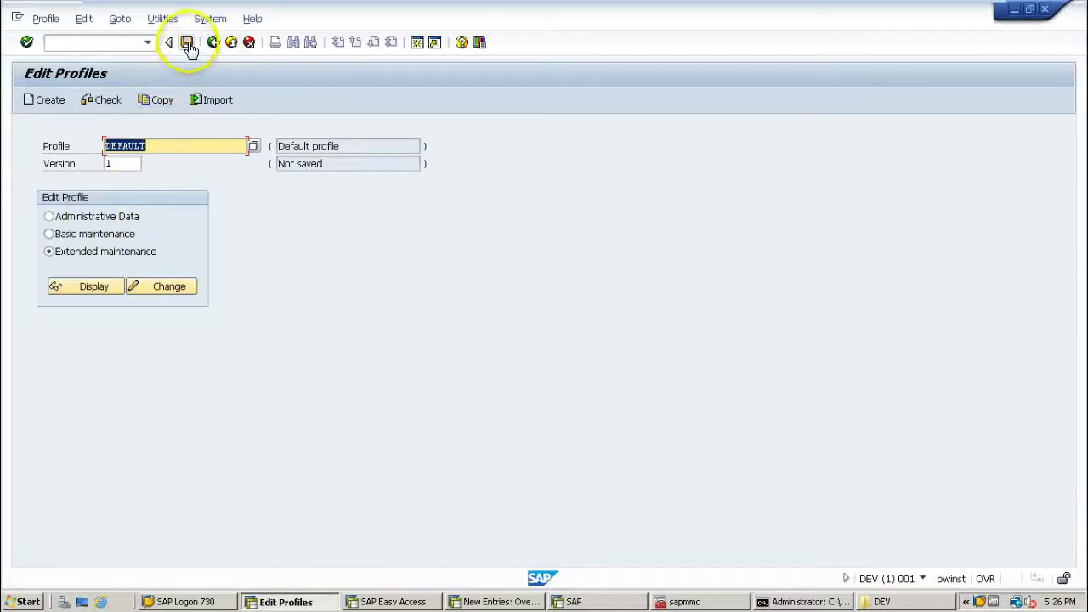
{"action": "left_click", "coordinate": [187, 44]}
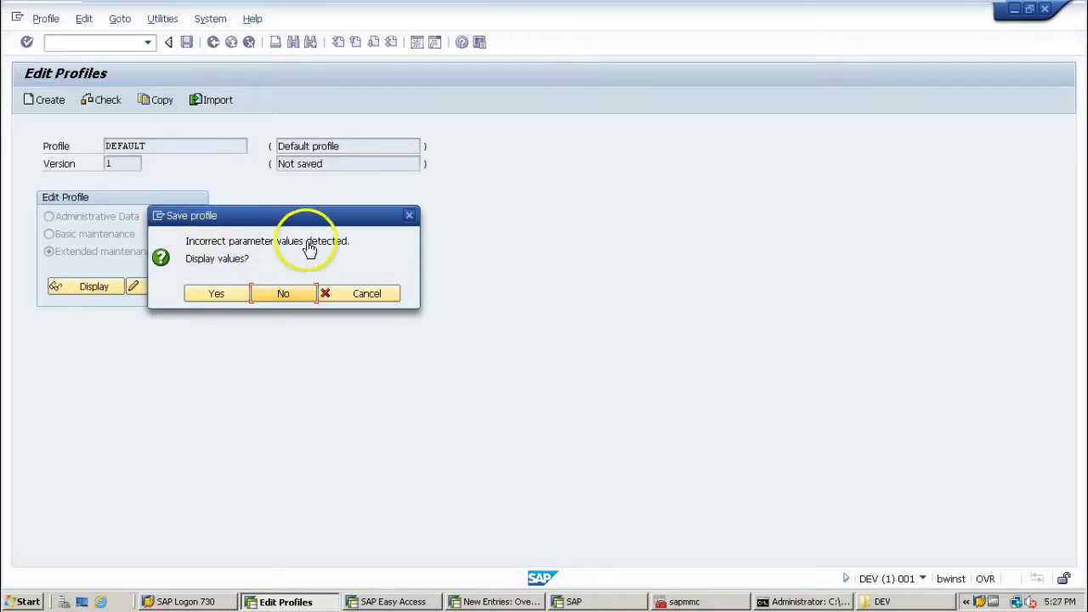
{"action": "left_click", "coordinate": [282, 294]}
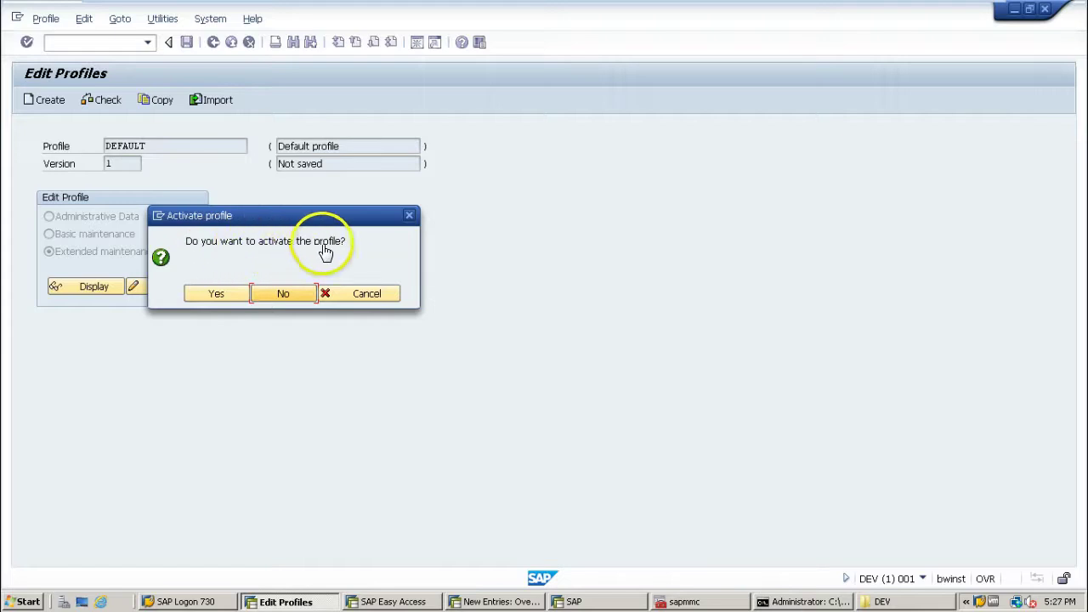
{"action": "left_click", "coordinate": [214, 296]}
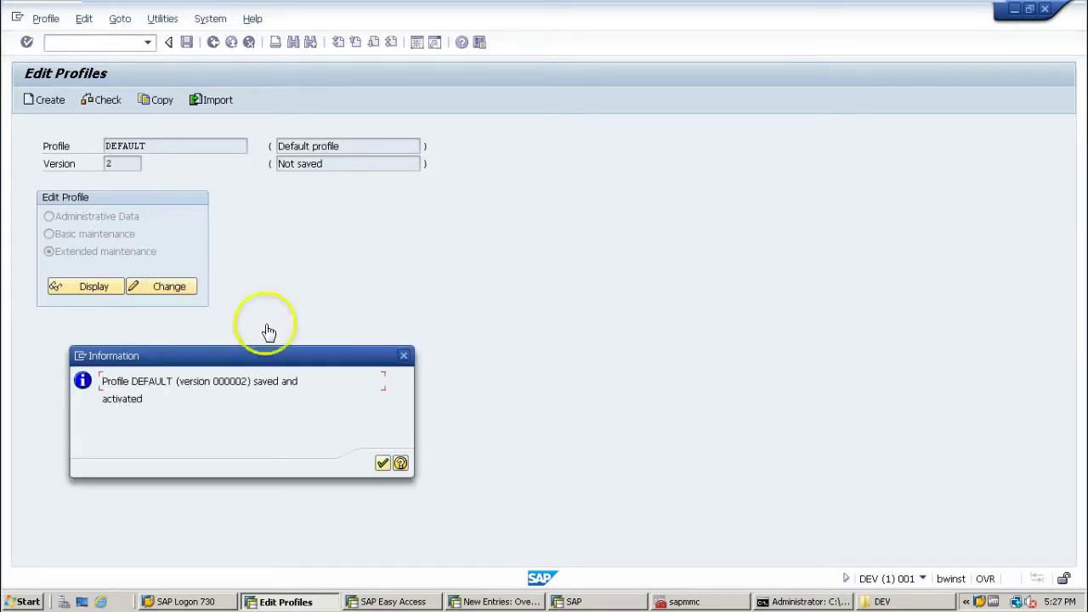
{"action": "left_click", "coordinate": [383, 464]}
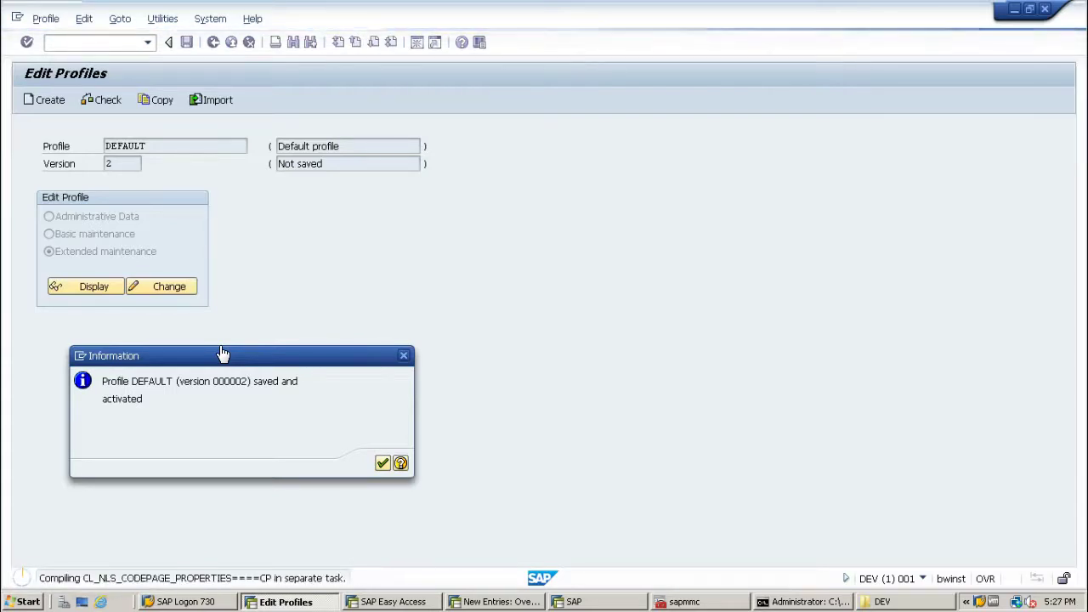
{"action": "key", "text": "Return"}
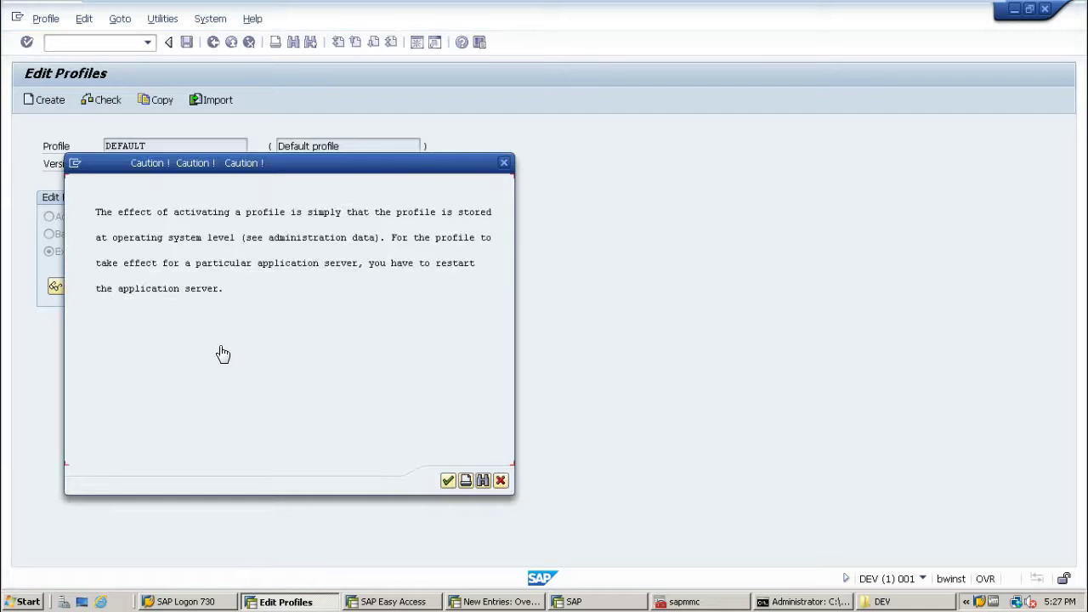
{"action": "left_click", "coordinate": [447, 482]}
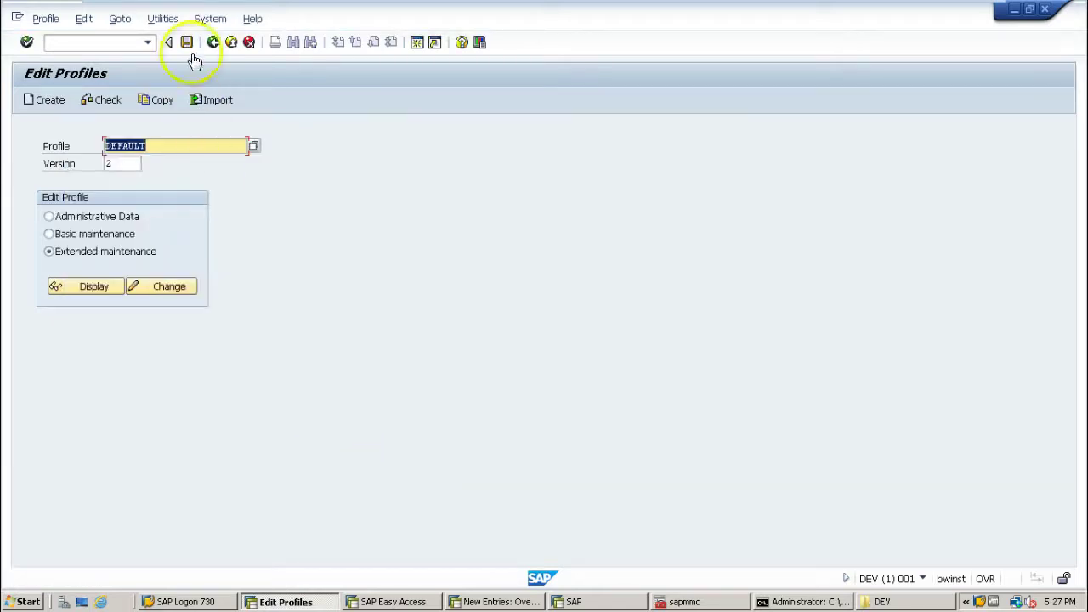
Step: Log off the Edit Profiles session, then close the logon screen and the New Entries window
{"action": "left_click", "coordinate": [208, 20]}
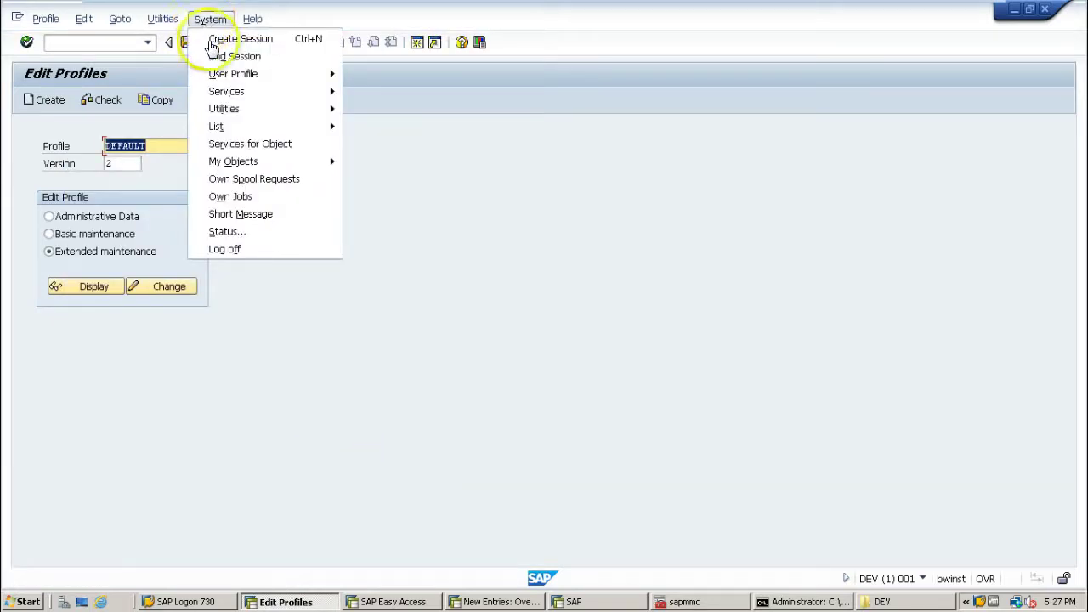
{"action": "left_click", "coordinate": [225, 250]}
{"action": "left_click", "coordinate": [161, 295]}
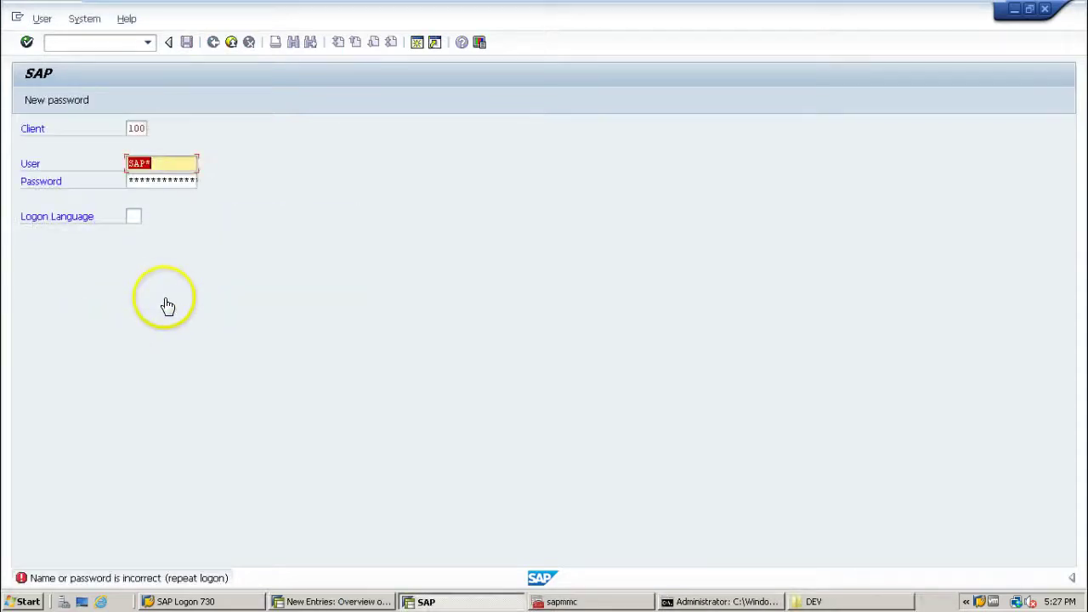
{"action": "left_click", "coordinate": [1046, 12]}
{"action": "left_click", "coordinate": [785, 175]}
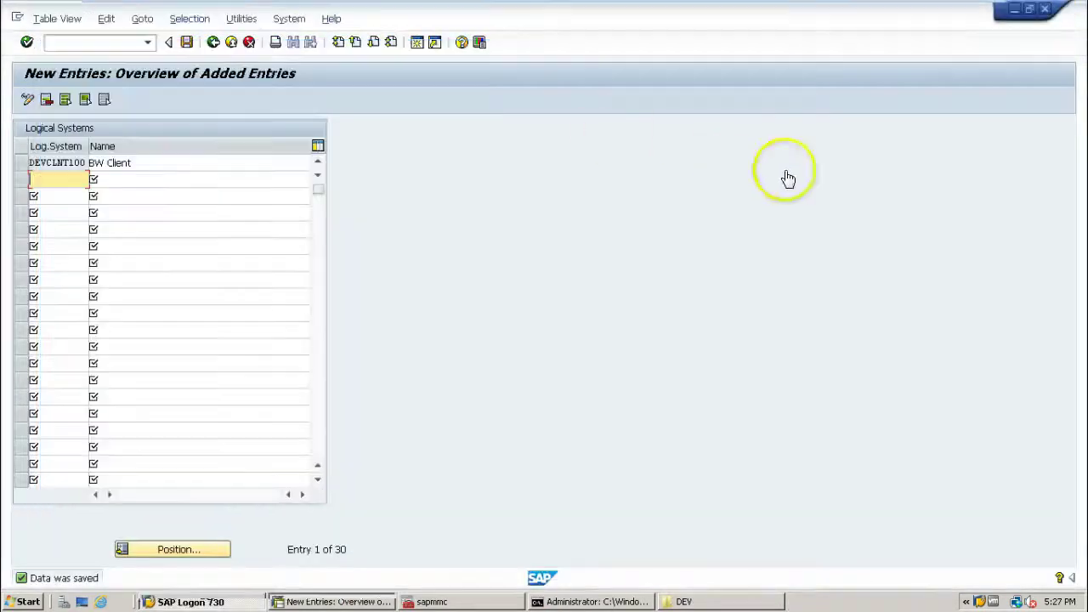
{"action": "left_click", "coordinate": [1045, 12]}
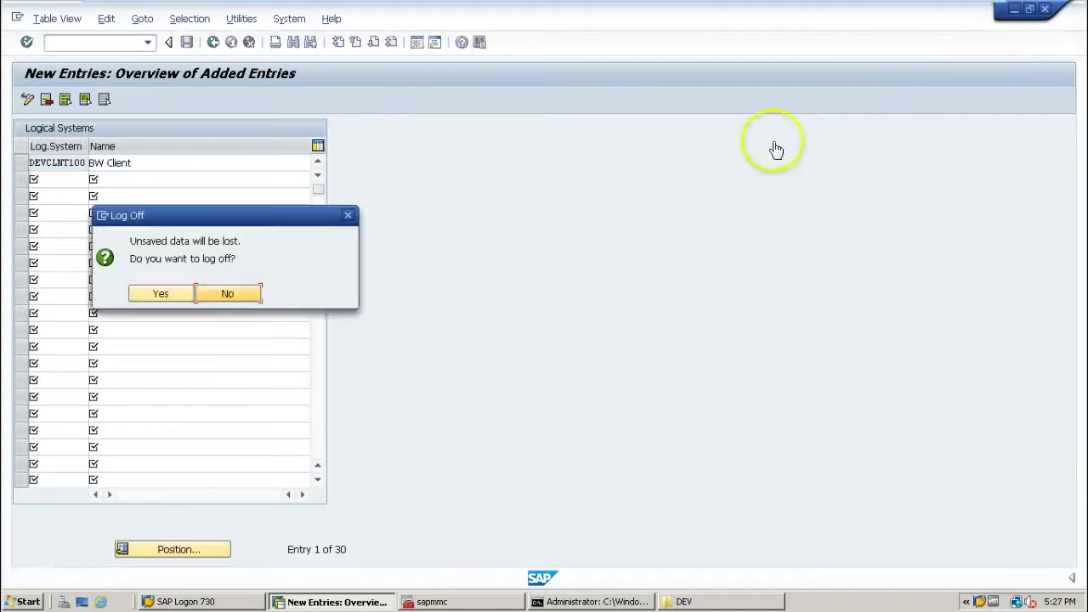
Step: Confirm logging off the last session and close the DEV folder and command prompt windows
{"action": "left_click", "coordinate": [170, 298]}
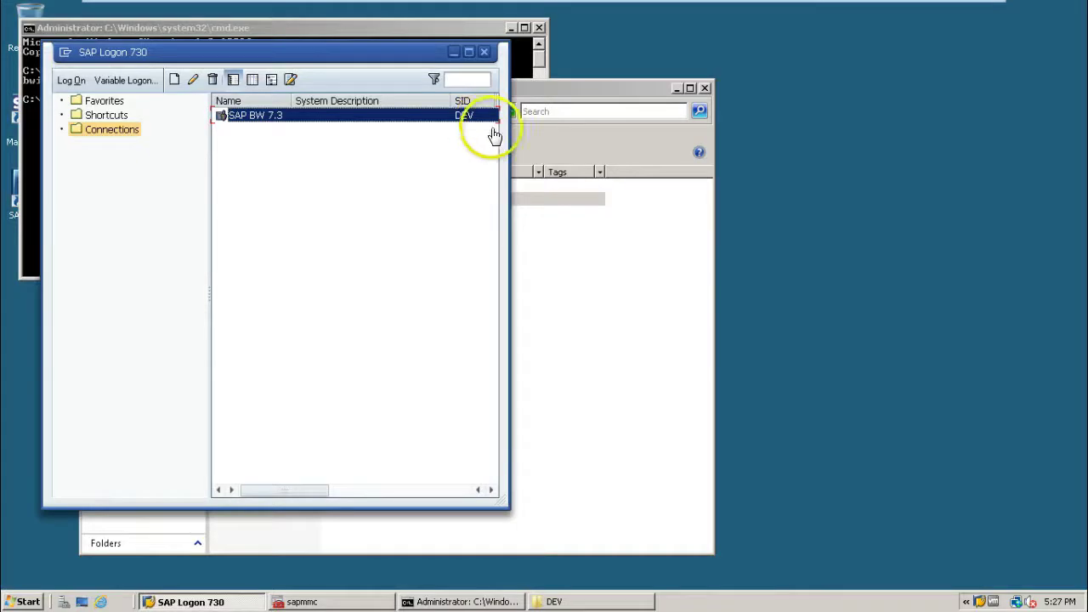
{"action": "left_click", "coordinate": [549, 97]}
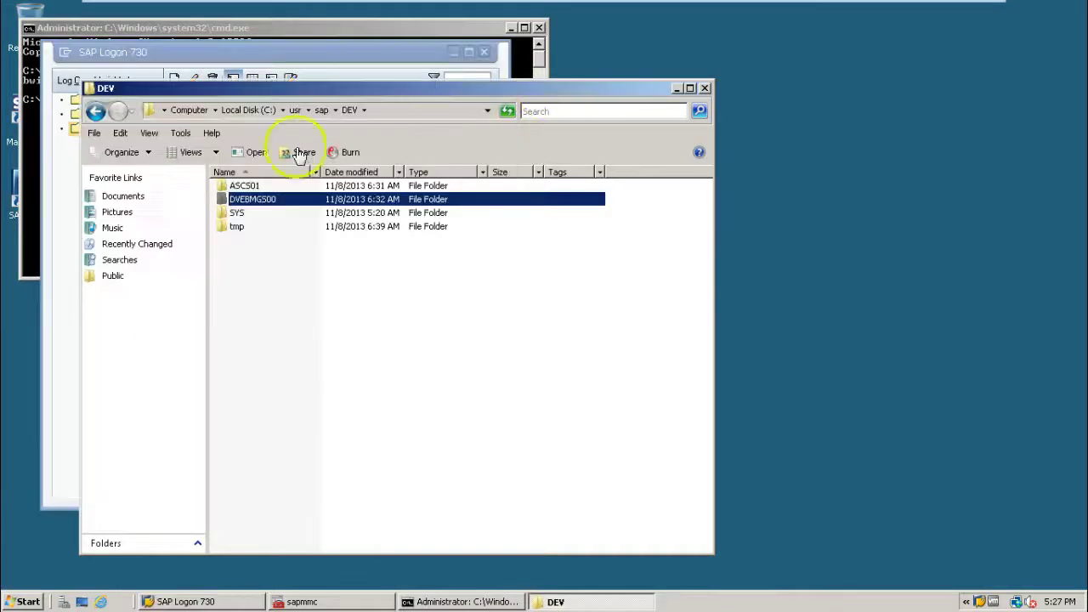
{"action": "left_click", "coordinate": [704, 88]}
{"action": "left_click", "coordinate": [534, 121]}
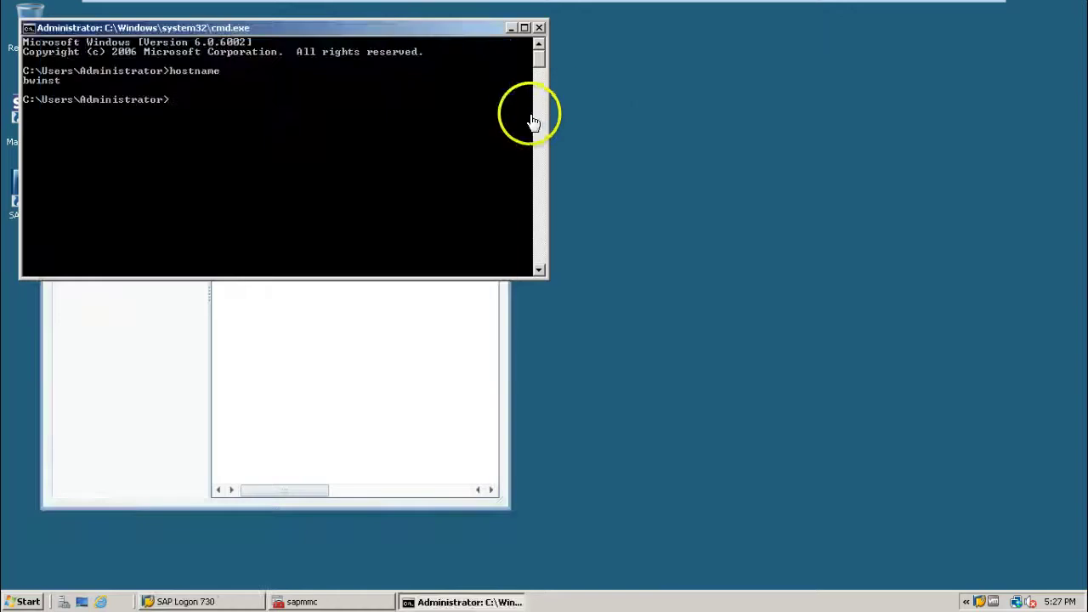
{"action": "left_click", "coordinate": [539, 28]}
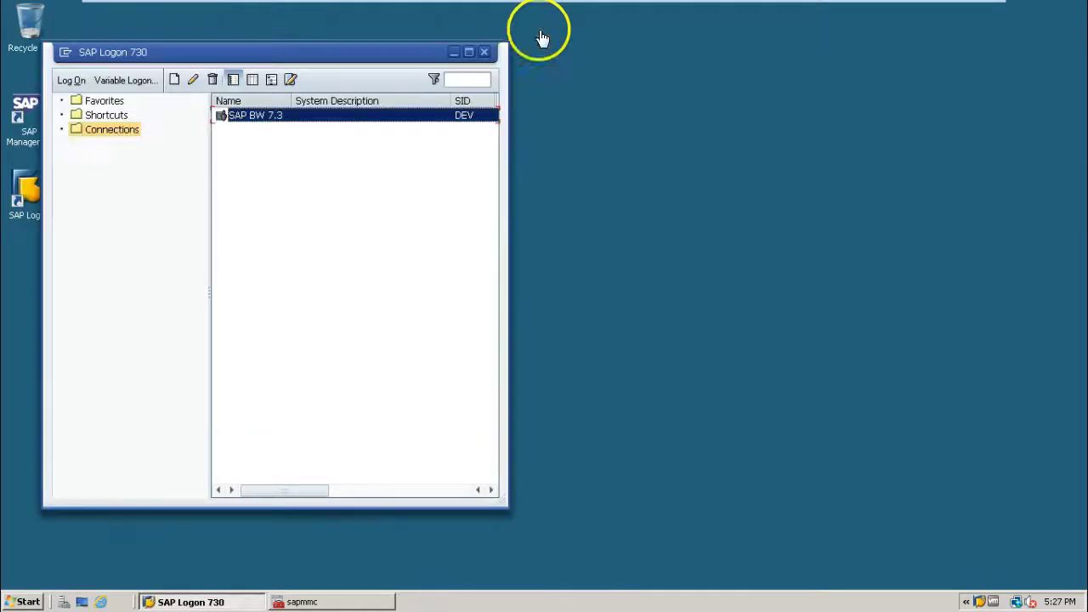
Step: Close the SAP Management Console without saving its settings, then try relaunching it
{"action": "left_click", "coordinate": [204, 603]}
{"action": "left_click", "coordinate": [205, 603]}
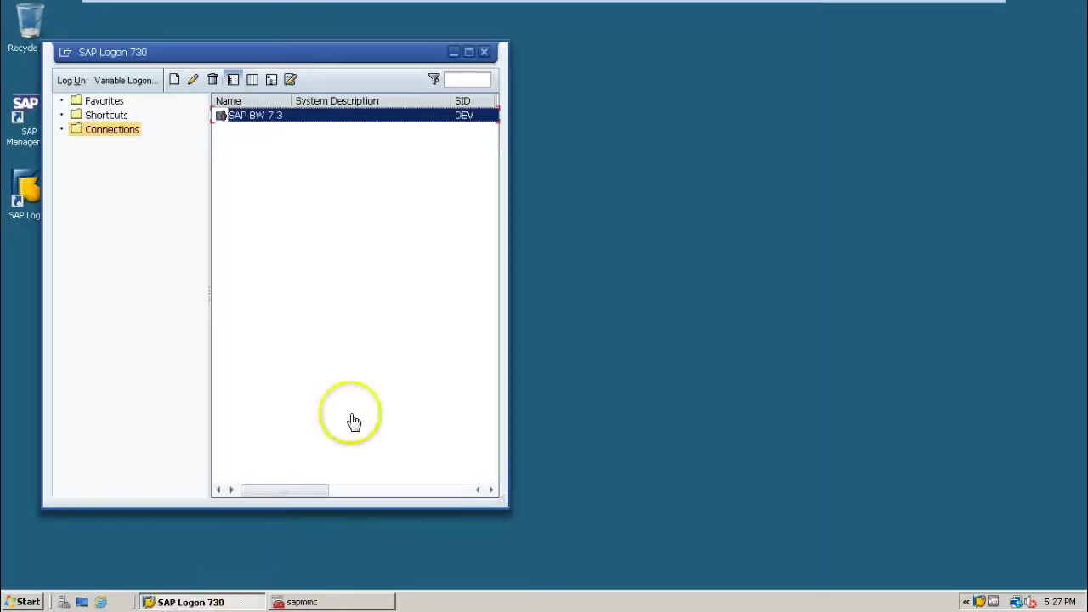
{"action": "left_click", "coordinate": [316, 605]}
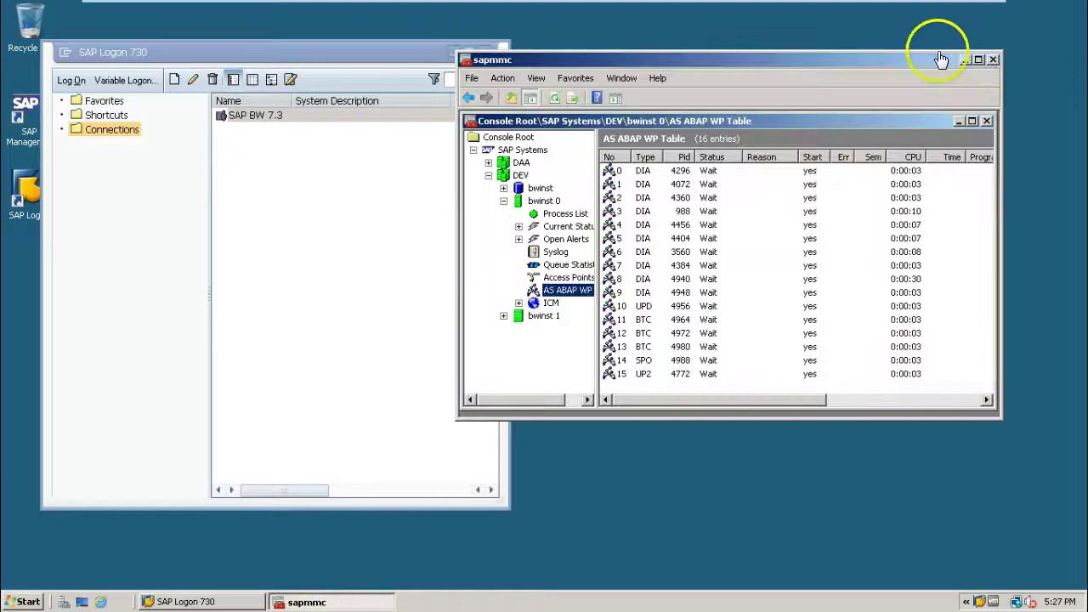
{"action": "left_click", "coordinate": [993, 64]}
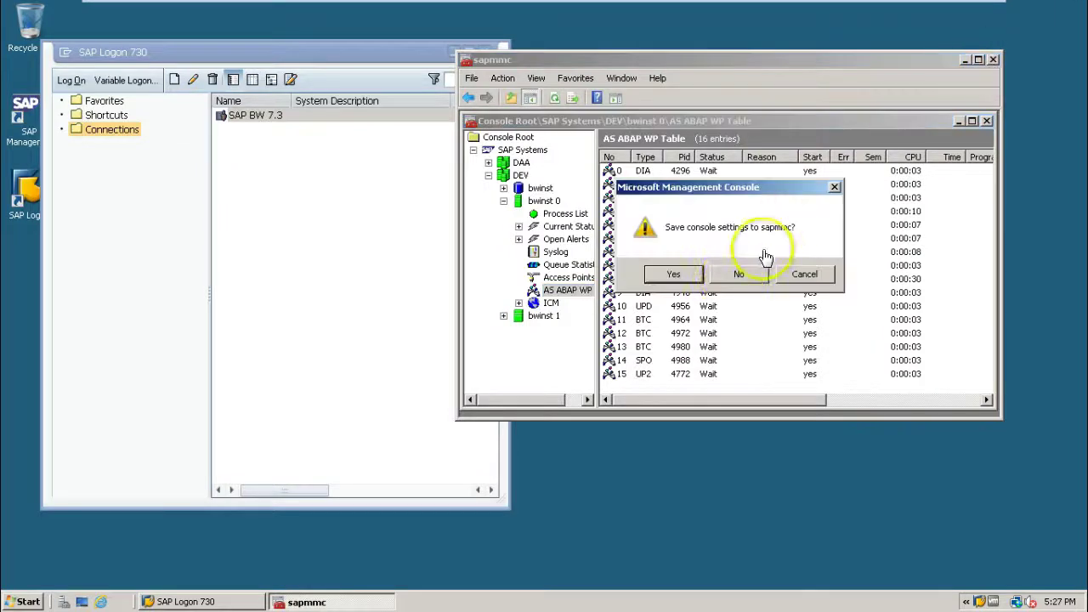
{"action": "left_click", "coordinate": [734, 276]}
{"action": "double_click", "coordinate": [27, 115]}
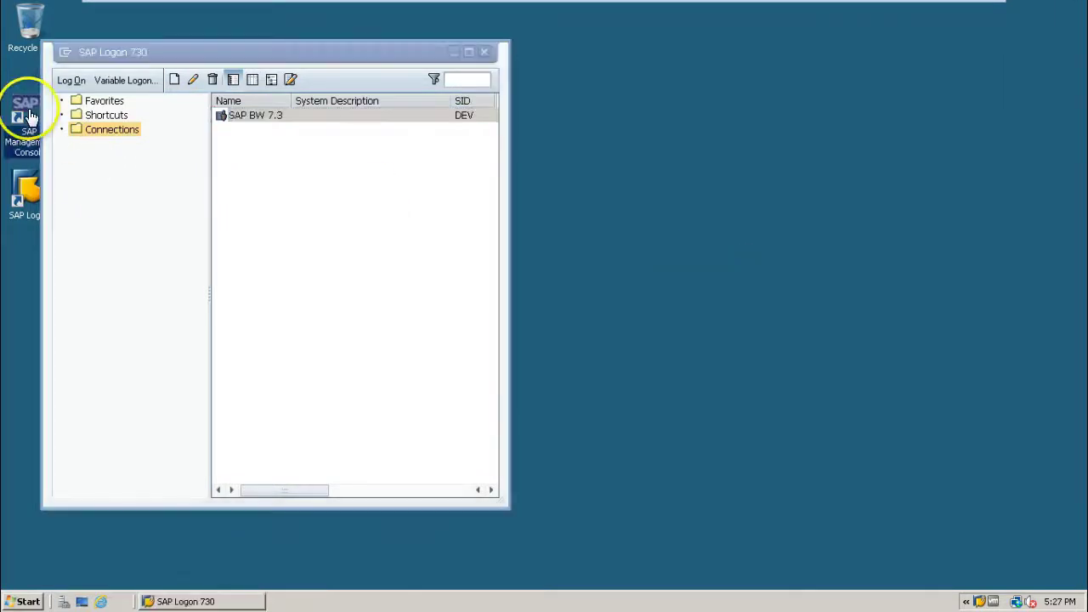
Step: Open and close the SAP BW 7.3 logon screen, move SAP Logon right, and launch sapmmc
{"action": "double_click", "coordinate": [251, 119]}
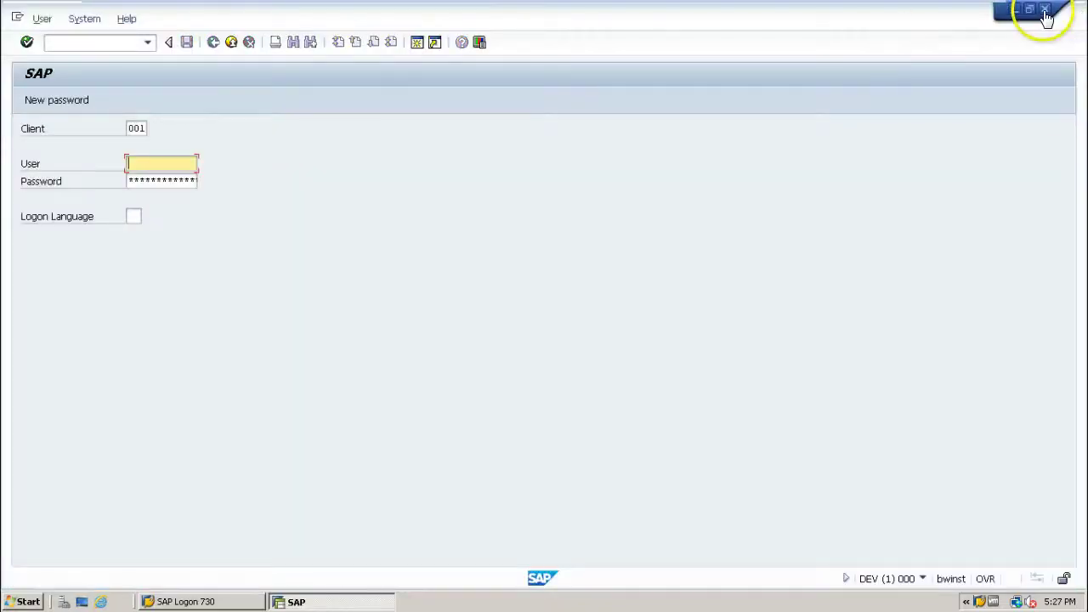
{"action": "left_click", "coordinate": [1045, 11]}
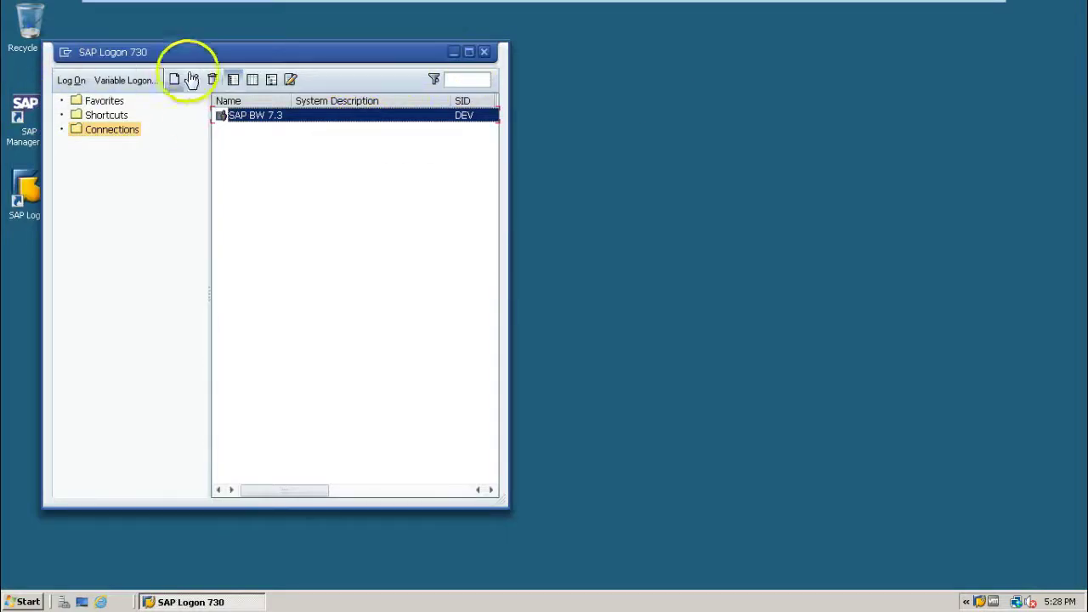
{"action": "left_click_drag", "start_coordinate": [194, 48], "coordinate": [298, 52]}
{"action": "double_click", "coordinate": [31, 100]}
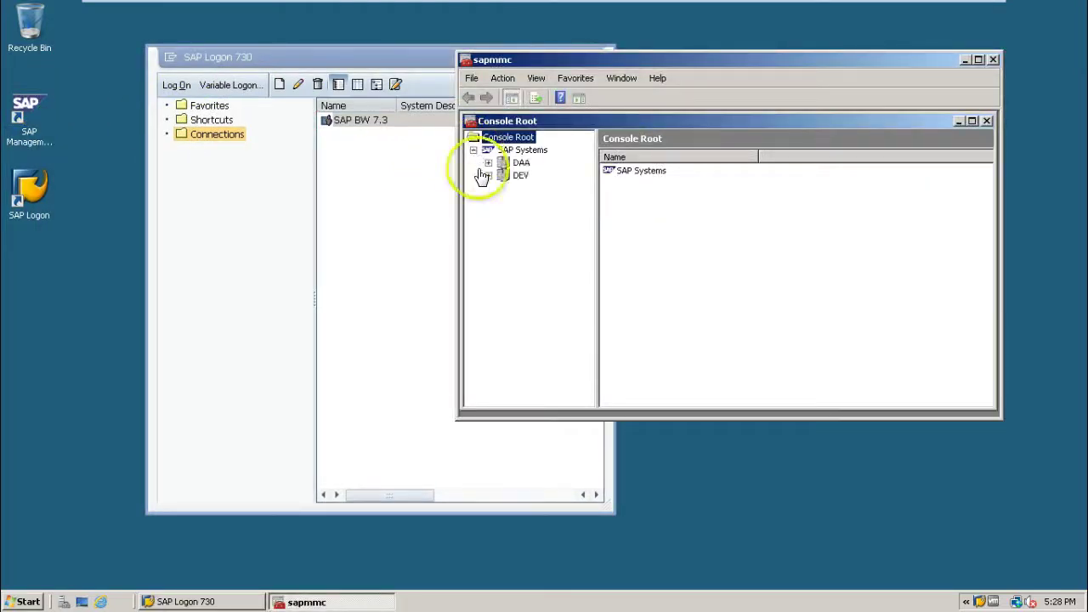
Step: Stop all DEV instances with a hard shutdown, supplying administrator credentials
{"action": "right_click", "coordinate": [509, 184]}
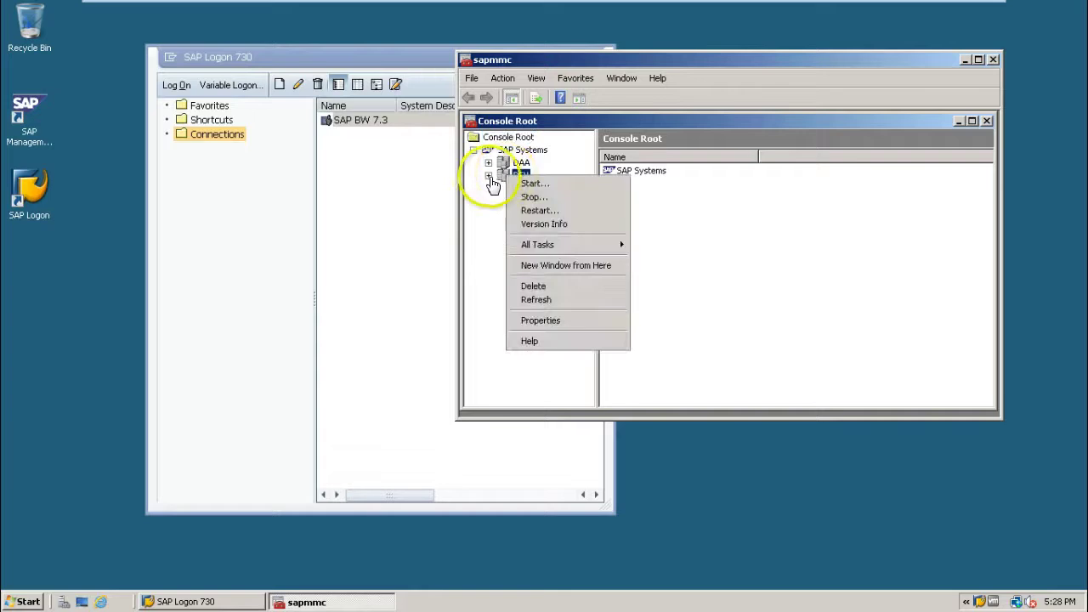
{"action": "left_click", "coordinate": [490, 177]}
{"action": "left_click", "coordinate": [503, 213]}
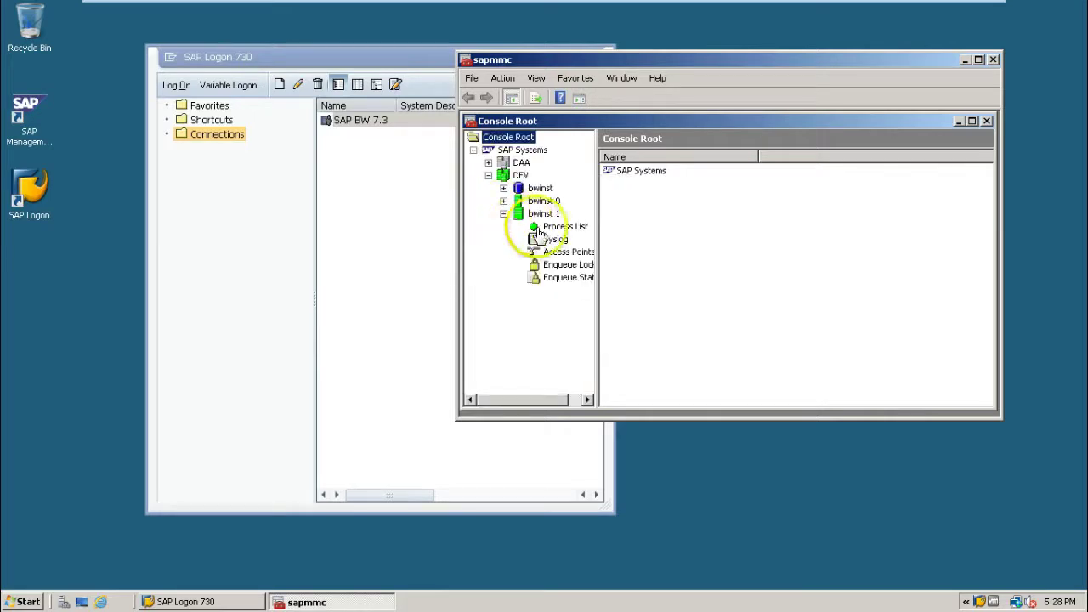
{"action": "right_click", "coordinate": [501, 174]}
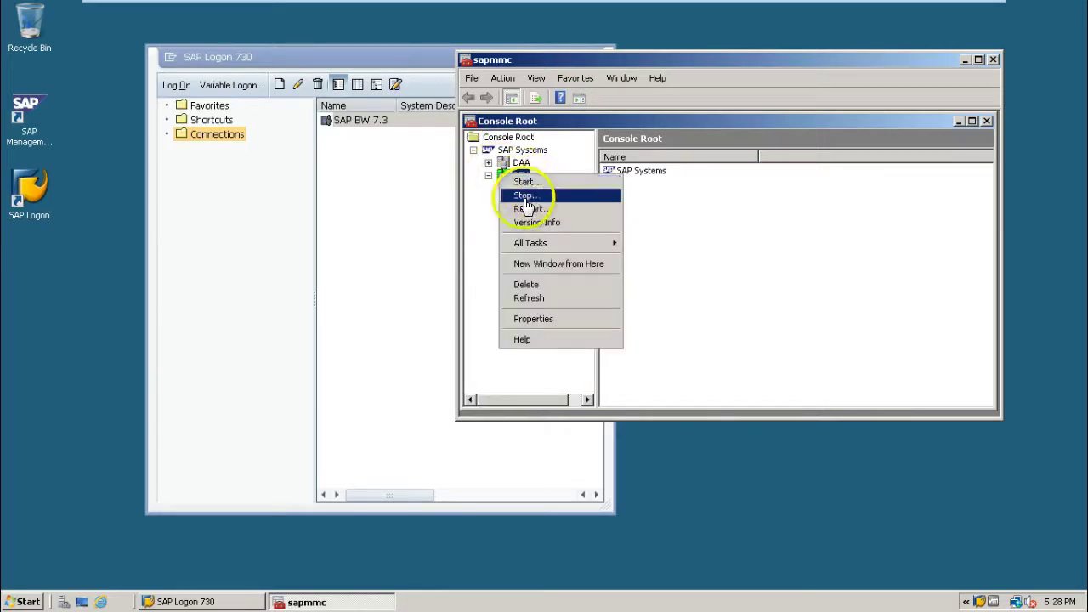
{"action": "left_click", "coordinate": [525, 197]}
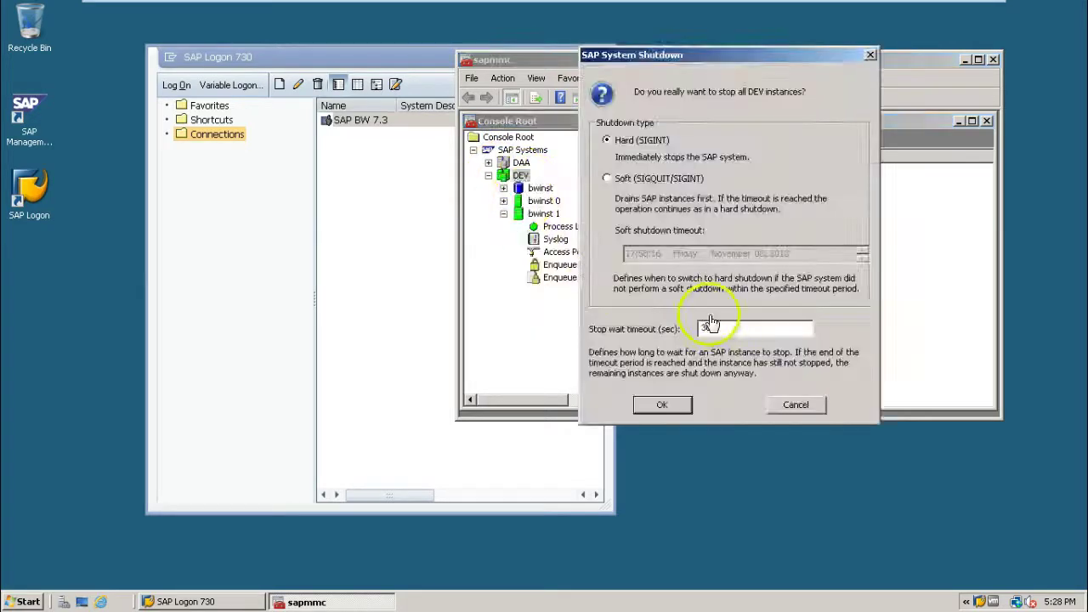
{"action": "left_click", "coordinate": [660, 406]}
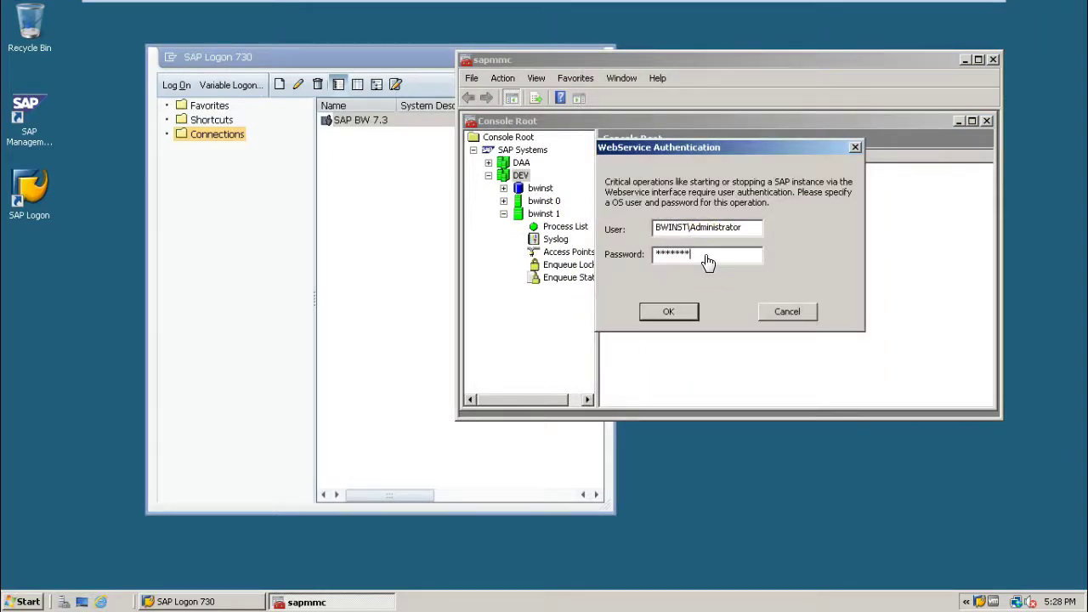
{"action": "key", "text": "Return"}
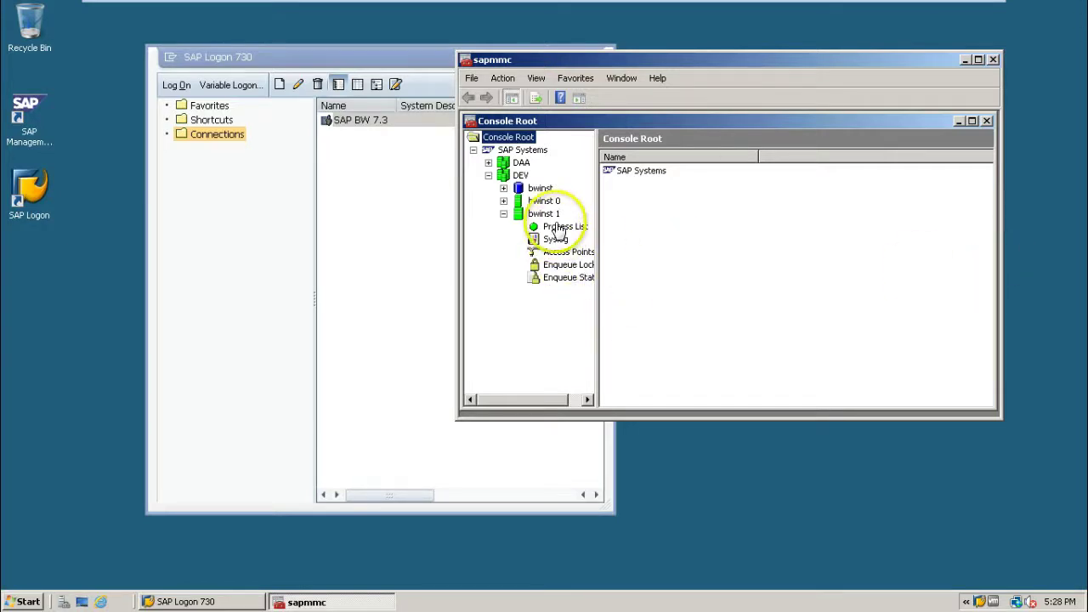
Step: Refresh the bwinst 0 work process table and process list until everything shows Stopped
{"action": "left_click", "coordinate": [560, 228]}
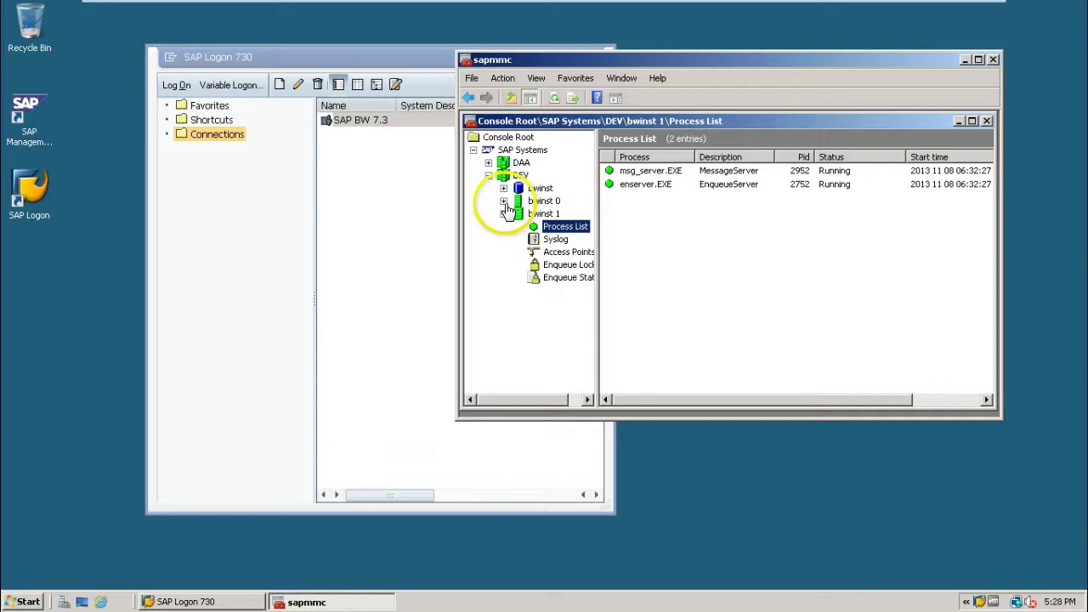
{"action": "left_click", "coordinate": [504, 202]}
{"action": "left_click", "coordinate": [563, 214]}
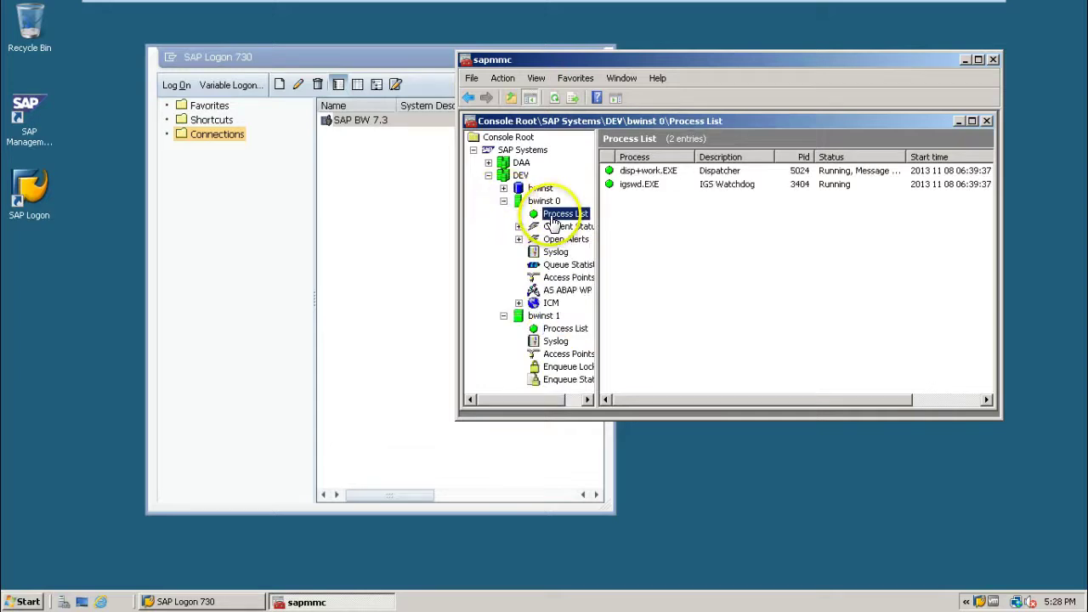
{"action": "left_click", "coordinate": [562, 293]}
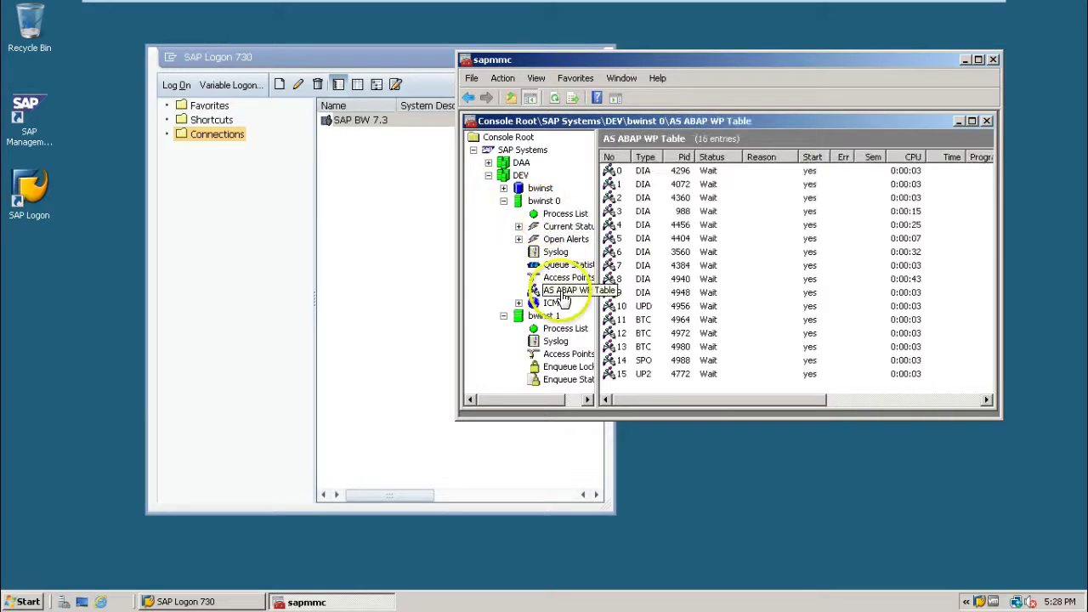
{"action": "left_click", "coordinate": [554, 98]}
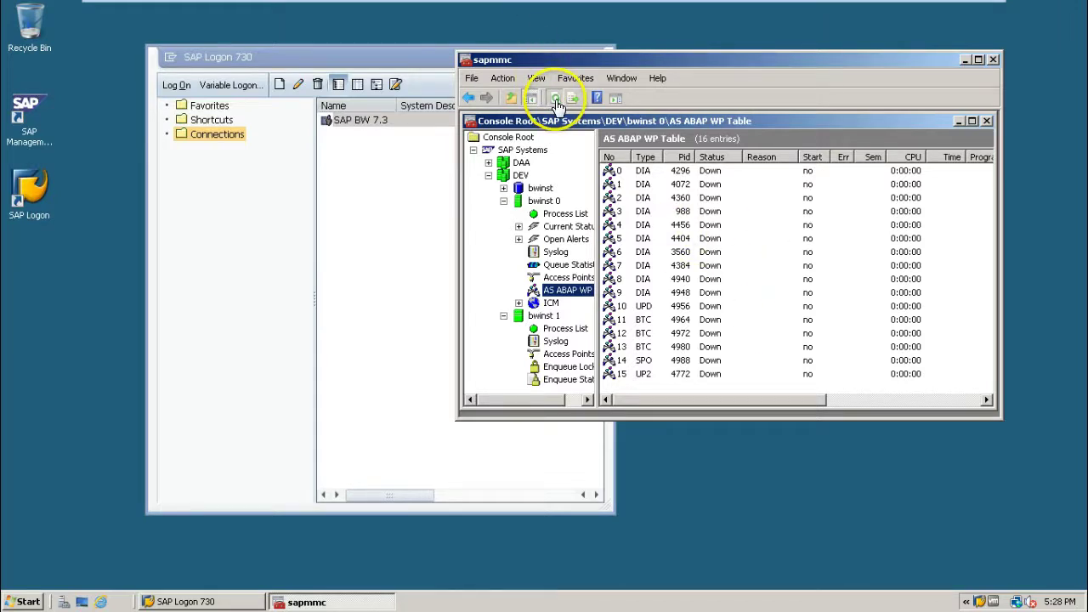
{"action": "left_click", "coordinate": [556, 98]}
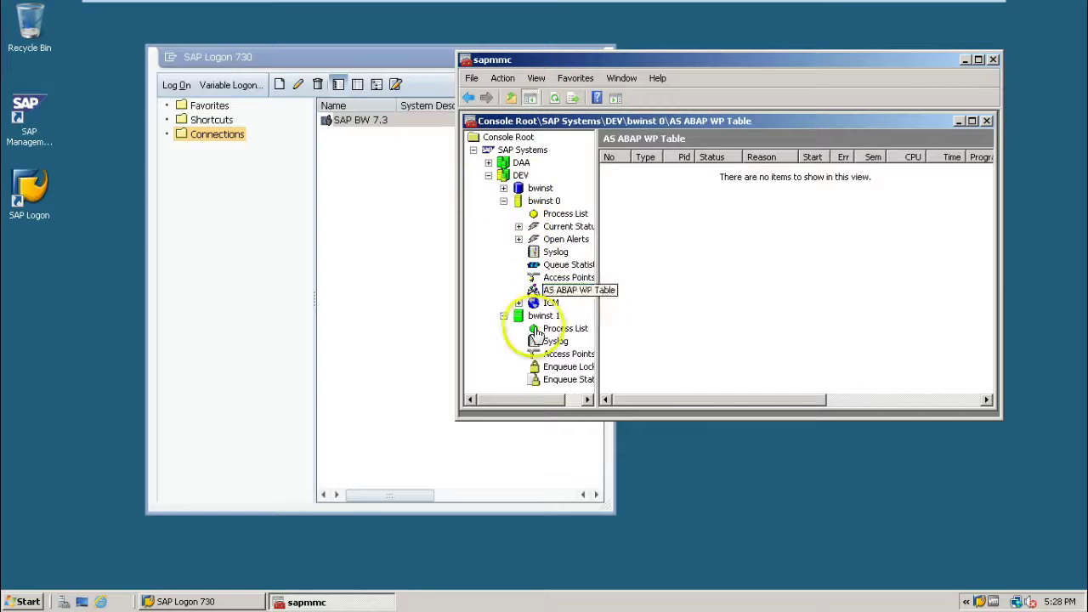
{"action": "left_click", "coordinate": [557, 214]}
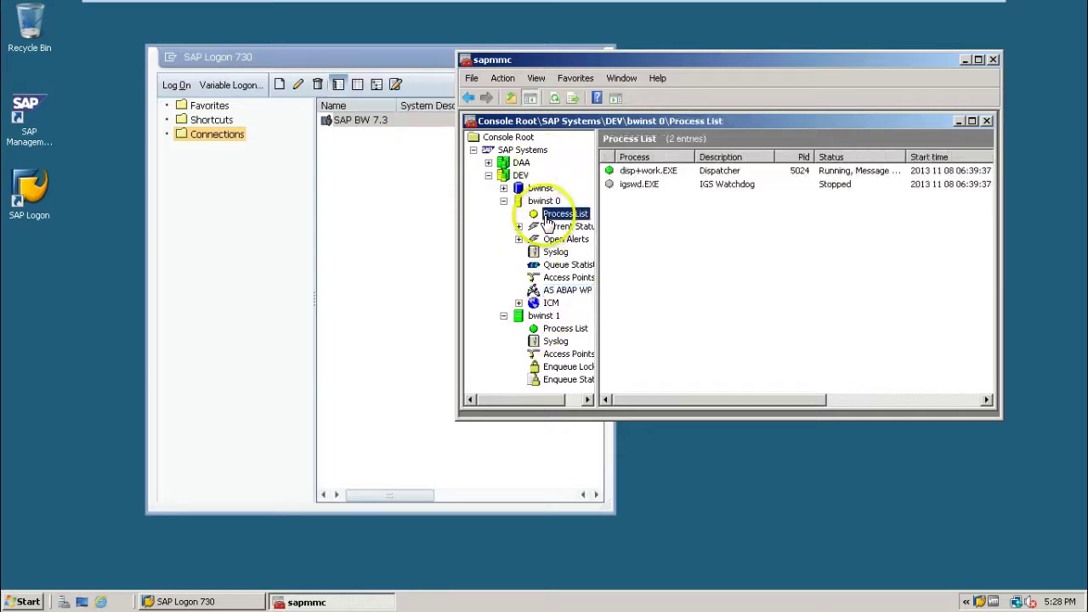
{"action": "left_click", "coordinate": [556, 98]}
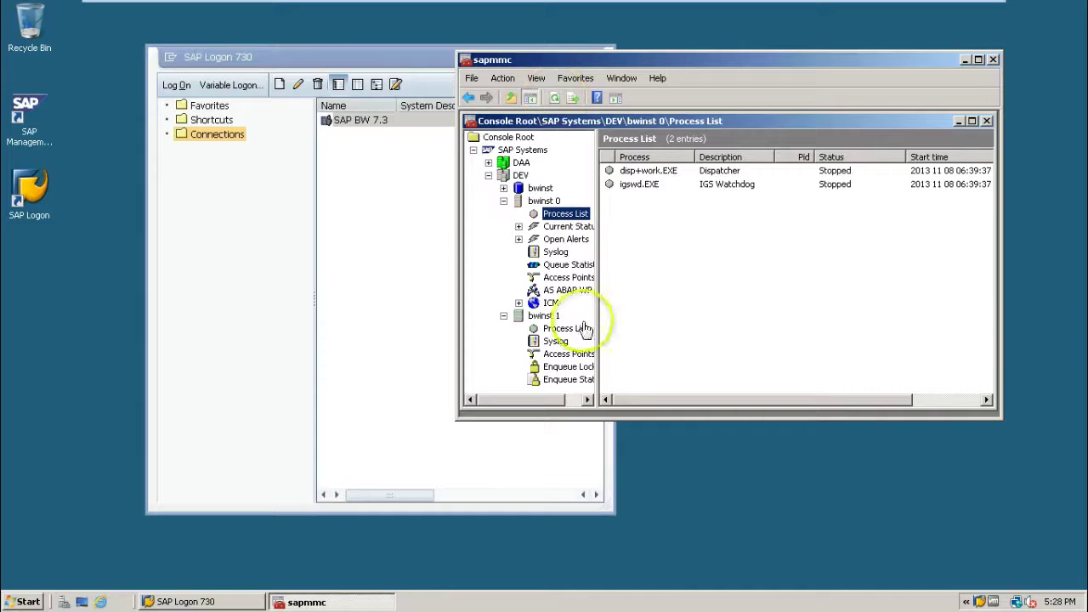
{"action": "left_click", "coordinate": [503, 201]}
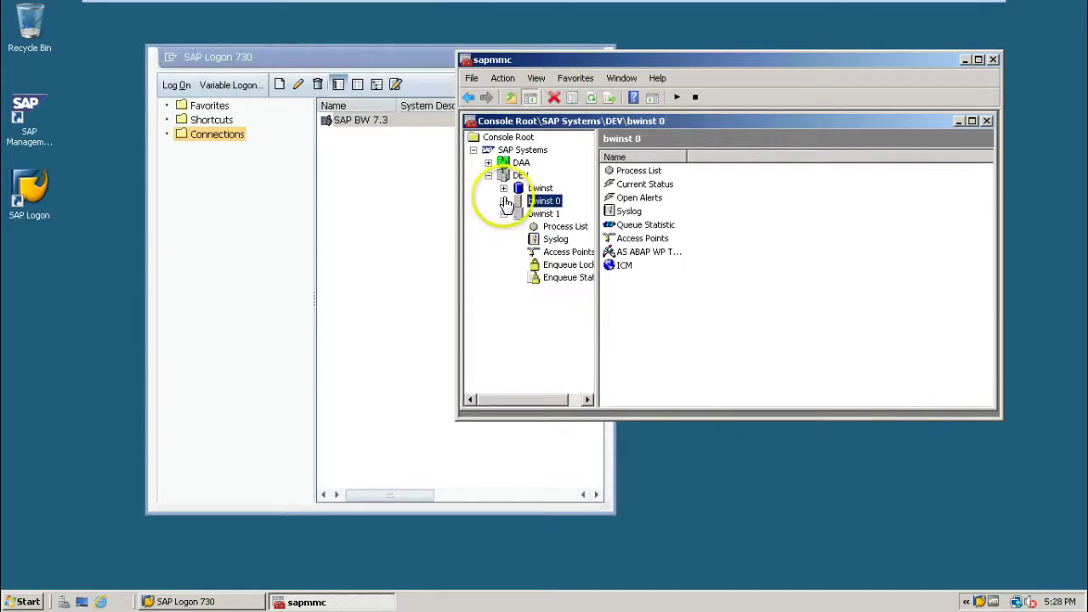
Step: Start the DEV system and open the bwinst 0 AS ABAP work process table
{"action": "right_click", "coordinate": [505, 175]}
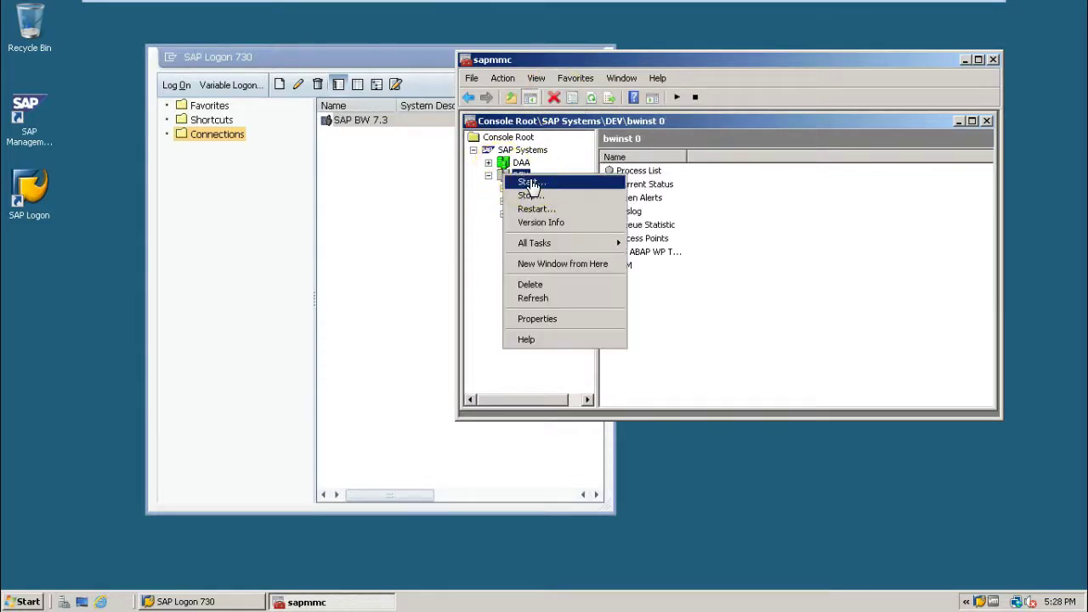
{"action": "left_click", "coordinate": [529, 182]}
{"action": "left_click", "coordinate": [669, 289]}
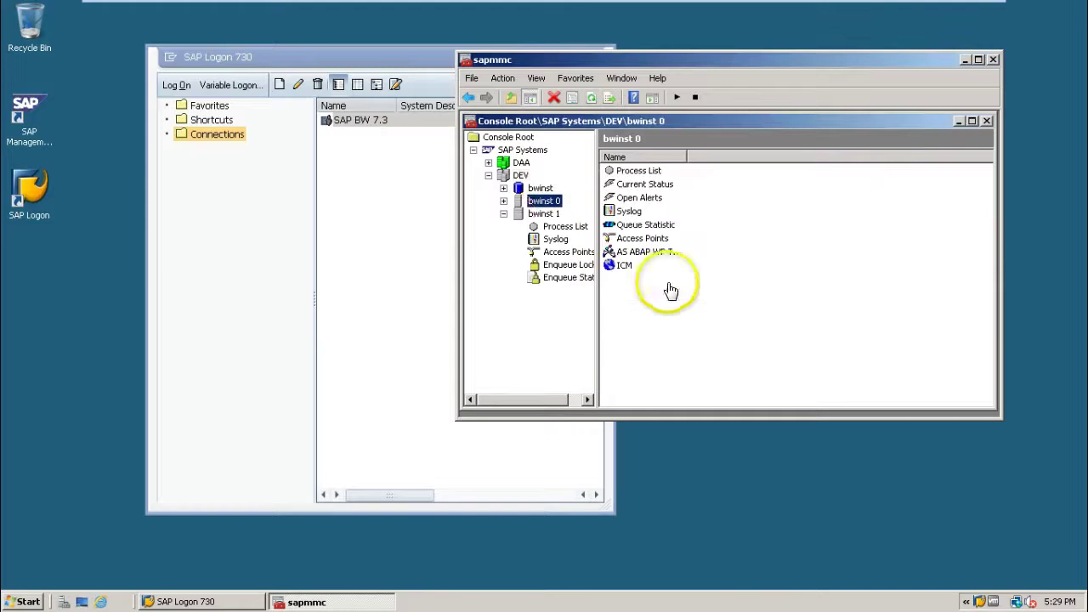
{"action": "left_click", "coordinate": [504, 213]}
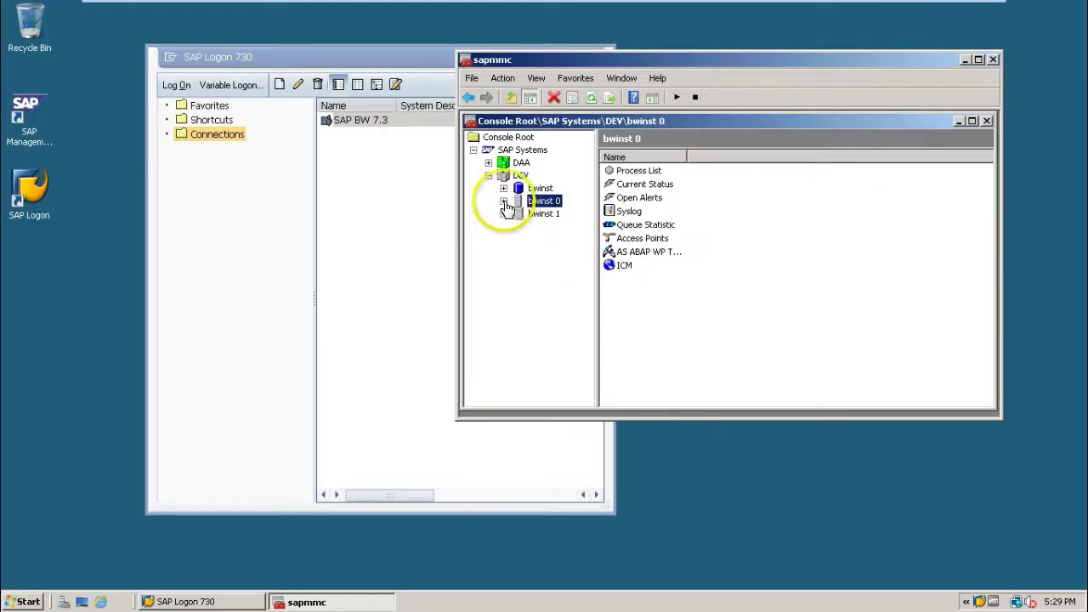
{"action": "left_click", "coordinate": [504, 201]}
{"action": "left_click", "coordinate": [570, 290]}
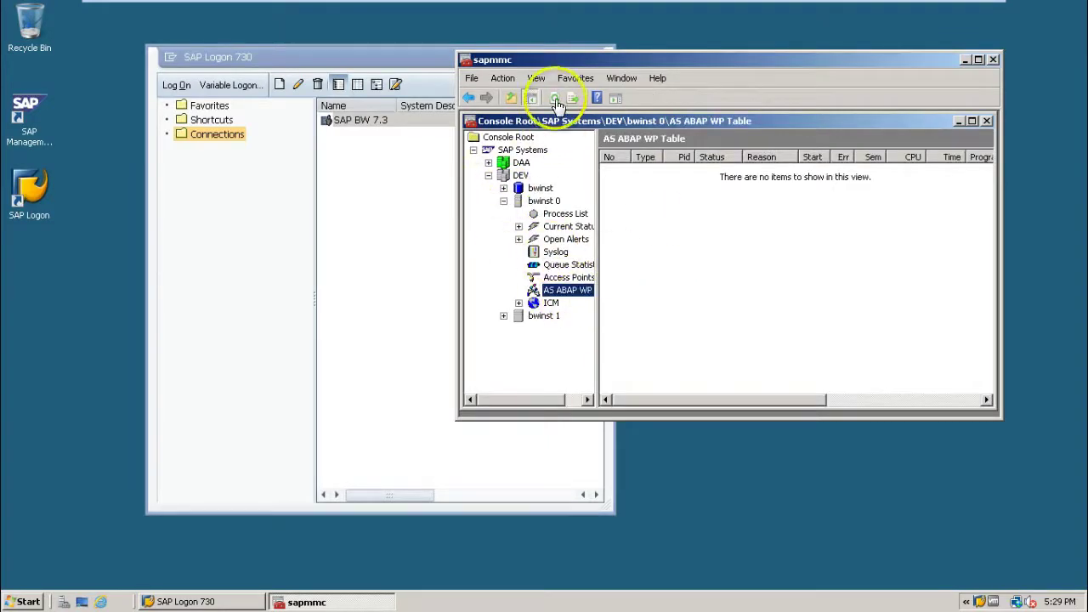
Step: Refresh the process list and work process table until all 16 work processes show Wait
{"action": "left_click", "coordinate": [563, 213]}
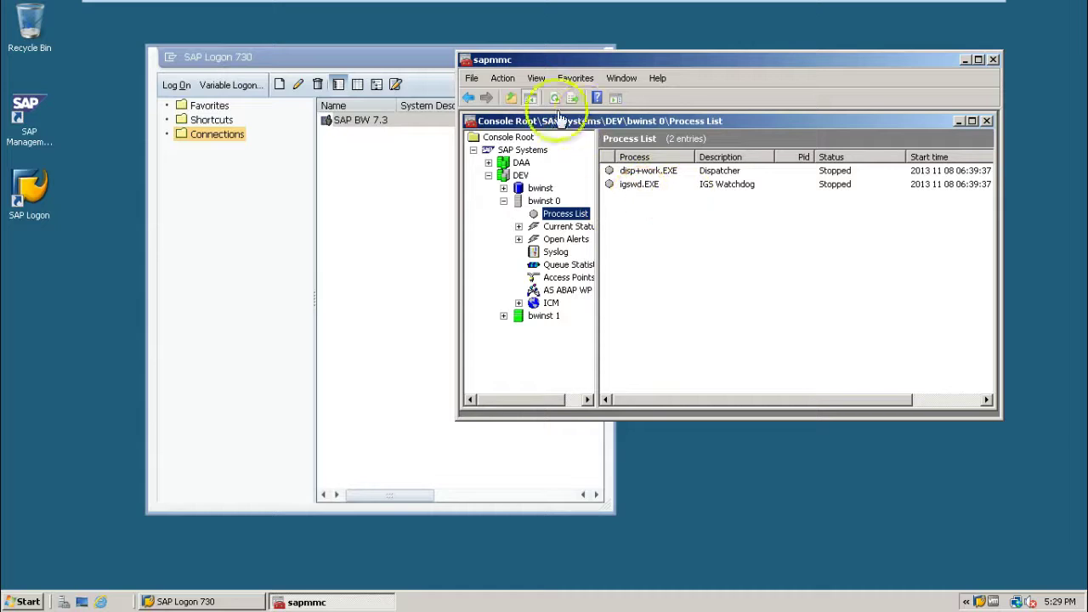
{"action": "left_click", "coordinate": [553, 100]}
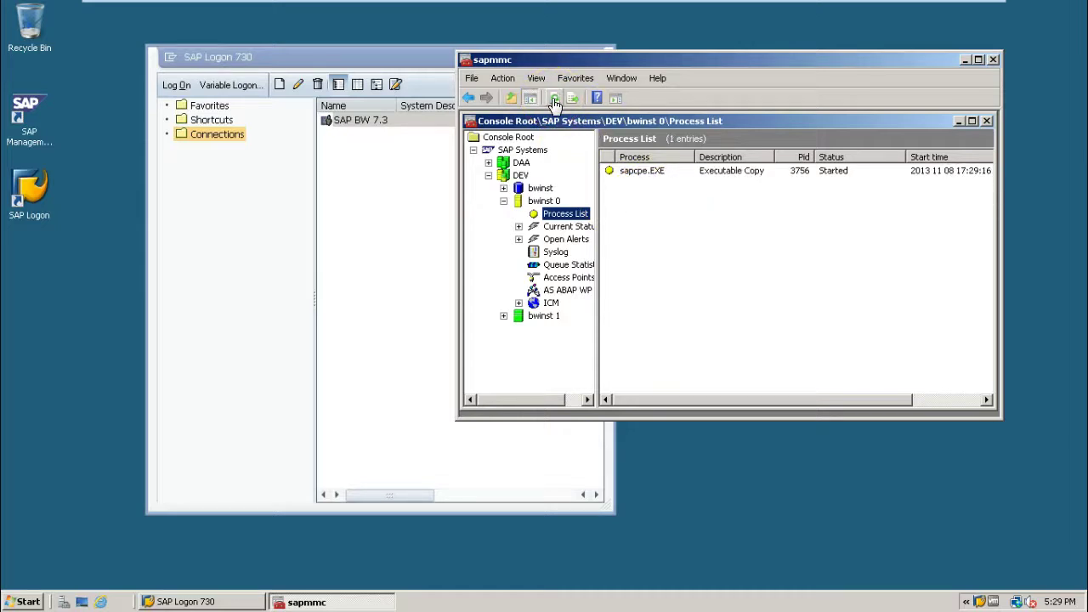
{"action": "left_click", "coordinate": [553, 99]}
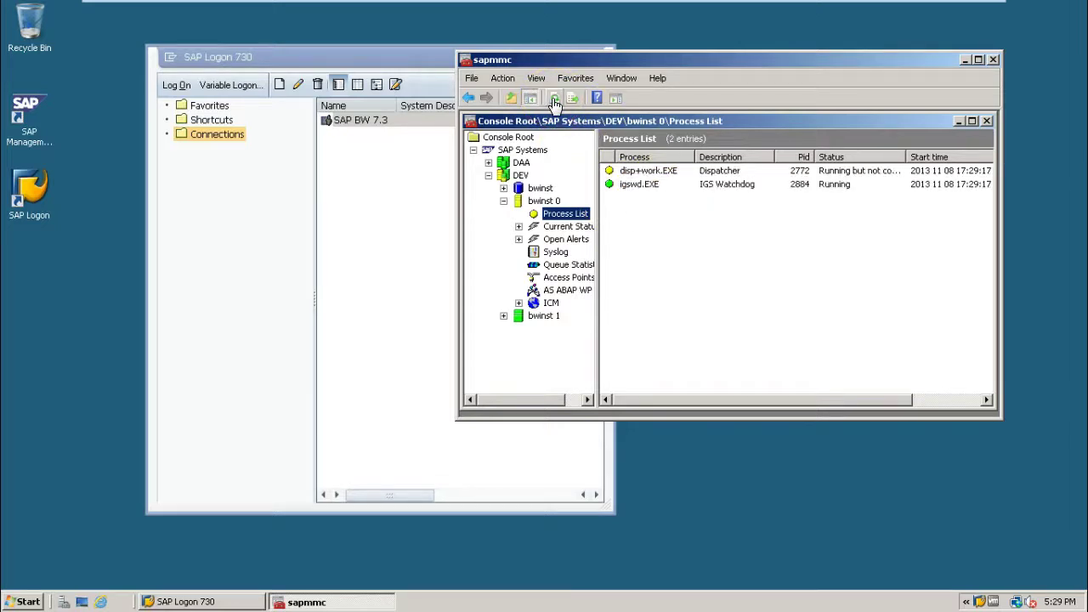
{"action": "left_click", "coordinate": [554, 99]}
{"action": "left_click", "coordinate": [568, 291]}
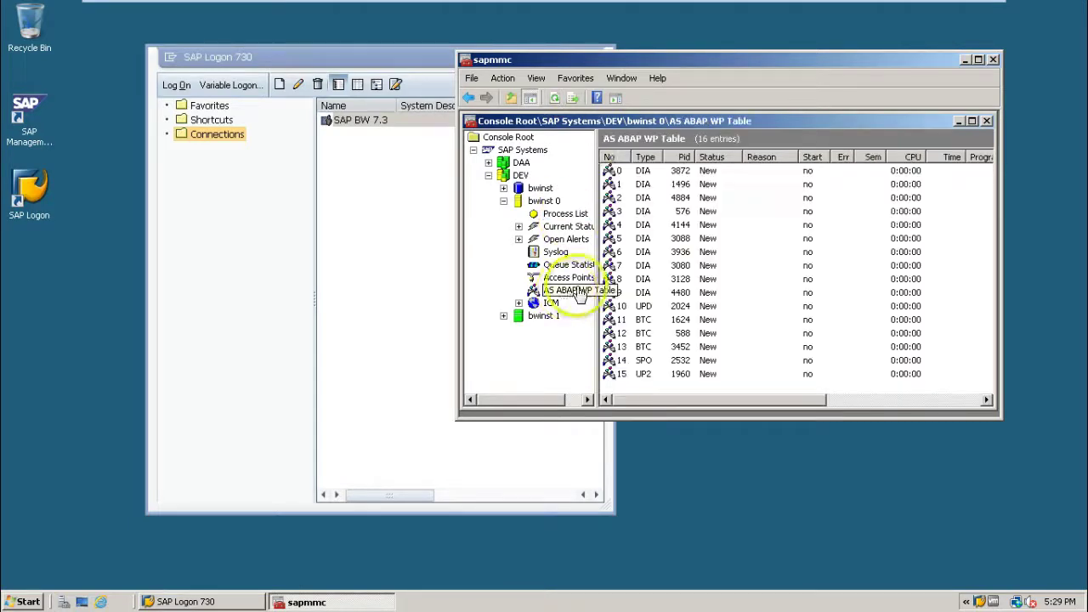
{"action": "left_click", "coordinate": [553, 100]}
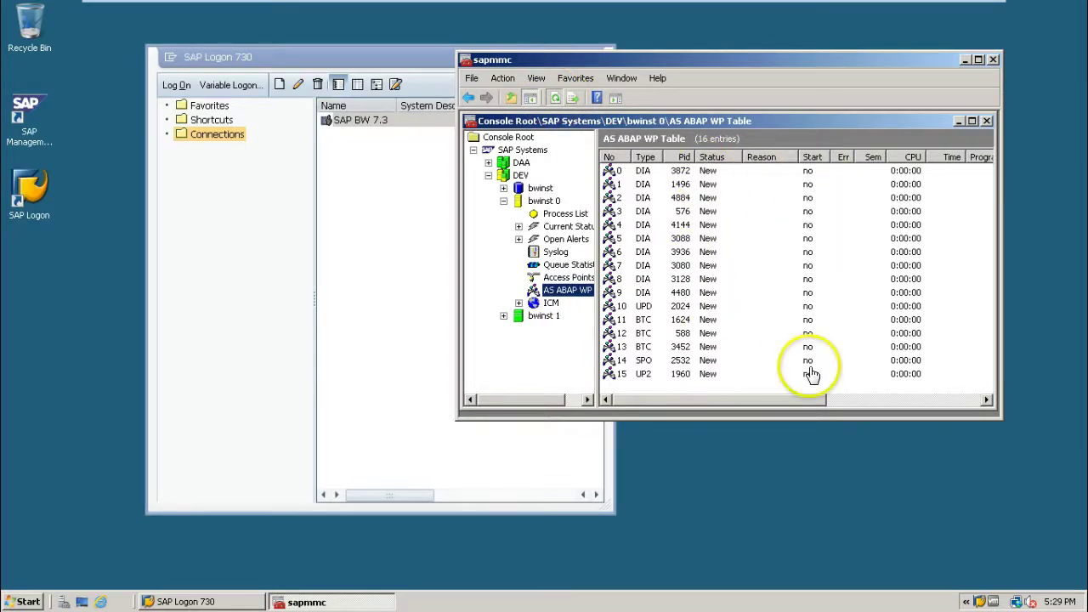
{"action": "left_click", "coordinate": [554, 102]}
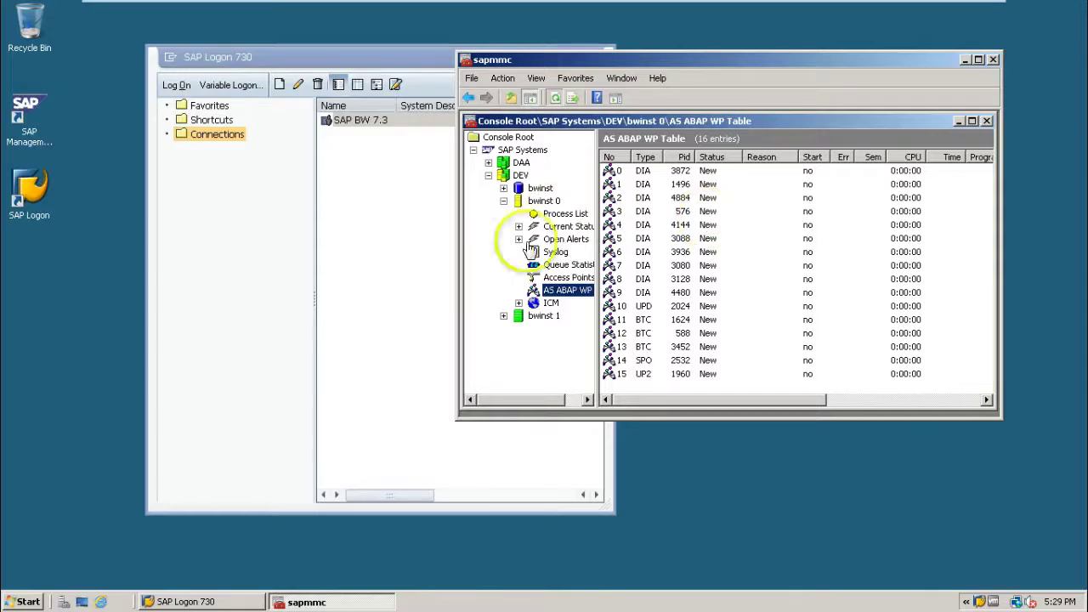
{"action": "left_click", "coordinate": [561, 213]}
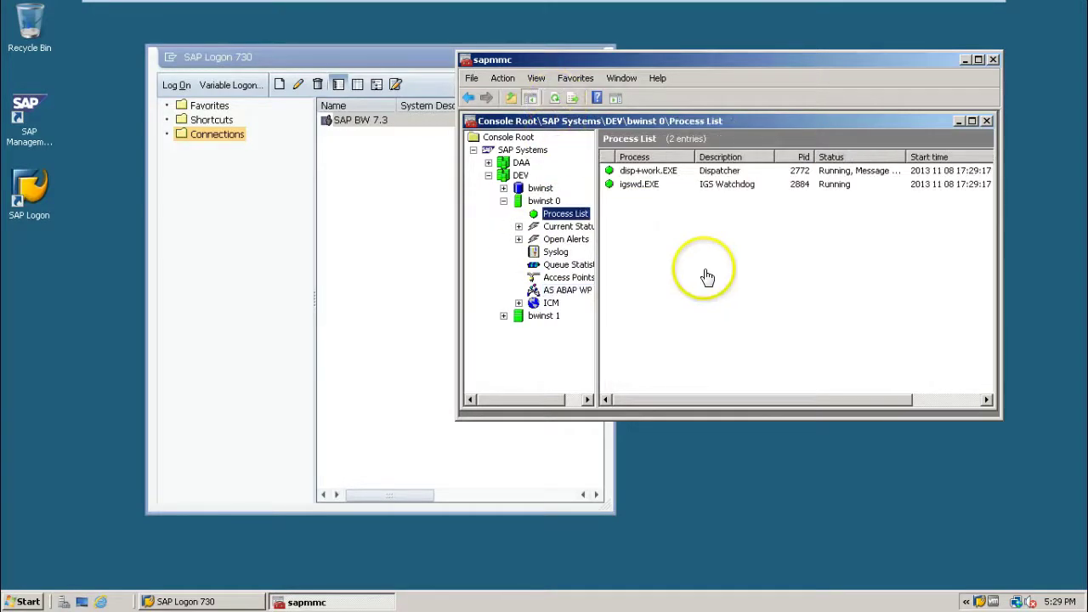
{"action": "left_click", "coordinate": [568, 291]}
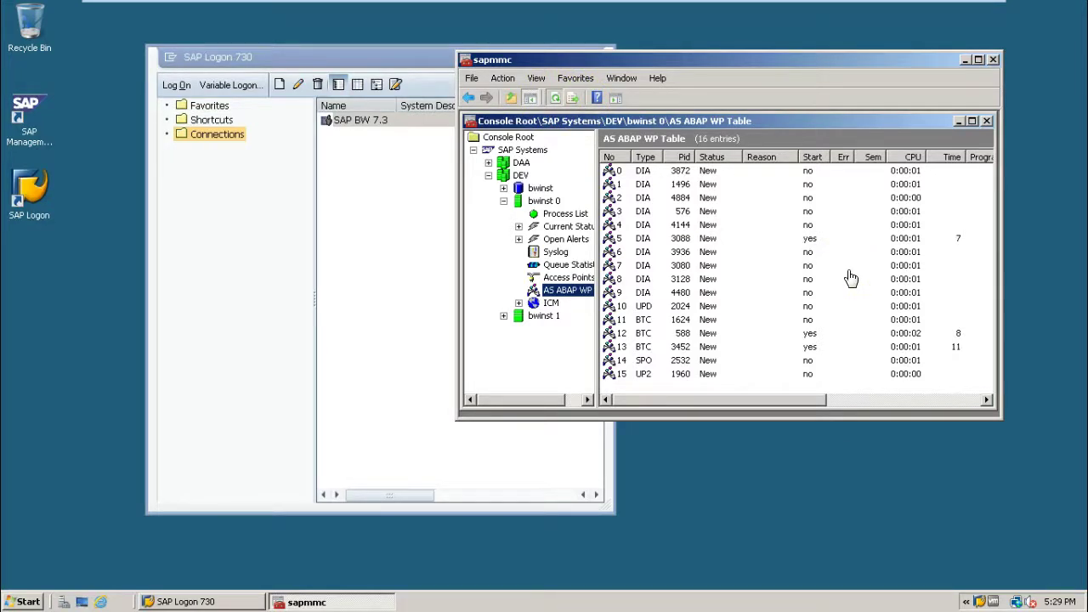
{"action": "left_click", "coordinate": [555, 100]}
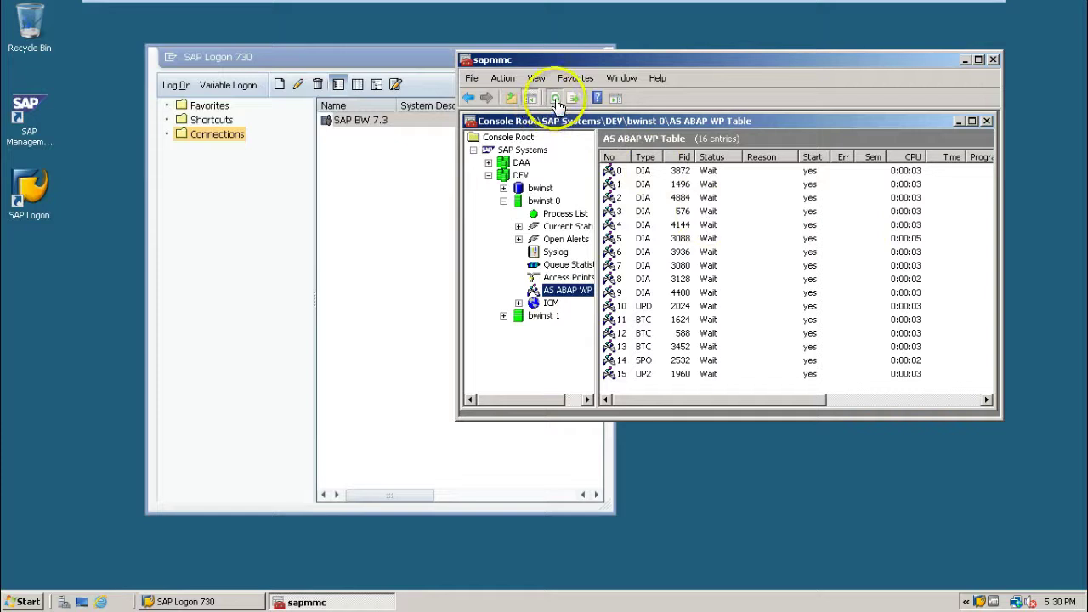
{"action": "left_click", "coordinate": [397, 121]}
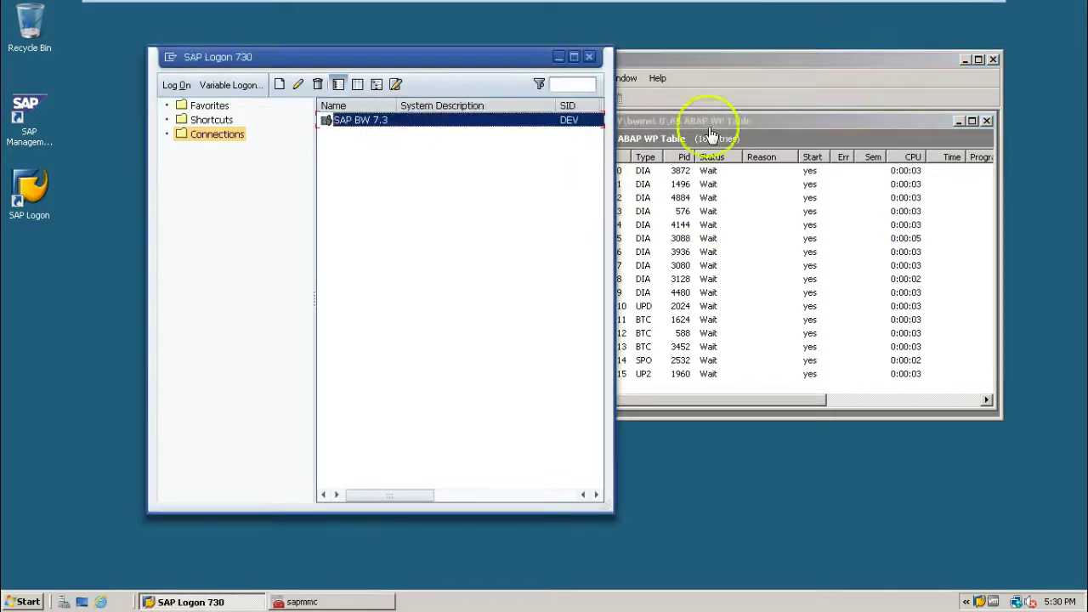
Step: Close sapmmc without saving and log on to SAP BW 7.3 client 100 as SAP* with its password
{"action": "left_click", "coordinate": [993, 60]}
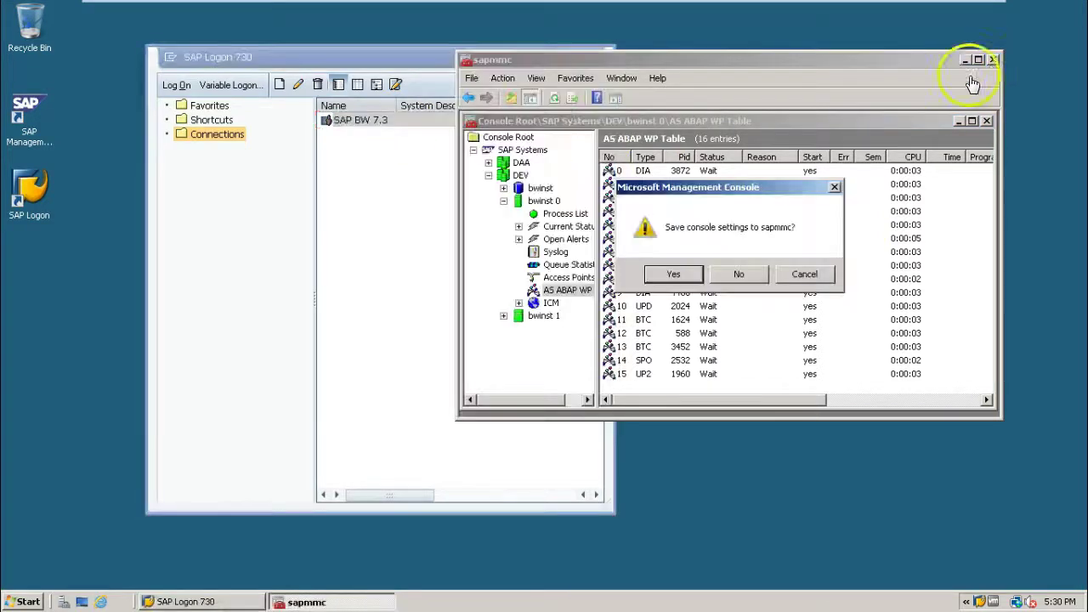
{"action": "left_click", "coordinate": [738, 273]}
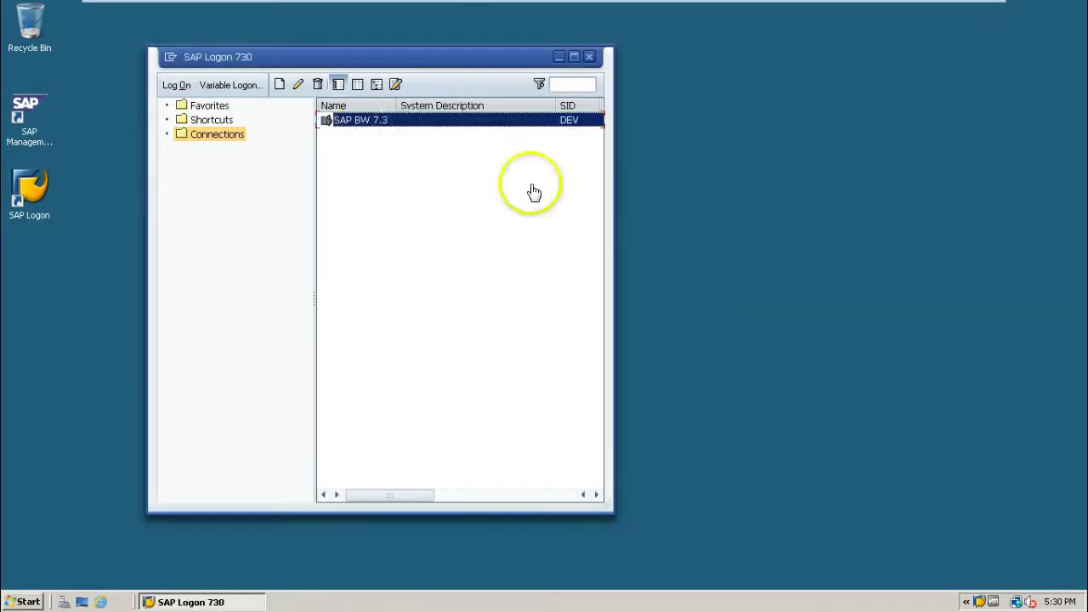
{"action": "double_click", "coordinate": [364, 124]}
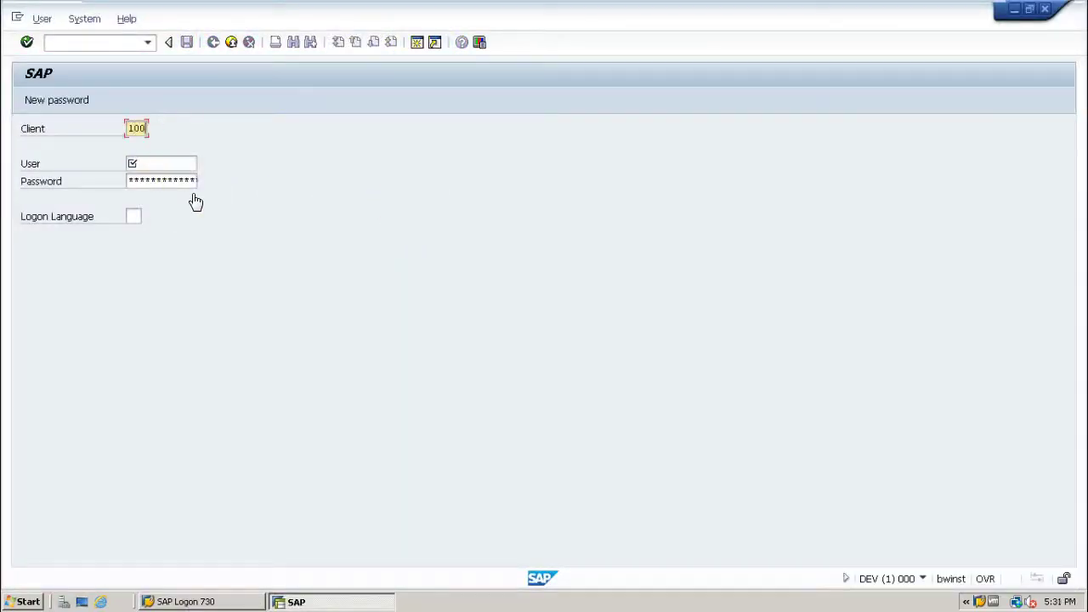
{"action": "key", "text": "Tab"}
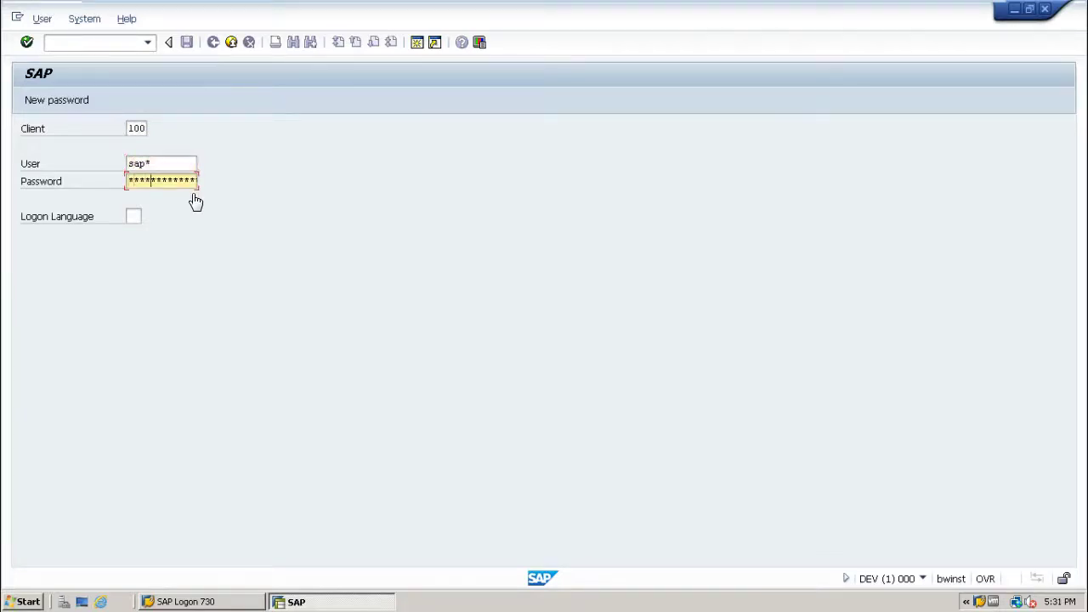
{"action": "key", "text": "Return"}
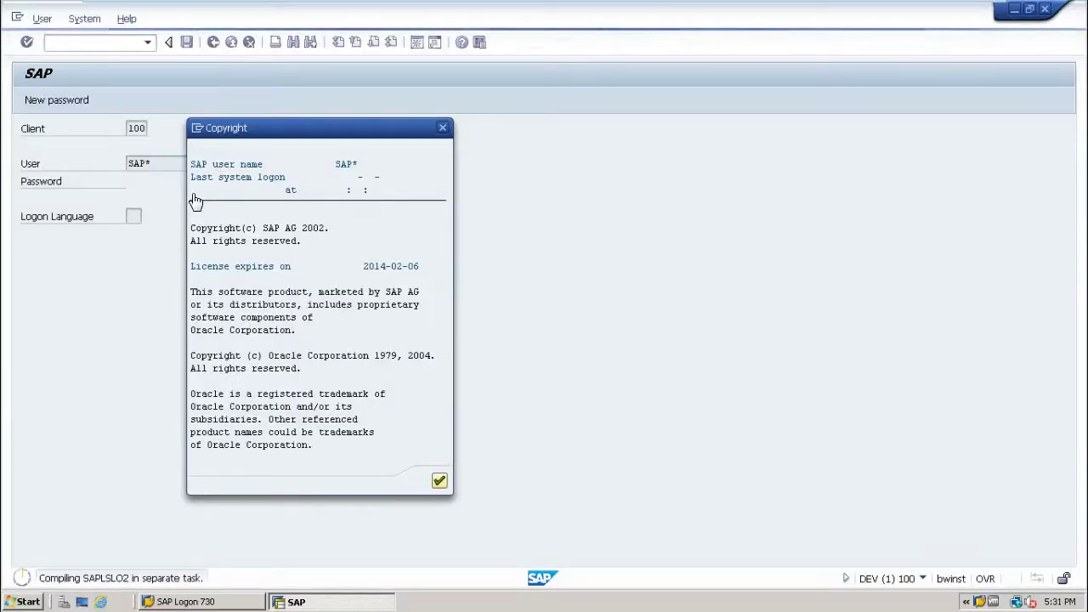
{"action": "key", "text": "Return"}
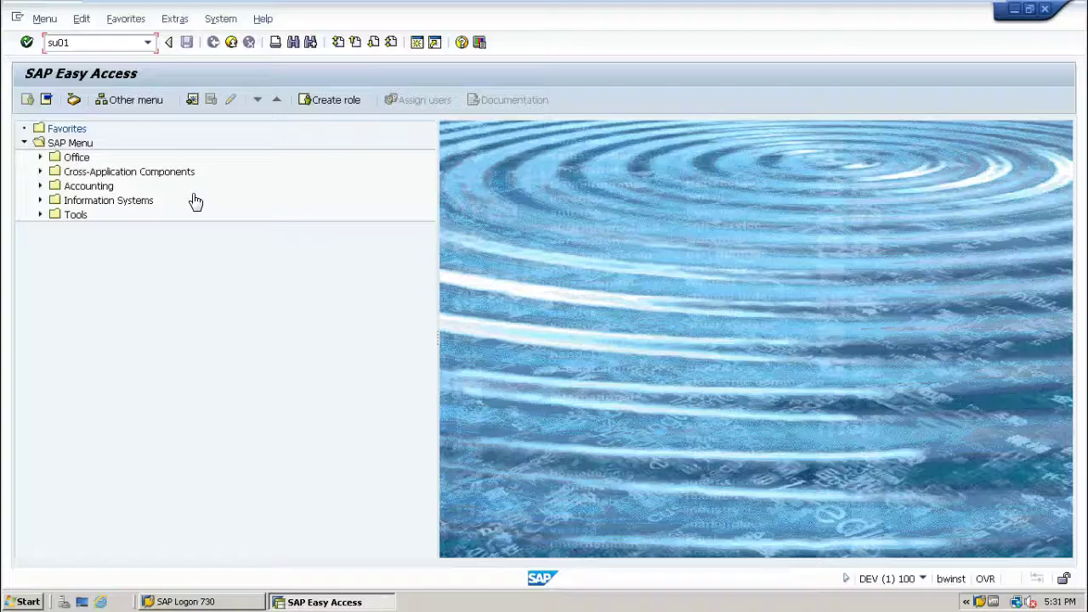
Step: In SU01, pick the suggested user name, start creating it and dismiss the missing address notice
{"action": "key", "text": "Return"}
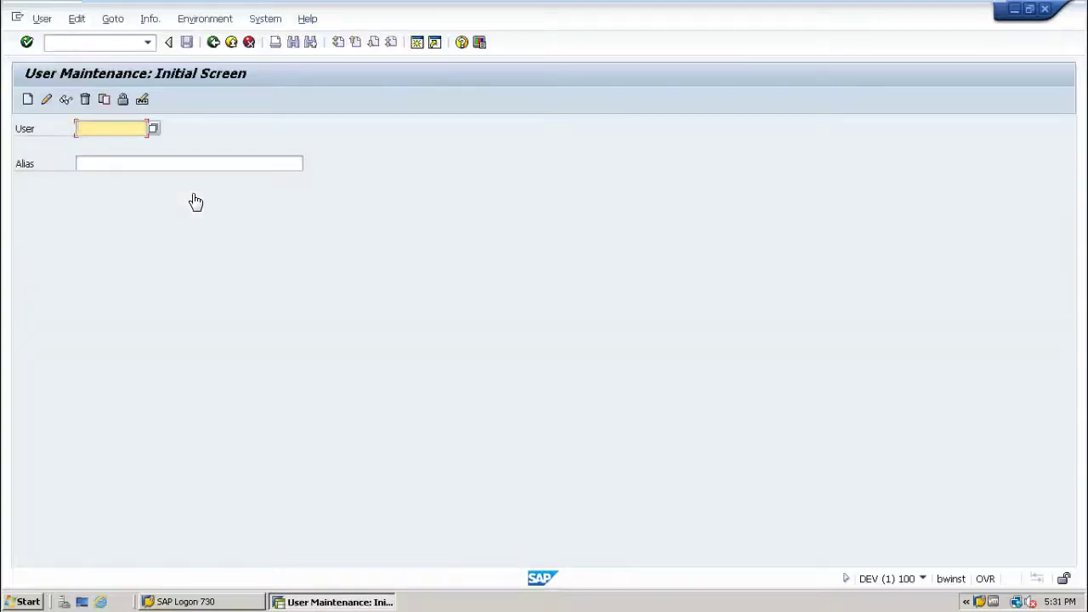
{"action": "type", "text": "sap"}
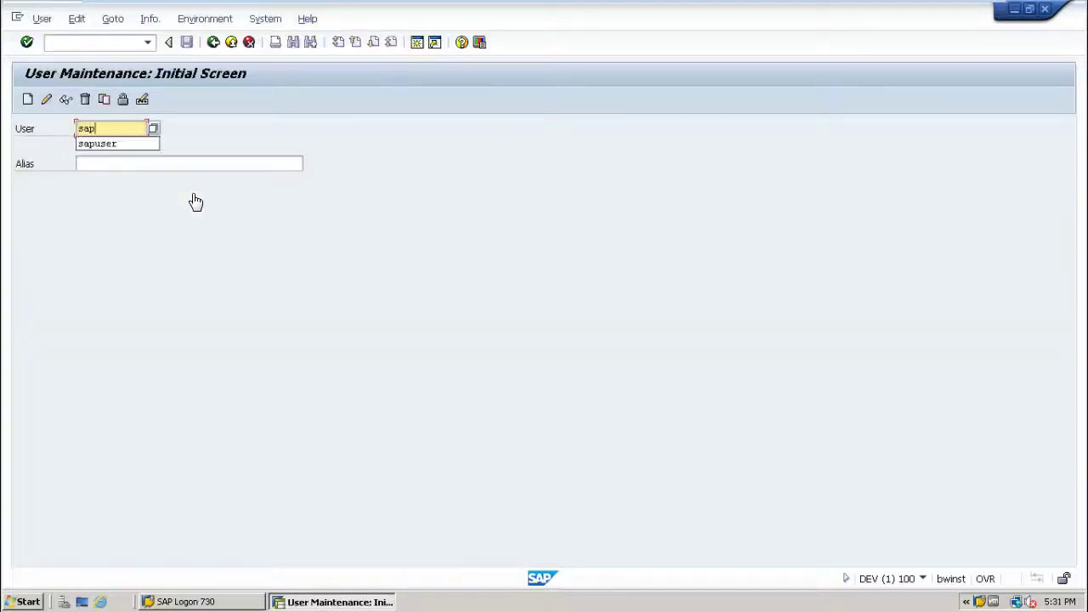
{"action": "key", "text": "Down"}
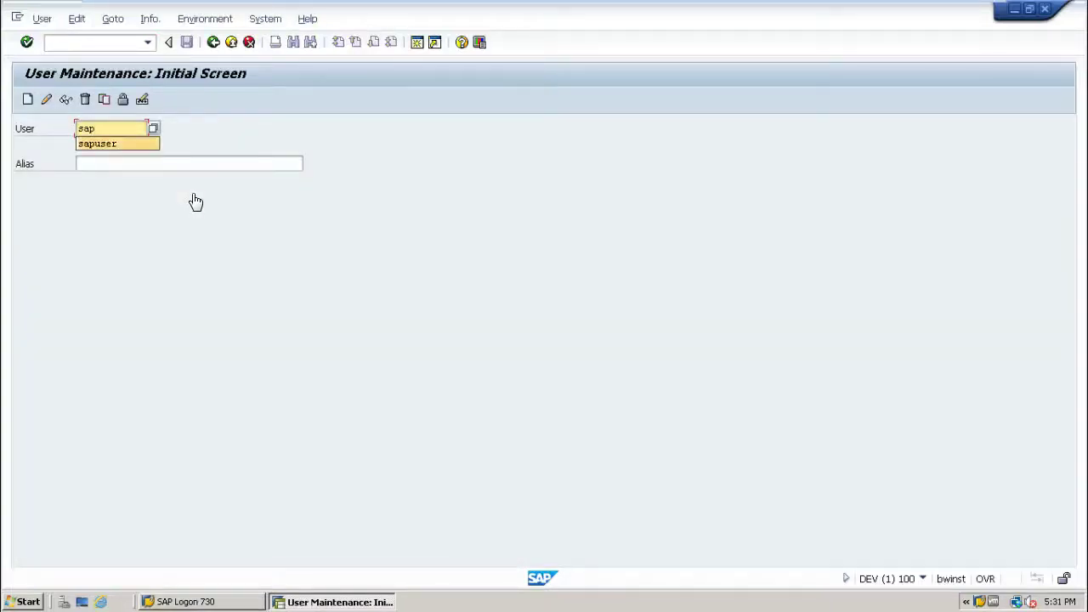
{"action": "key", "text": "Return"}
{"action": "key", "text": "Return"}
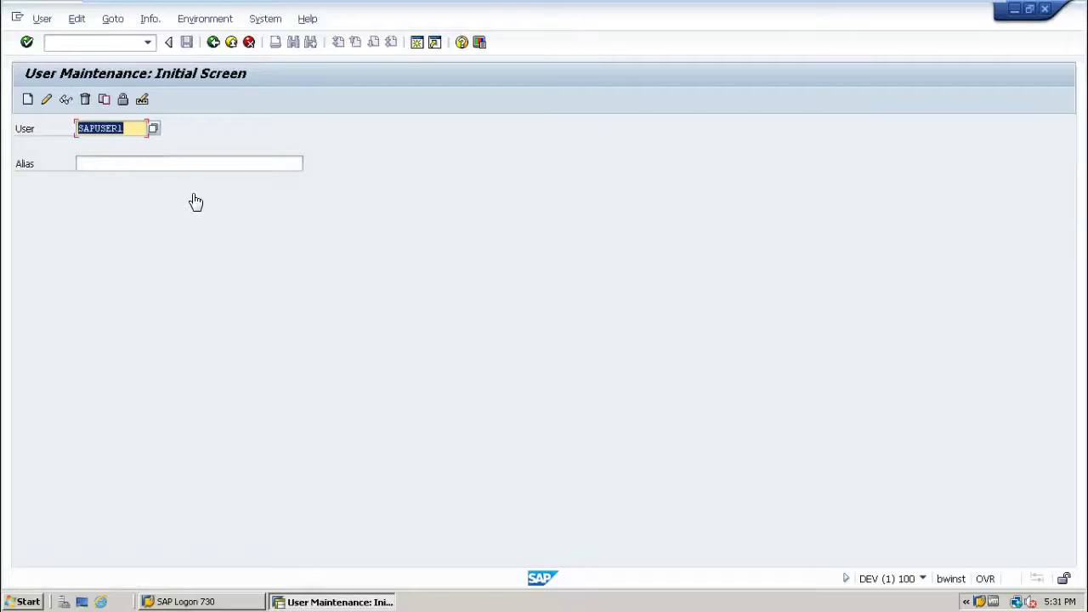
{"action": "left_click", "coordinate": [27, 99]}
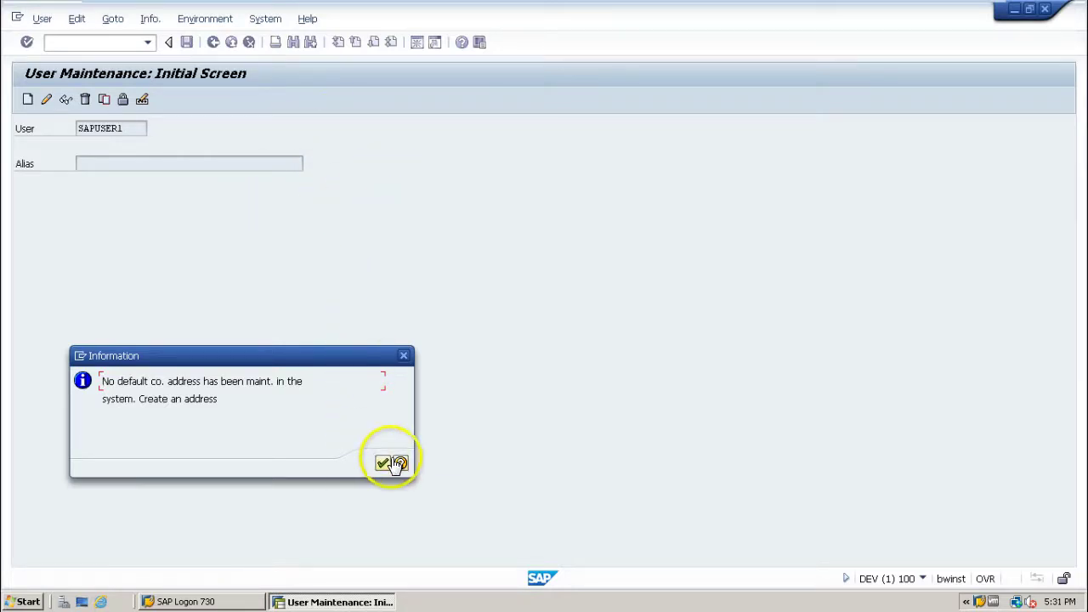
{"action": "left_click", "coordinate": [403, 356]}
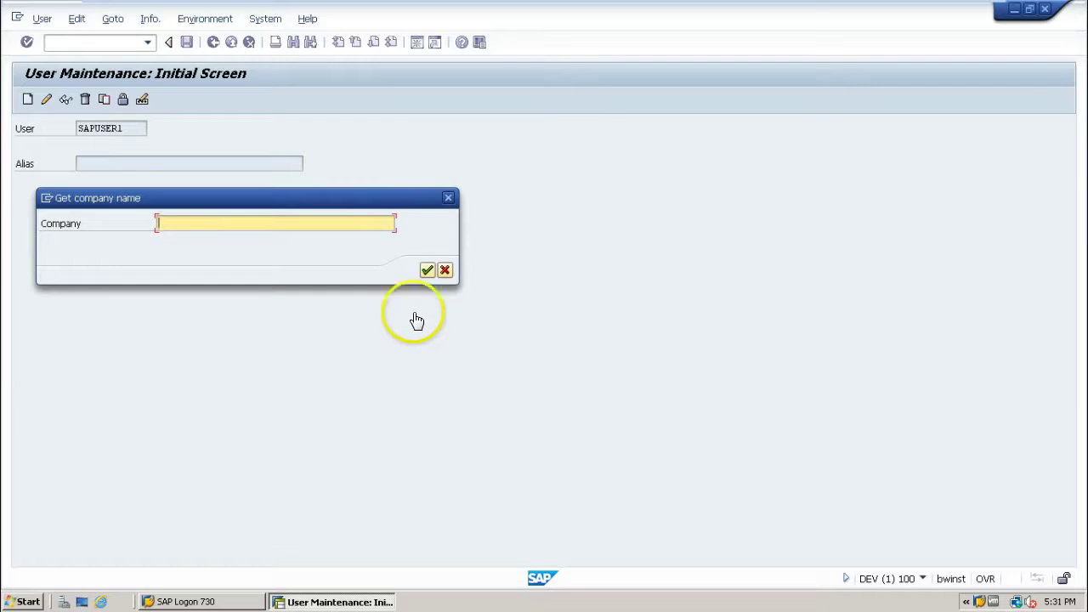
Step: Enter company ABC Ltd, then discard the address data and leave User Maintenance
{"action": "type", "text": "A"}
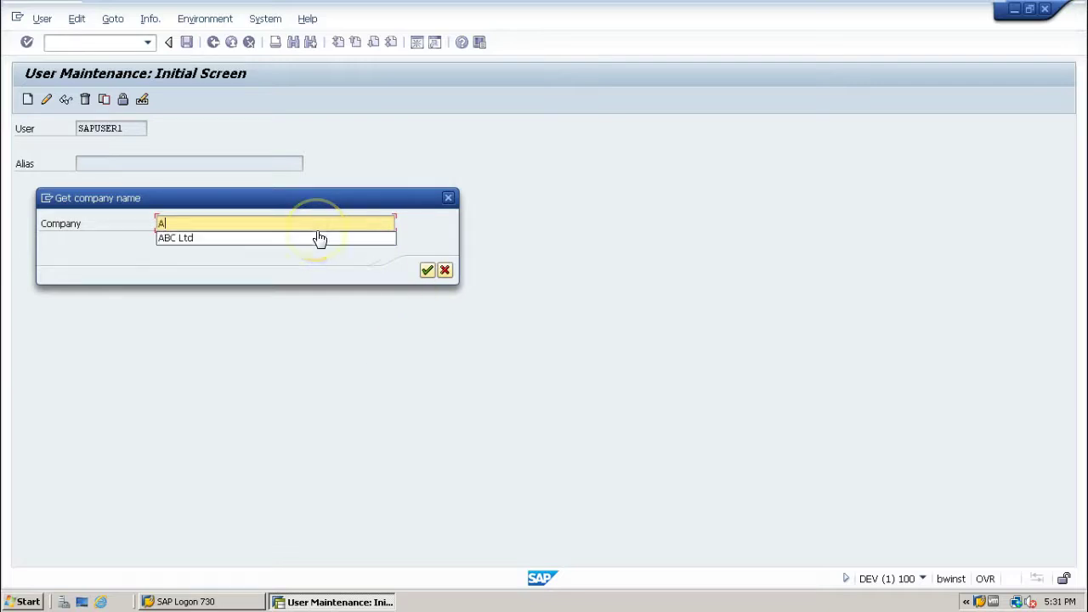
{"action": "left_click", "coordinate": [224, 241]}
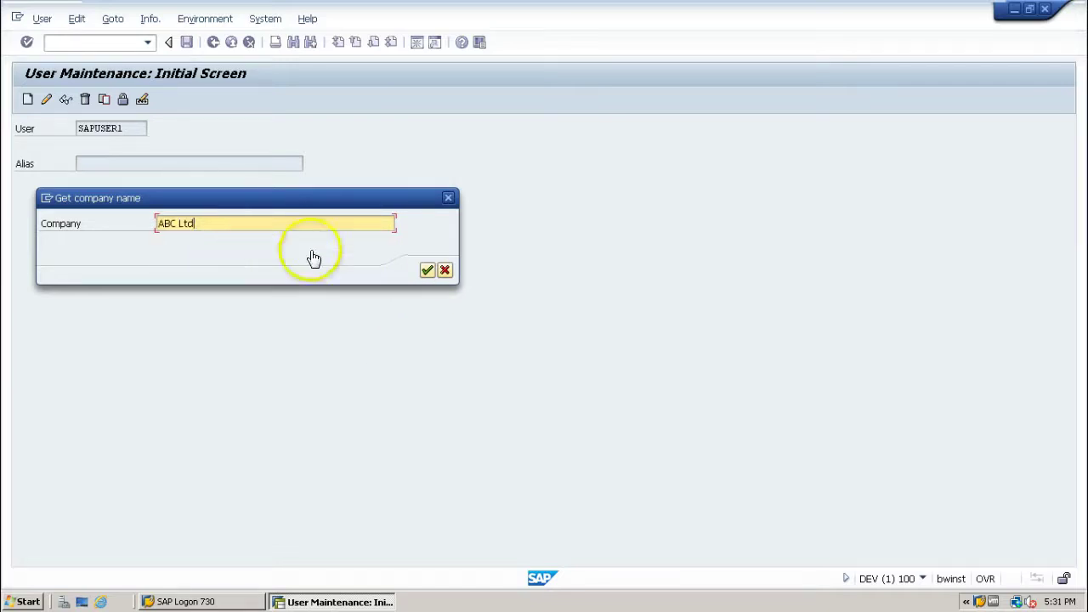
{"action": "left_click", "coordinate": [427, 270]}
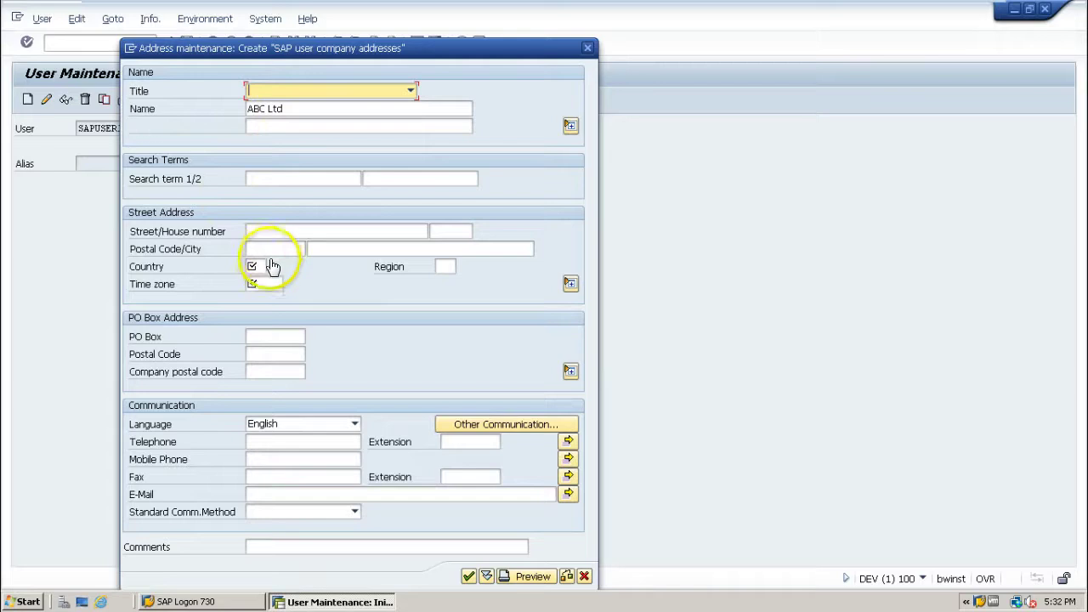
{"action": "left_click", "coordinate": [260, 268]}
{"action": "left_click", "coordinate": [272, 268]}
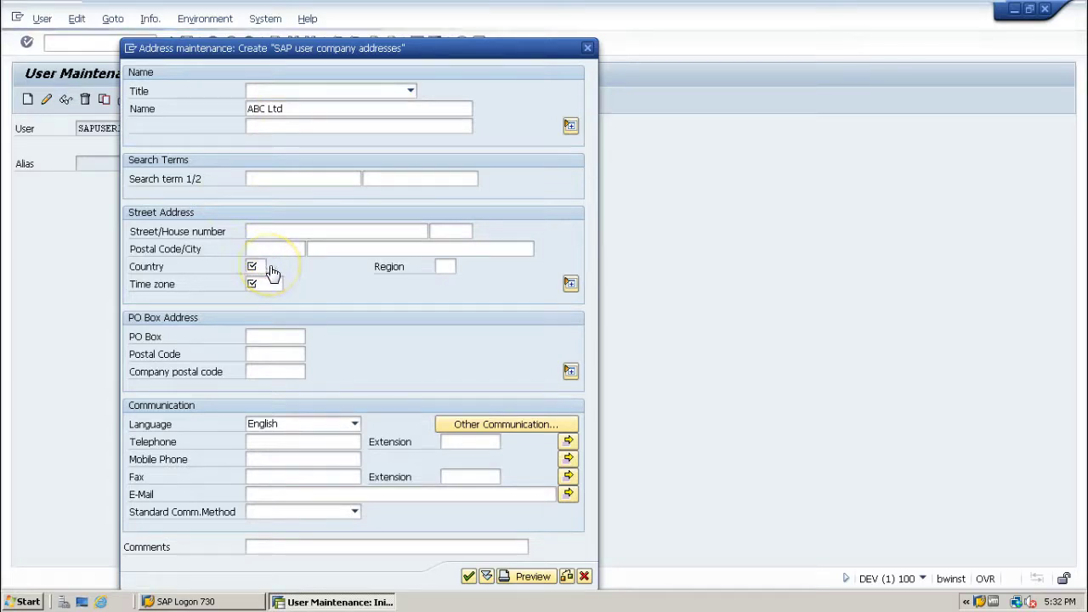
{"action": "left_click", "coordinate": [409, 93]}
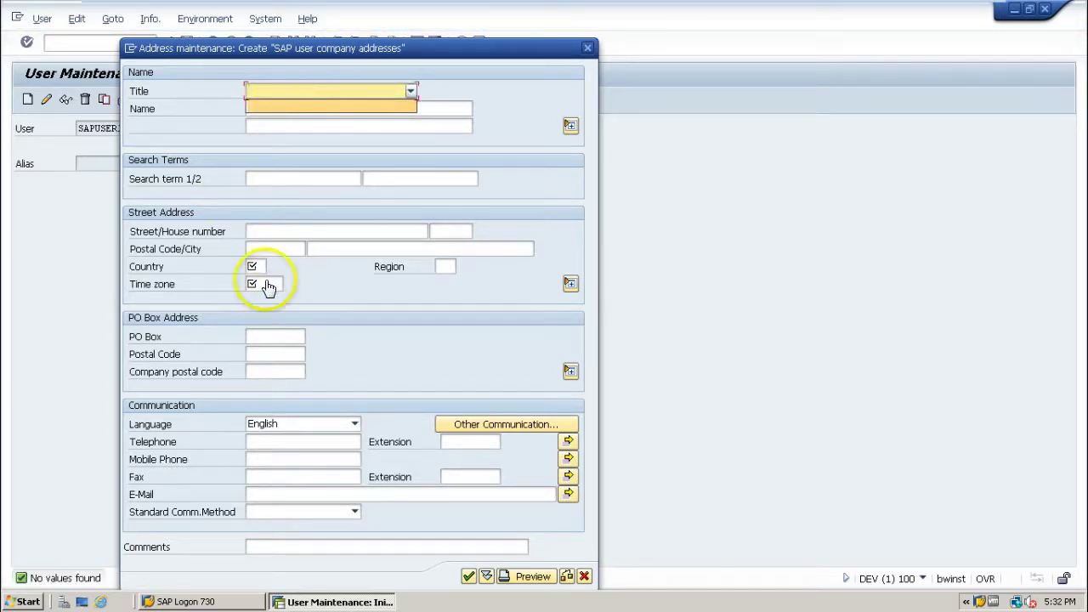
{"action": "left_click", "coordinate": [268, 287]}
{"action": "left_click", "coordinate": [274, 286]}
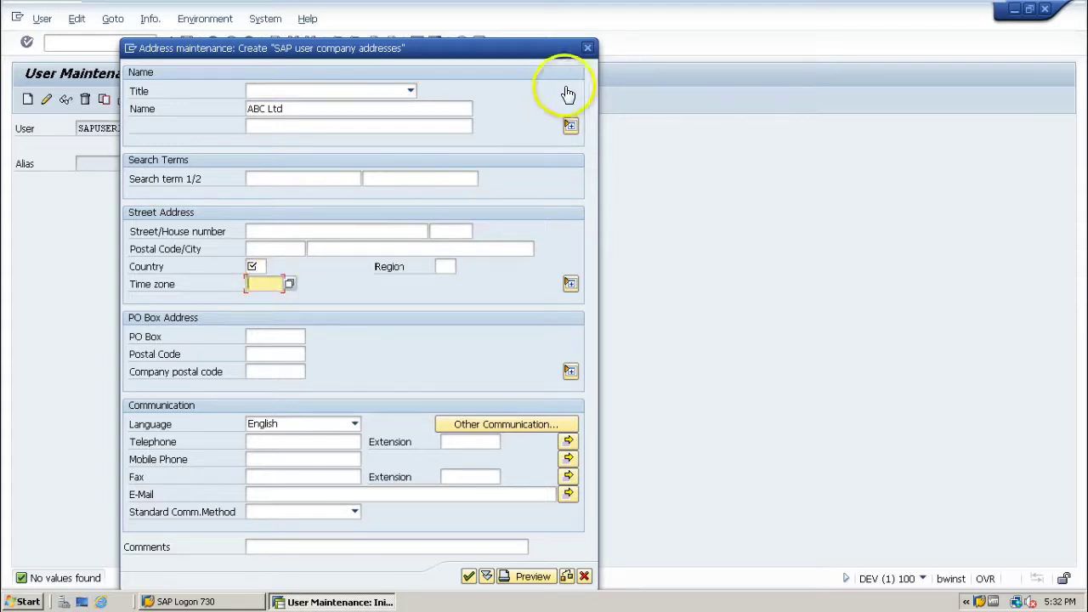
{"action": "left_click", "coordinate": [587, 47]}
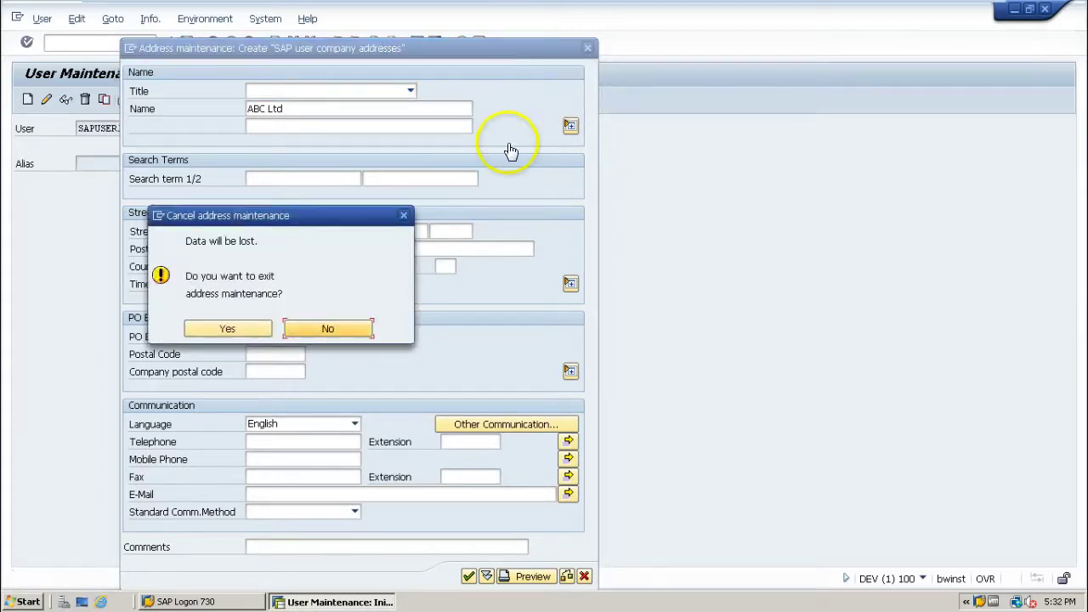
{"action": "left_click", "coordinate": [230, 329]}
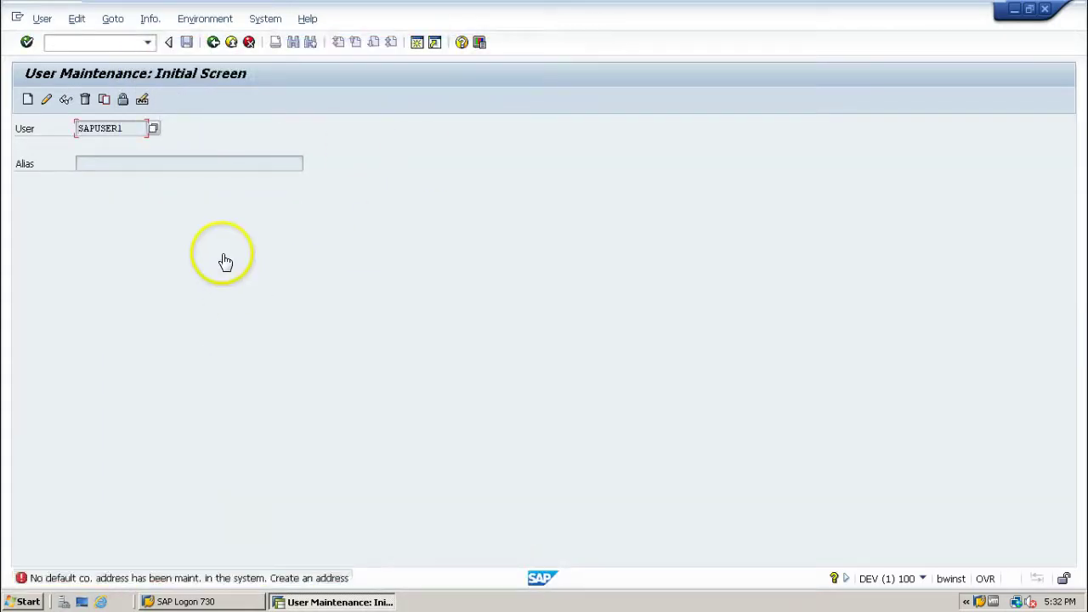
{"action": "left_click", "coordinate": [213, 42]}
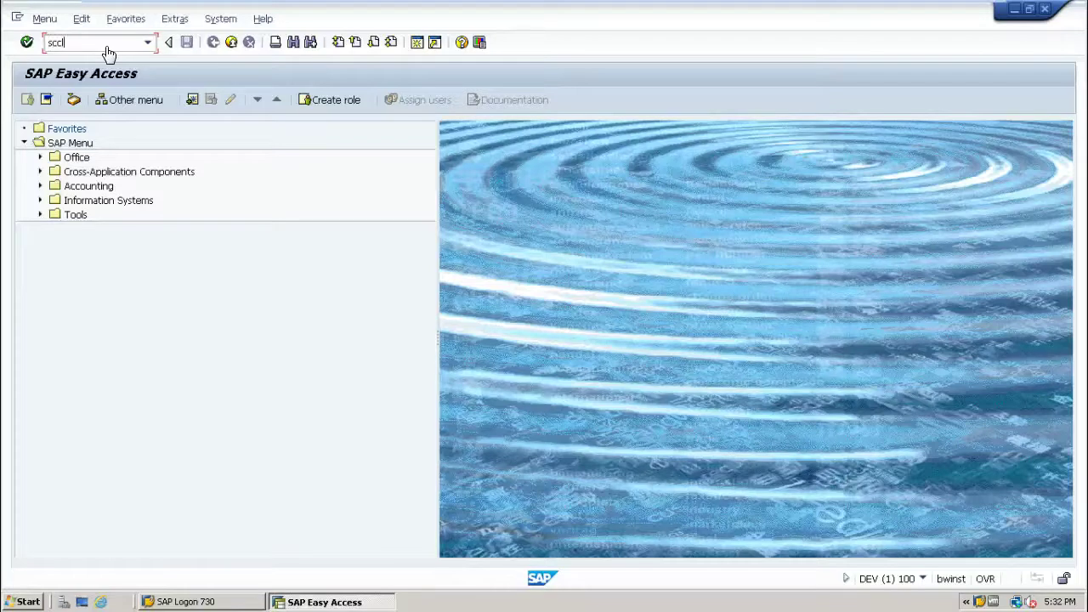
Step: Run transaction SCCL to open the local client copy screen for target client 100 BW Client
{"action": "key", "text": "Return"}
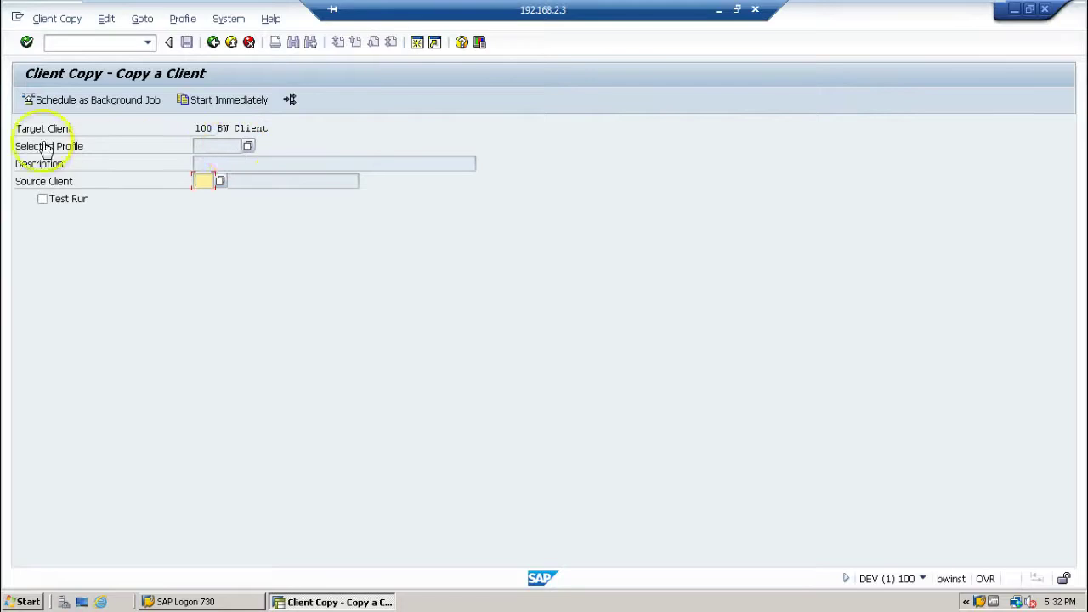
Step: Pick copy profile SAP_ALL, with client 001 as the source client and the user-master source
{"action": "left_click", "coordinate": [247, 146]}
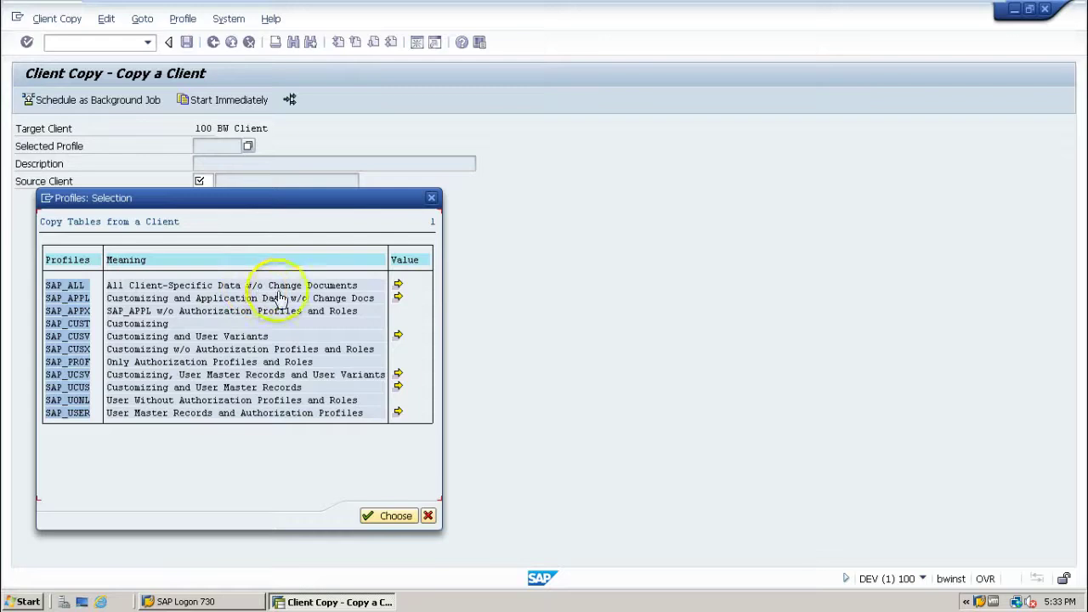
{"action": "double_click", "coordinate": [62, 291]}
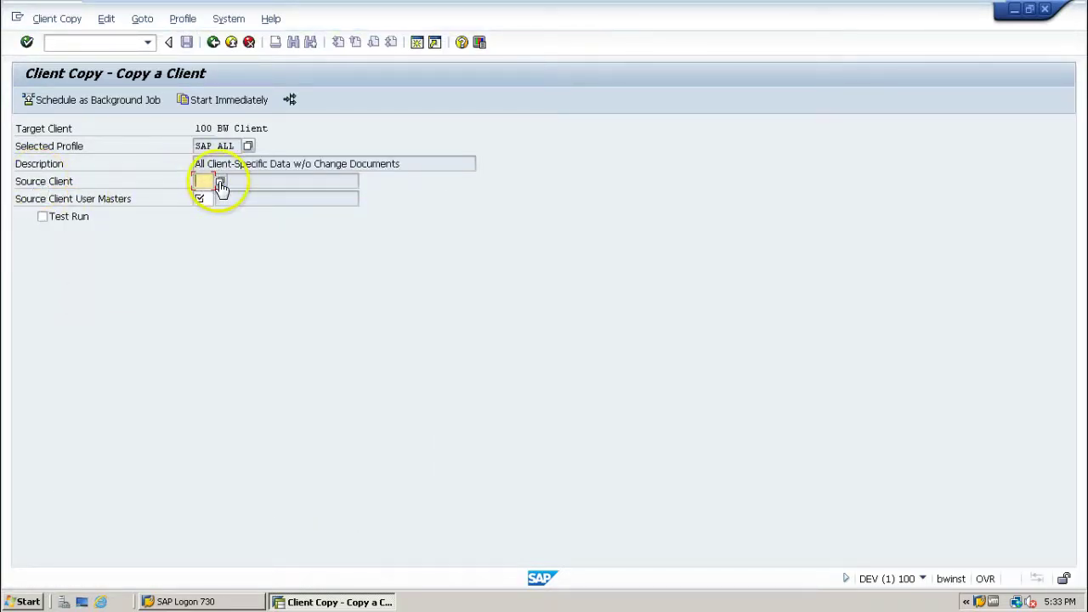
{"action": "left_click", "coordinate": [220, 182]}
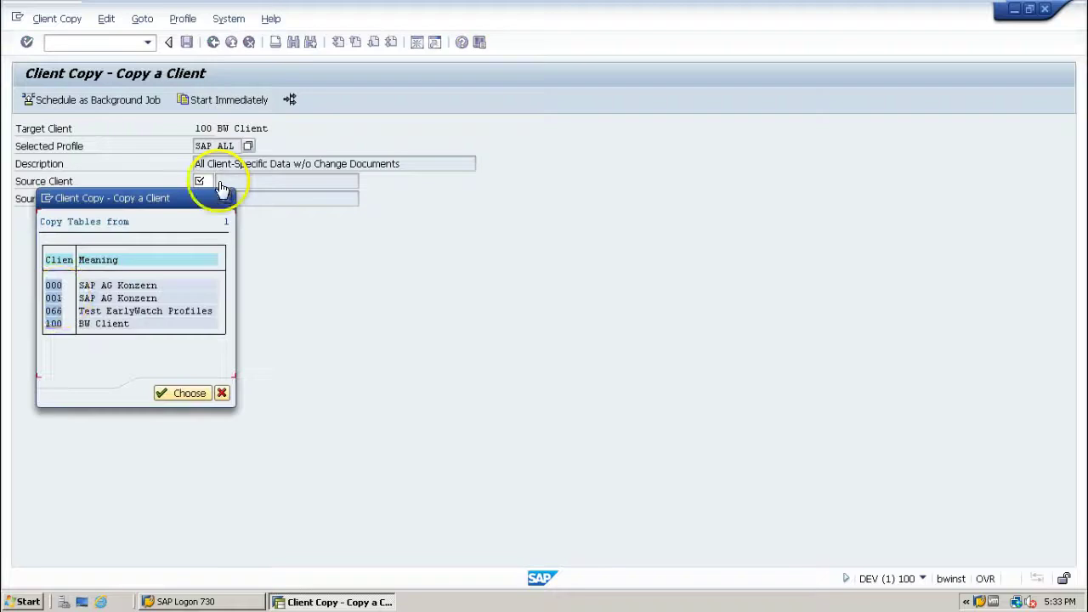
{"action": "double_click", "coordinate": [55, 299]}
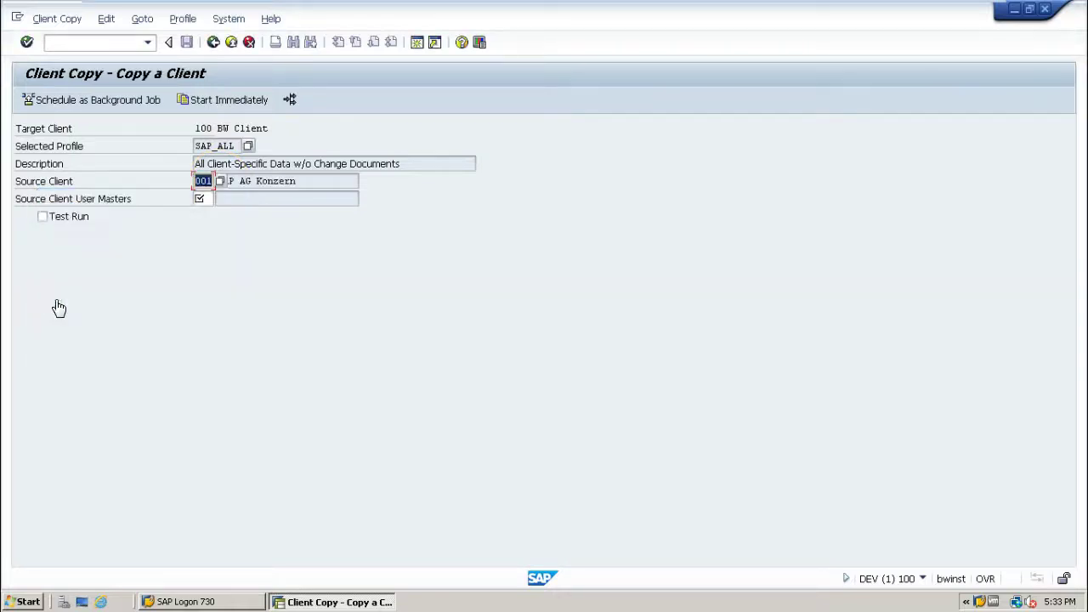
{"action": "left_click", "coordinate": [204, 201]}
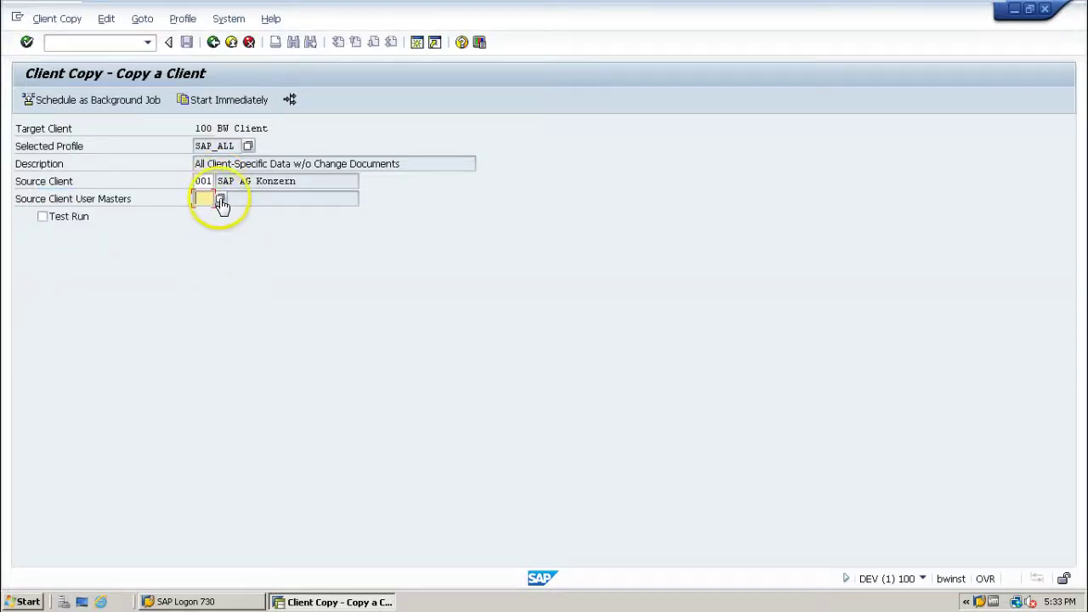
{"action": "left_click", "coordinate": [220, 201]}
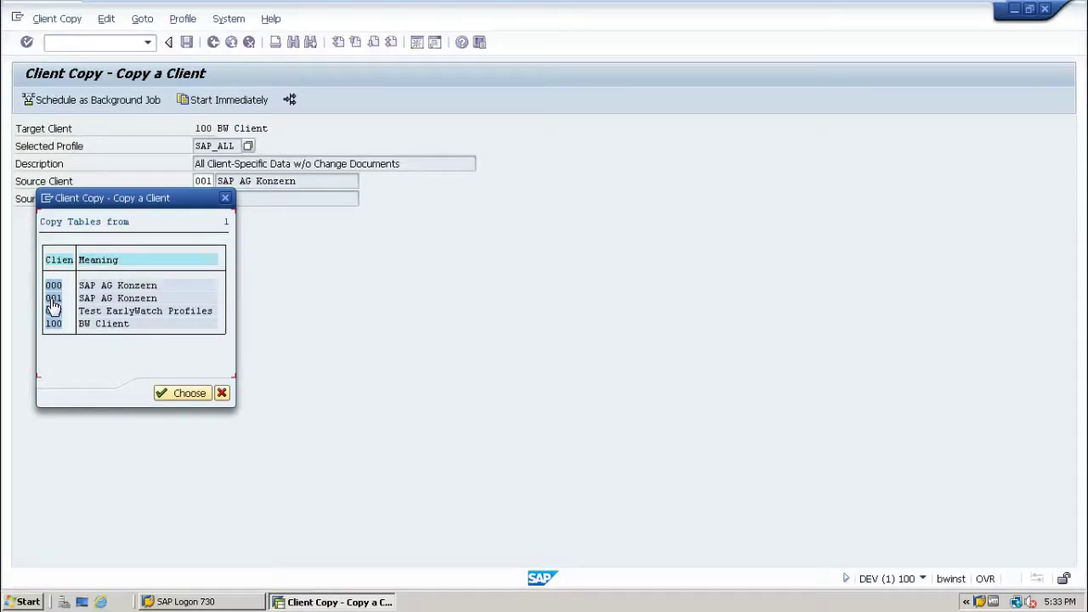
{"action": "double_click", "coordinate": [52, 298]}
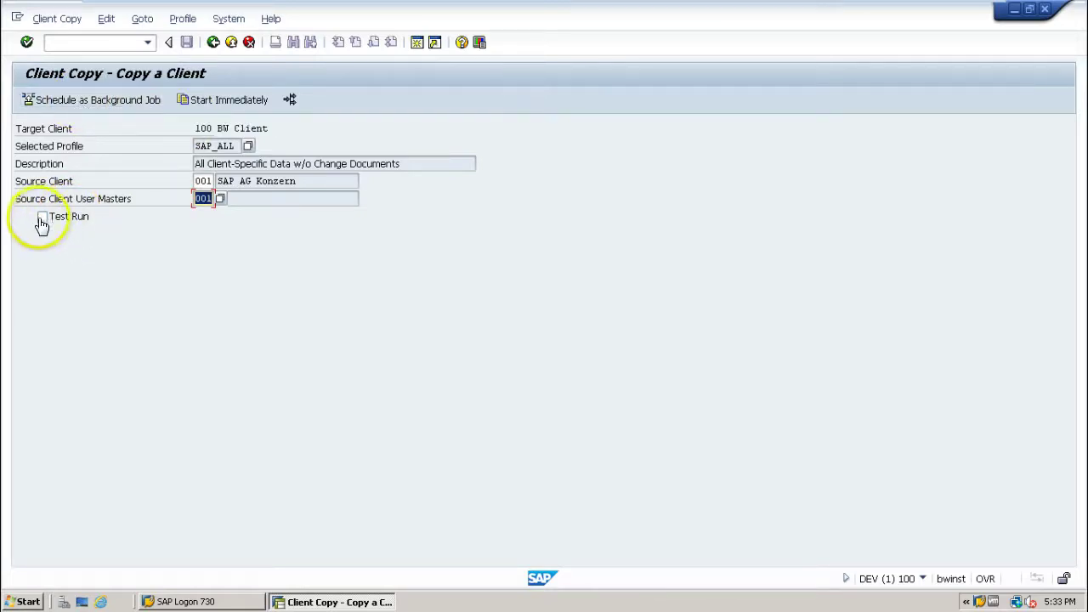
Step: Schedule the client copy as a background job that runs immediately on server bwinst_DEV_00
{"action": "left_click", "coordinate": [68, 105]}
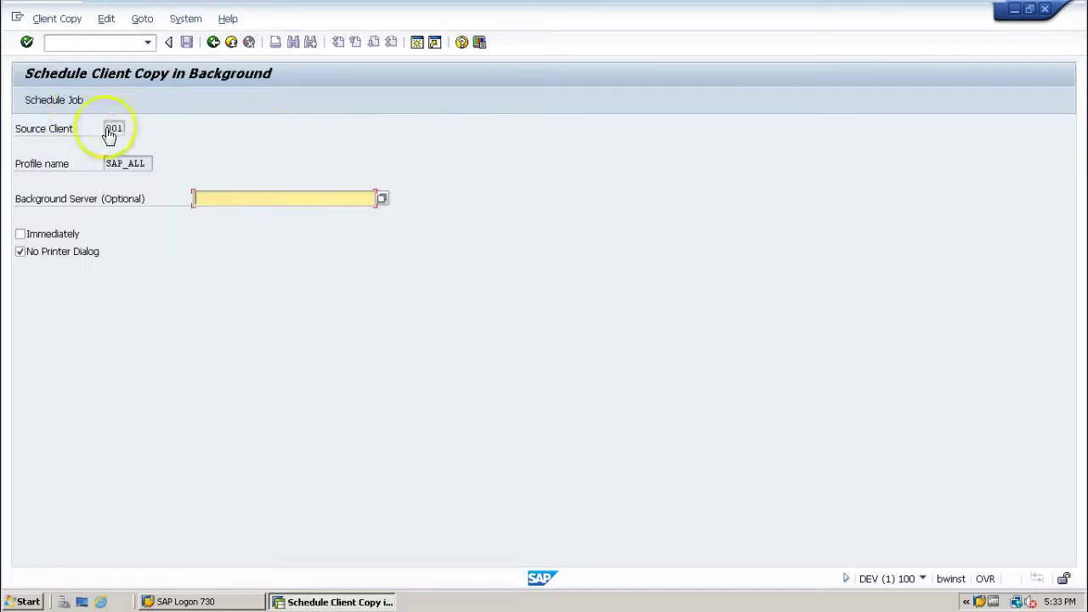
{"action": "left_click", "coordinate": [20, 234]}
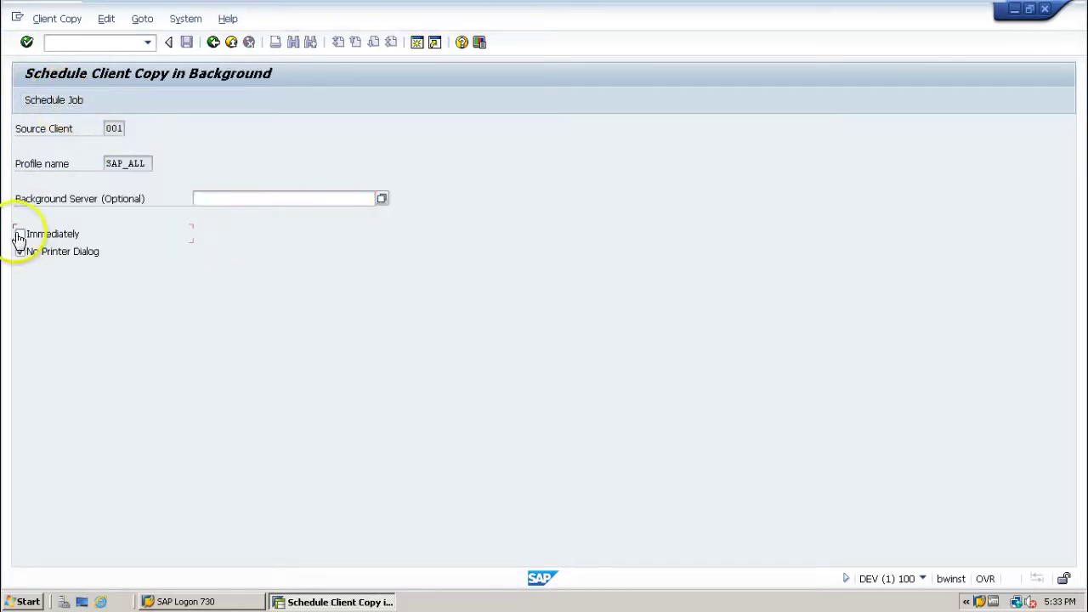
{"action": "left_click", "coordinate": [380, 200]}
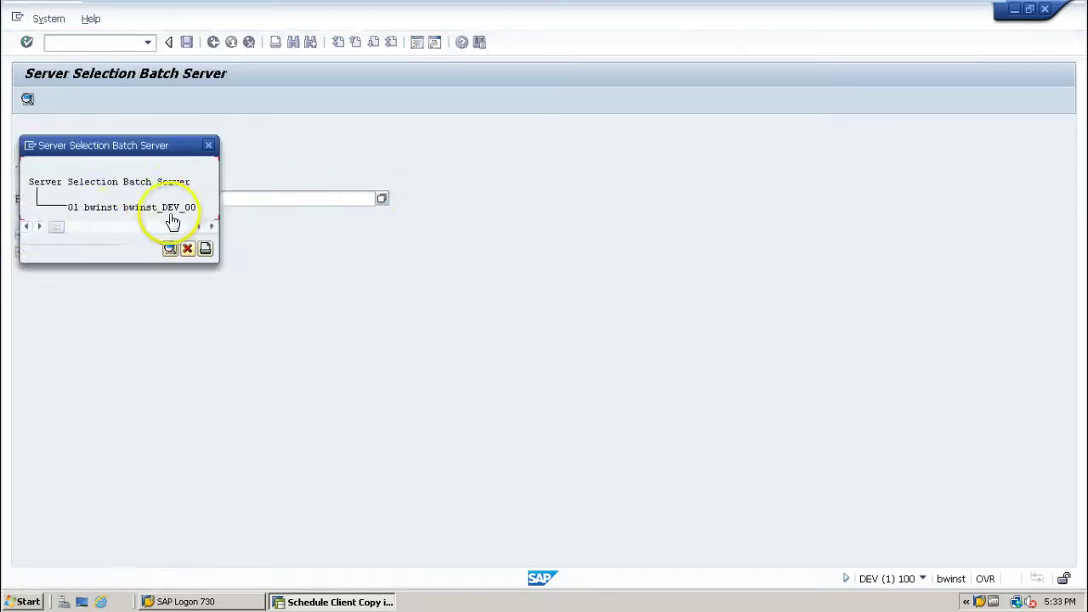
{"action": "double_click", "coordinate": [102, 213]}
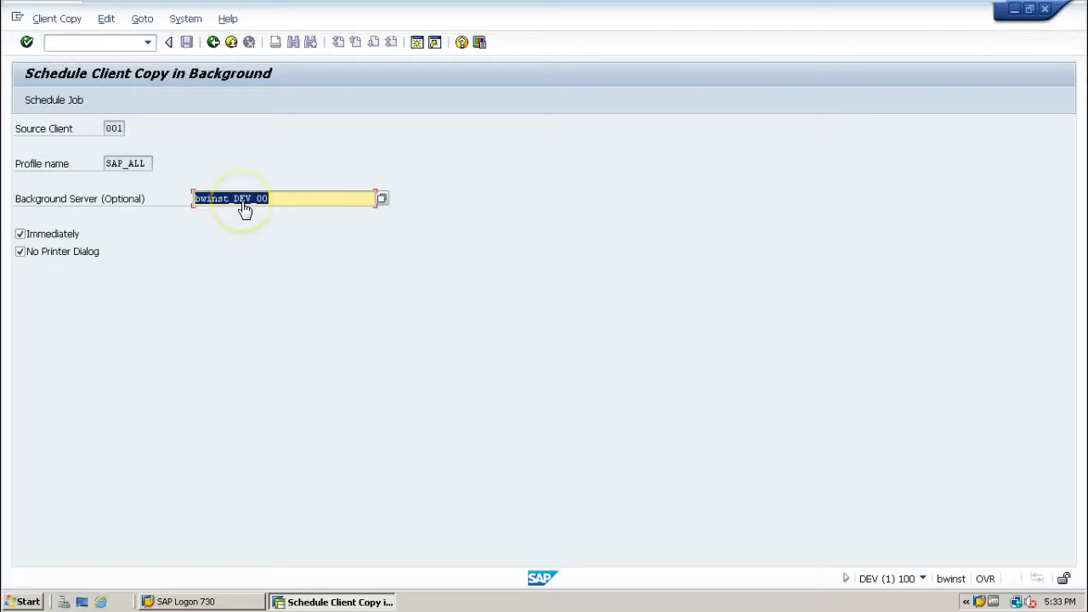
{"action": "left_click", "coordinate": [253, 209]}
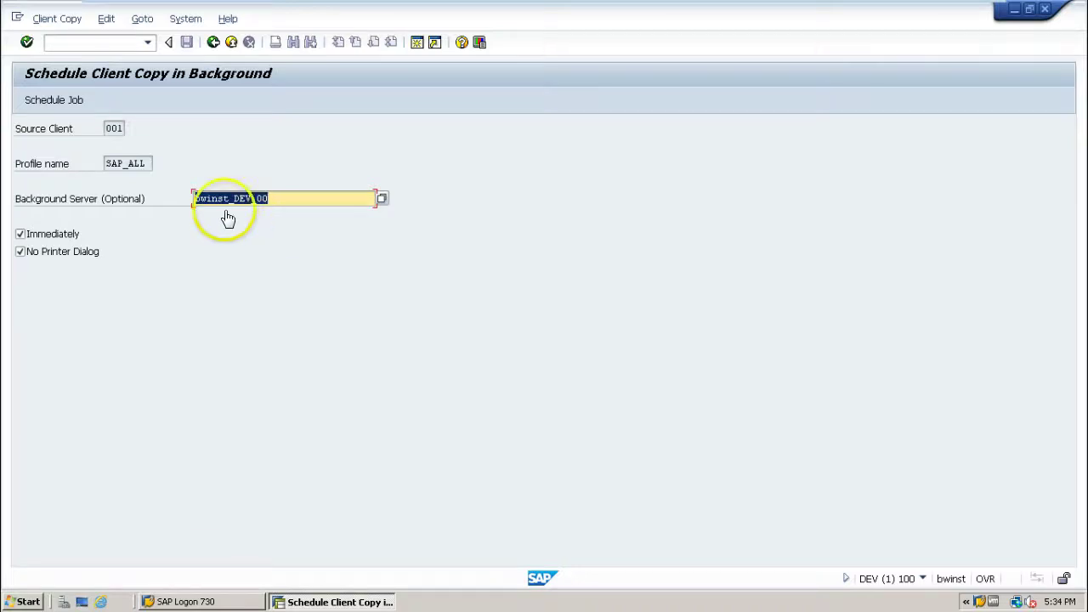
Step: Submit the background job, confirm the copy parameters, and dismiss the job-scheduled message
{"action": "left_click", "coordinate": [57, 101]}
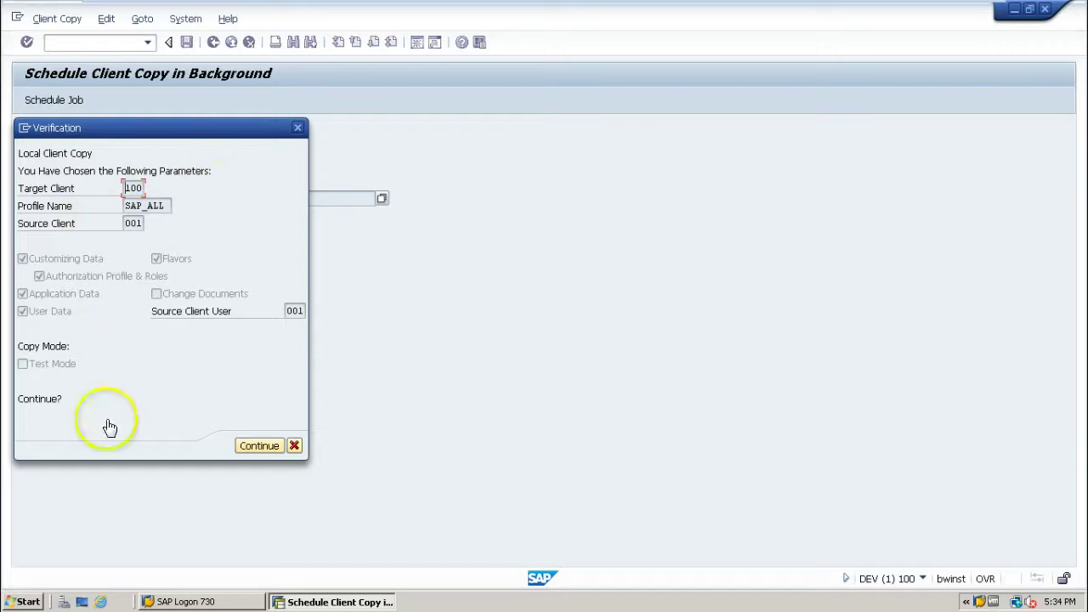
{"action": "left_click", "coordinate": [259, 448]}
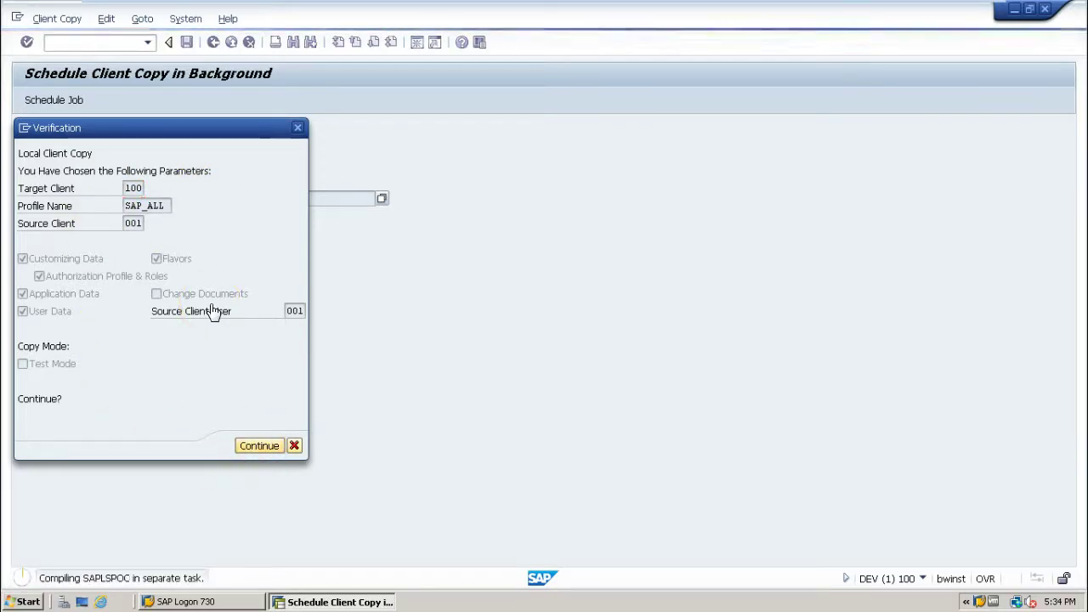
{"action": "key", "text": "Return"}
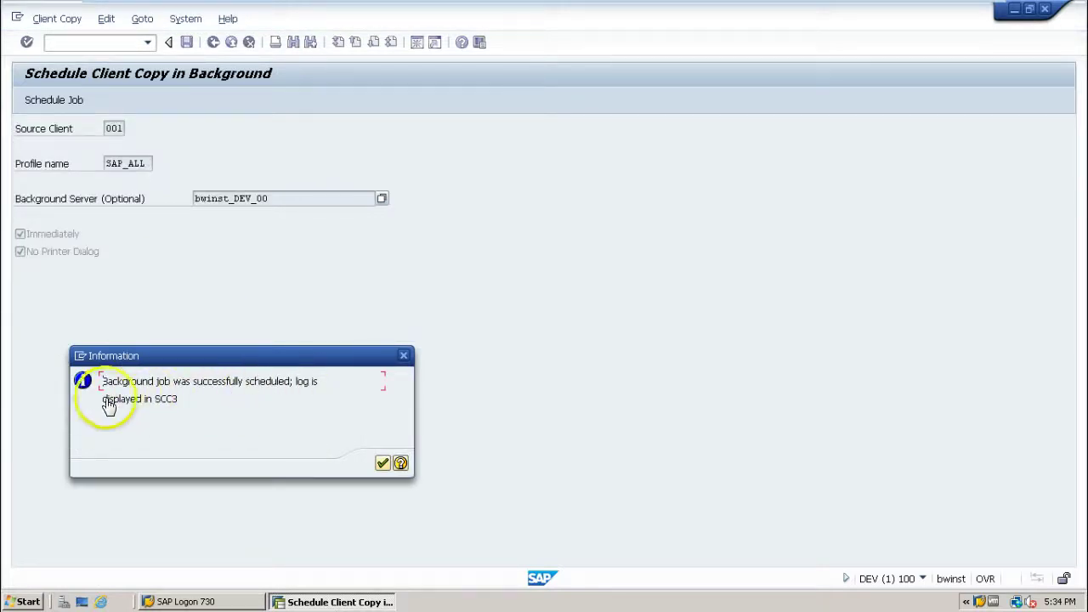
{"action": "left_click", "coordinate": [384, 464]}
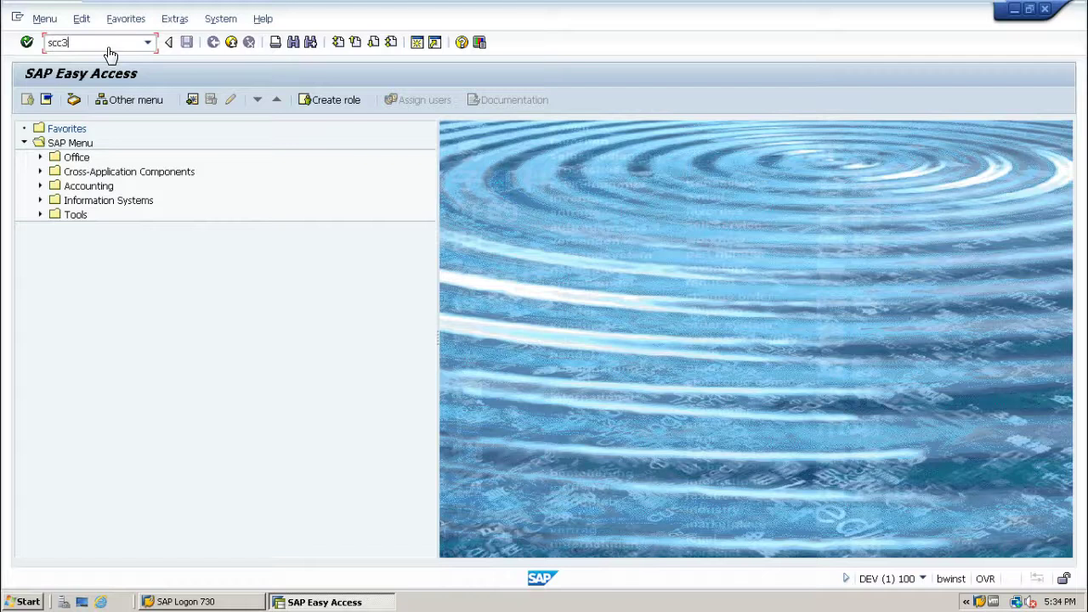
Step: Open the SCC3 log to confirm the copy into client 200 completed, 8267 of 8267 tables
{"action": "key", "text": "Return"}
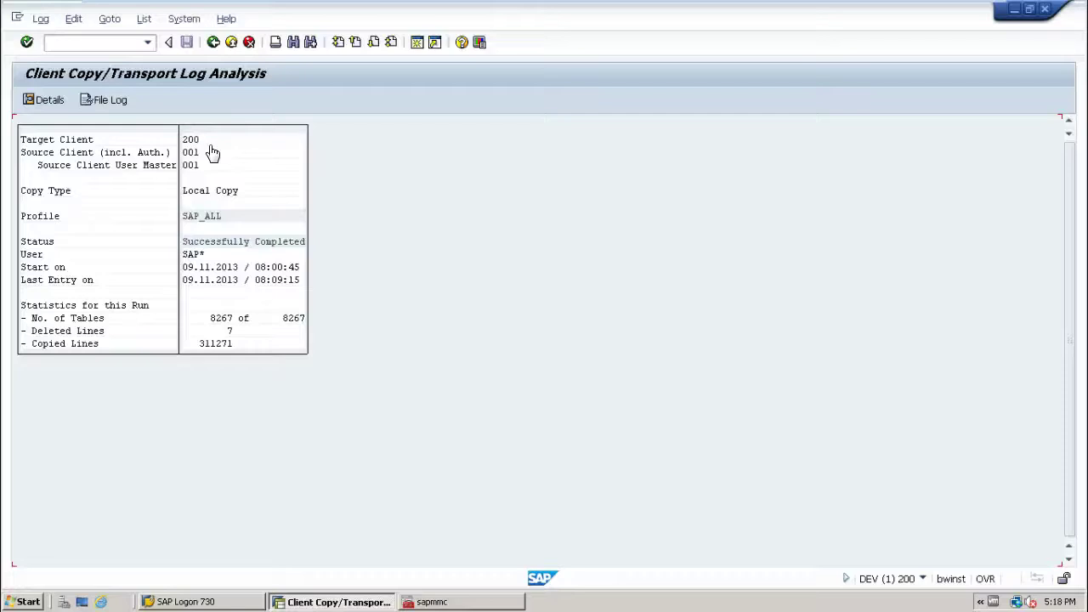
{"action": "left_click", "coordinate": [189, 151]}
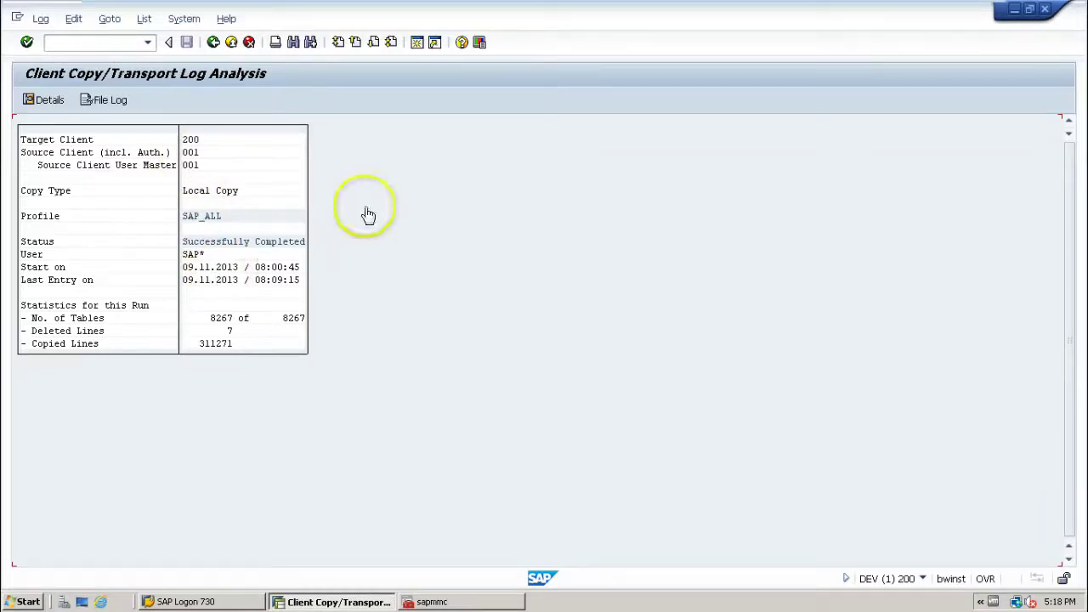
Step: Log off the current SAP session
{"action": "left_click", "coordinate": [184, 21]}
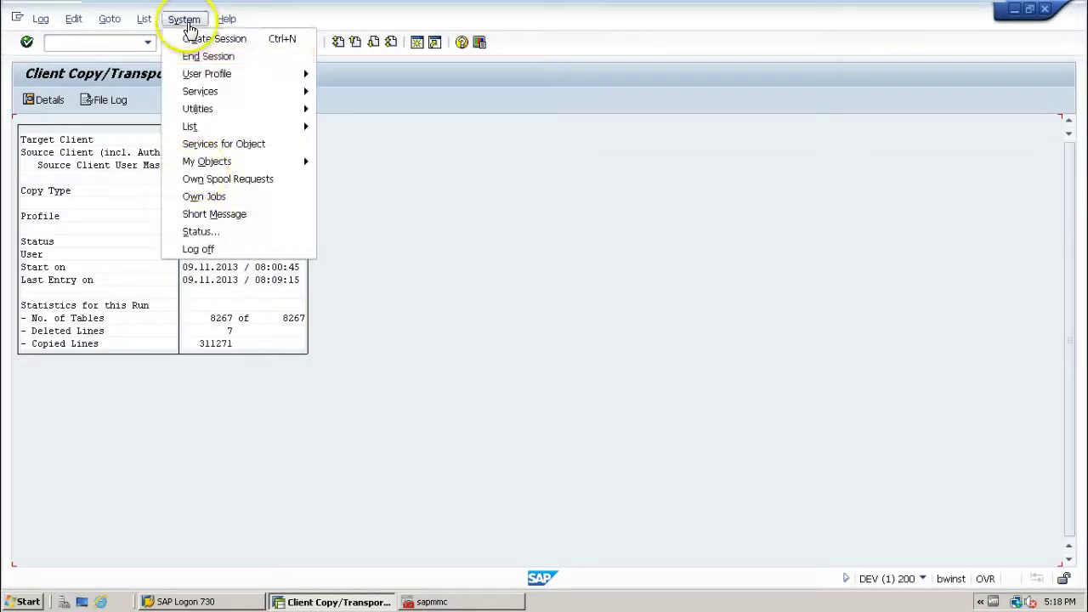
{"action": "left_click", "coordinate": [200, 249]}
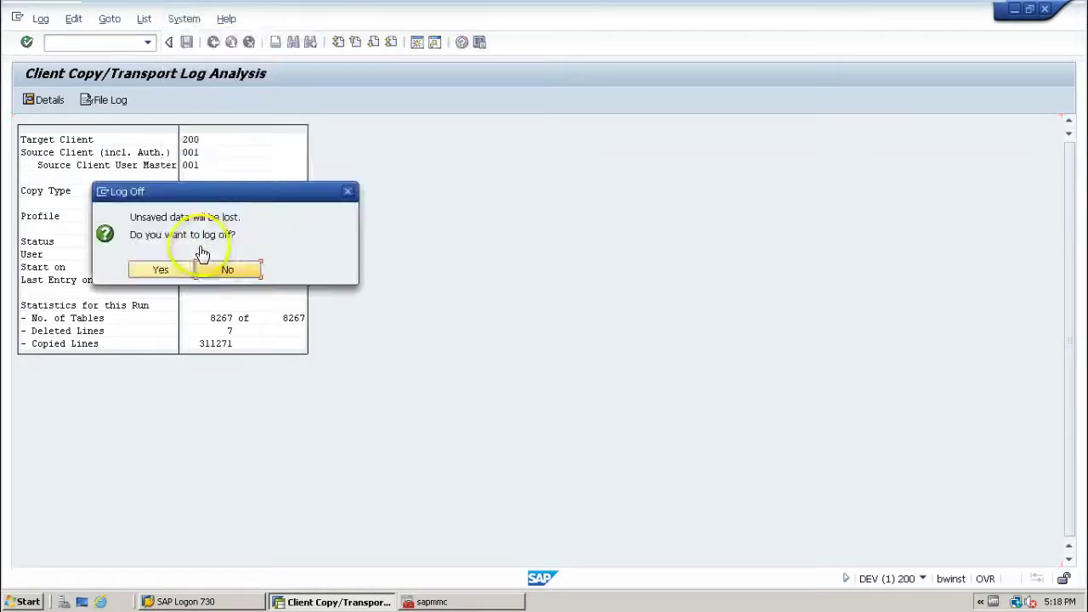
{"action": "left_click", "coordinate": [159, 269]}
Step: Log on to SAP BW 7.3 in client 200 with the previously used user name and password
{"action": "double_click", "coordinate": [359, 124]}
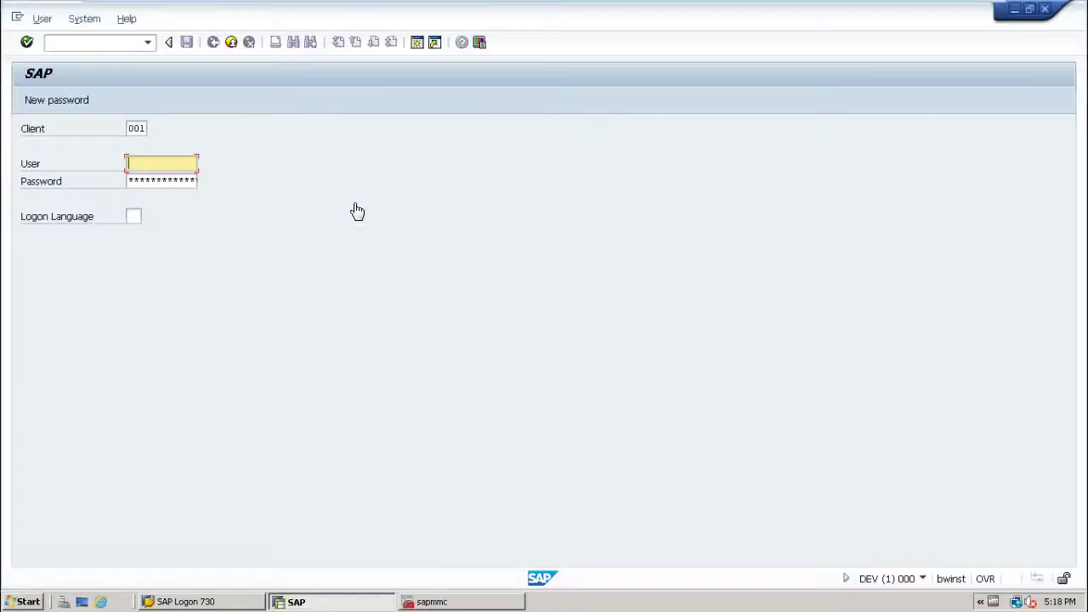
{"action": "key", "text": "shift+Tab"}
{"action": "type", "text": "2"}
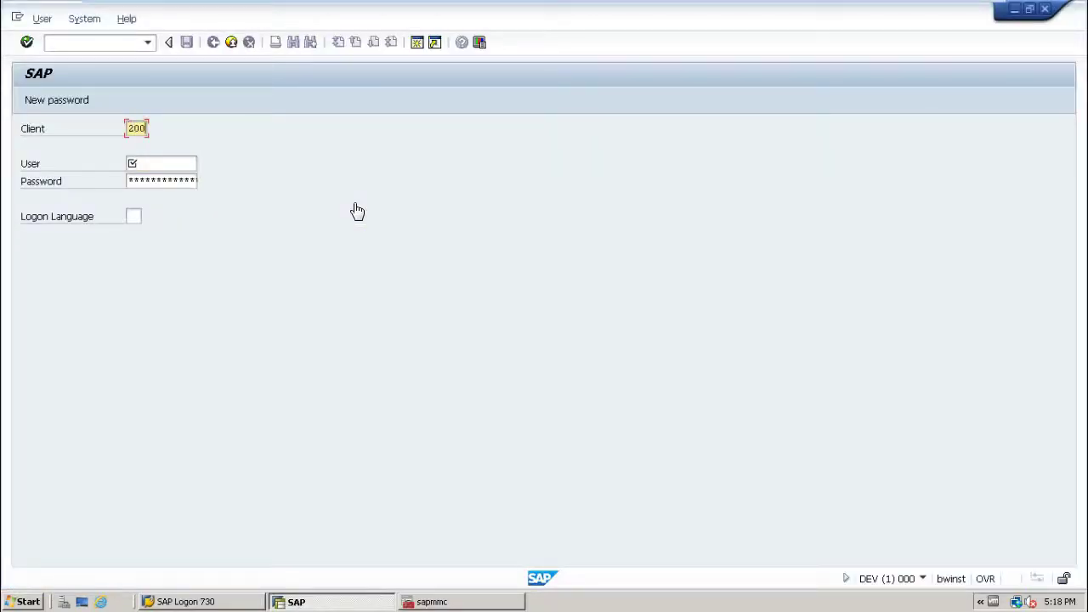
{"action": "key", "text": "Tab"}
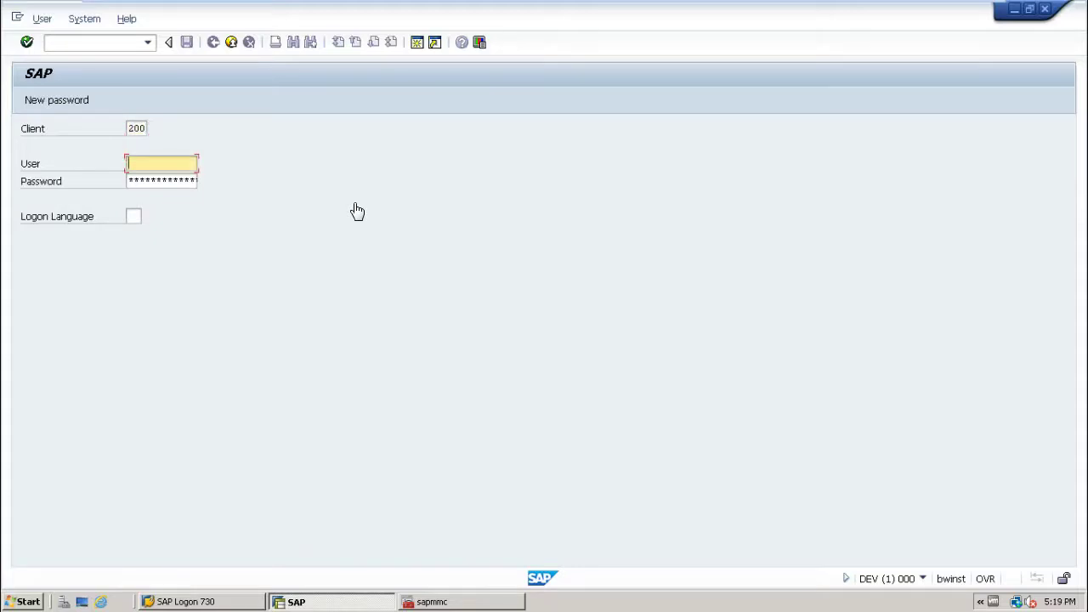
{"action": "type", "text": "sa"}
{"action": "key", "text": "Down"}
{"action": "key", "text": "Down"}
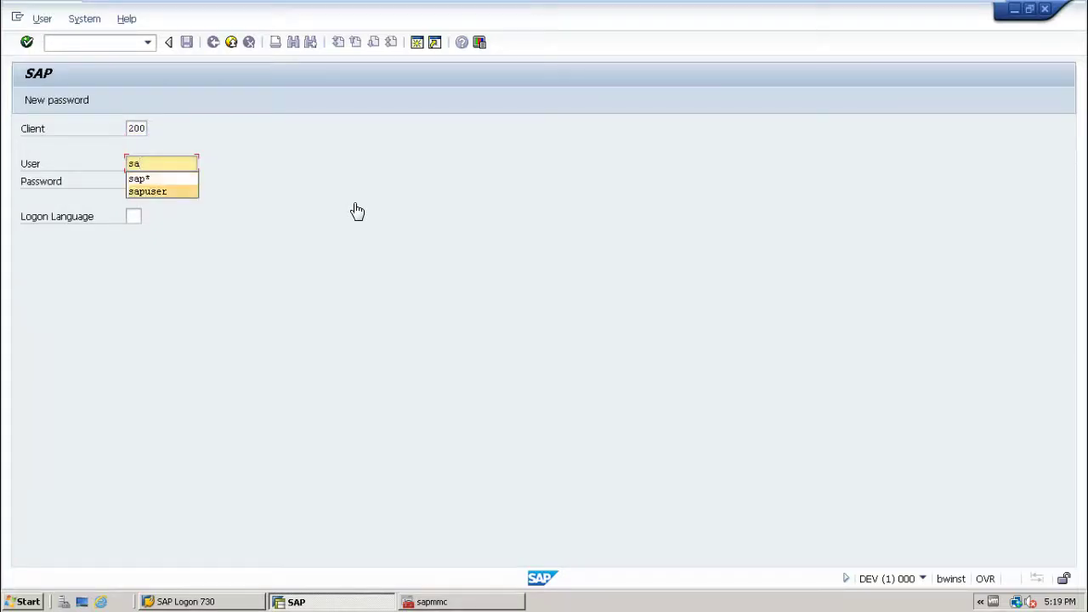
{"action": "key", "text": "Return"}
{"action": "key", "text": "Tab"}
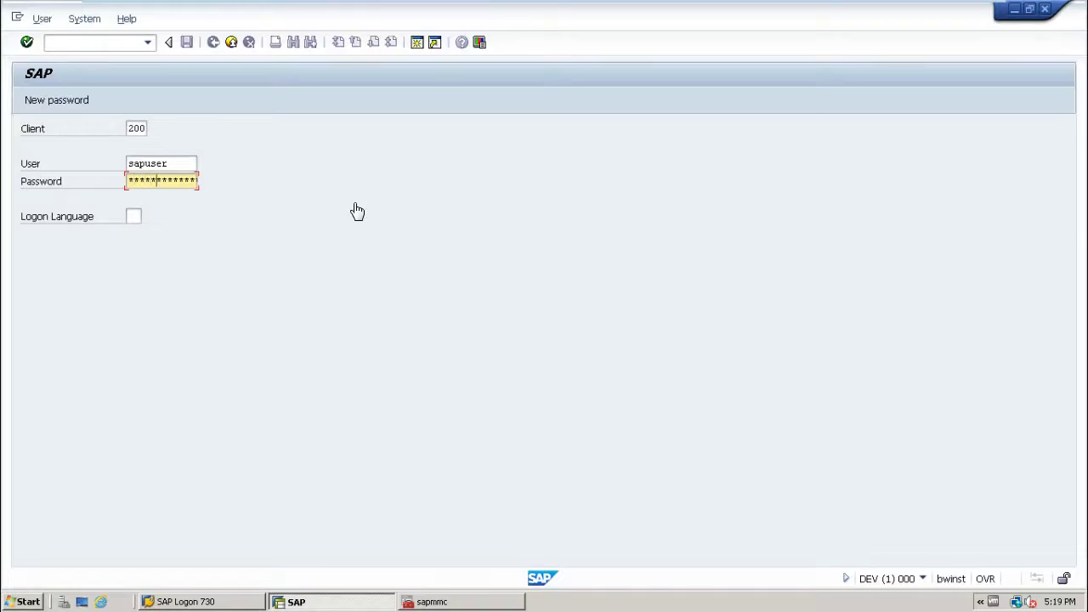
{"action": "key", "text": "Return"}
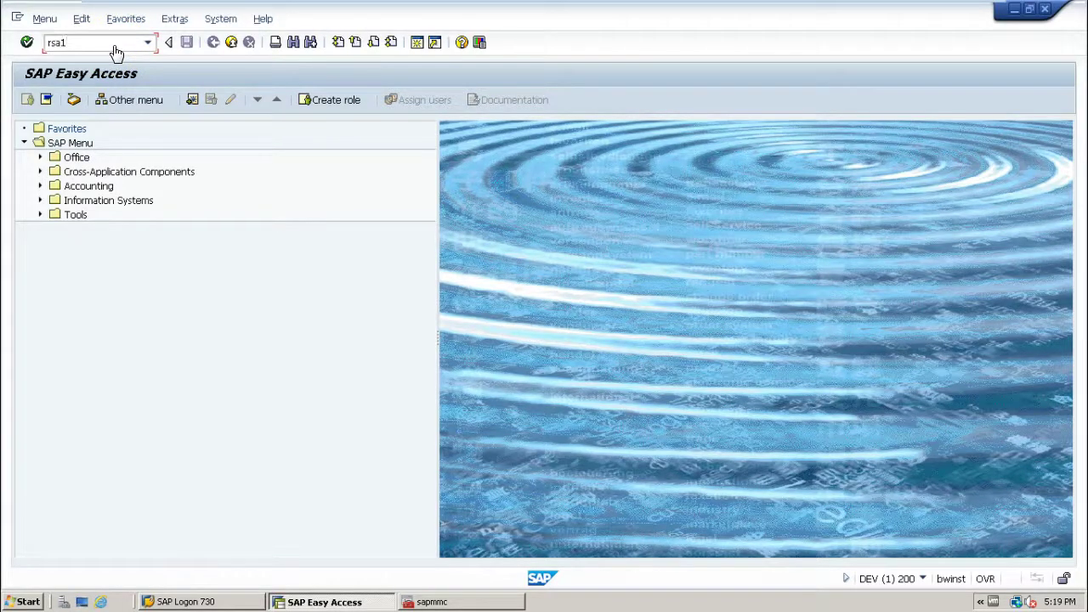
{"action": "key", "text": "Return"}
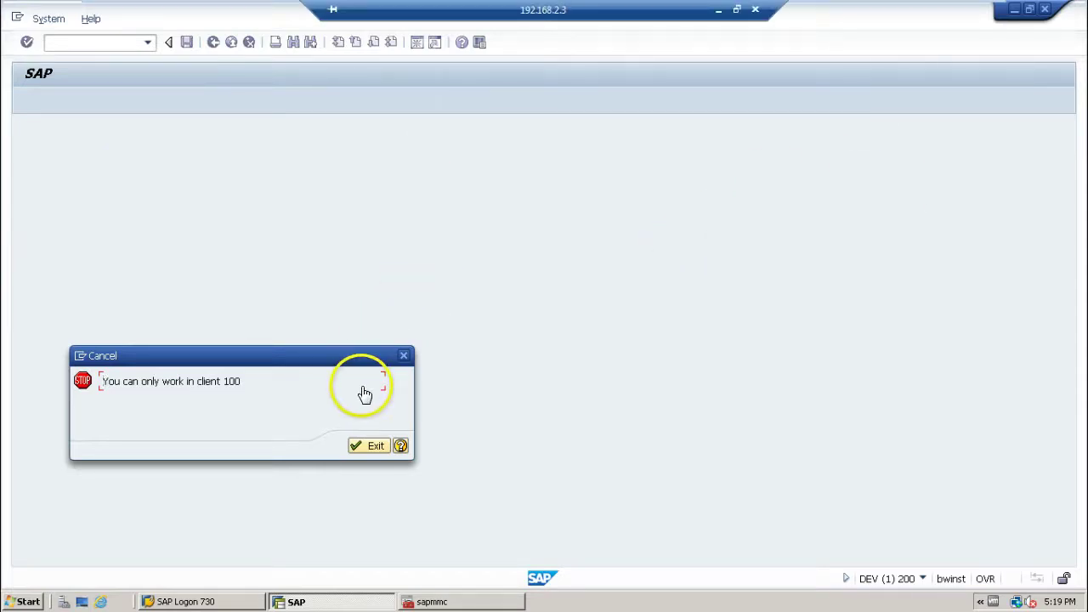
{"action": "left_click", "coordinate": [373, 450]}
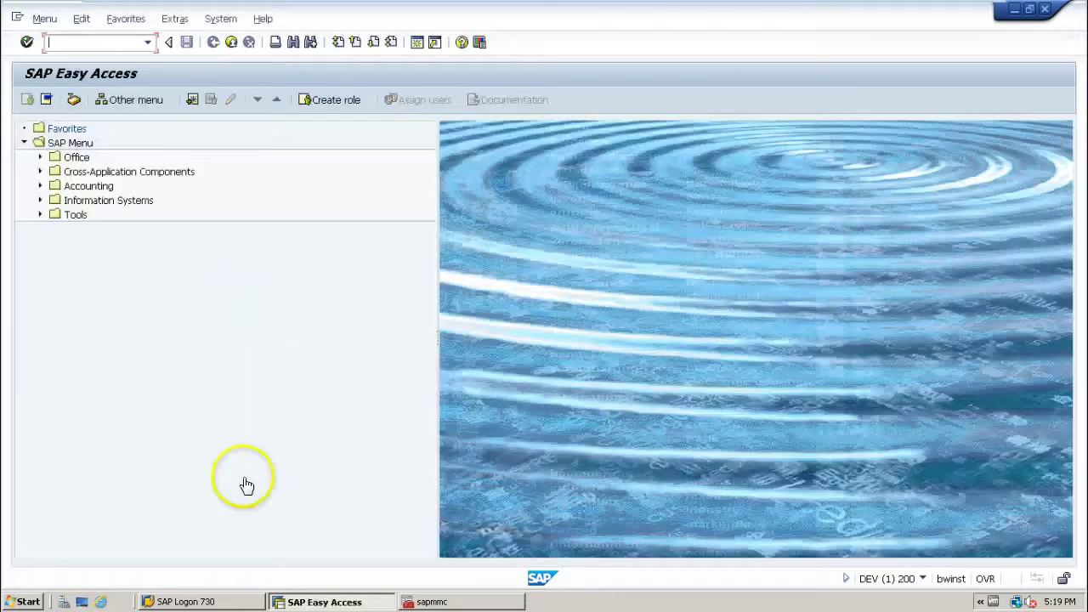
{"action": "left_click", "coordinate": [110, 51]}
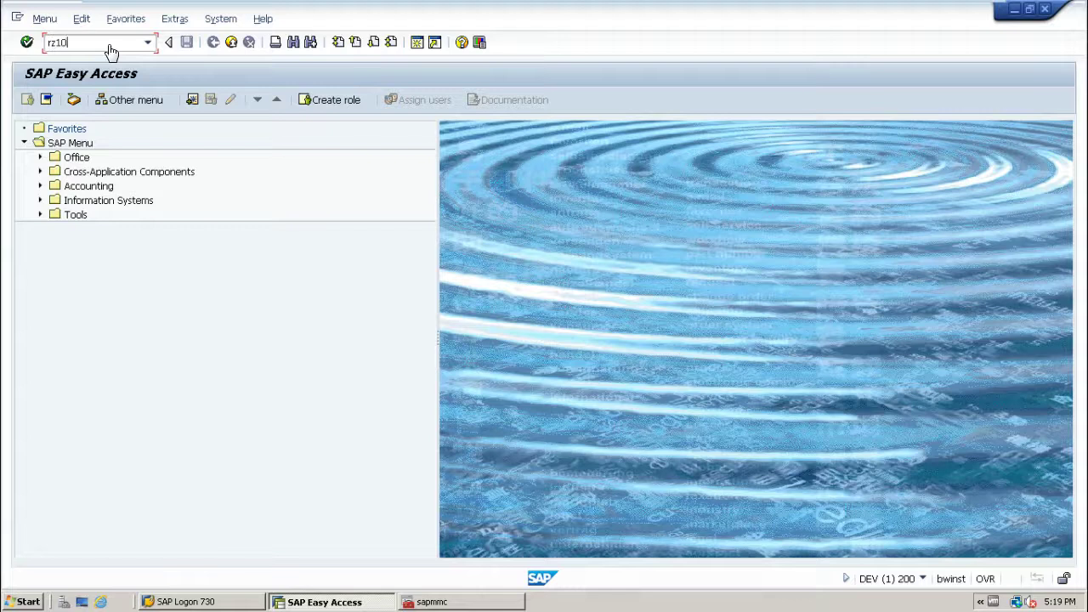
Step: Open the DEFAULT profile for extended maintenance editing in RZ10
{"action": "type", "text": "rz10"}
{"action": "key", "text": "Return"}
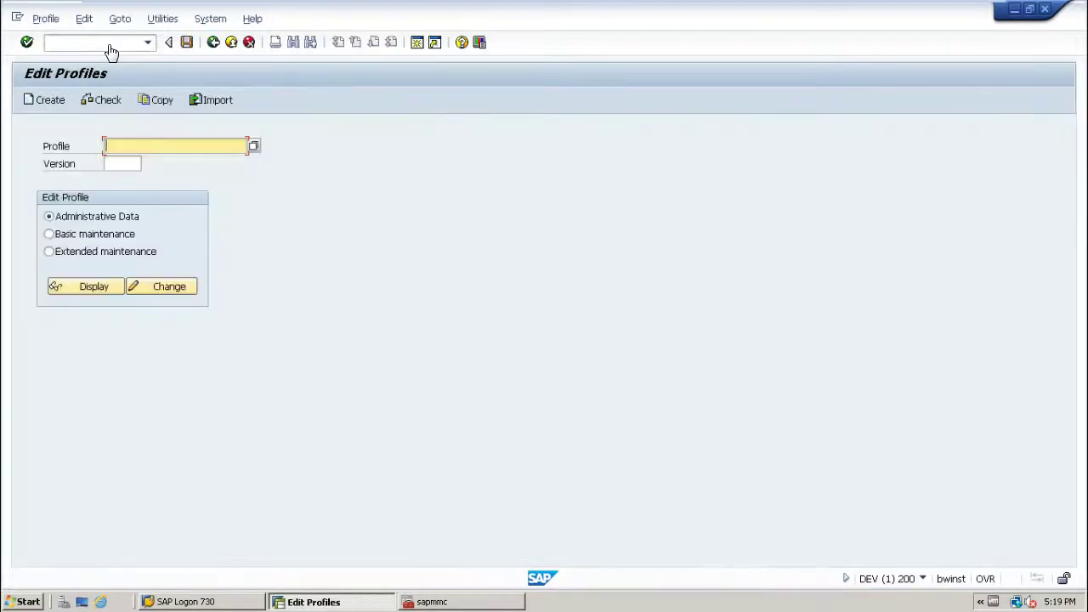
{"action": "left_click", "coordinate": [253, 147]}
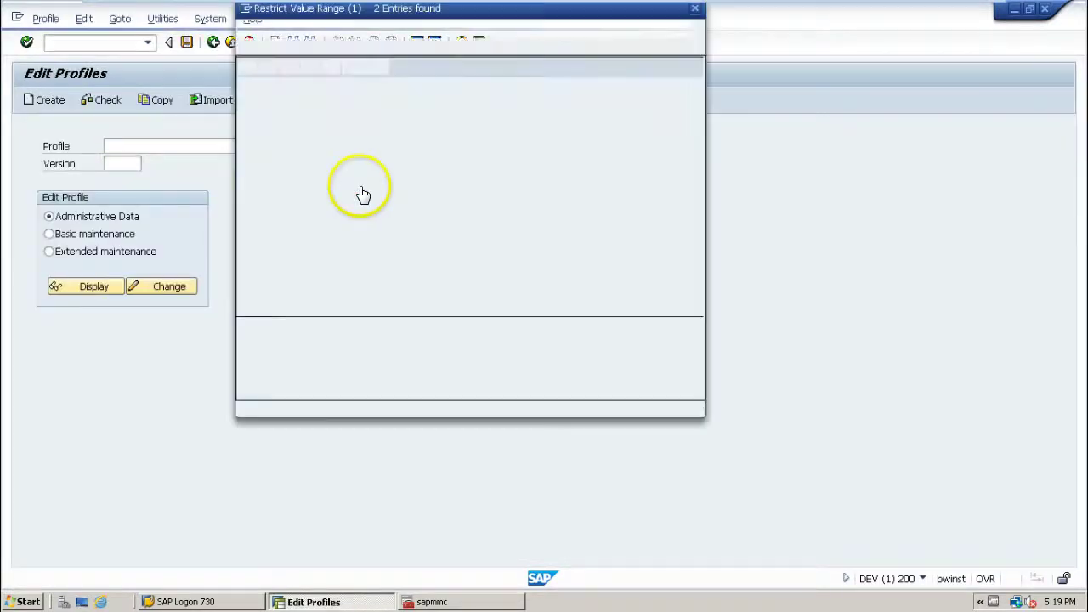
{"action": "double_click", "coordinate": [279, 104]}
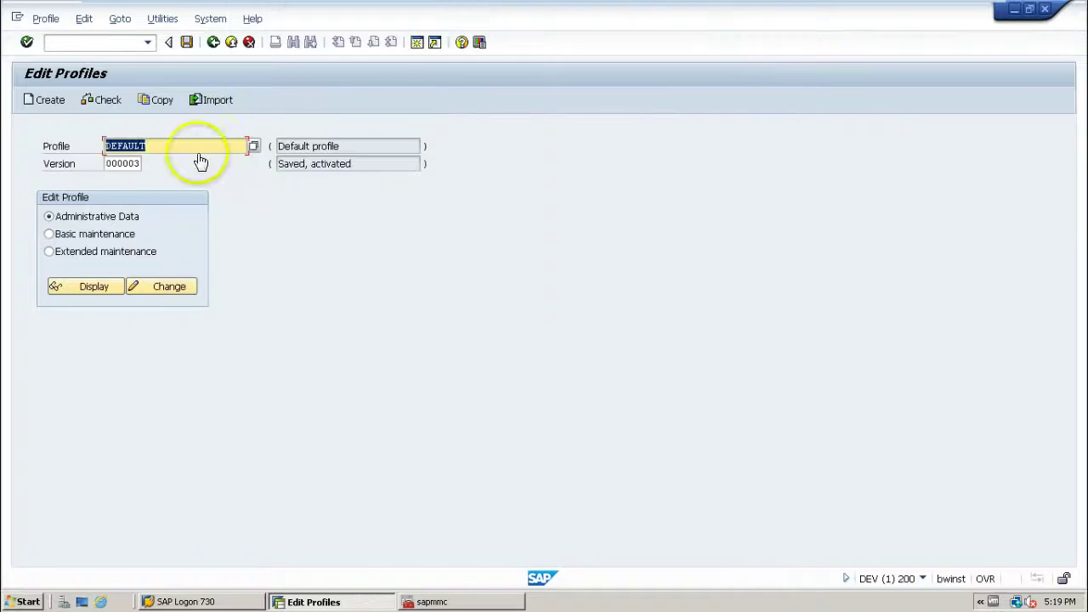
{"action": "left_click", "coordinate": [81, 252]}
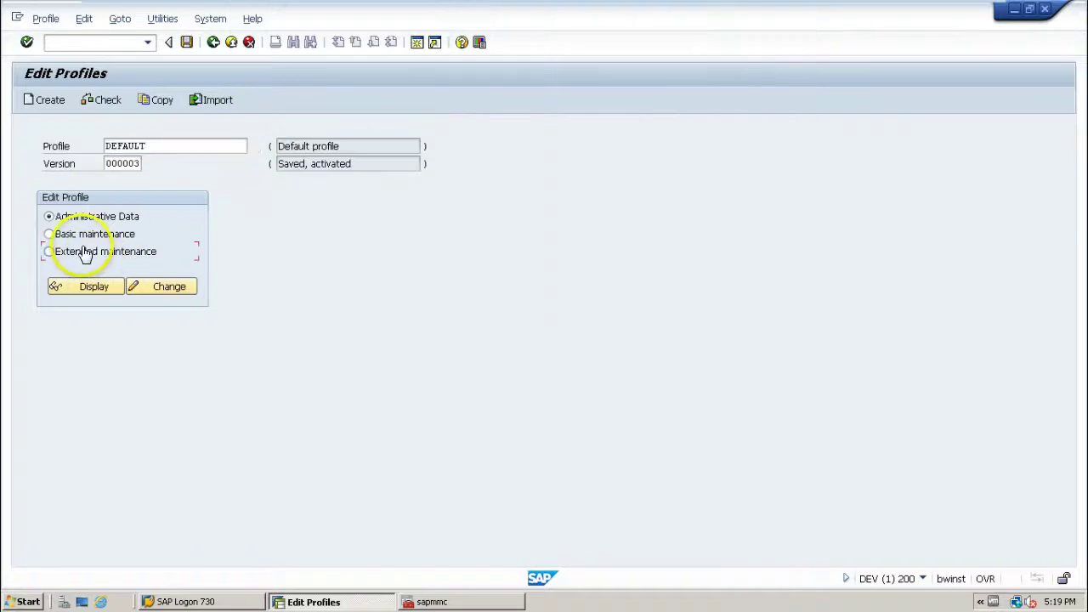
{"action": "left_click", "coordinate": [167, 288]}
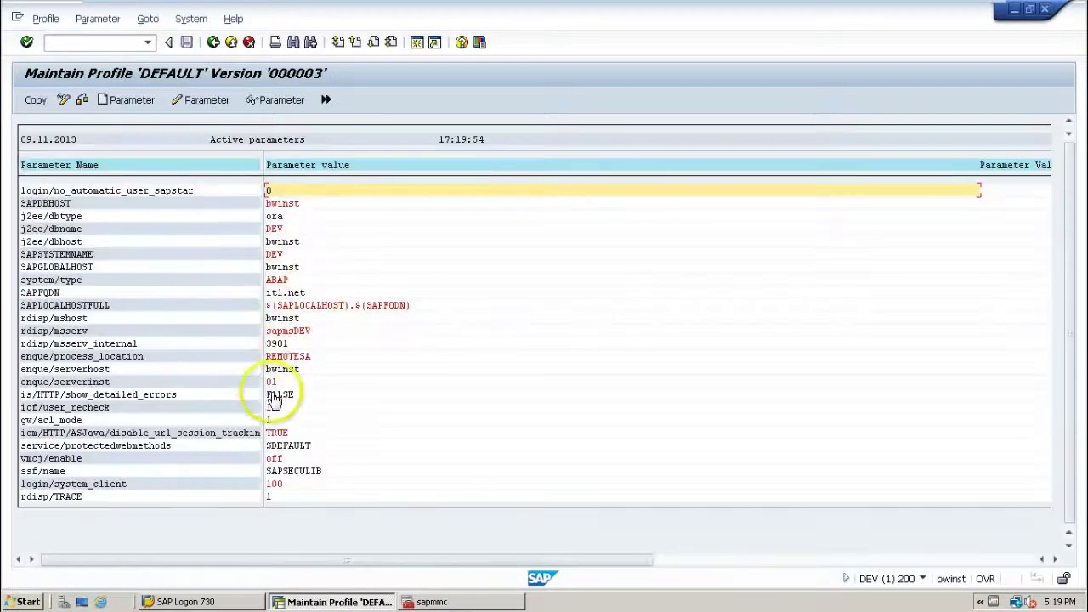
Step: Set login/system_client to 200 and copy the change into the profile
{"action": "double_click", "coordinate": [134, 484]}
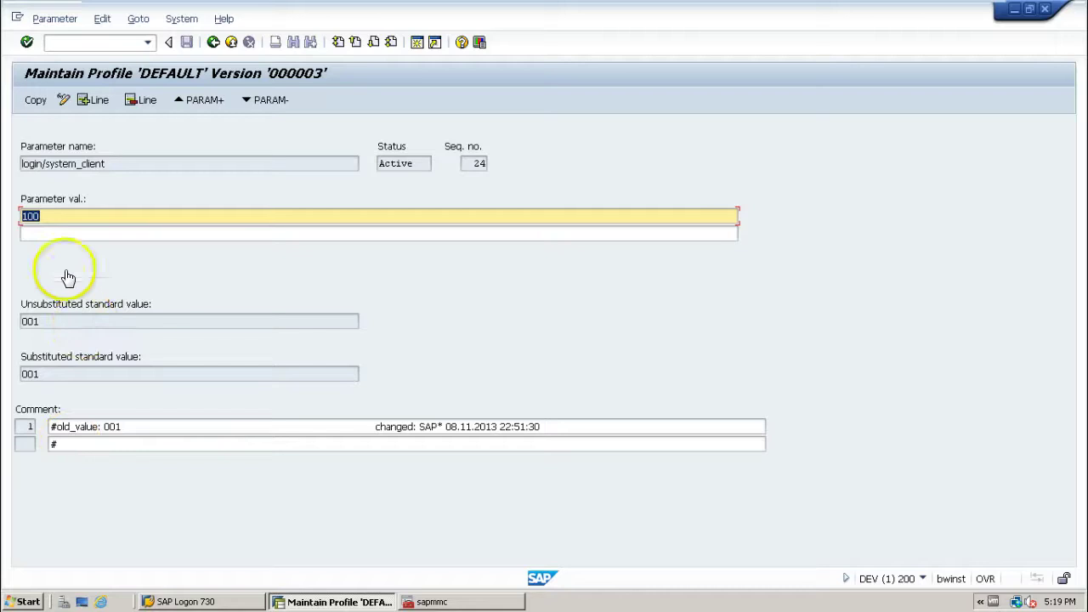
{"action": "type", "text": "2"}
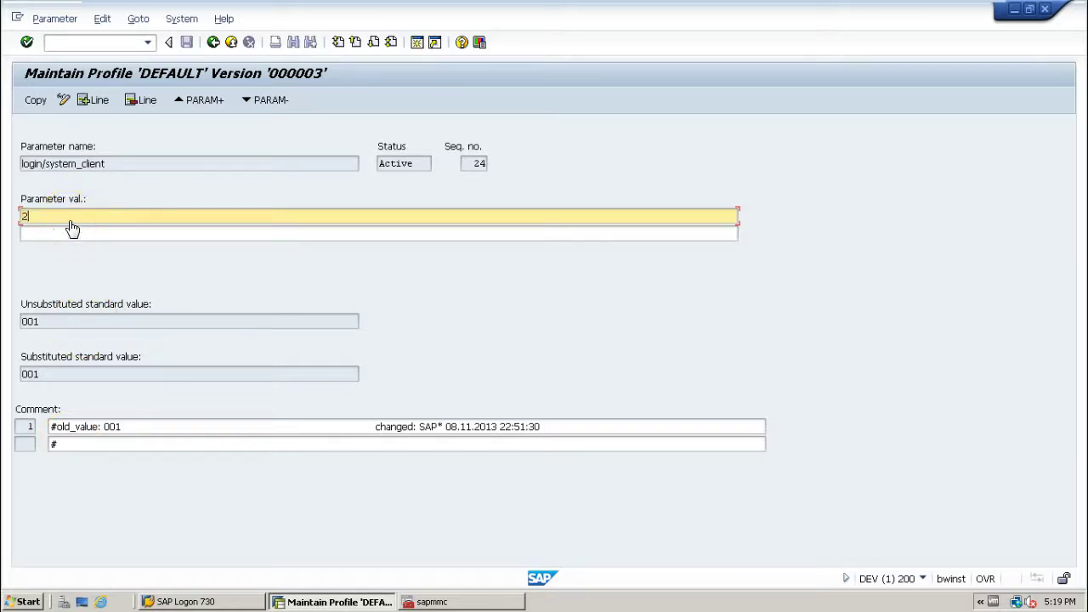
{"action": "left_click", "coordinate": [37, 101]}
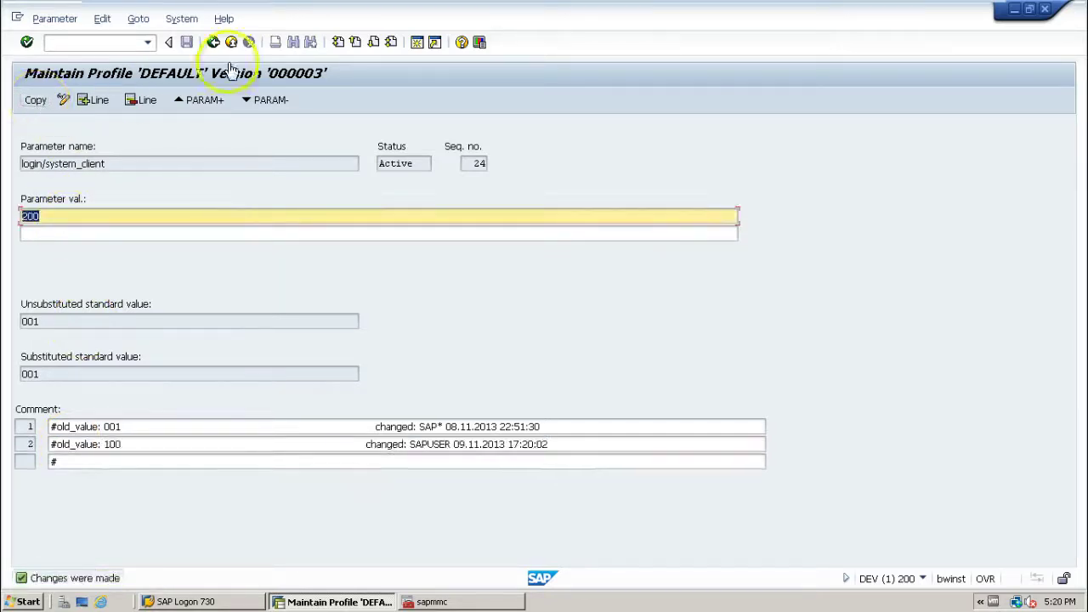
{"action": "left_click", "coordinate": [213, 42]}
{"action": "left_click", "coordinate": [38, 101]}
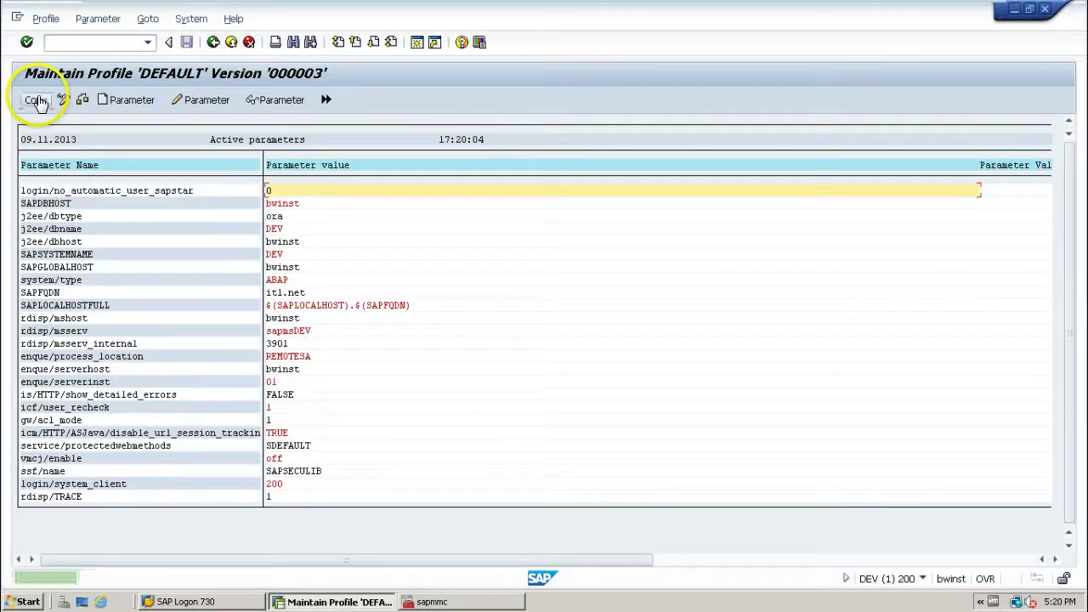
Step: Save the changed DEFAULT profile and activate it
{"action": "left_click", "coordinate": [213, 41]}
{"action": "left_click", "coordinate": [216, 51]}
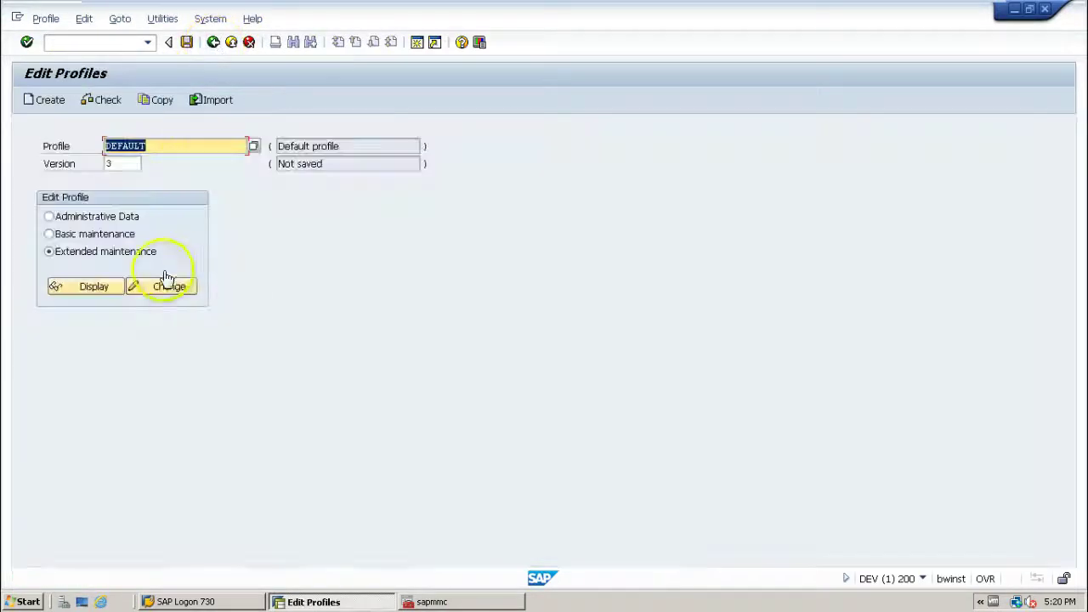
{"action": "left_click", "coordinate": [187, 44]}
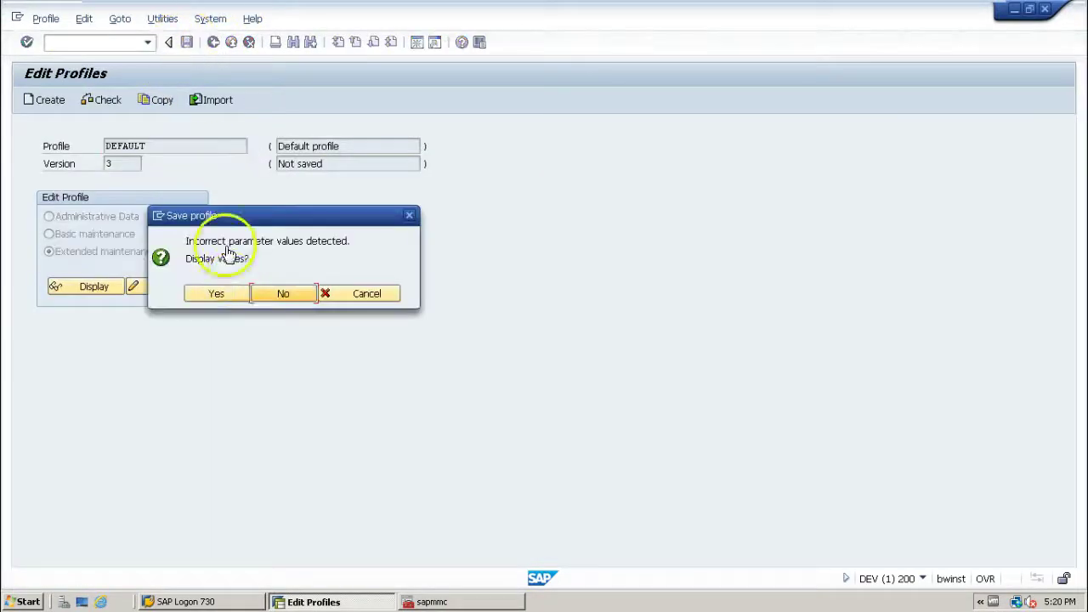
{"action": "left_click", "coordinate": [287, 296]}
{"action": "left_click", "coordinate": [216, 298]}
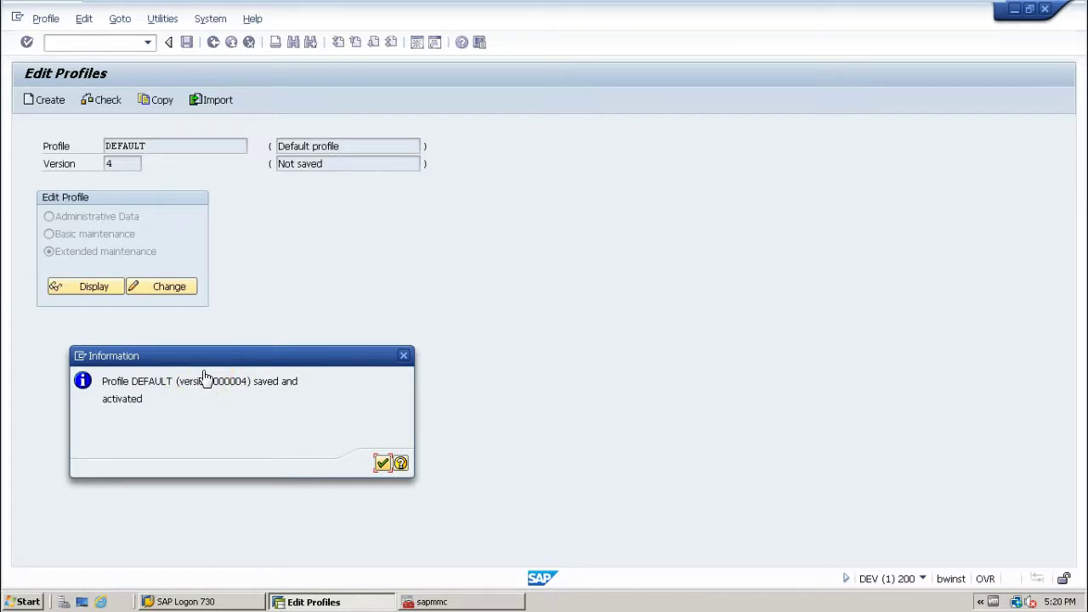
Step: Acknowledge the DEFAULT version 4 saved-and-activated message and accept the restart warning
{"action": "left_click", "coordinate": [383, 463]}
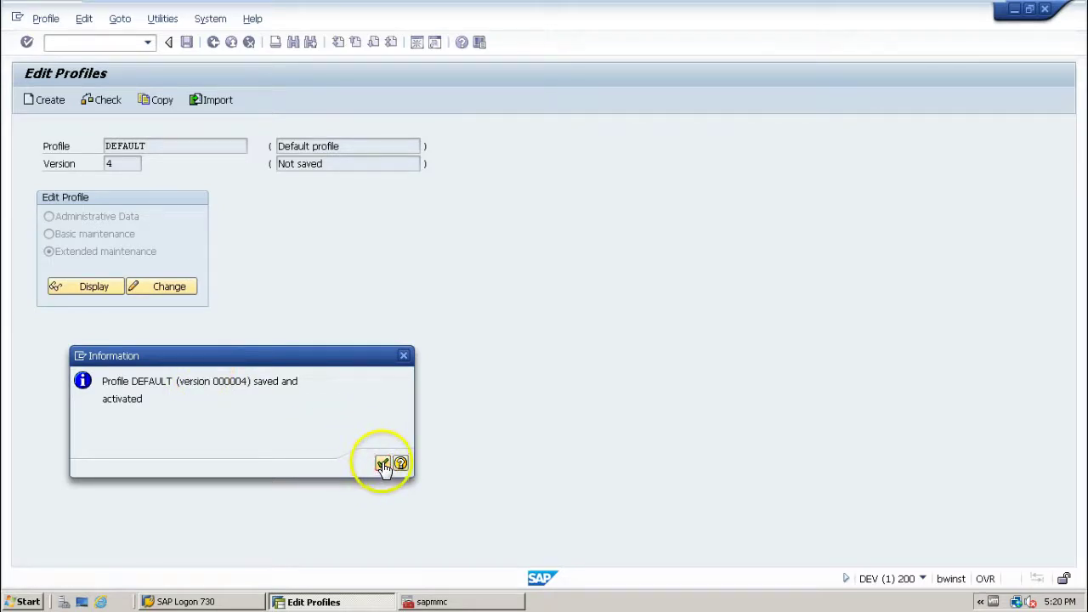
{"action": "left_click", "coordinate": [448, 480]}
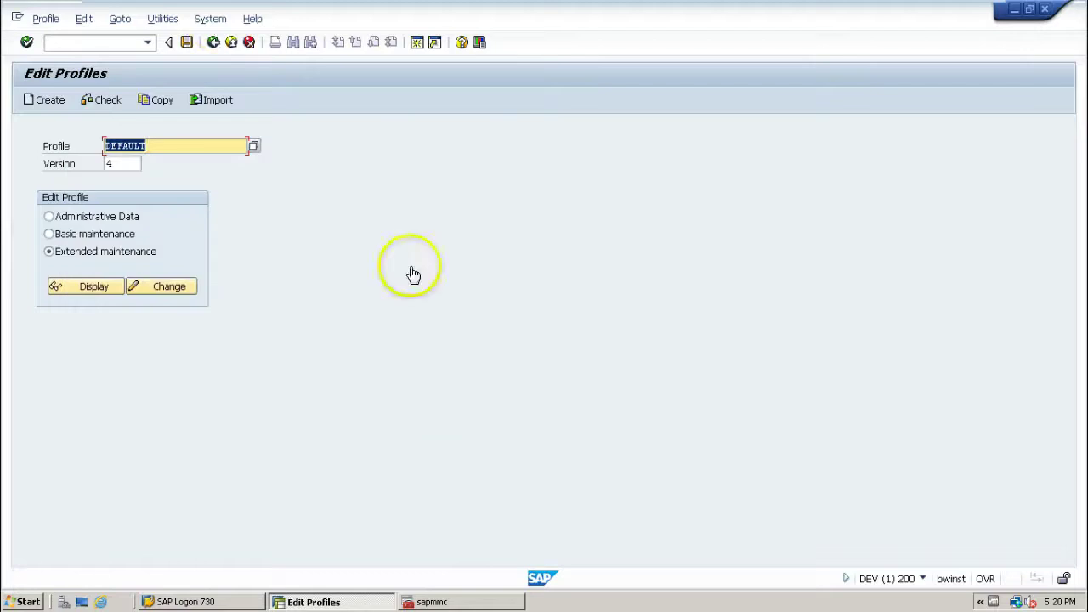
{"action": "left_click", "coordinate": [210, 19]}
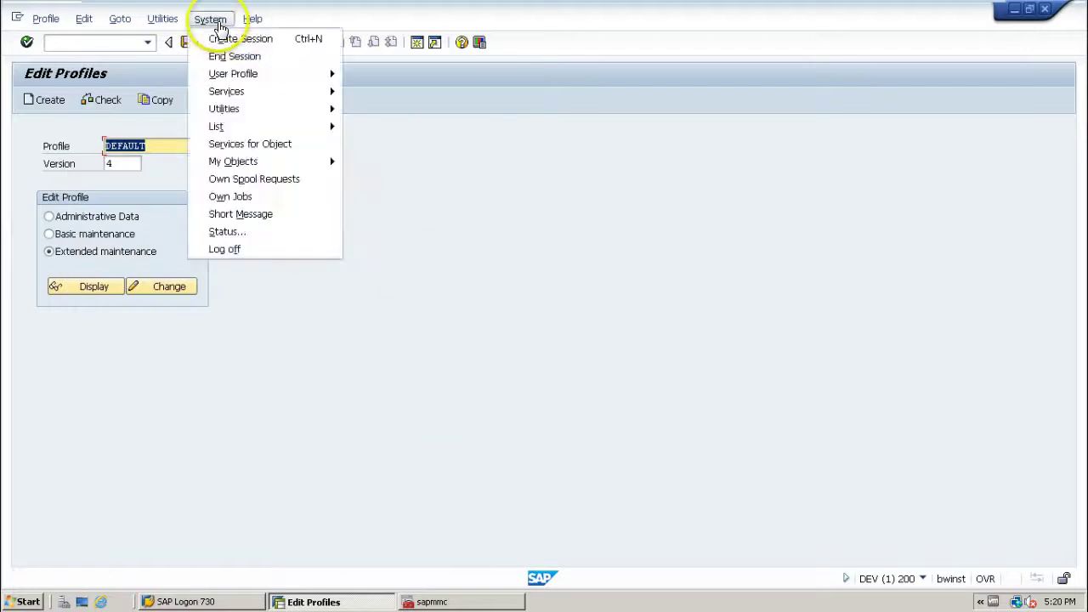
Step: Confirm log off, then hard-stop DEV in sapmmc until all 16 work processes show Down
{"action": "left_click", "coordinate": [223, 248]}
{"action": "left_click", "coordinate": [165, 294]}
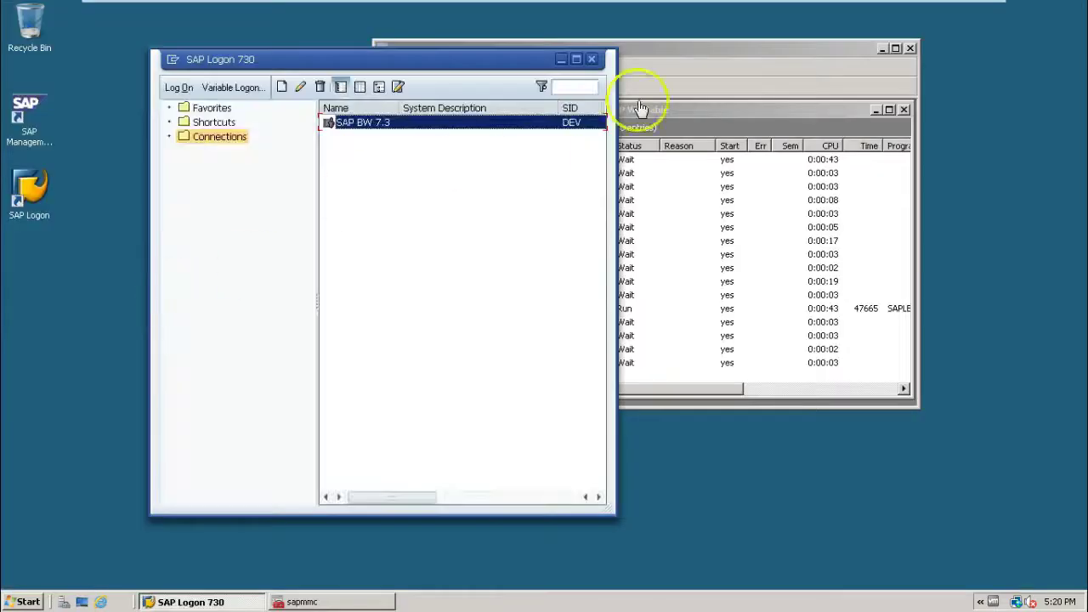
{"action": "left_click", "coordinate": [654, 72]}
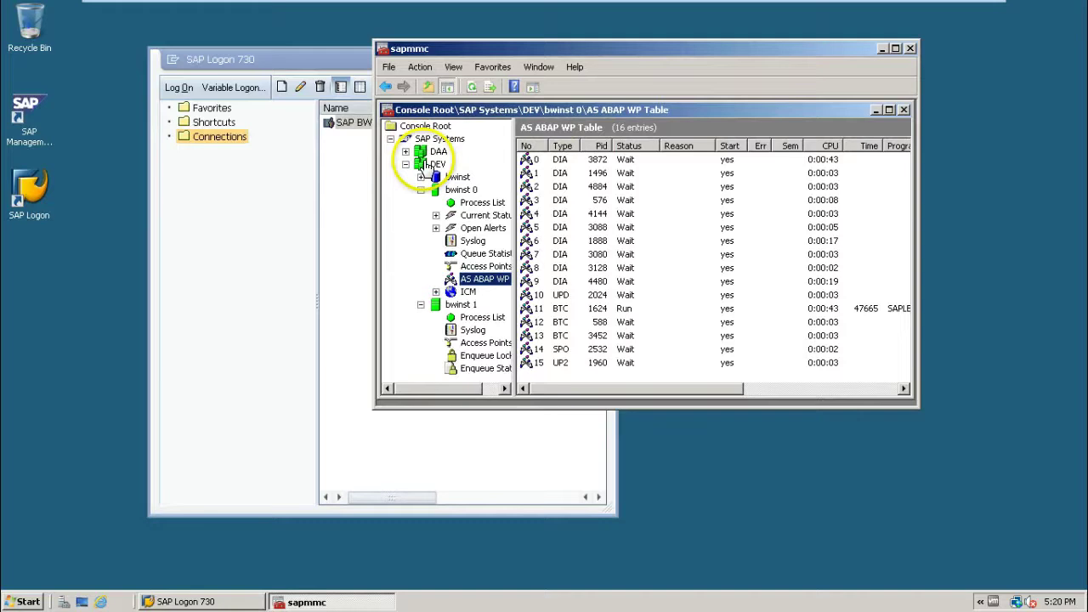
{"action": "right_click", "coordinate": [423, 165]}
{"action": "left_click", "coordinate": [448, 182]}
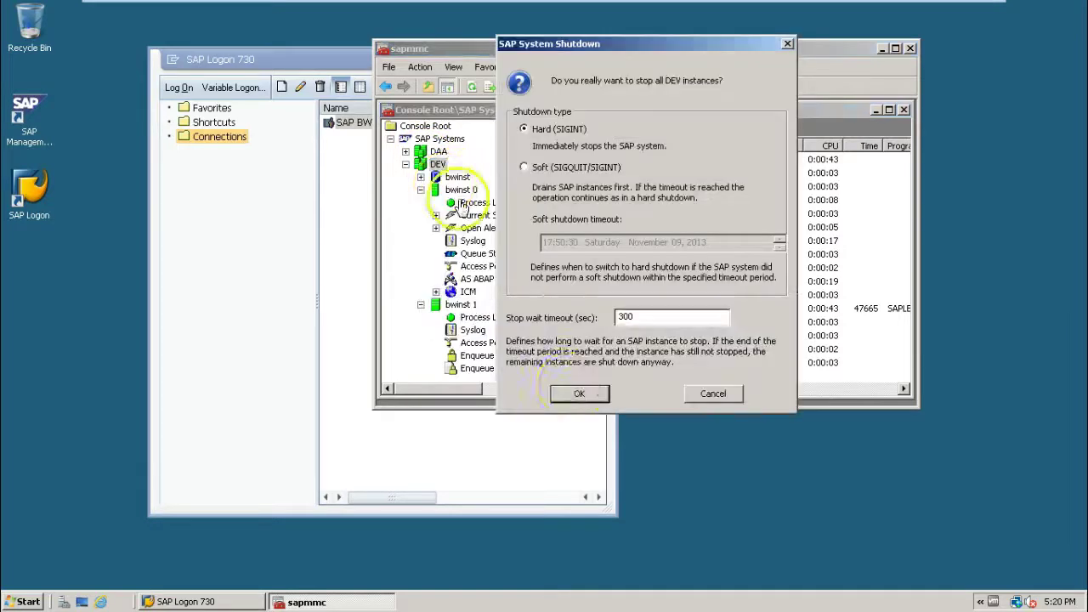
{"action": "left_click", "coordinate": [574, 392]}
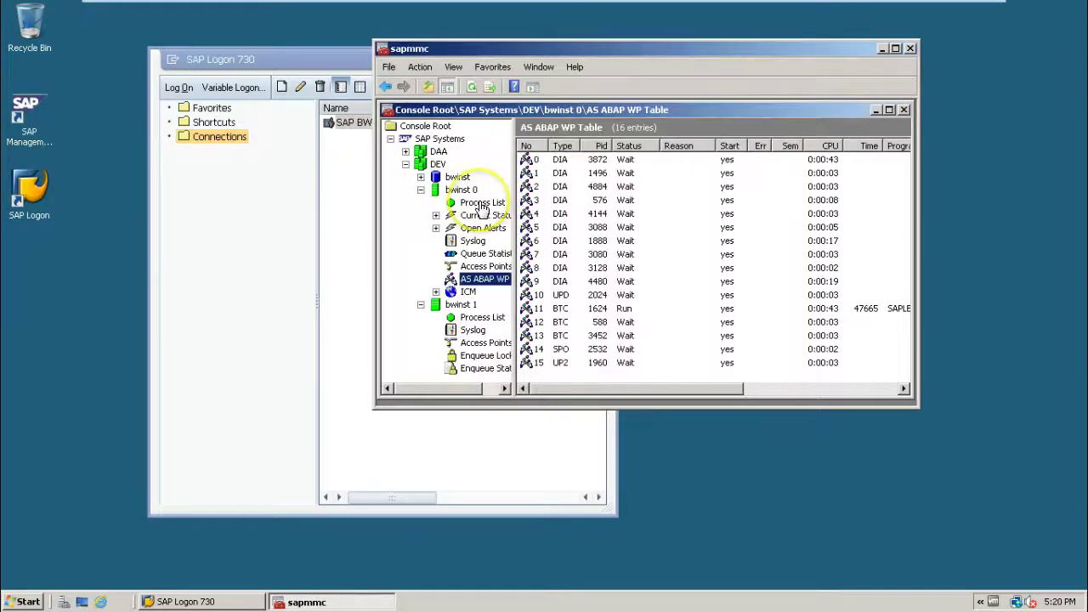
{"action": "left_click", "coordinate": [472, 87]}
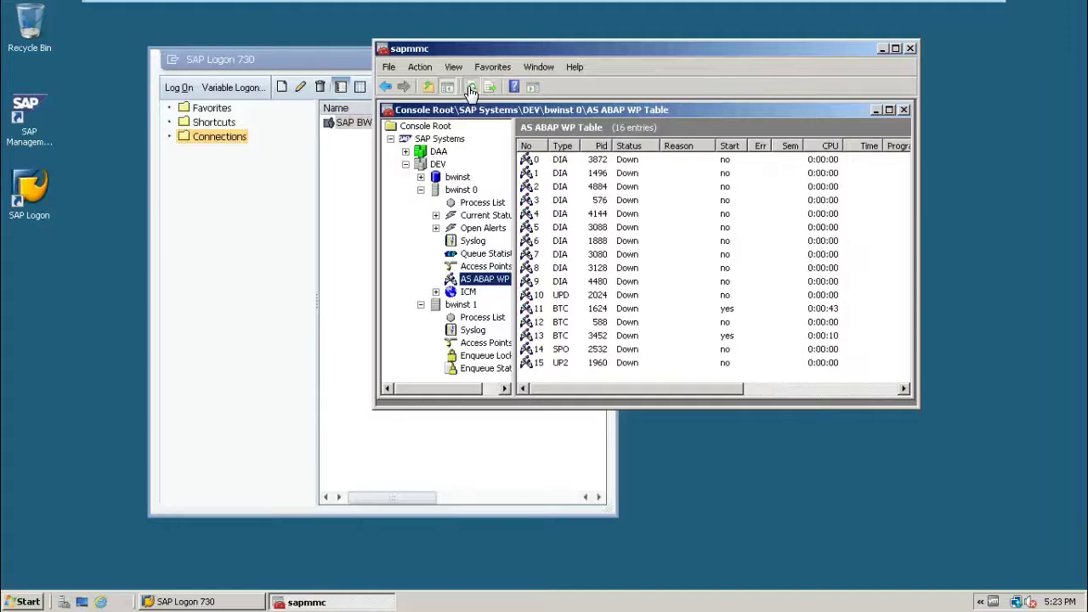
Step: Start DEV with a 300-second timeout until its 16 work processes run, then select SAP BW 7.3
{"action": "right_click", "coordinate": [422, 165]}
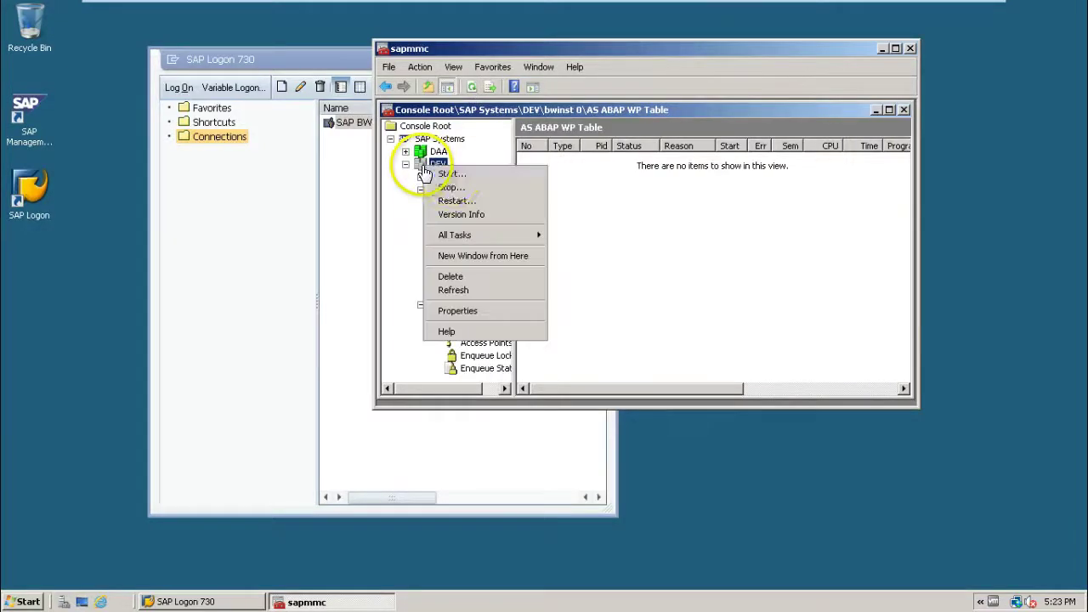
{"action": "left_click", "coordinate": [449, 174]}
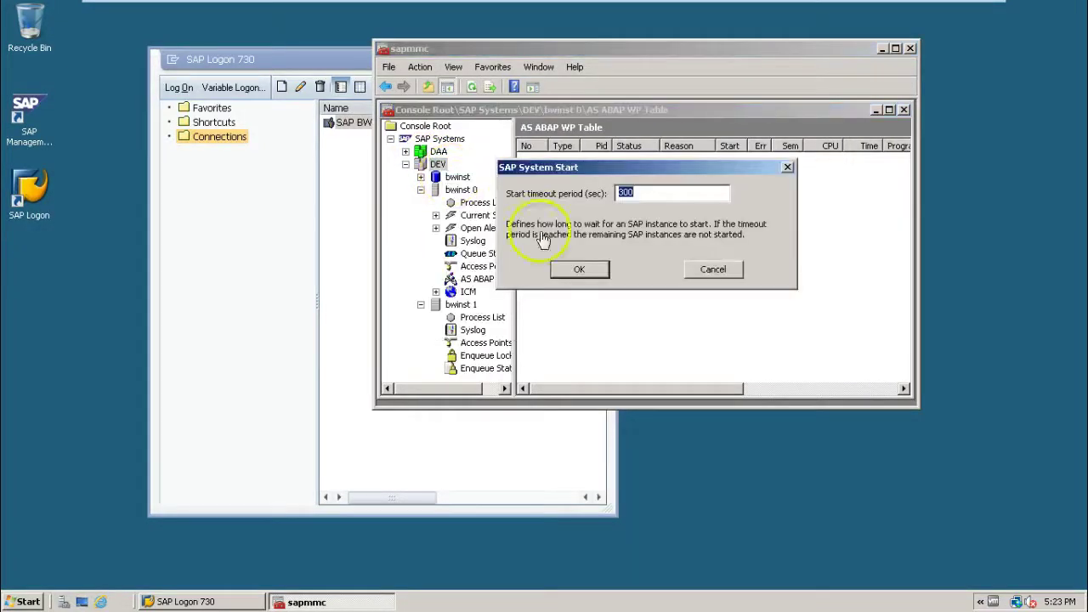
{"action": "left_click", "coordinate": [572, 272]}
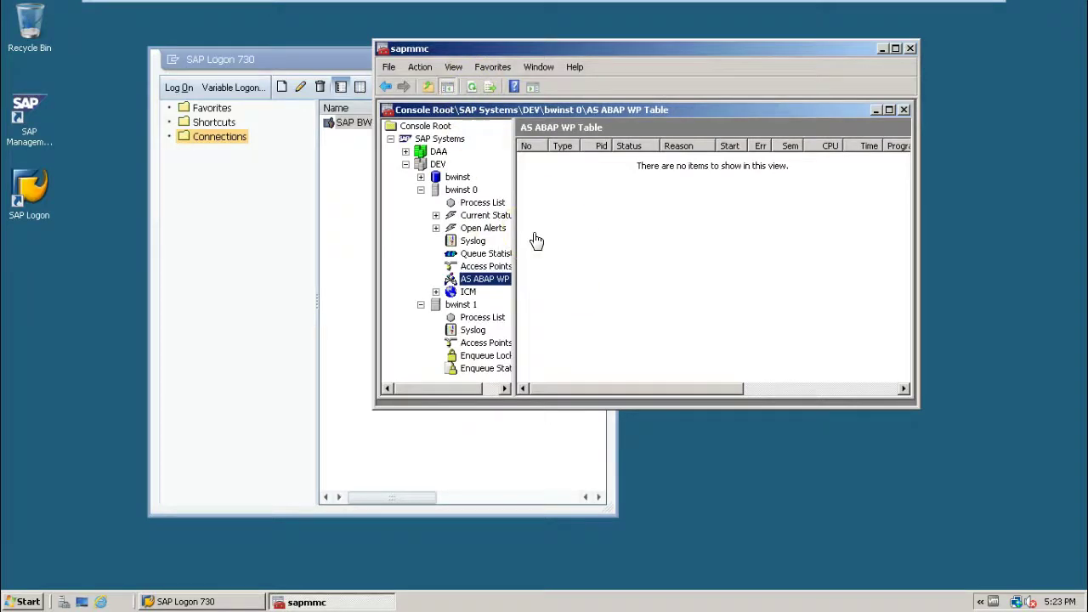
{"action": "left_click", "coordinate": [472, 88]}
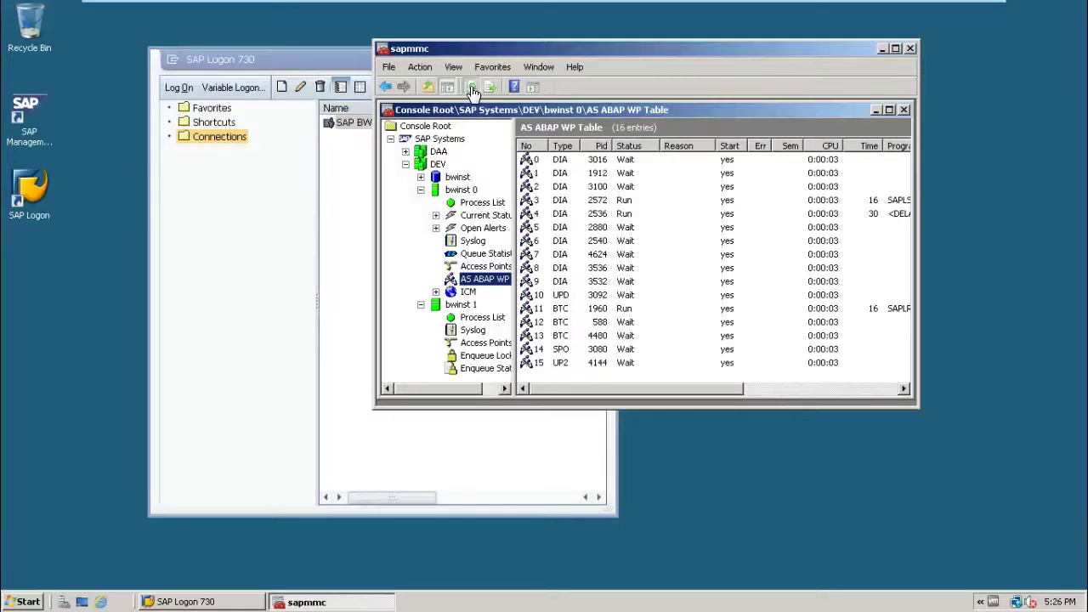
{"action": "left_click", "coordinate": [472, 88]}
{"action": "left_click", "coordinate": [362, 233]}
{"action": "left_click", "coordinate": [381, 126]}
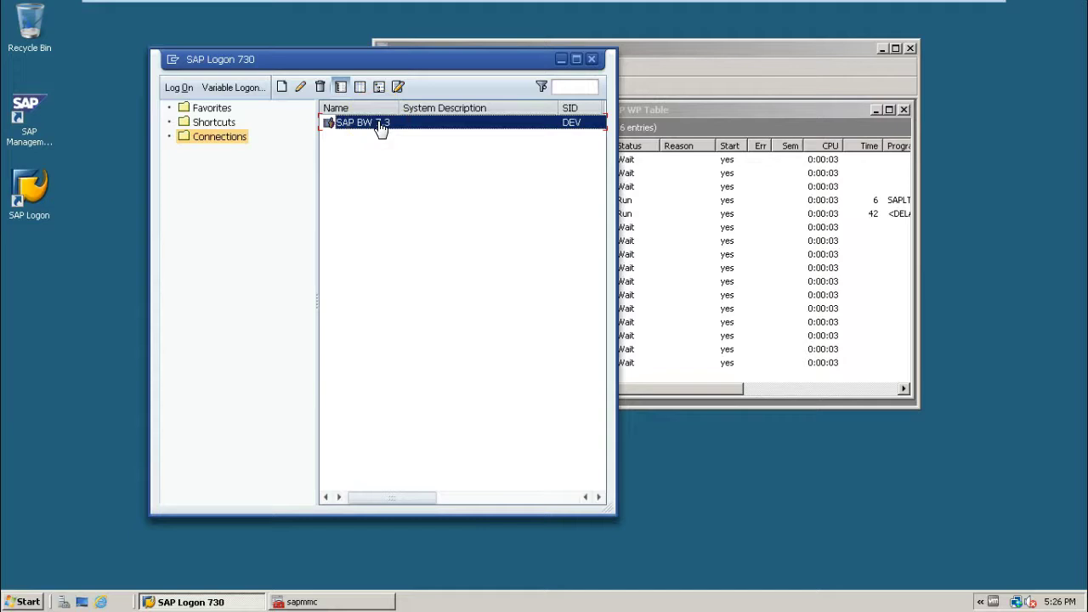
Step: Log on to SAP BW 7.3 in client 200 with the user name and password
{"action": "double_click", "coordinate": [381, 124]}
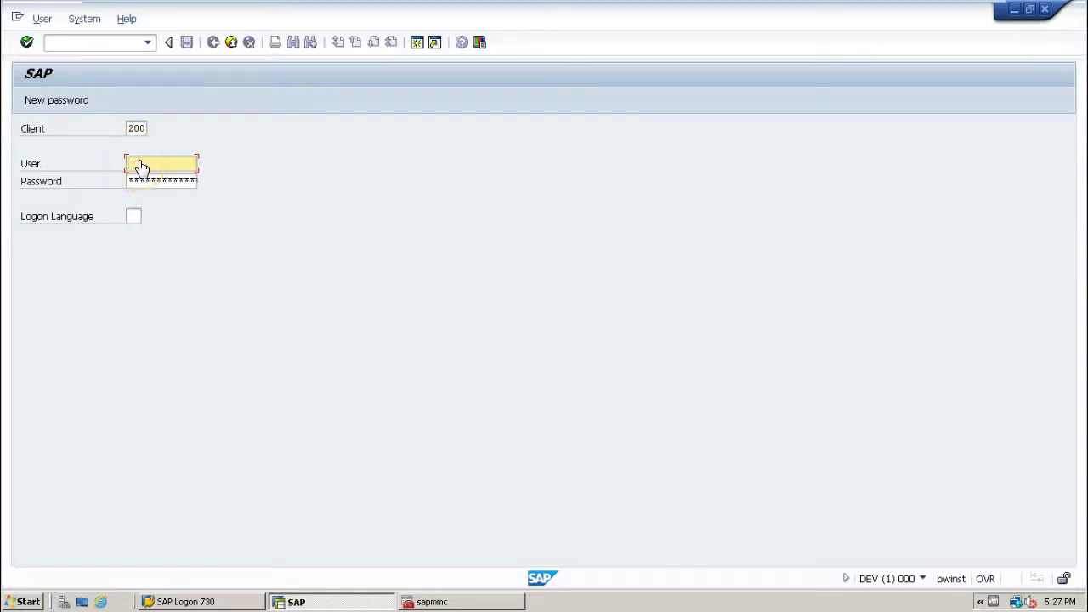
{"action": "type", "text": "sapuser"}
{"action": "key", "text": "Tab"}
{"action": "type", "text": "***********"}
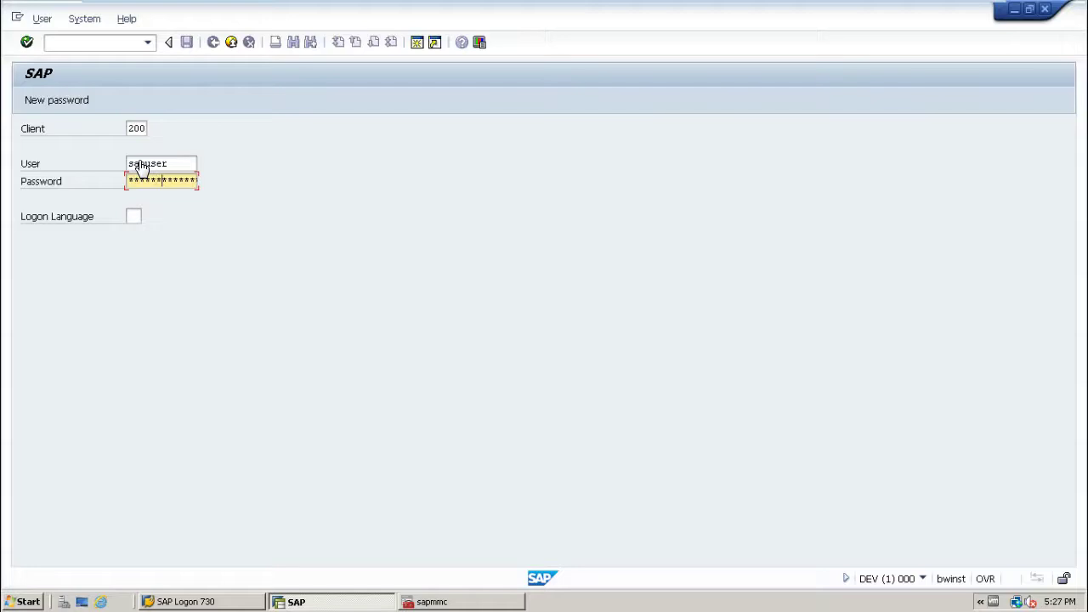
{"action": "key", "text": "Return"}
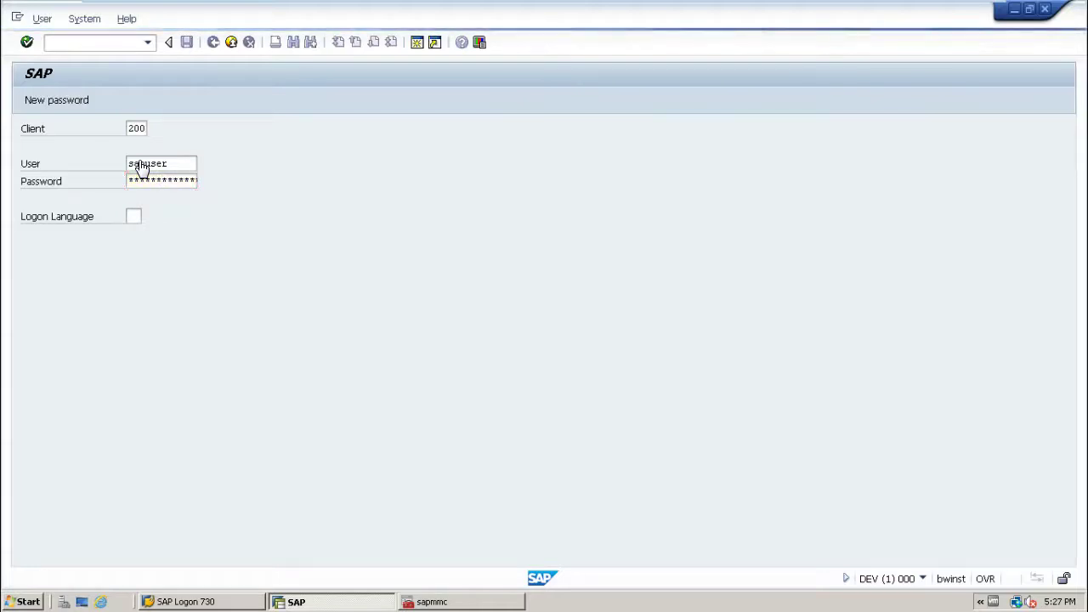
{"action": "left_click", "coordinate": [417, 199]}
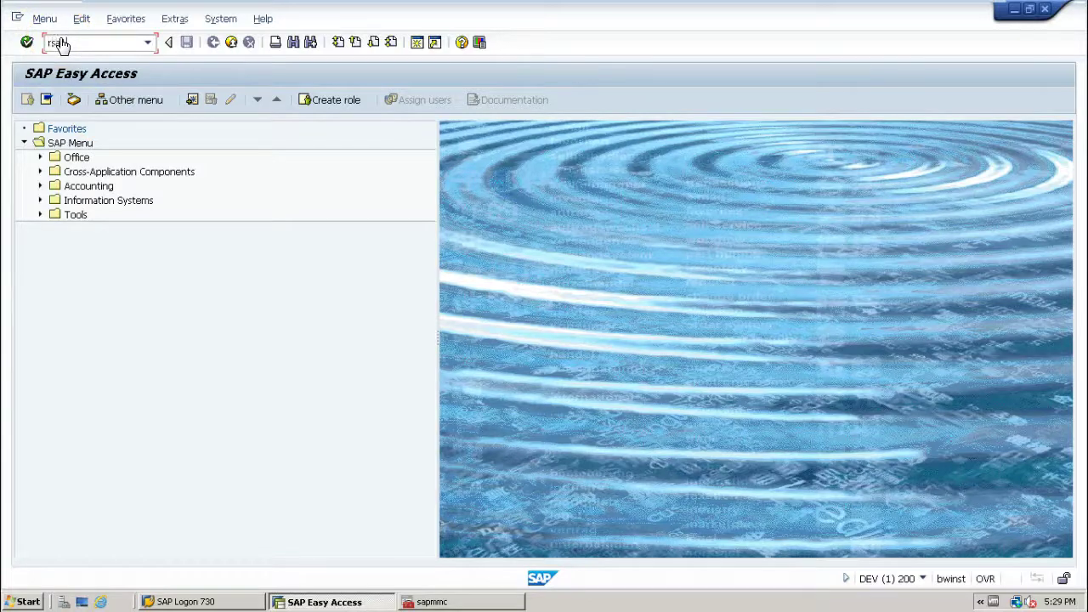
Step: Launch RSA1 and decline the modeling documentation prompt, suppressing it permanently
{"action": "key", "text": "Return"}
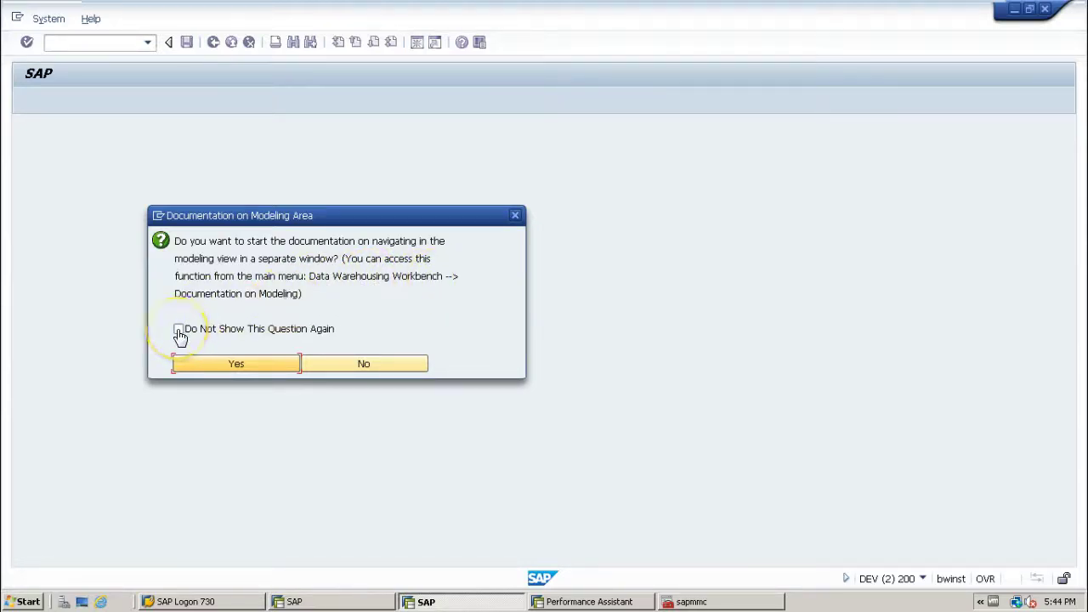
{"action": "left_click", "coordinate": [180, 333]}
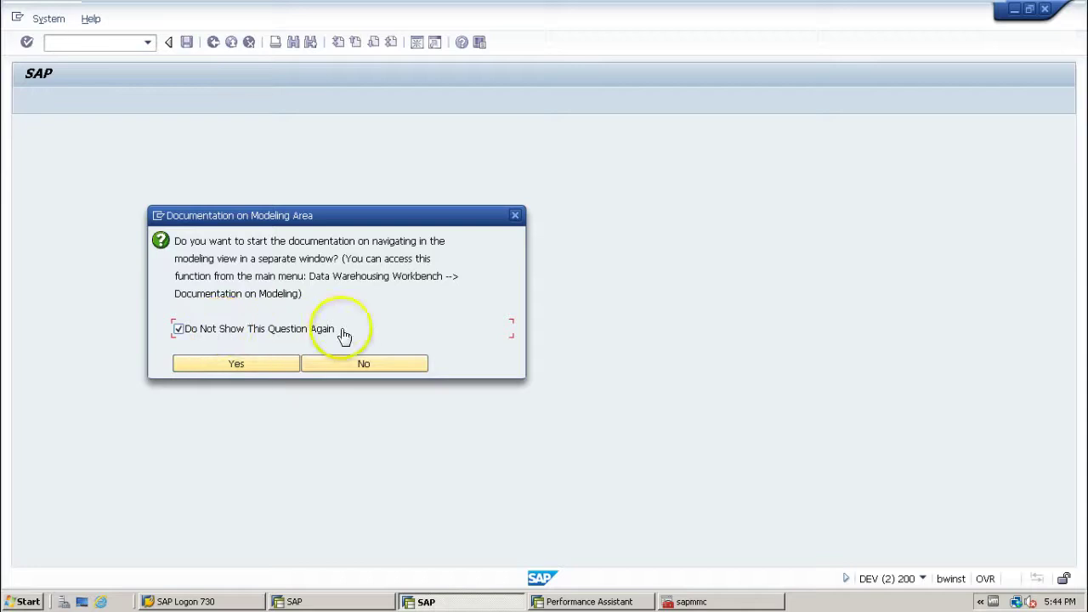
{"action": "left_click", "coordinate": [359, 369]}
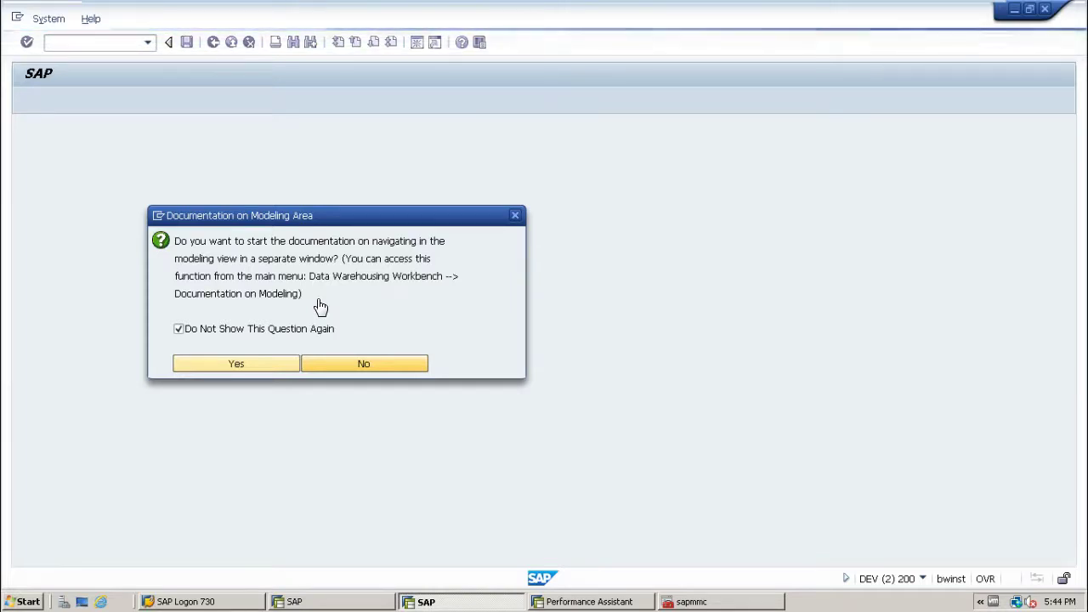
{"action": "key", "text": "Return"}
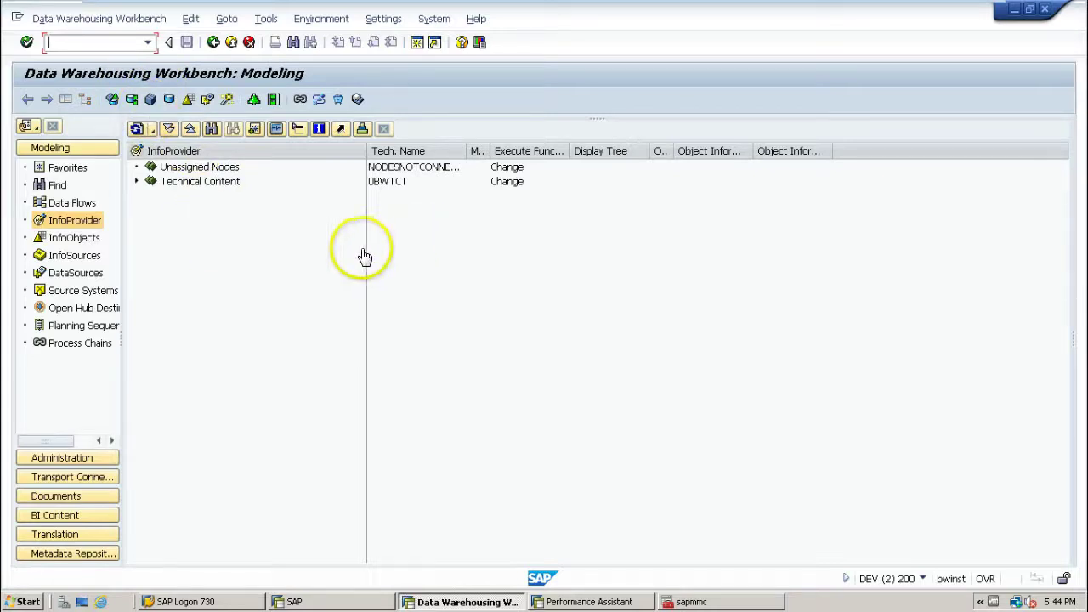
Step: Switch the Workbench navigation to BI Content to list InfoProviders by InfoArea
{"action": "left_click", "coordinate": [55, 517]}
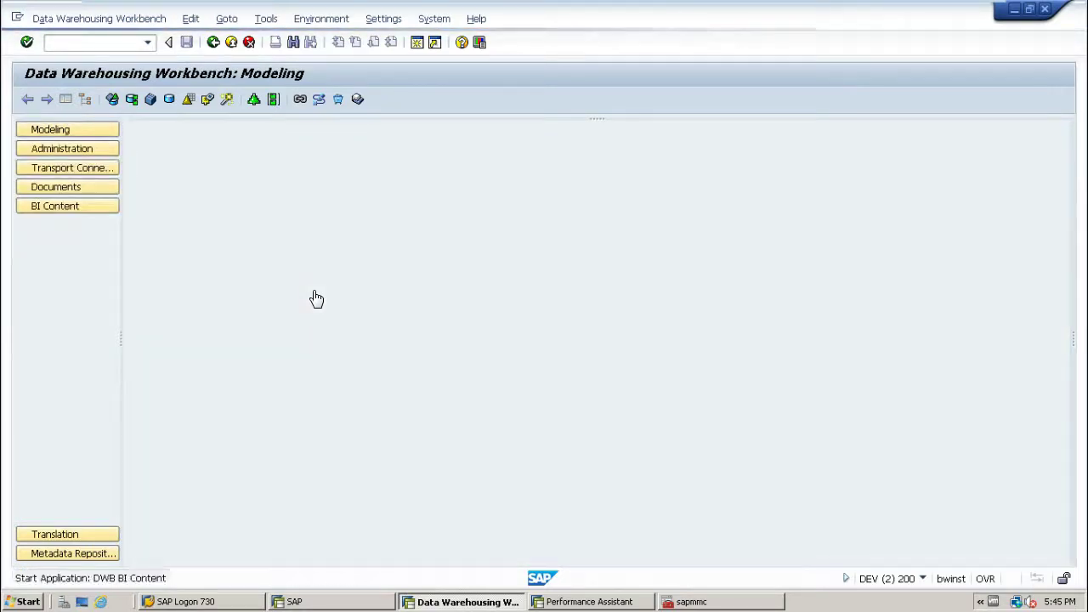
{"action": "left_click", "coordinate": [85, 207]}
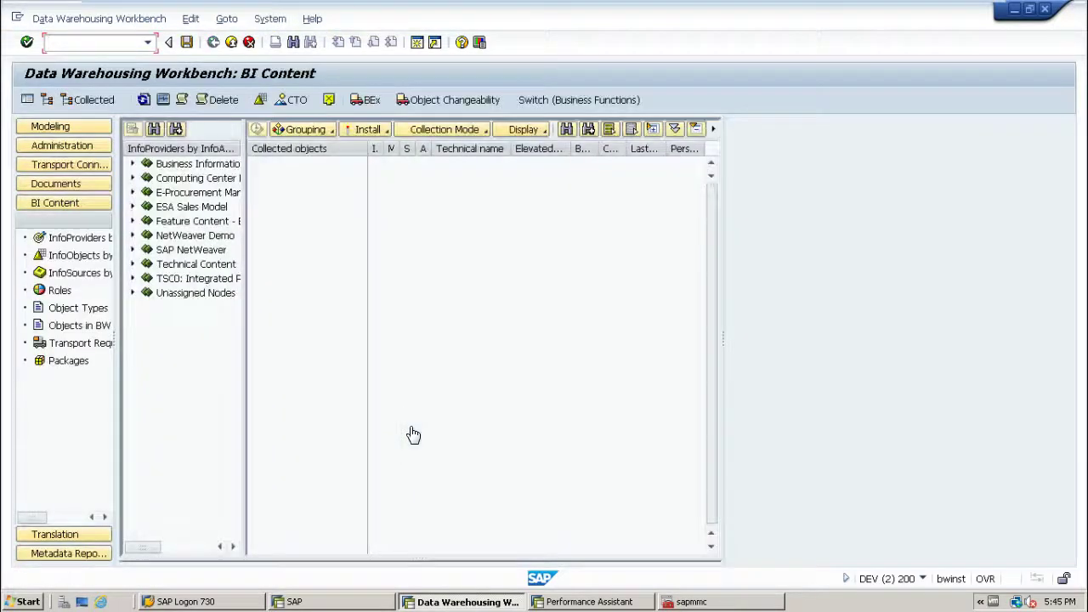
Step: Return from the Data Warehousing Workbench to SAP Easy Access and log off
{"action": "left_click", "coordinate": [148, 42]}
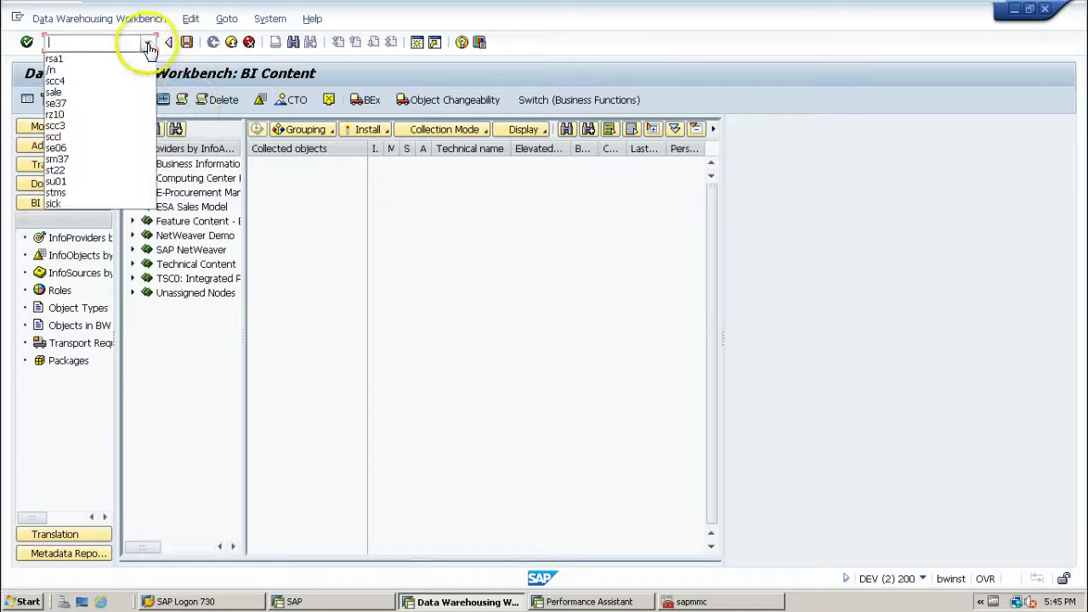
{"action": "left_click", "coordinate": [51, 70]}
{"action": "left_click", "coordinate": [26, 42]}
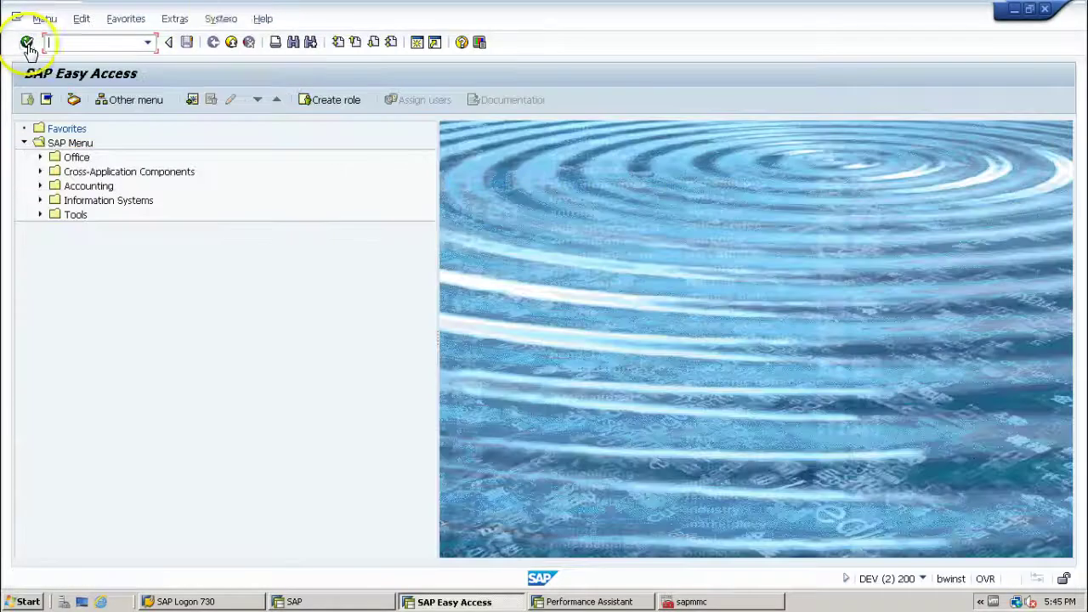
{"action": "left_click", "coordinate": [220, 18]}
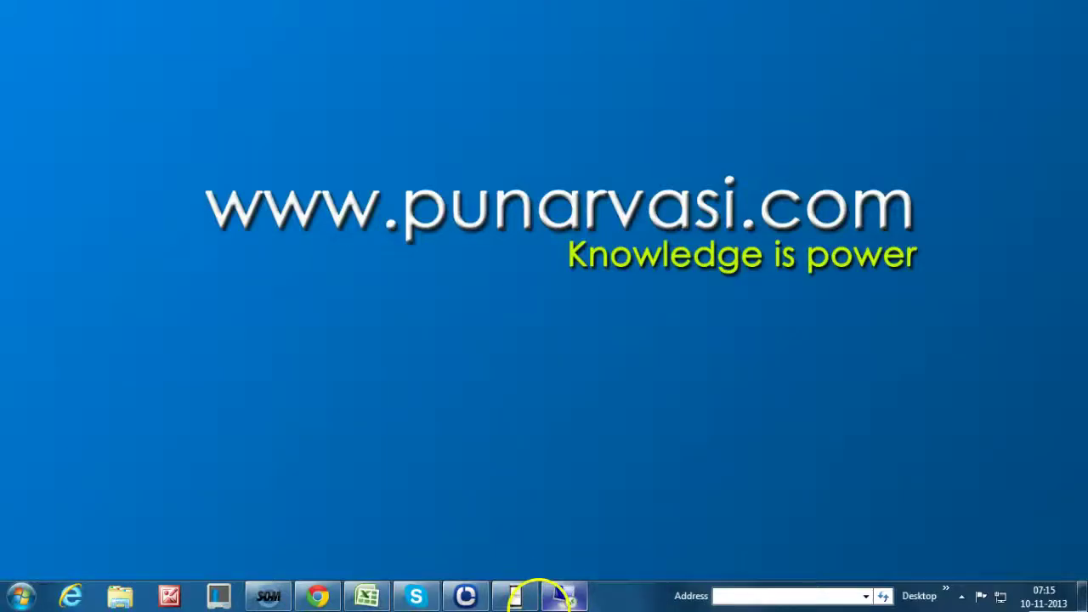